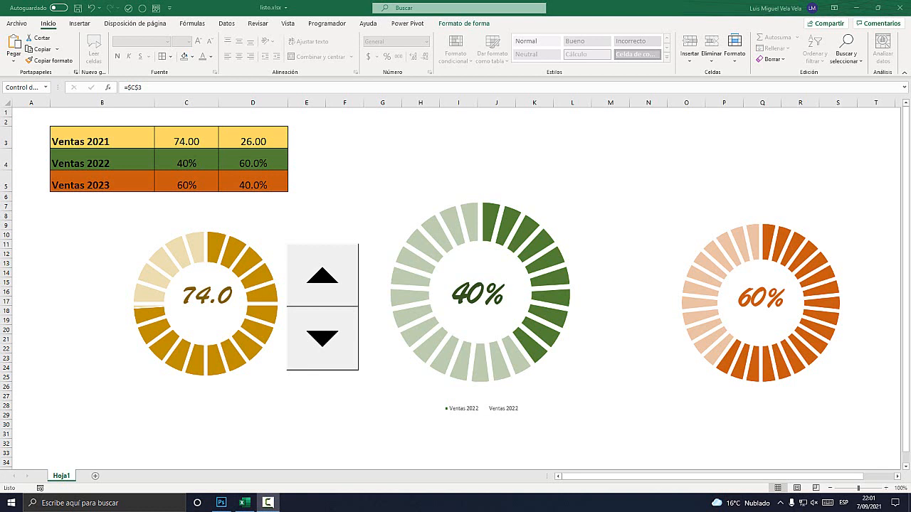
Use the spin control beside the yellow ring chart to raise the Ventas 2021 value to 92.
click(345, 181)
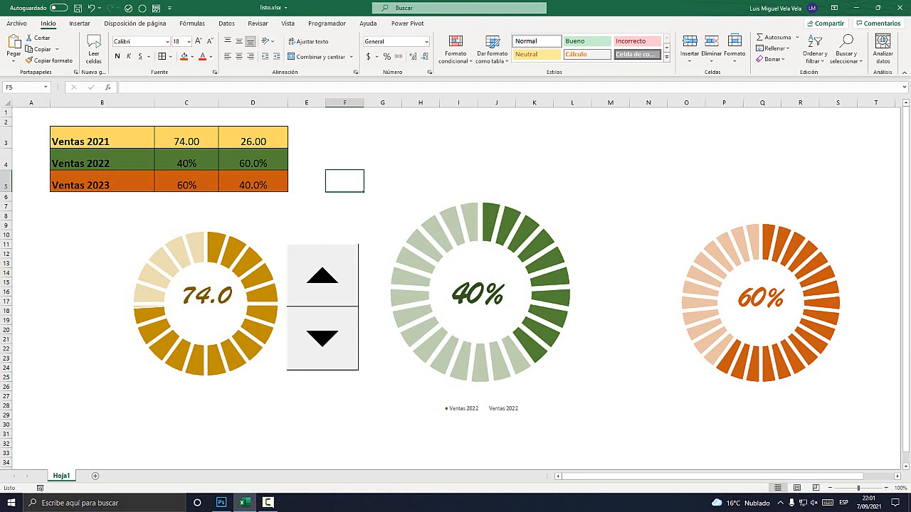
click(322, 276)
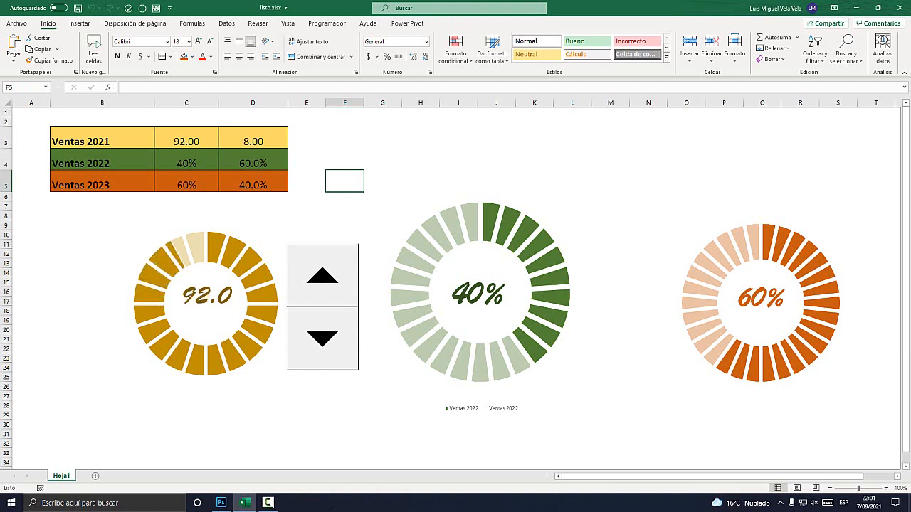
mouse_move(190, 270)
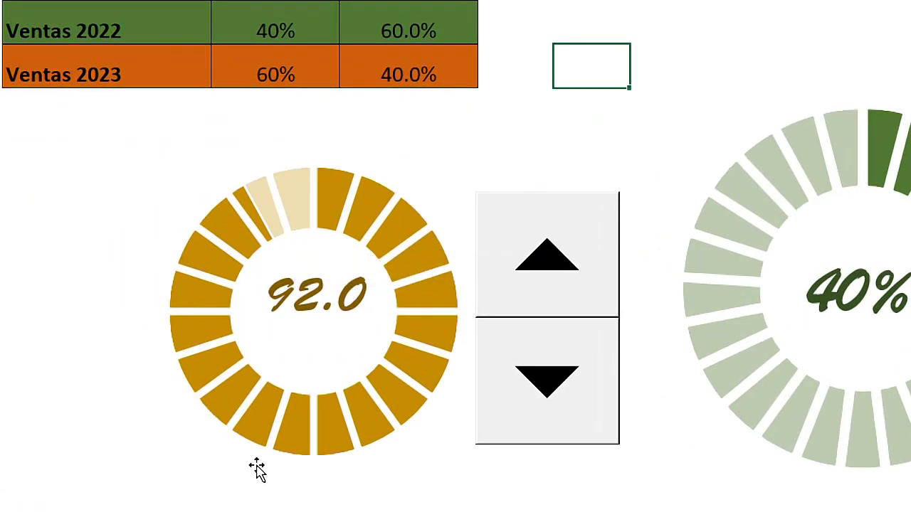
Lower the Ventas 2021 value to 34 with the spin control beside the yellow ring chart.
click(475, 424)
click(573, 393)
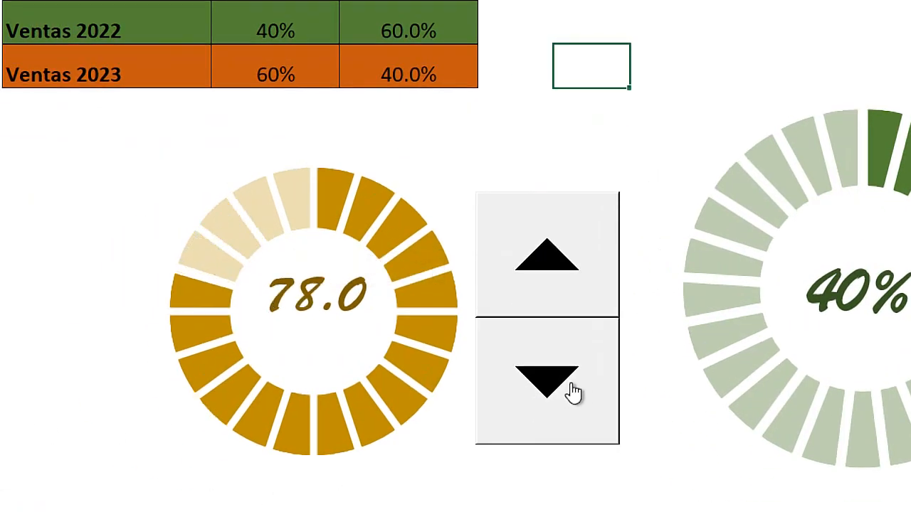
click(573, 393)
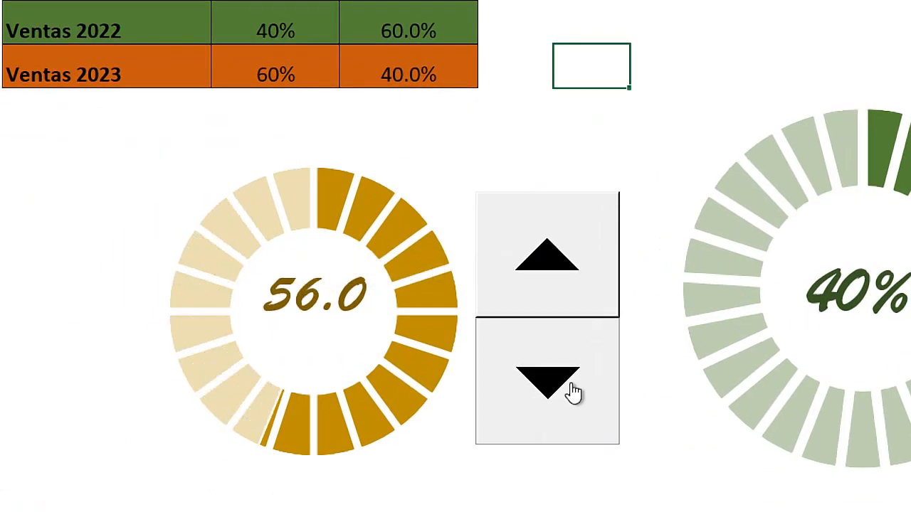
click(573, 393)
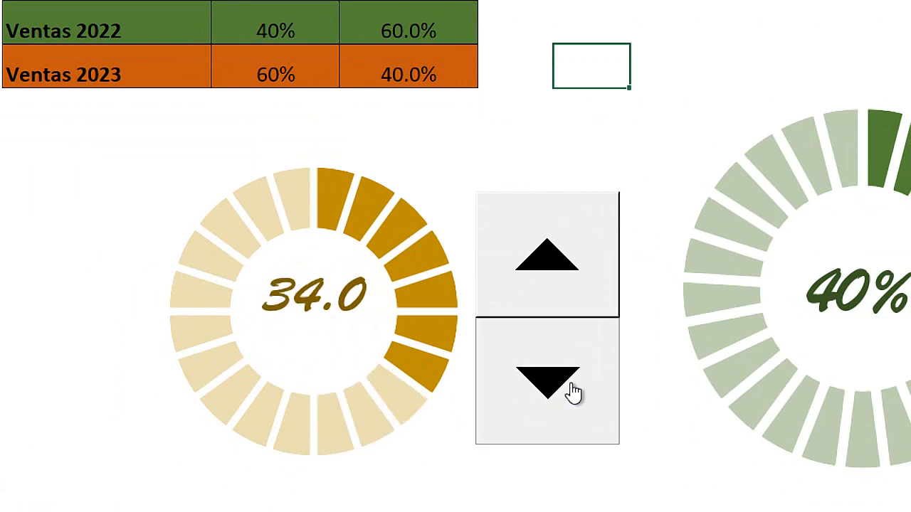
Raise the Ventas 2021 value to 82 with the spin control.
click(553, 244)
click(553, 246)
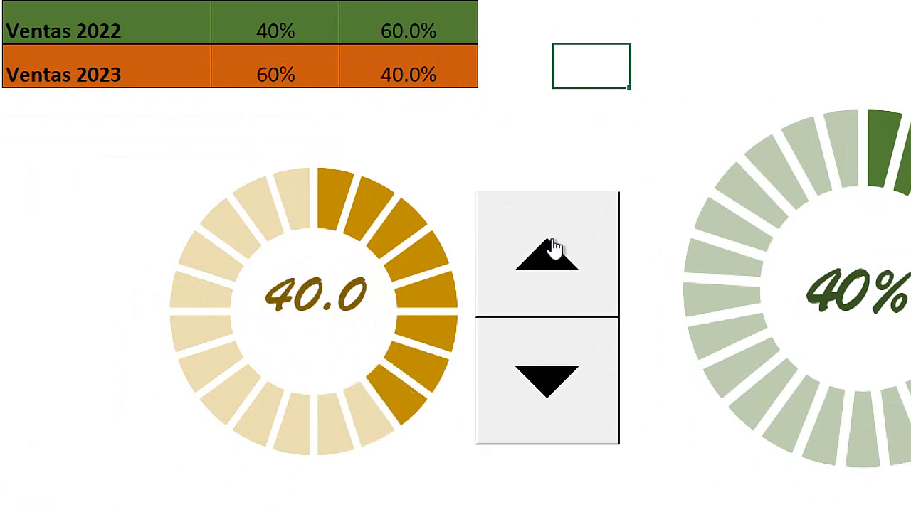
click(554, 246)
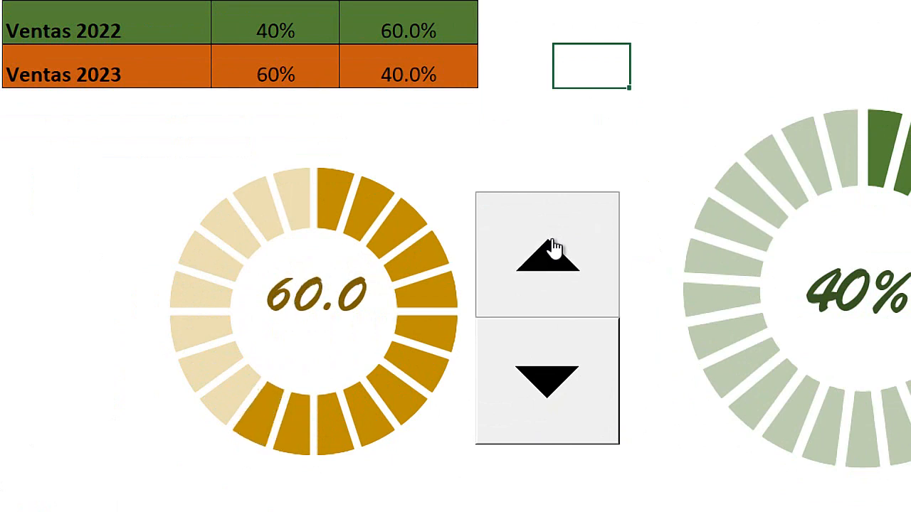
click(554, 246)
click(555, 247)
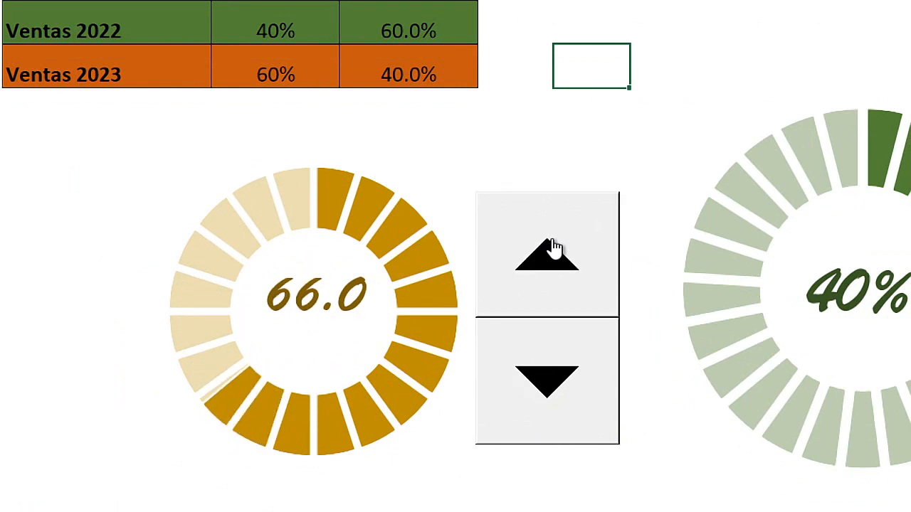
click(554, 246)
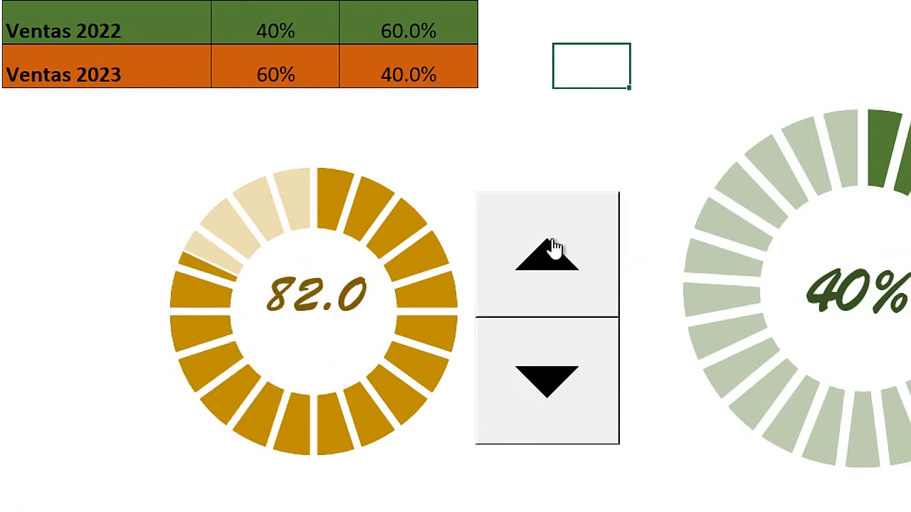
key(super+Escape)
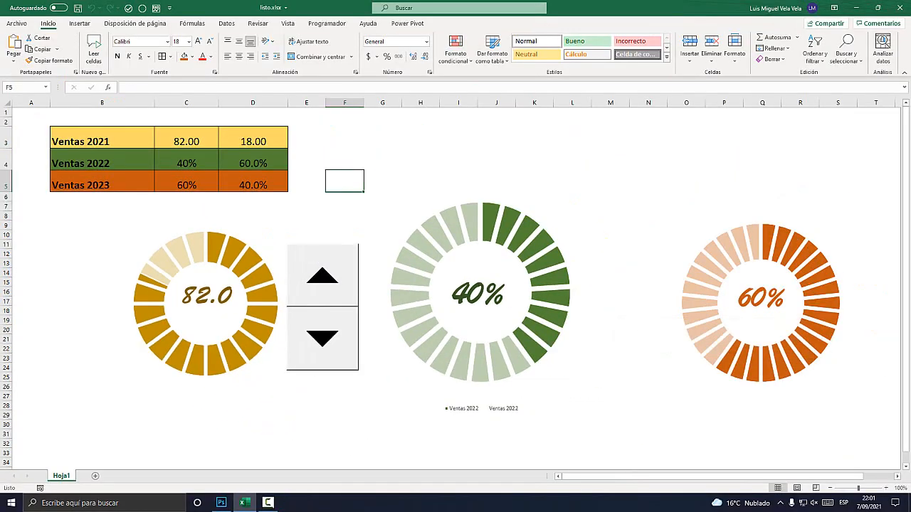
Set the Ventas 2022 percentage in cell C4 to 90% and check the green ring chart.
key(super+plus)
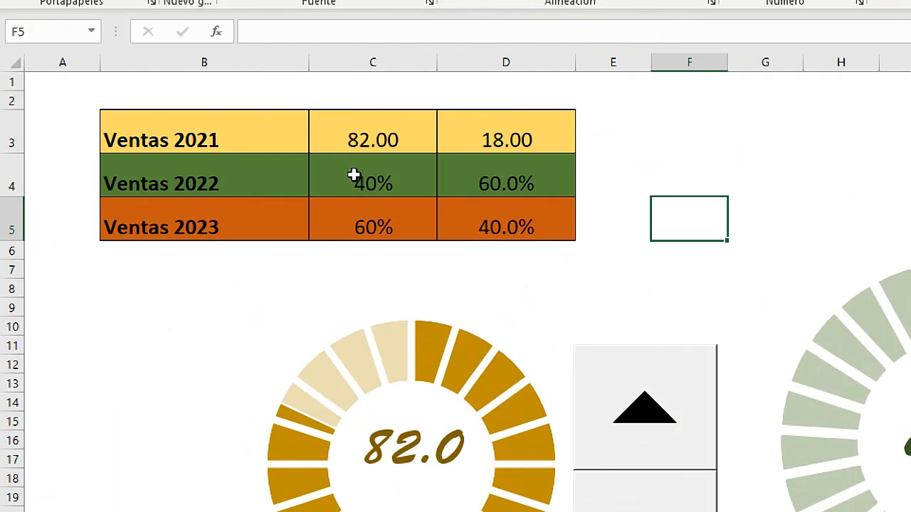
click(358, 175)
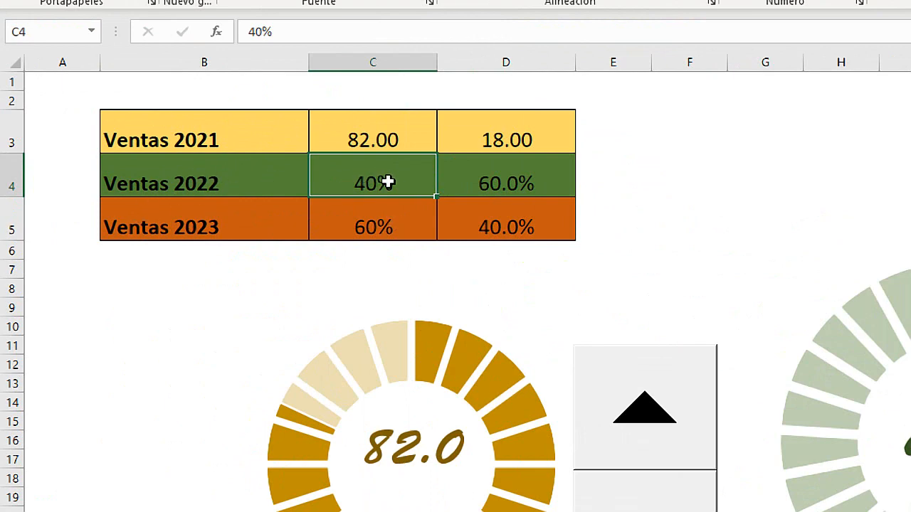
key(super+Escape)
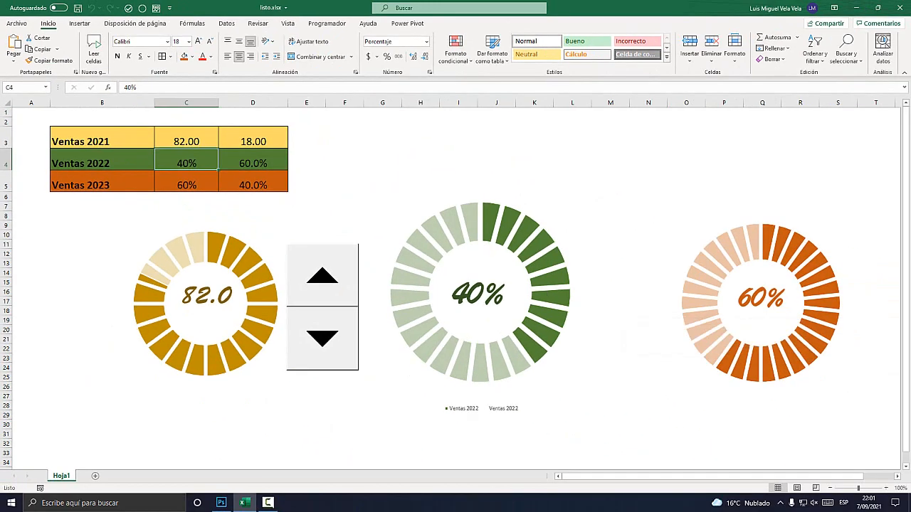
text(90)
key(Return)
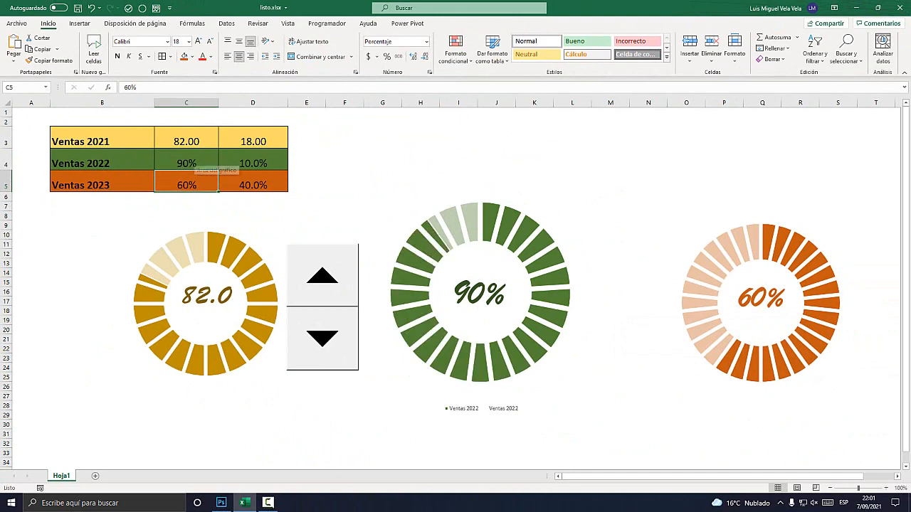
key(super+plus)
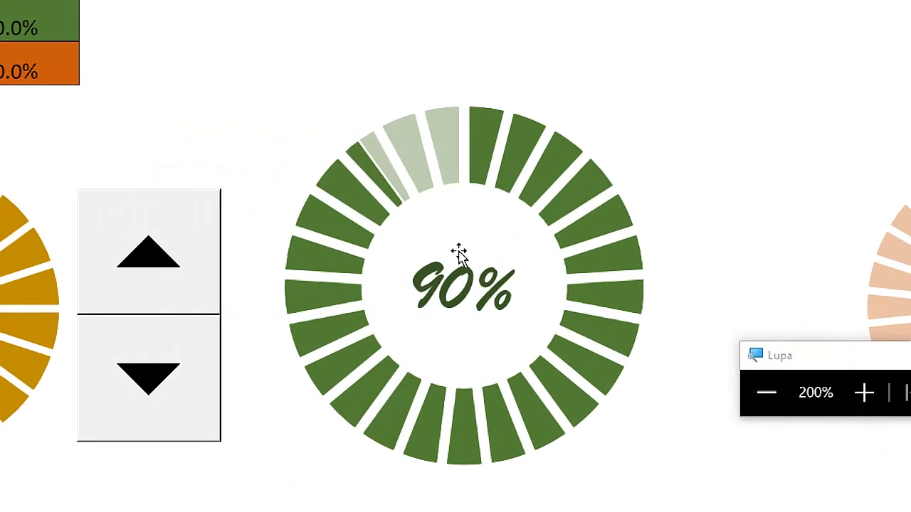
key(super+Escape)
Set the Ventas 2022 percentage in cell C4 to 50%.
key(Up)
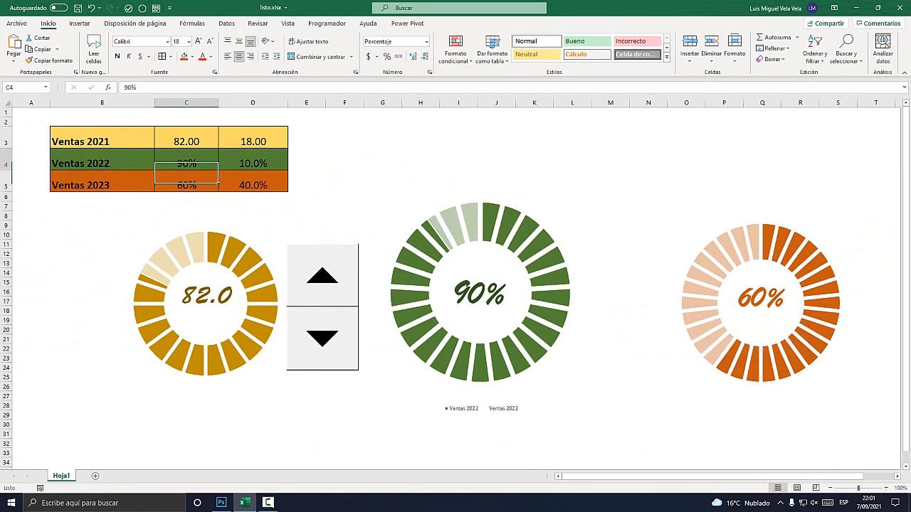
text(50)
key(Return)
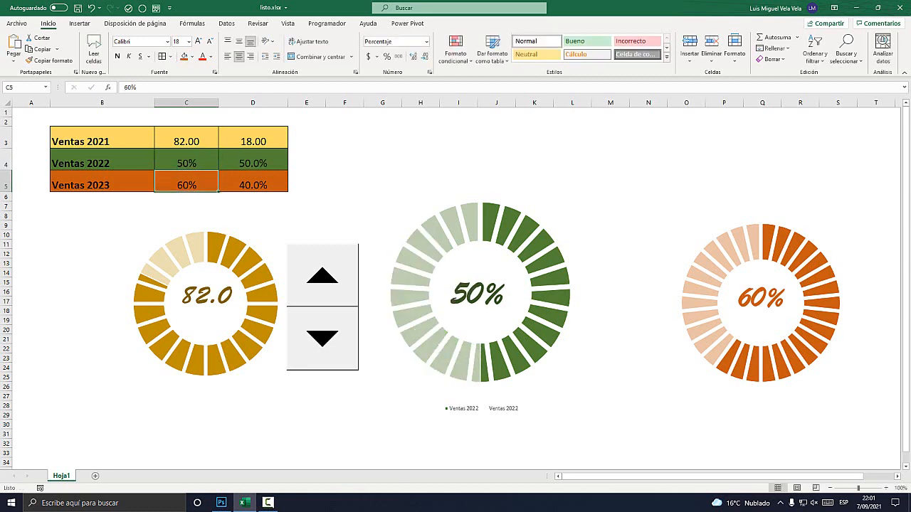
Look over the green and orange ring charts, and set the Ventas 2023 percentage in cell C5 to 10%.
key(super+plus)
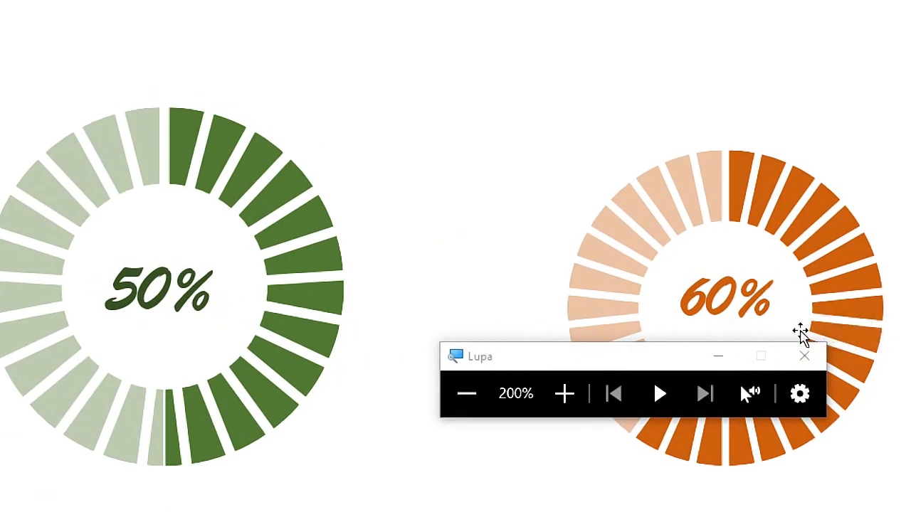
key(super+Escape)
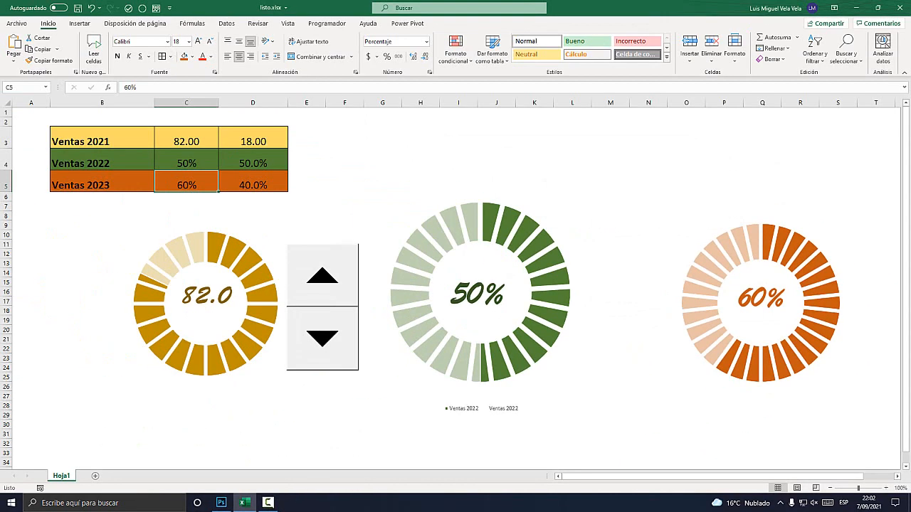
text(10)
key(Return)
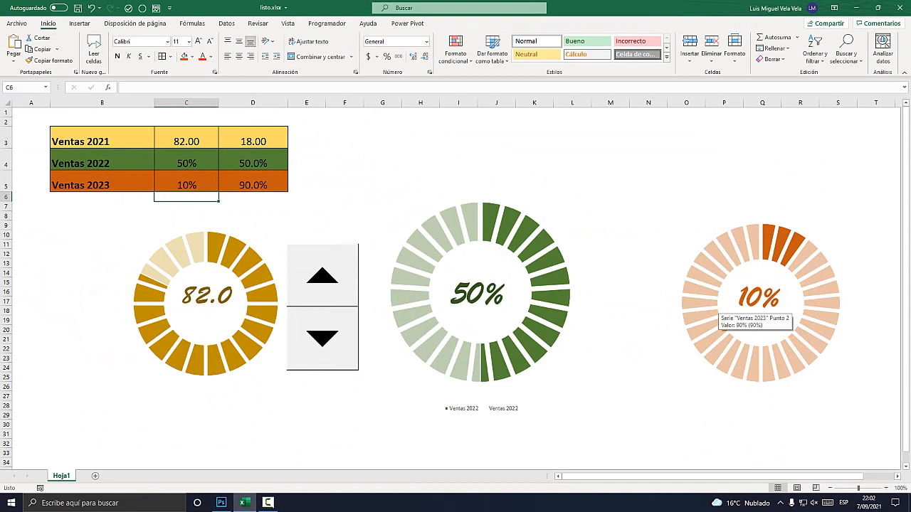
Deselect the green chart and bring the Ventas 2021 value to 92 with the spin control.
click(580, 207)
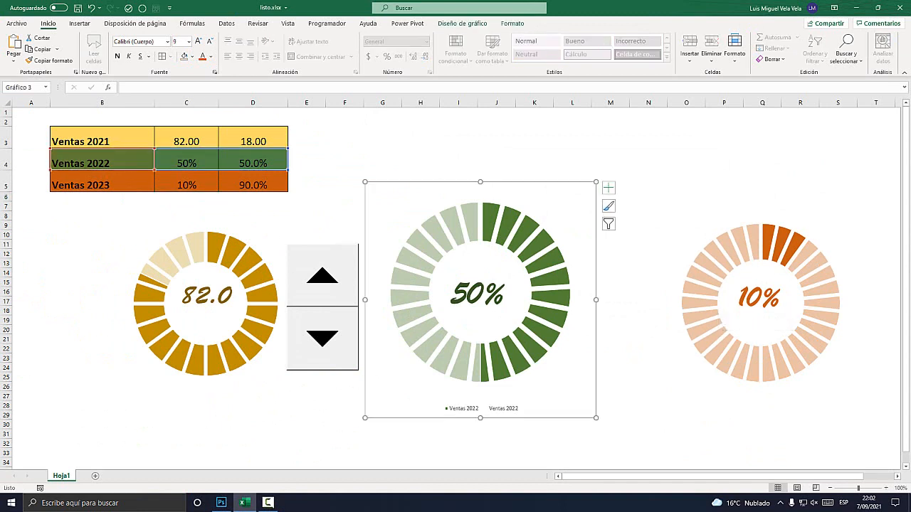
click(382, 160)
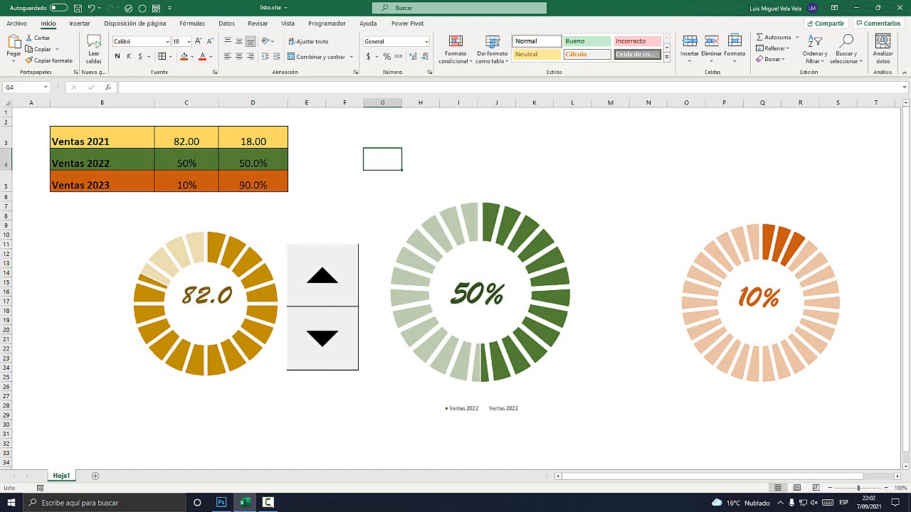
click(322, 276)
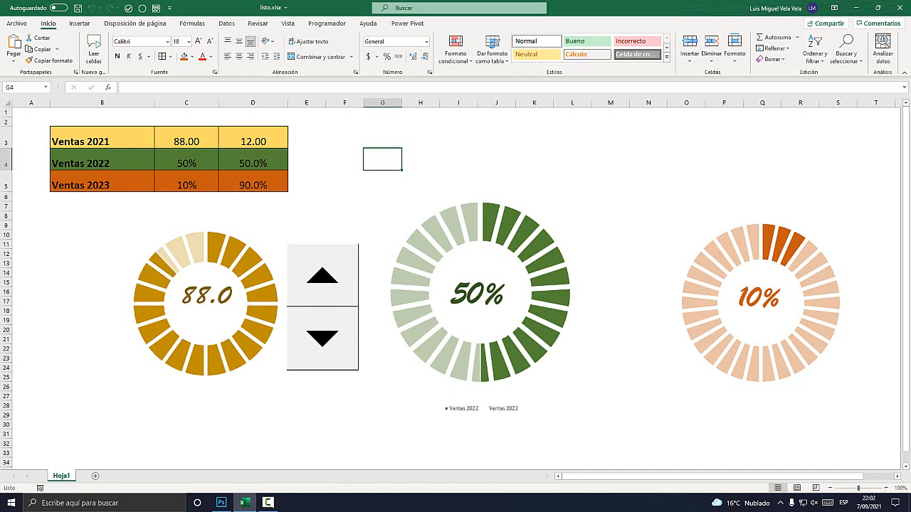
click(323, 338)
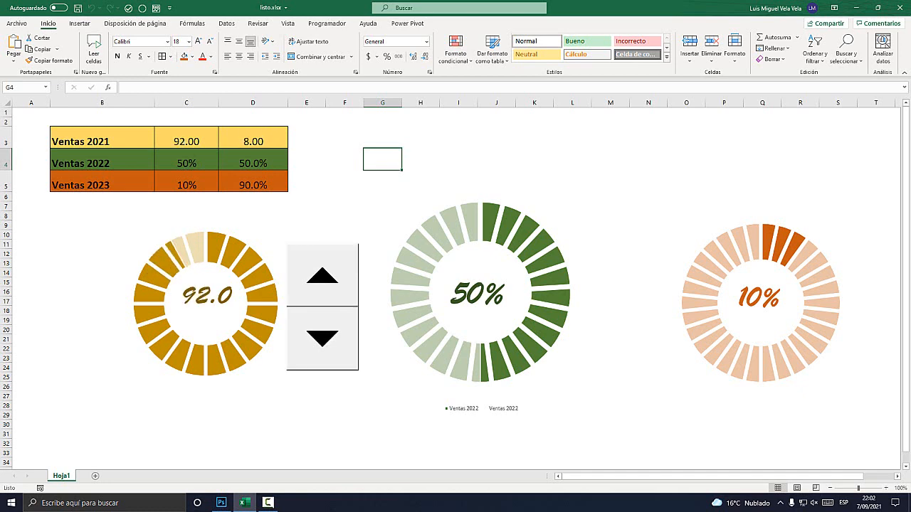
Launch Excel again with a new blank workbook and select cell B2.
click(107, 503)
text(Excel)
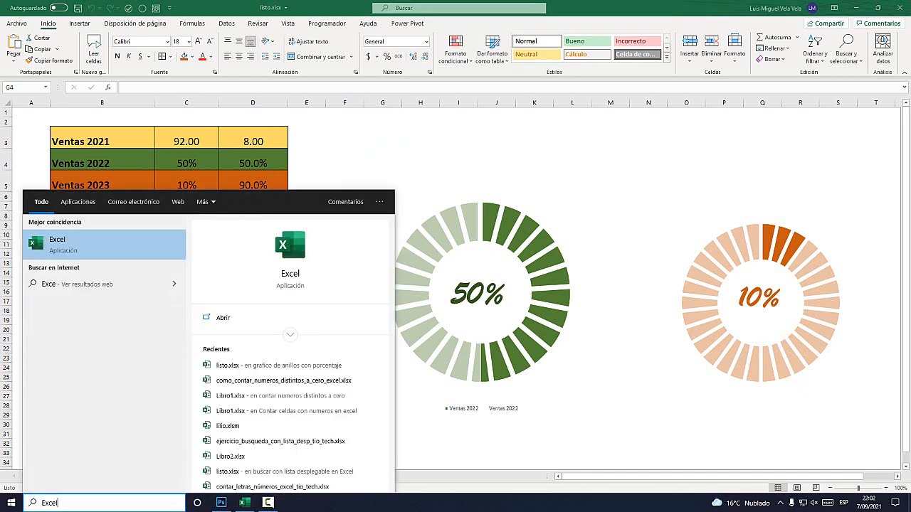
key(Escape)
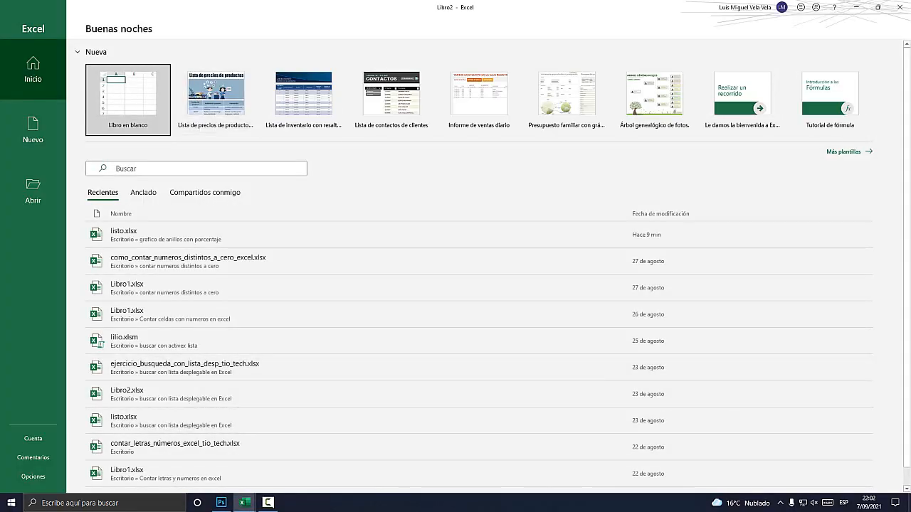
click(128, 98)
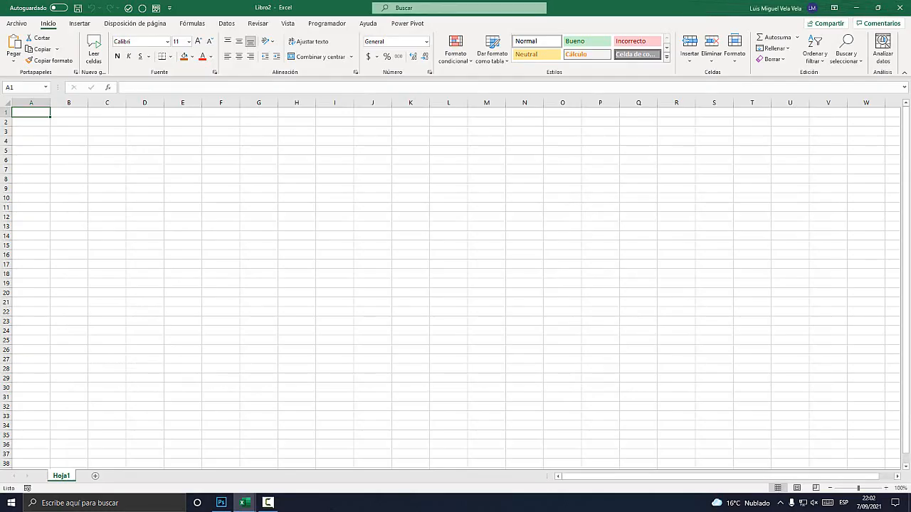
click(69, 121)
click(880, 488)
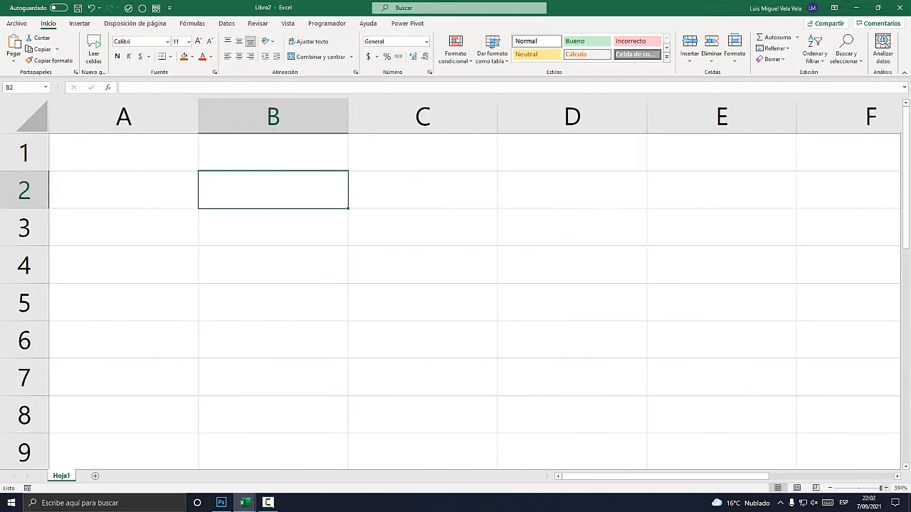
click(830, 488)
click(829, 488)
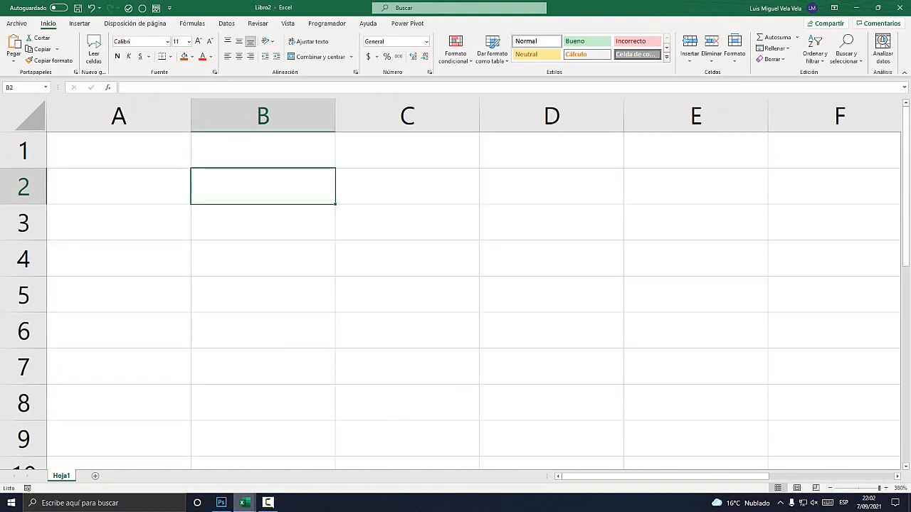
Return to the listo.xlsx workbook and examine the labels and percentages in the sales table.
mouse_move(243, 503)
click(193, 455)
click(102, 138)
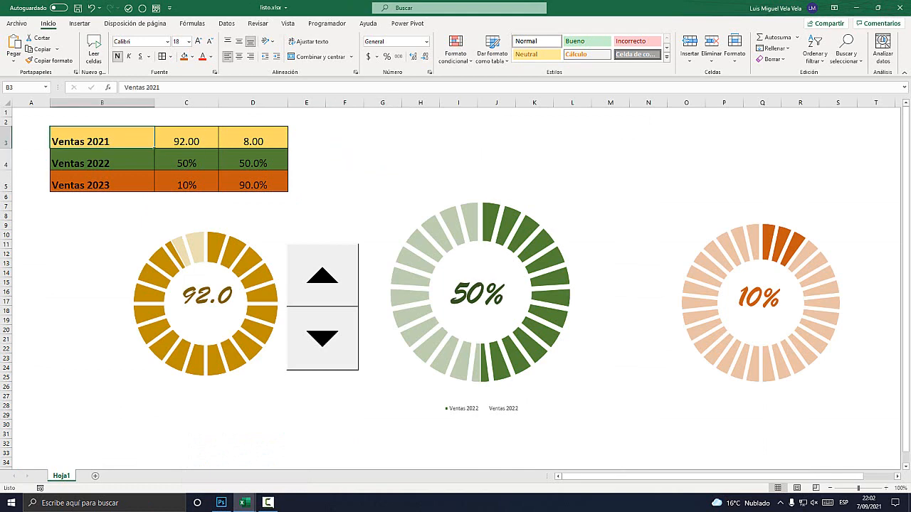
click(102, 160)
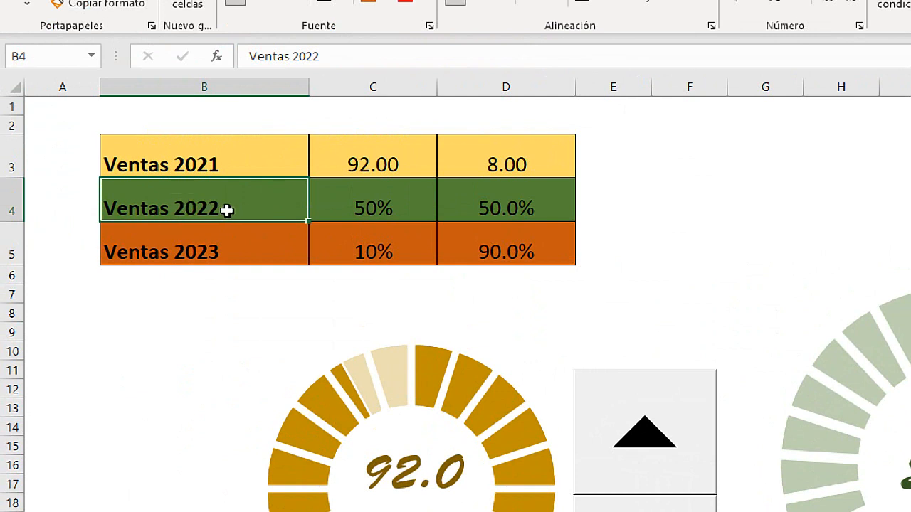
click(413, 205)
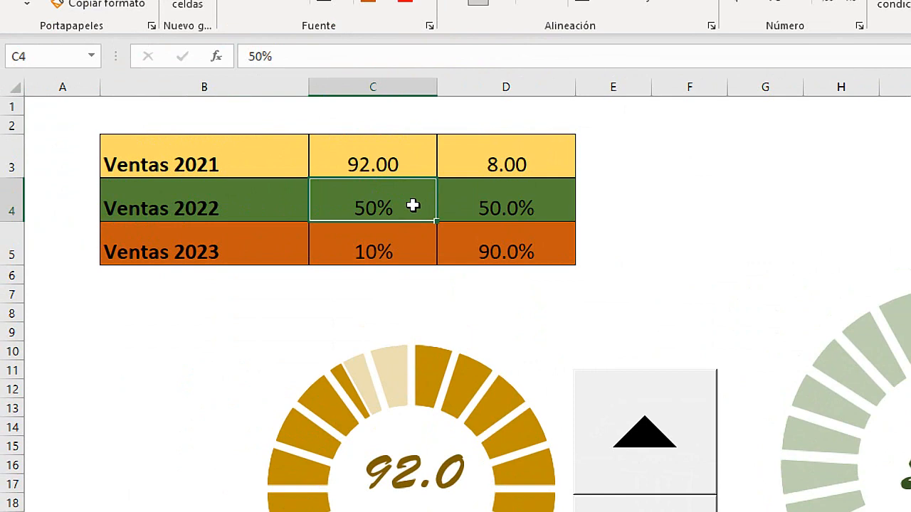
Add the heading Objetivo in cell C2, above the sales percentages.
click(237, 121)
click(338, 118)
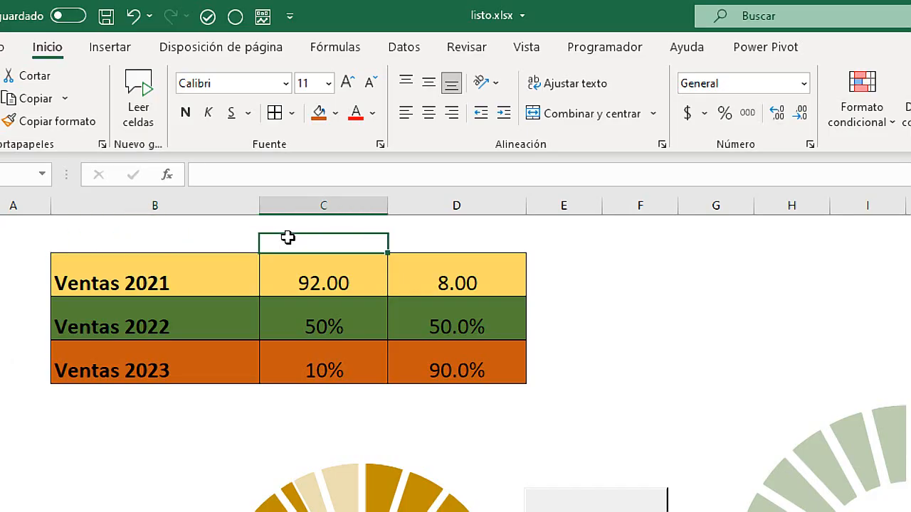
text(Objetiv)
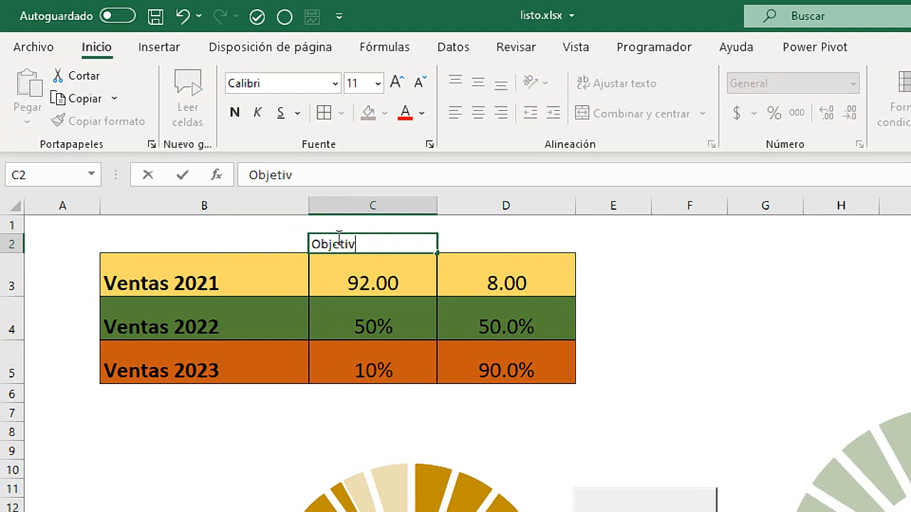
text(o)
click(381, 313)
click(371, 241)
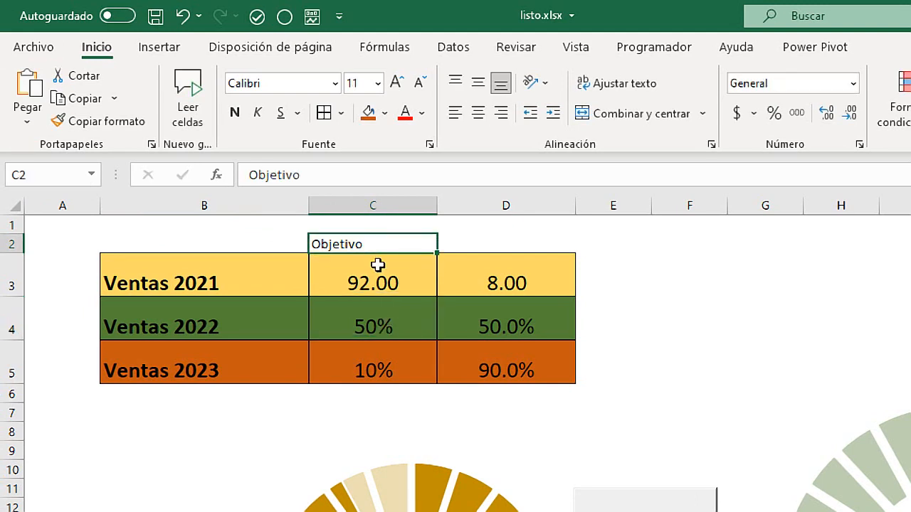
click(378, 312)
Examine the column D cells and the formulas that calculate the remainder for each year's sales.
click(503, 205)
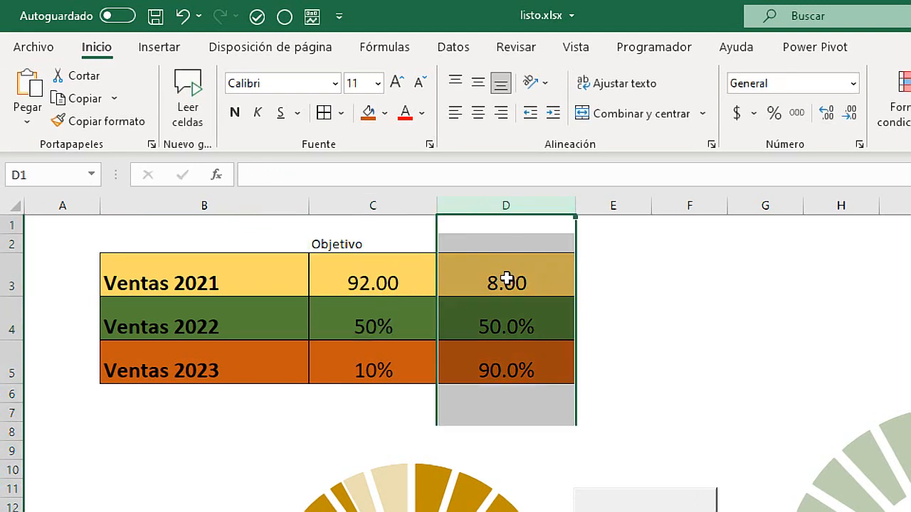
click(477, 308)
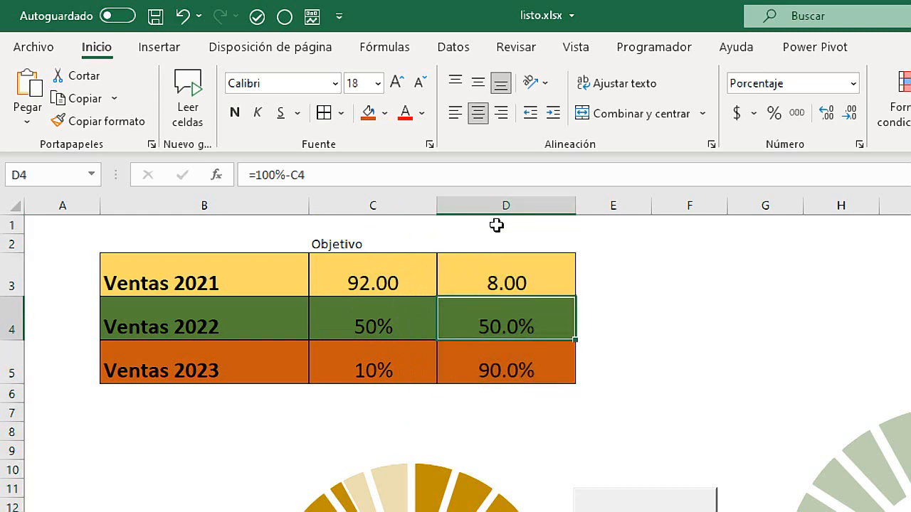
click(498, 200)
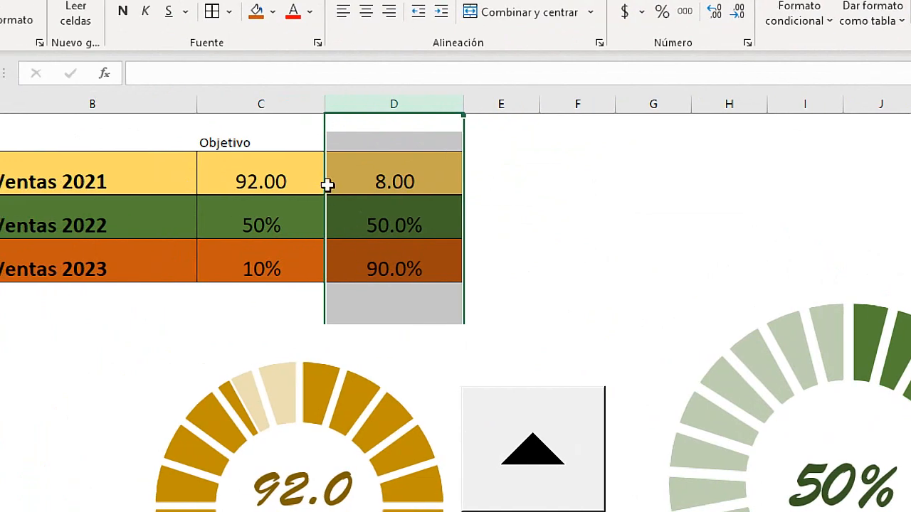
click(236, 140)
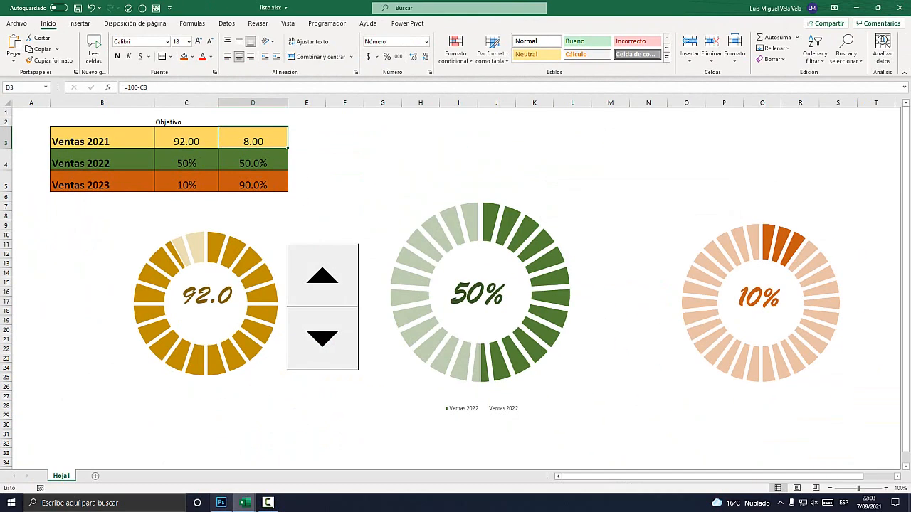
Switch to the blank Libro2 workbook and enter Ventas 2022, Ventas 2023 and Ventas 2024 in cells B2 to B4.
mouse_move(243, 502)
click(295, 459)
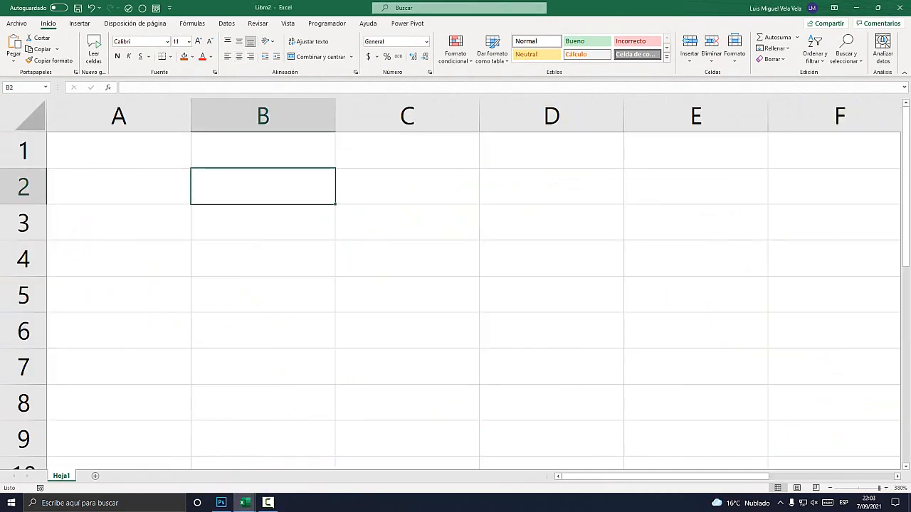
text(Ventas )
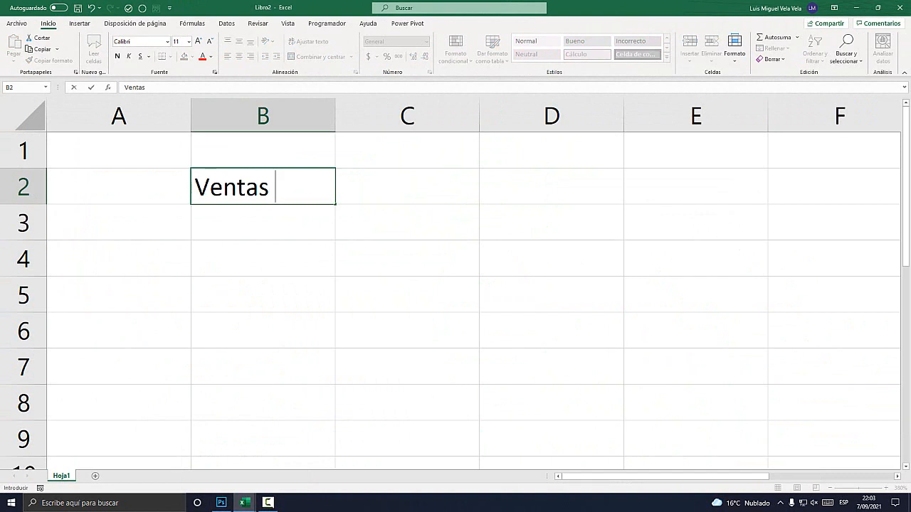
text(2022)
key(Return)
text(Ventas )
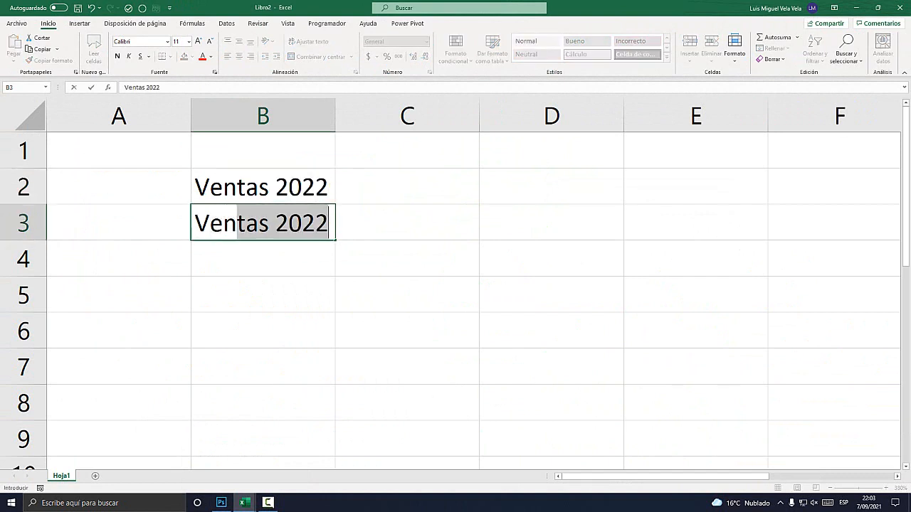
text(2023)
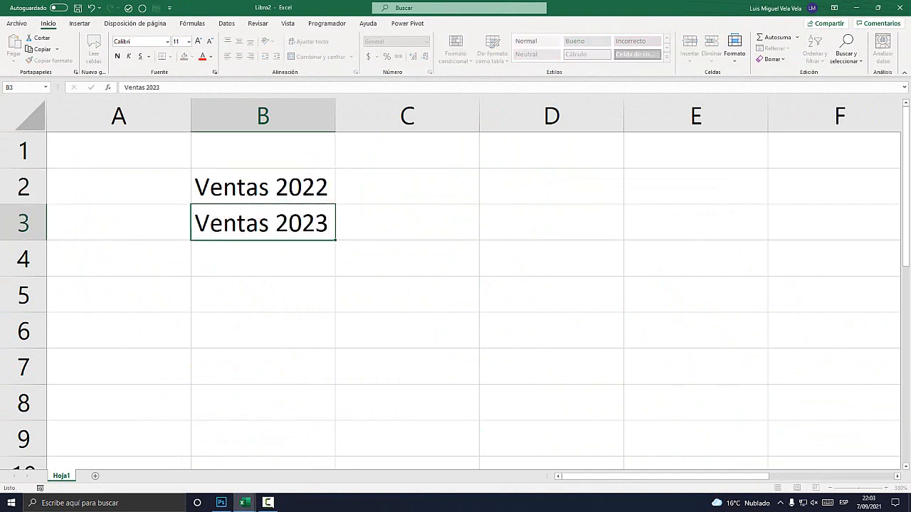
key(Return)
text(Ventas 2024)
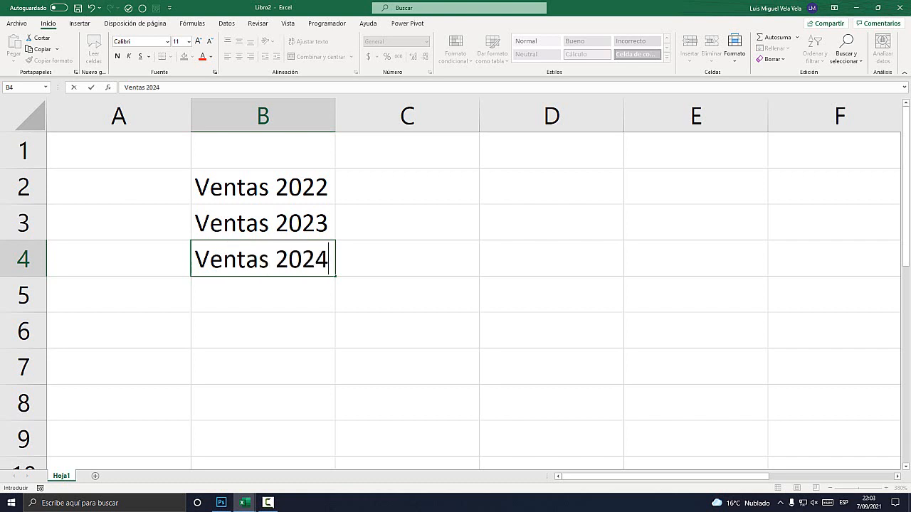
Narrow column A and widen column B so the Ventas labels fit.
drag(263, 116, 136, 116)
click(178, 187)
drag(226, 116, 288, 116)
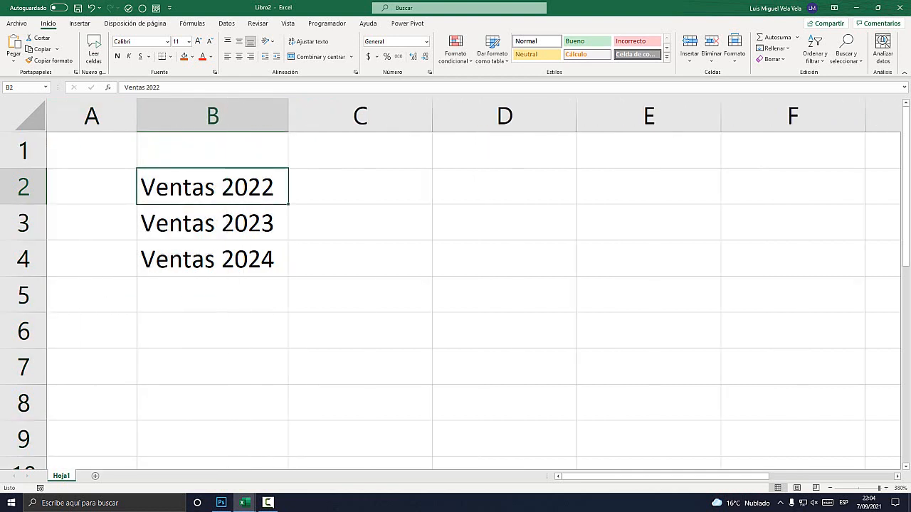
click(213, 224)
click(212, 259)
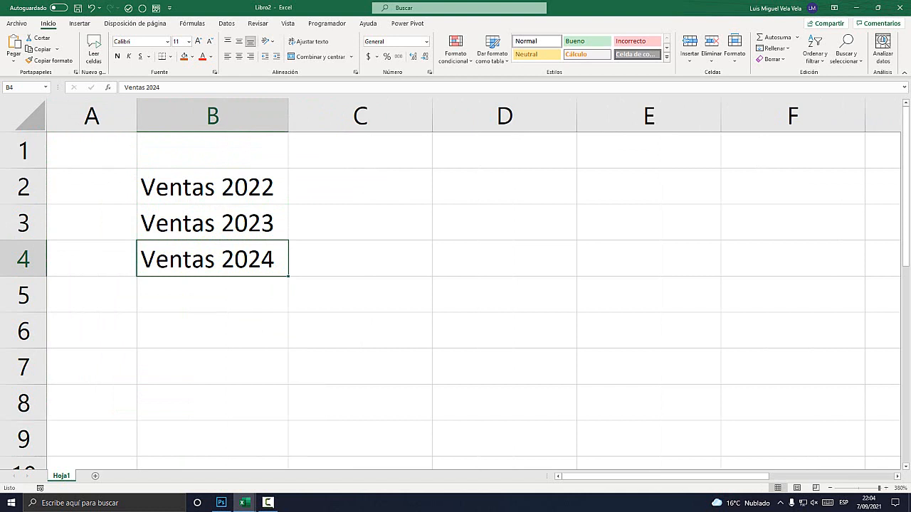
Enter the heading Objetivos in cell C1.
click(360, 187)
click(360, 150)
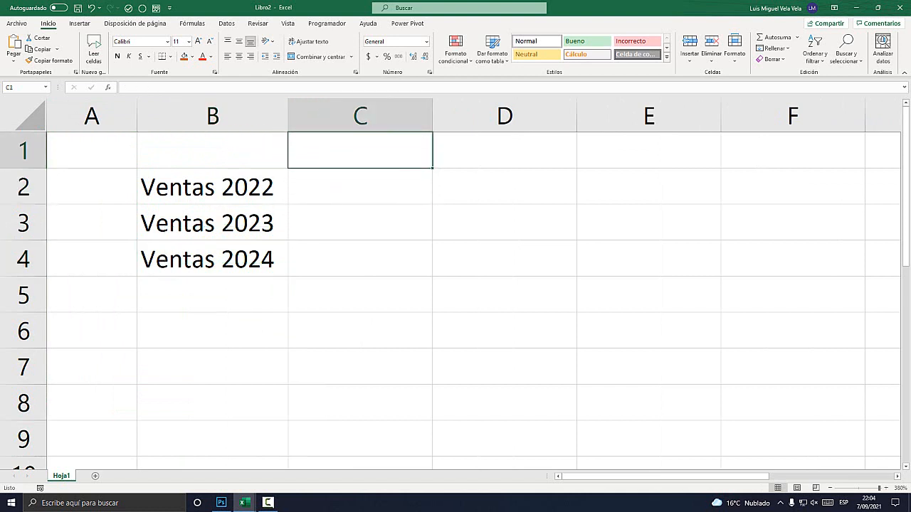
text(Objetui)
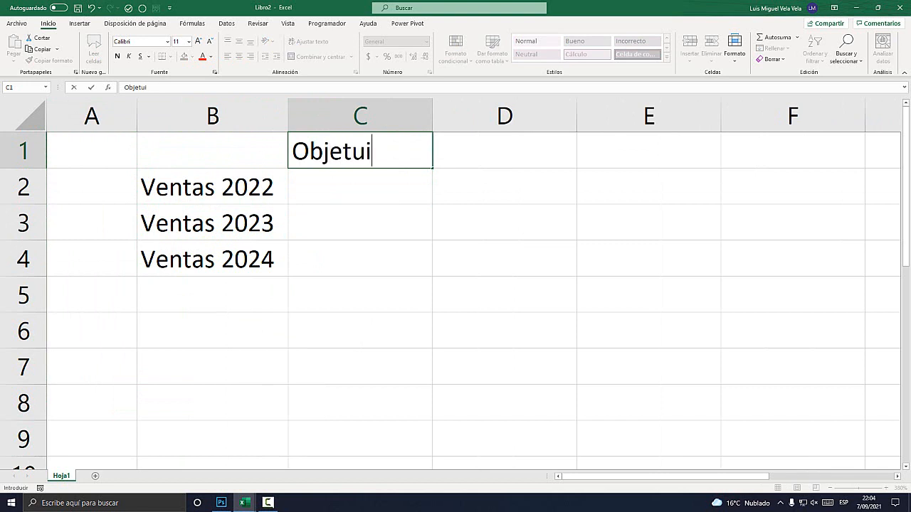
key(BackSpace)
key(BackSpace)
text(ivos)
key(Return)
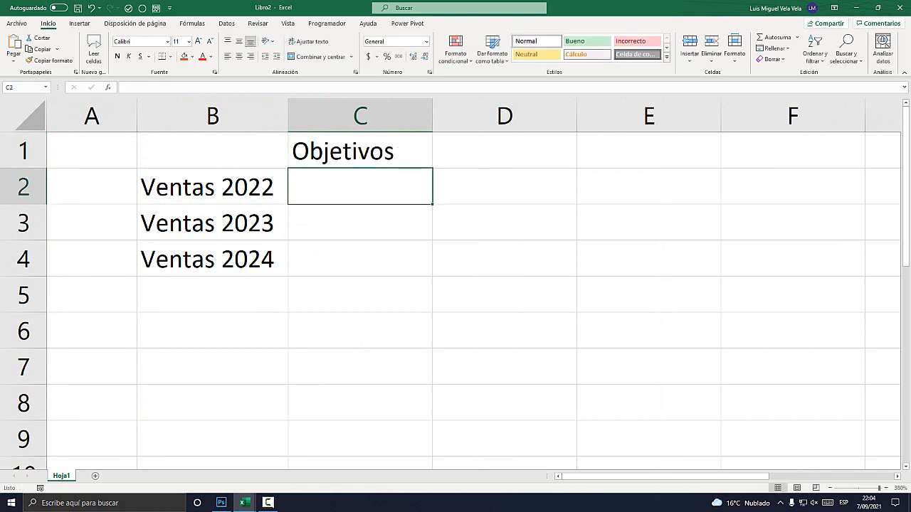
Enter the percentages 50%, 80% and 20% in cells C2 to C4 beside the yearly sales labels.
text(50%)
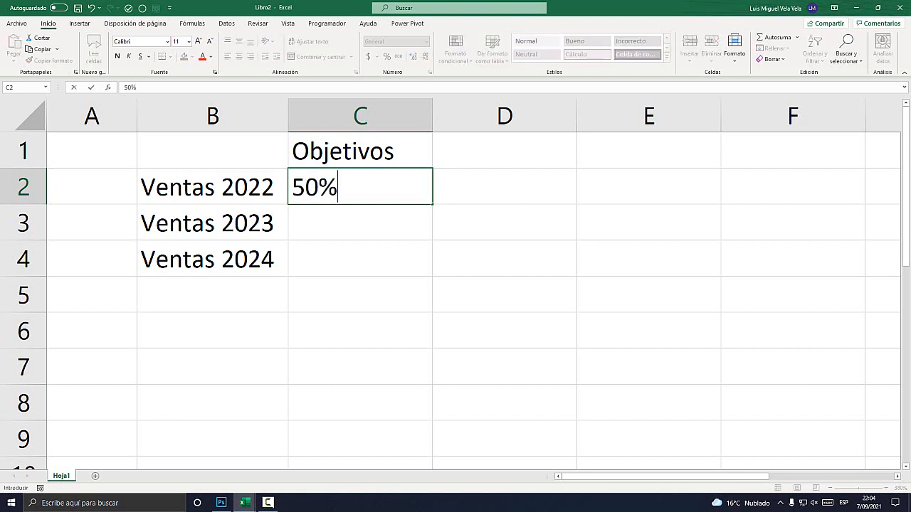
key(Return)
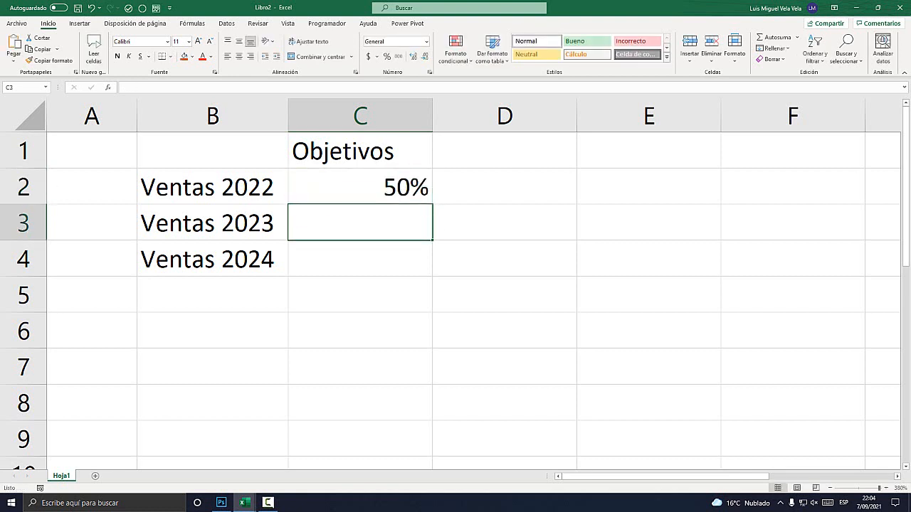
text(80%)
key(Return)
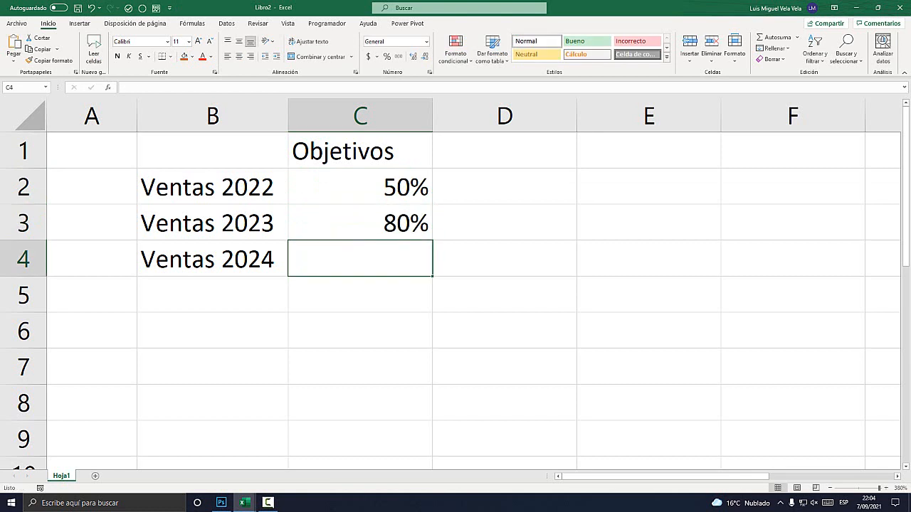
text(20%&)
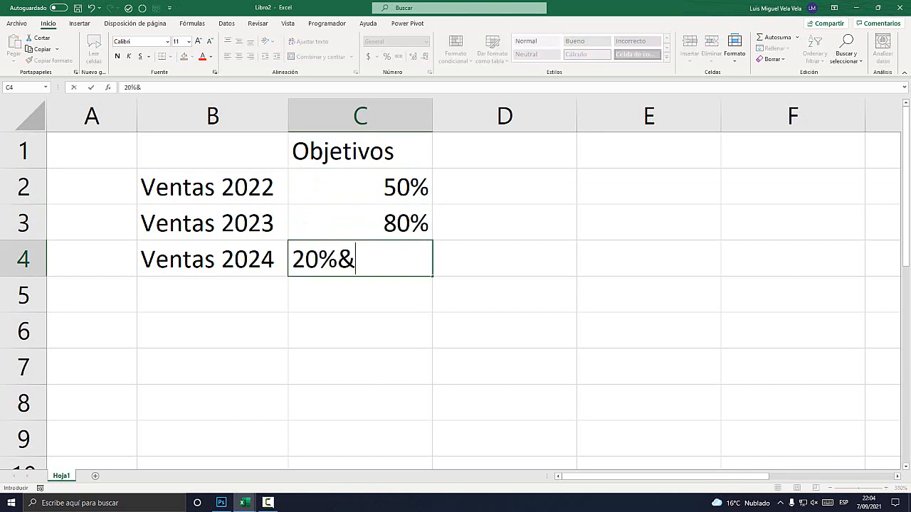
key(Return)
key(Up)
key(Up)
key(Down)
key(F2)
key(BackSpace)
key(Return)
key(Down)
key(Up)
key(Up)
key(Right)
key(Up)
key(Up)
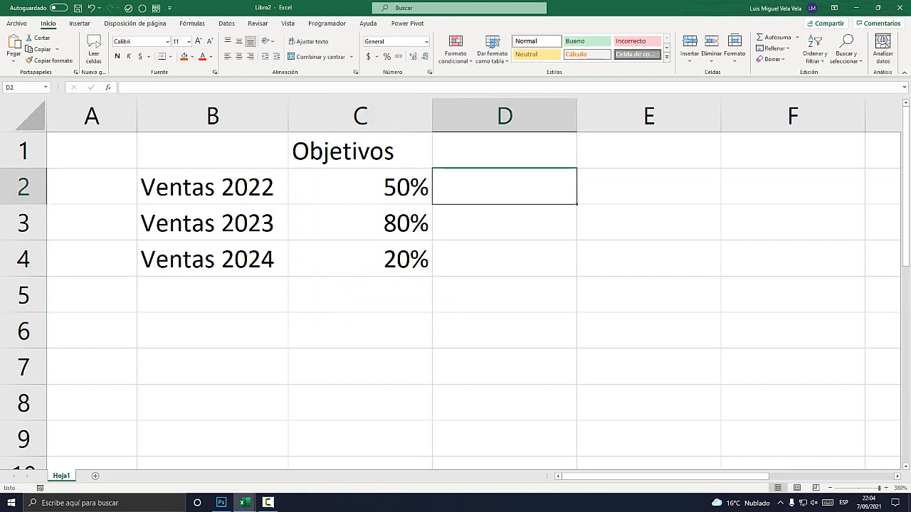
key(ctrl+space)
key(Up)
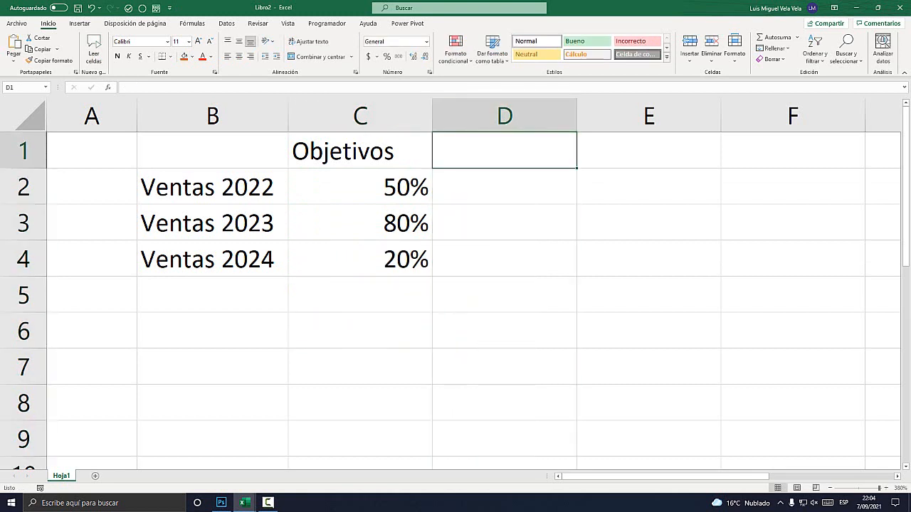
key(Down)
Delete the Objetivos heading from cell C1 and make column A narrower.
click(360, 151)
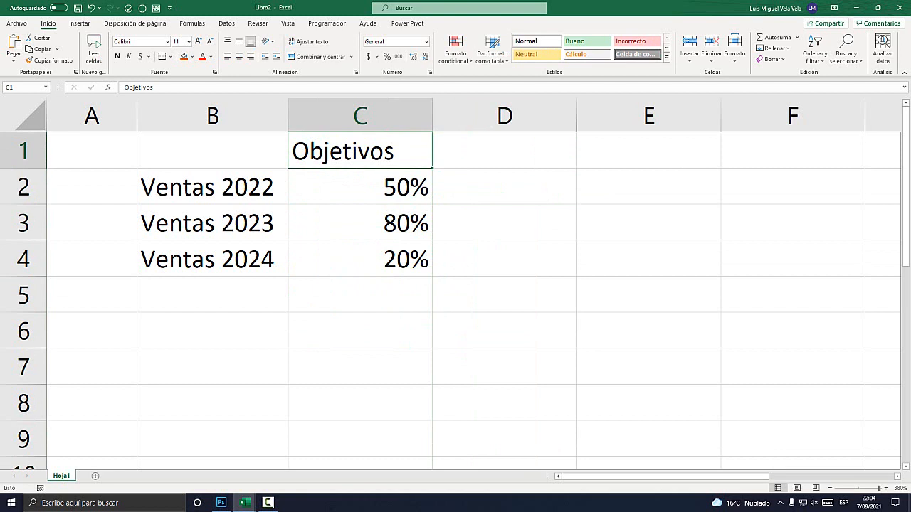
key(Delete)
drag(137, 115, 99, 115)
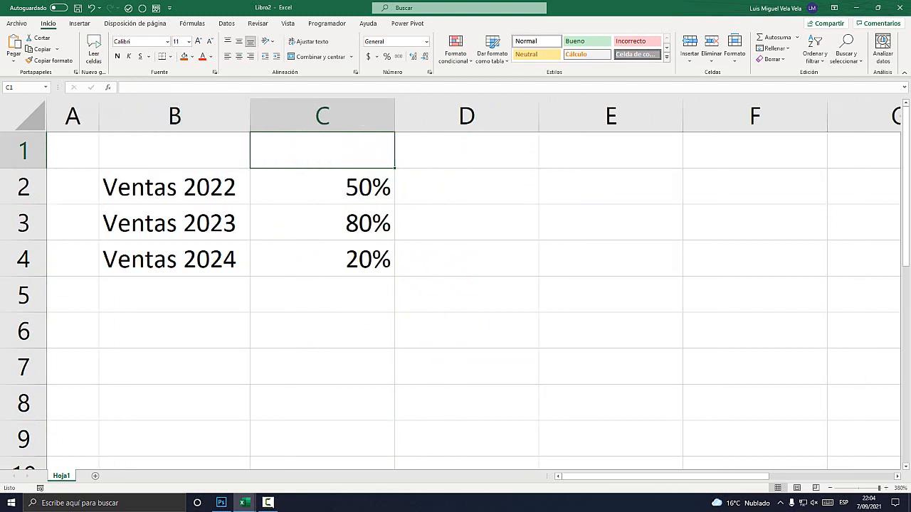
Enter the formula =C2-100% in cell D2 for the Ventas 2022 row.
click(466, 187)
key(Down)
key(Down)
key(Up)
key(Up)
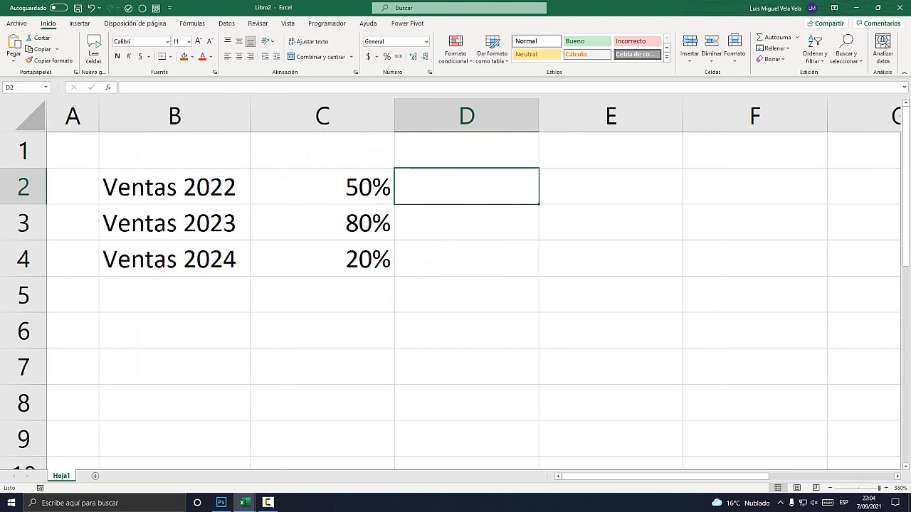
text(=)
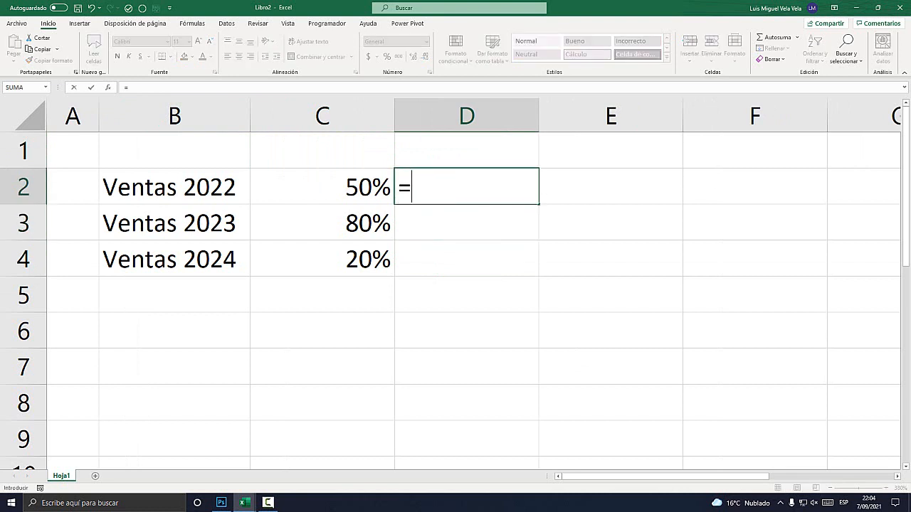
key(Left)
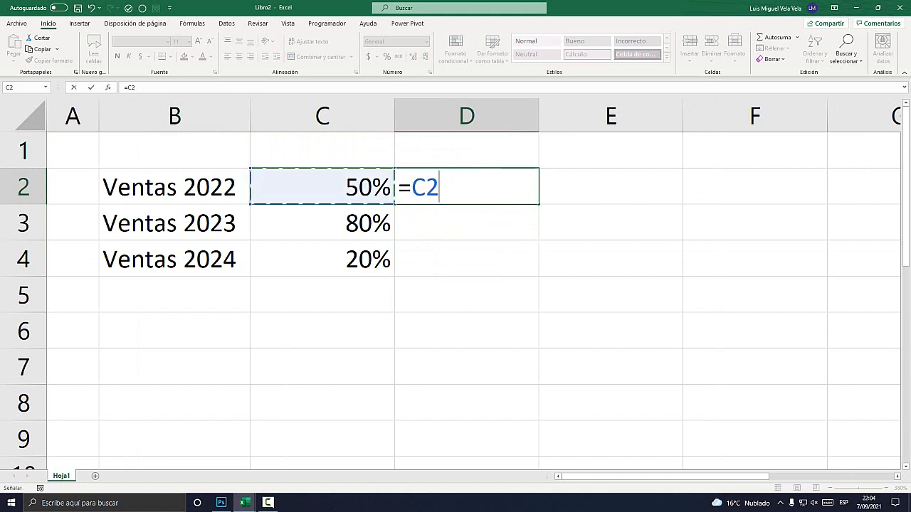
text(-100)
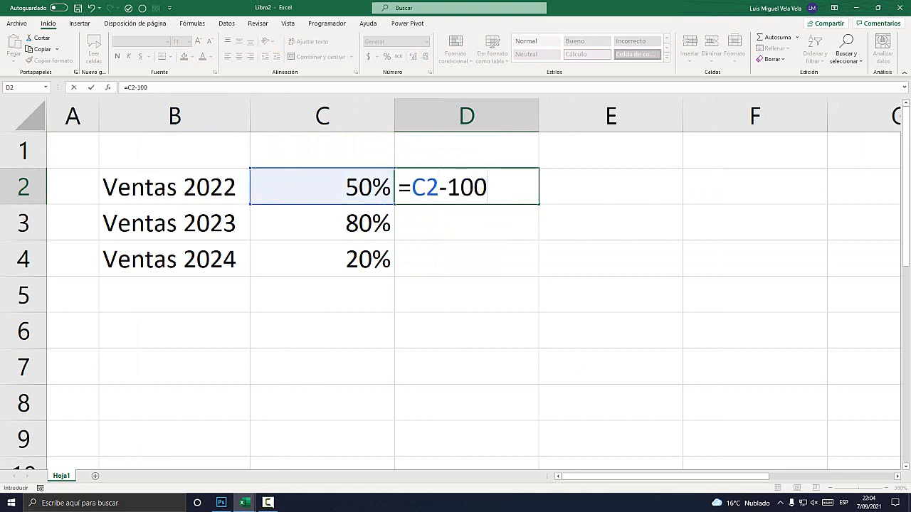
text($)
key(BackSpace)
text(%)
key(Return)
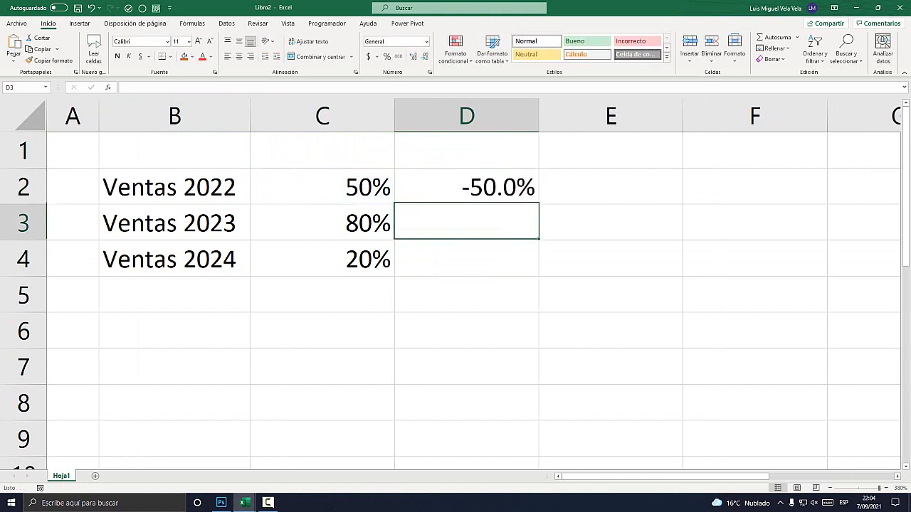
Copy the D2 formula down into cells D3 and D4.
key(Up)
key(ctrl+c)
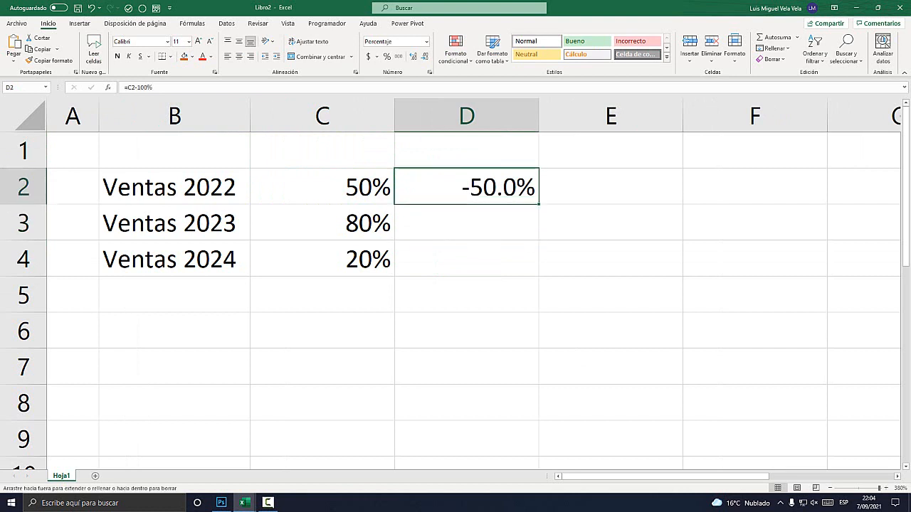
key(shift+Down)
key(shift+Down)
key(ctrl+v)
Rewrite the D2 formula as =100%-C2 and fill it down through D4.
key(F2)
key(Left)
key(Left)
key(Left)
key(Left)
key(Left)
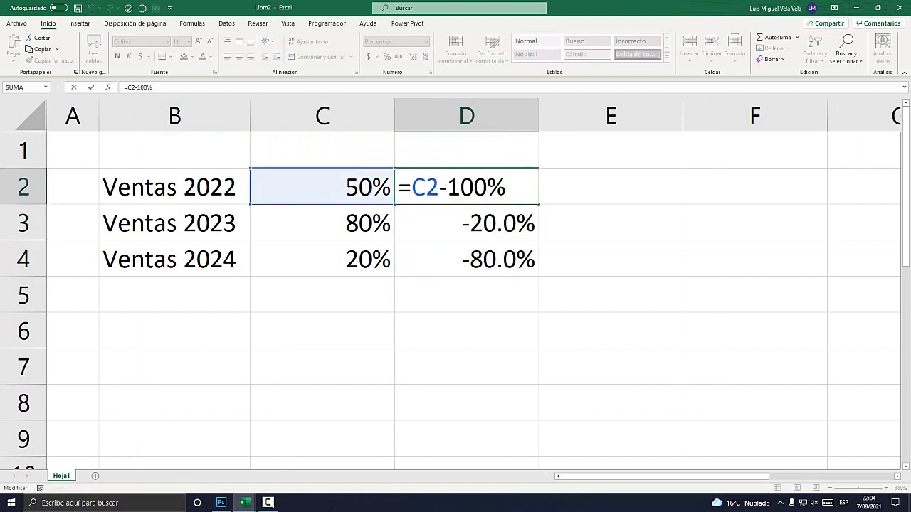
key(shift+Left)
key(shift+Left)
key(Delete)
key(Delete)
key(End)
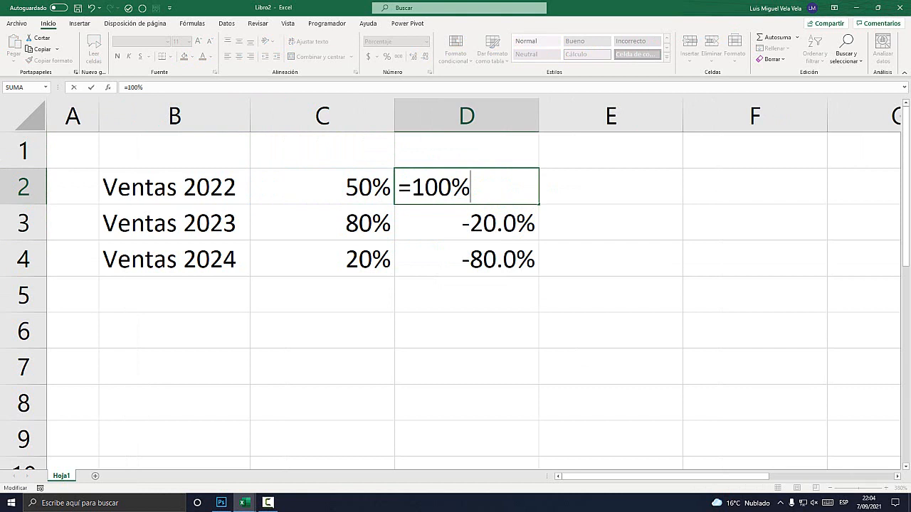
text(-)
key(Left)
key(Return)
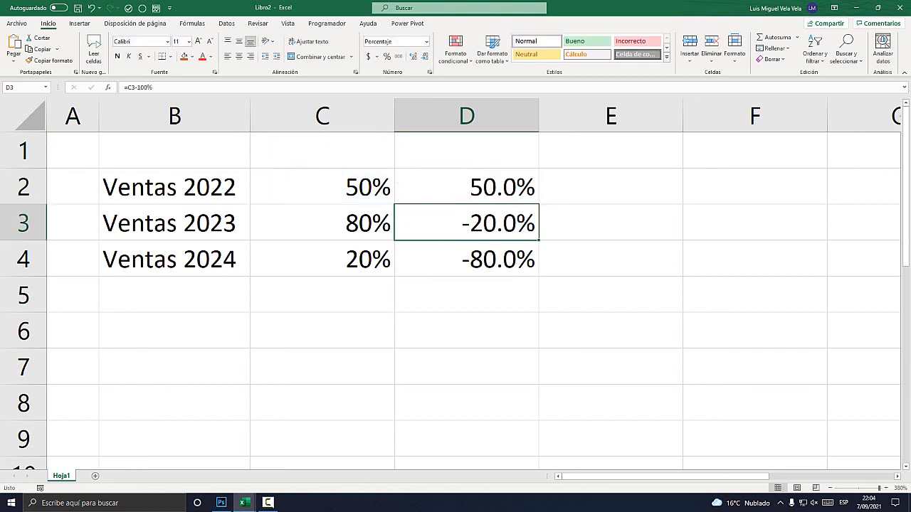
key(Up)
drag(539, 204, 538, 270)
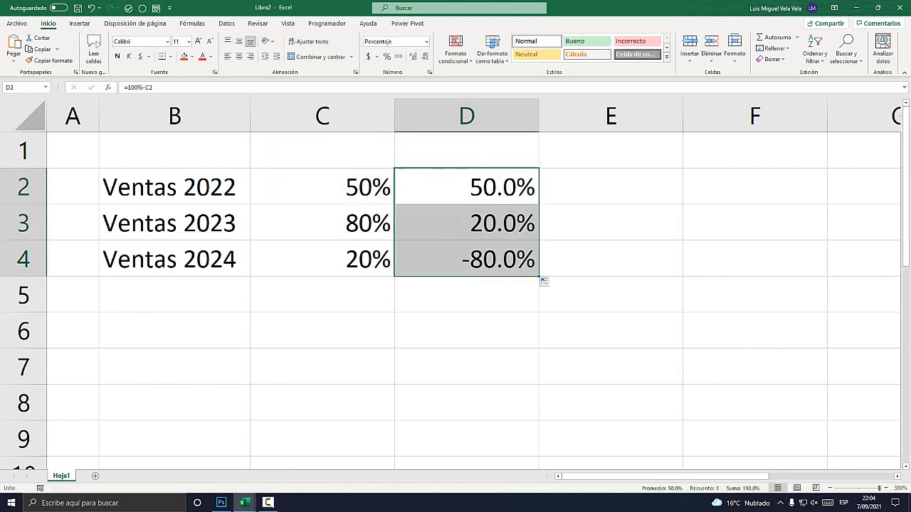
Inspect the 100% term of the D2 formula and the source percentages in C2 and C4, leaving the formula unedited.
click(466, 187)
double_click(494, 188)
drag(470, 187, 412, 187)
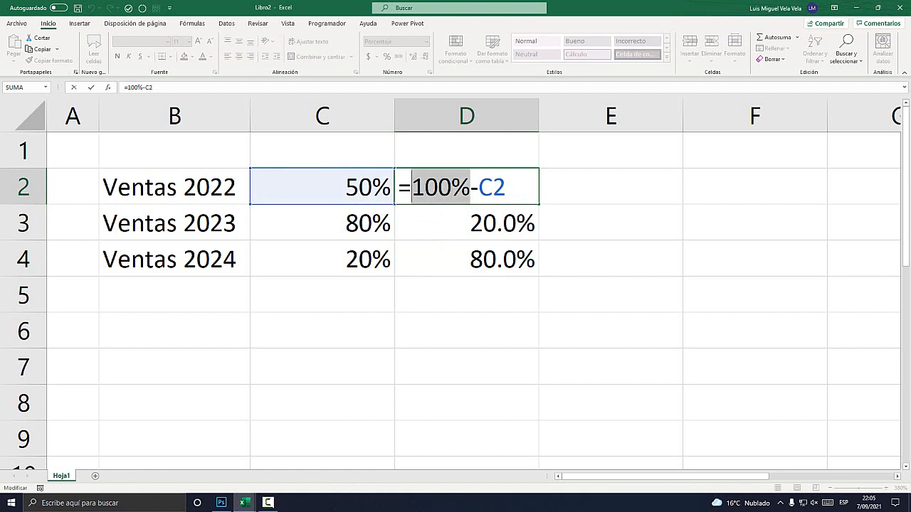
key(Escape)
click(322, 187)
click(322, 259)
Apply all borders to the sales table in B2:D4.
drag(174, 188, 466, 259)
click(170, 57)
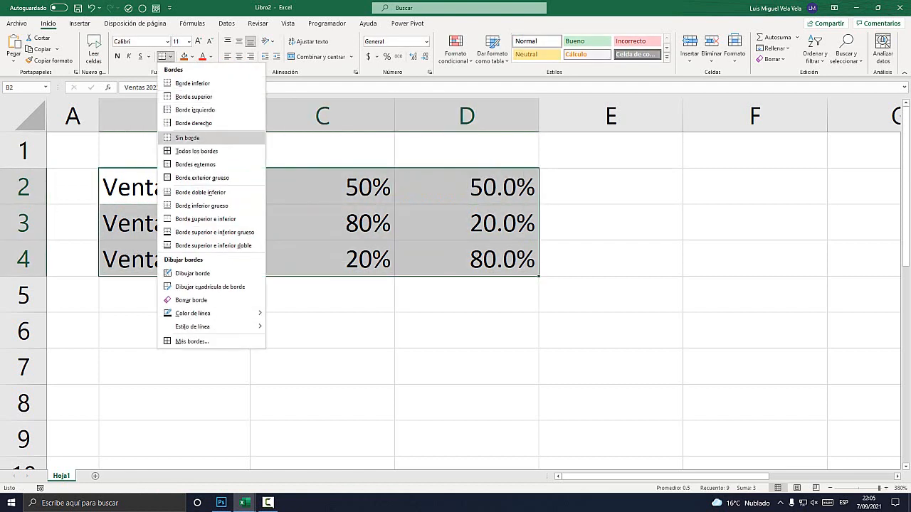
click(203, 150)
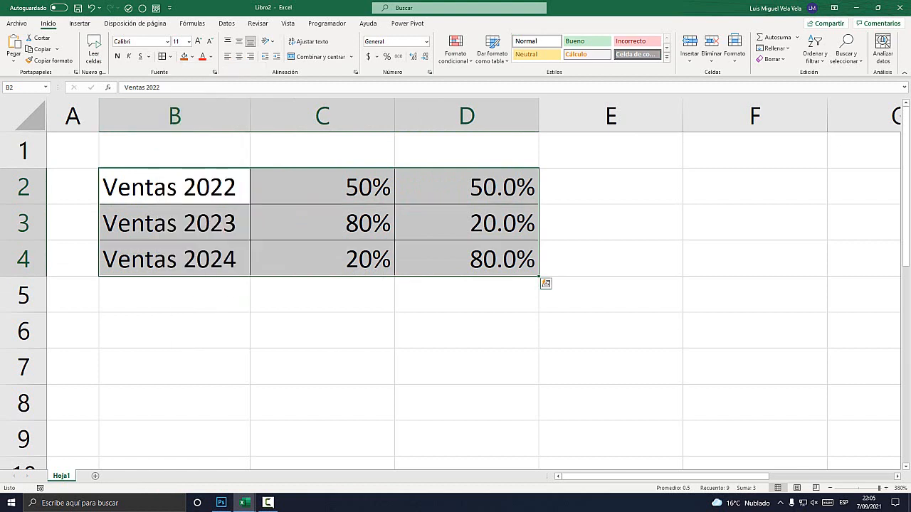
Hide the remainder percentages in D2:D4 by giving them a white font and removing the cell borders.
click(466, 259)
drag(466, 186, 466, 259)
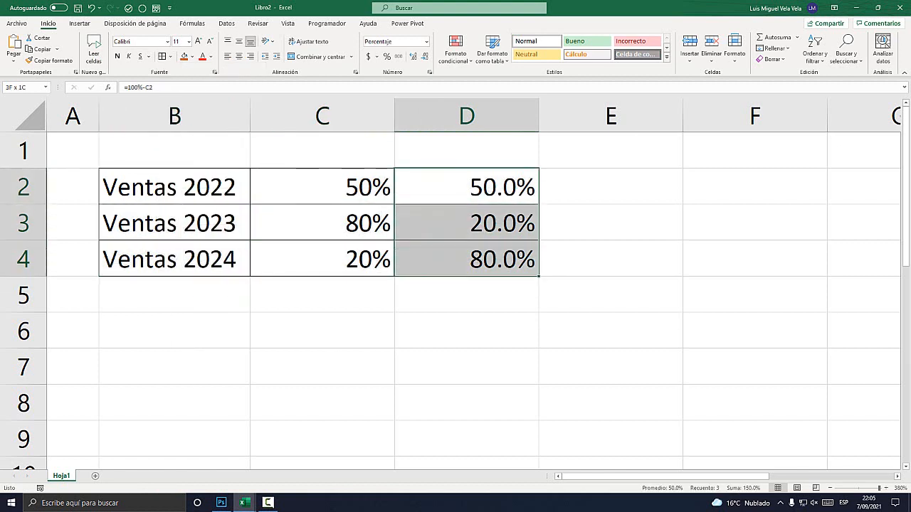
click(211, 56)
click(207, 93)
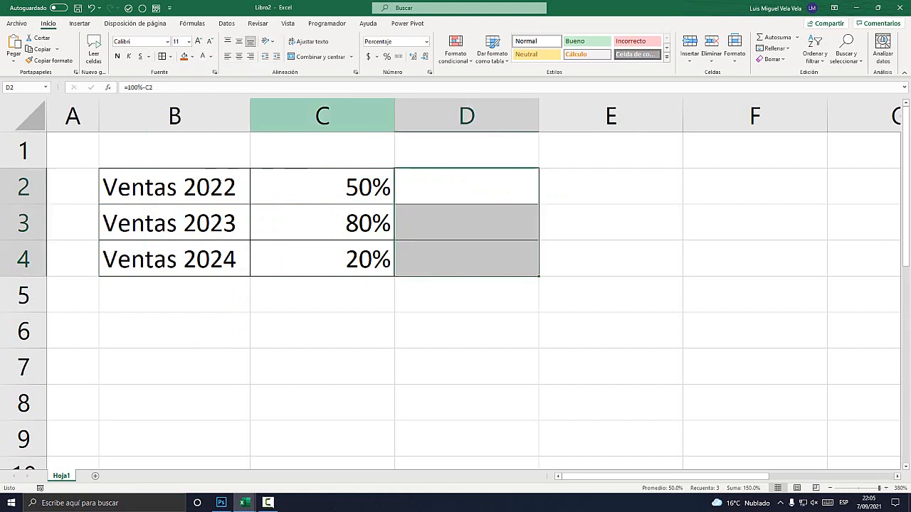
click(170, 56)
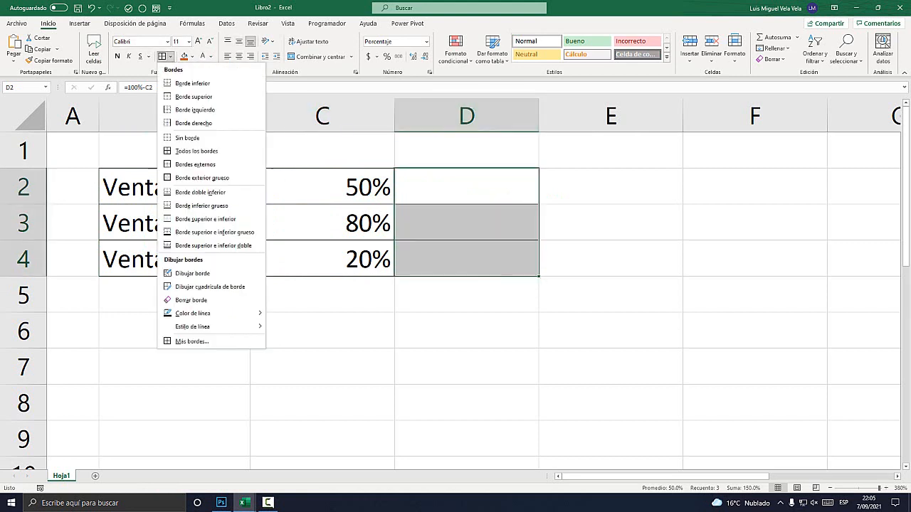
click(188, 138)
click(466, 366)
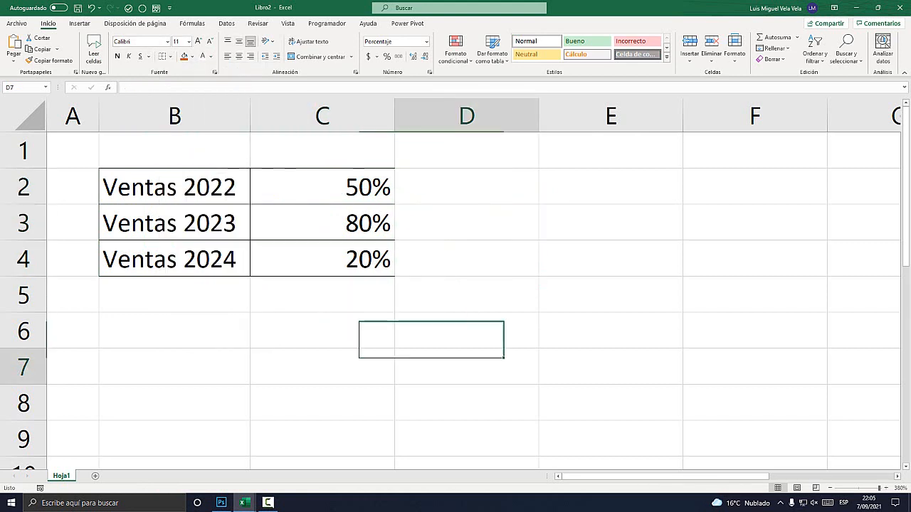
Apply all borders to the year labels and percentages in B2:C4.
drag(175, 187, 322, 259)
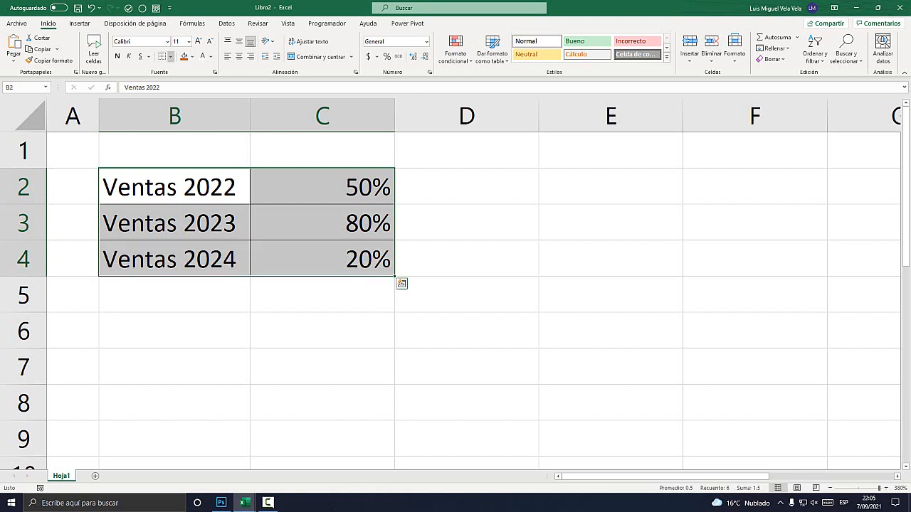
click(171, 56)
click(188, 151)
click(466, 330)
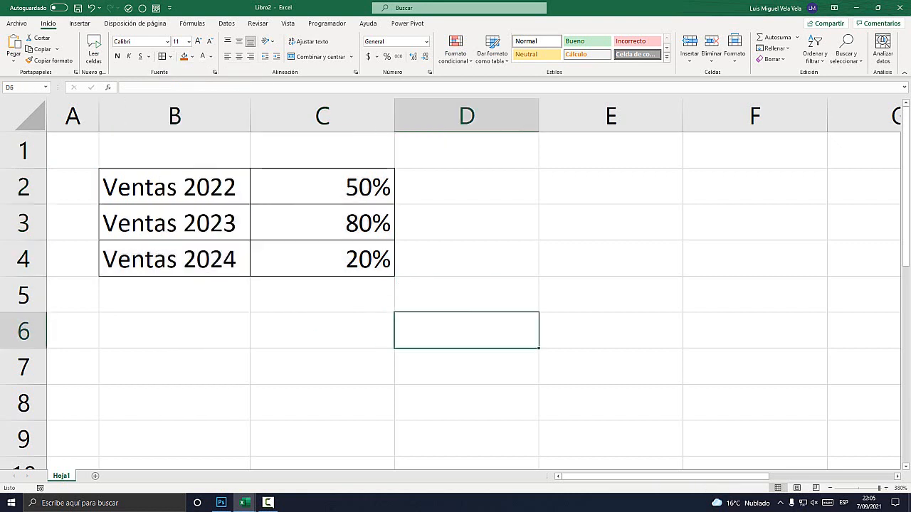
Give the hidden remainder values in D2:D4 a black font and all borders.
drag(466, 187, 466, 259)
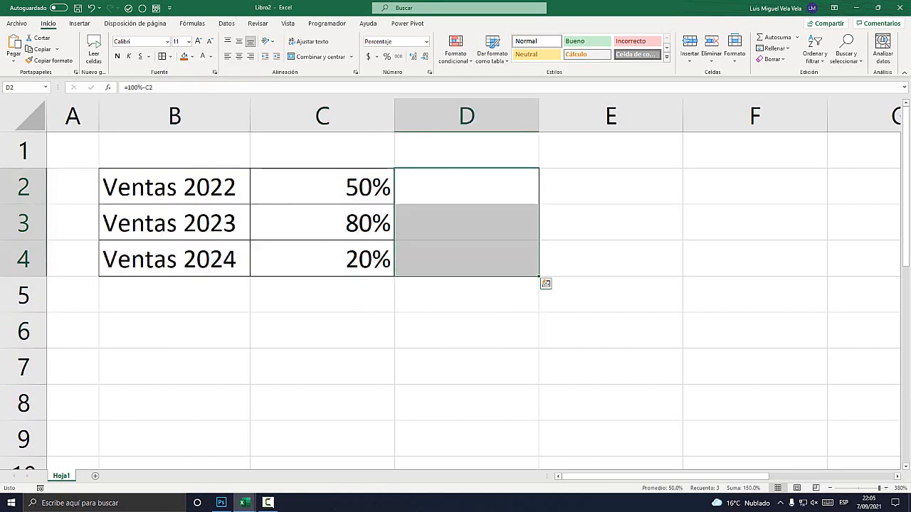
click(211, 56)
click(210, 95)
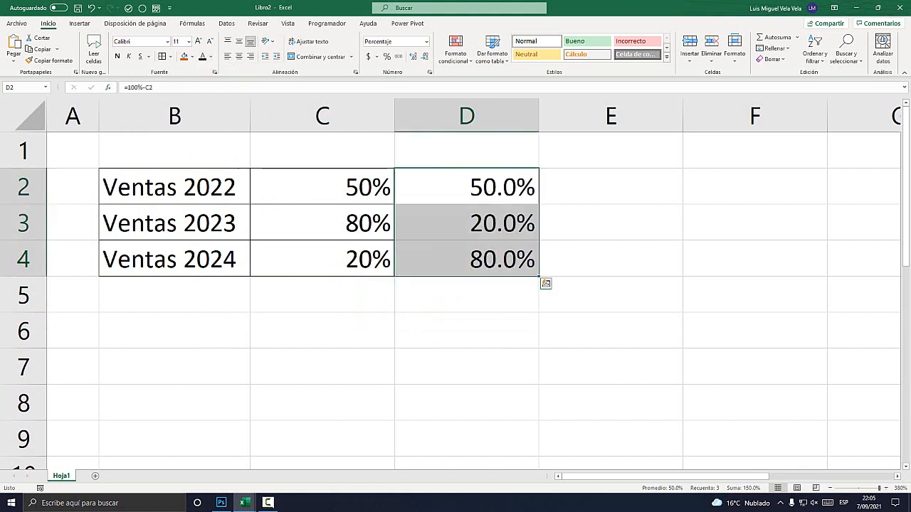
click(163, 56)
click(466, 331)
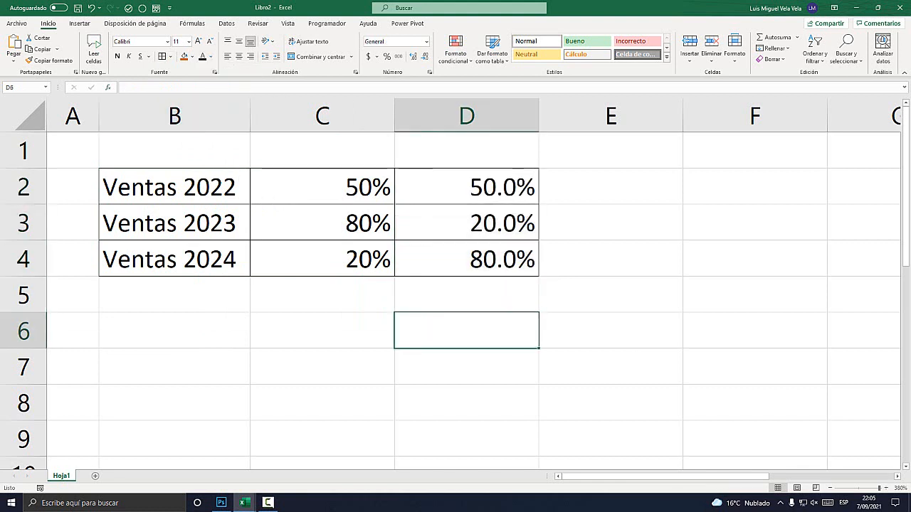
click(323, 188)
click(322, 224)
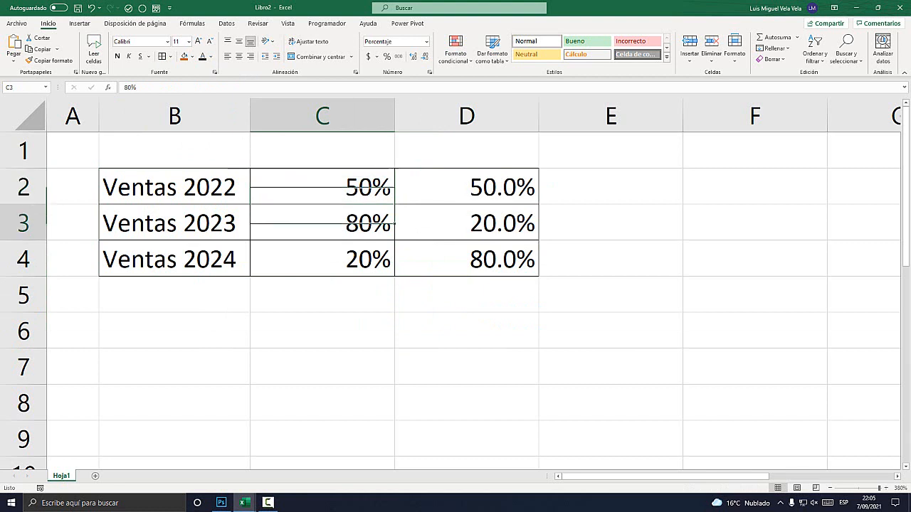
click(322, 259)
Fill the Ventas 2022 row, B2:D2, with dark gold.
click(174, 187)
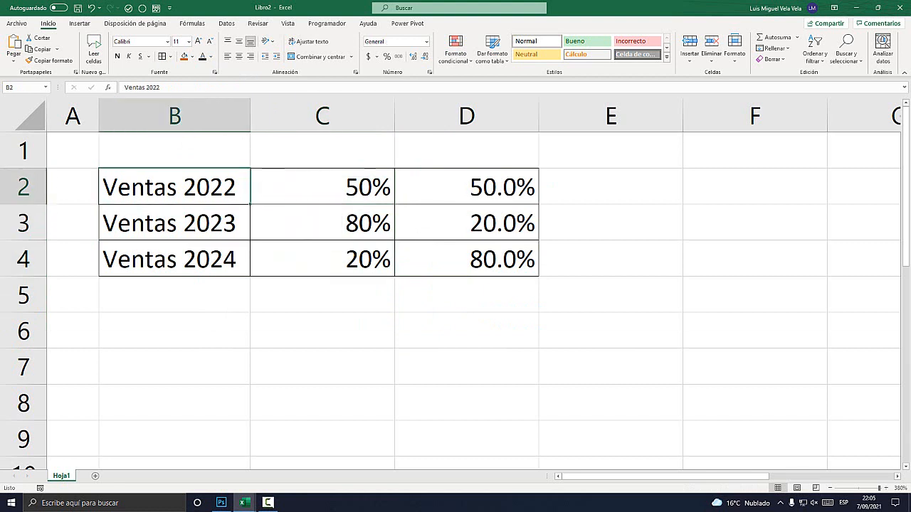
key(shift+Right)
key(shift+Right)
click(191, 56)
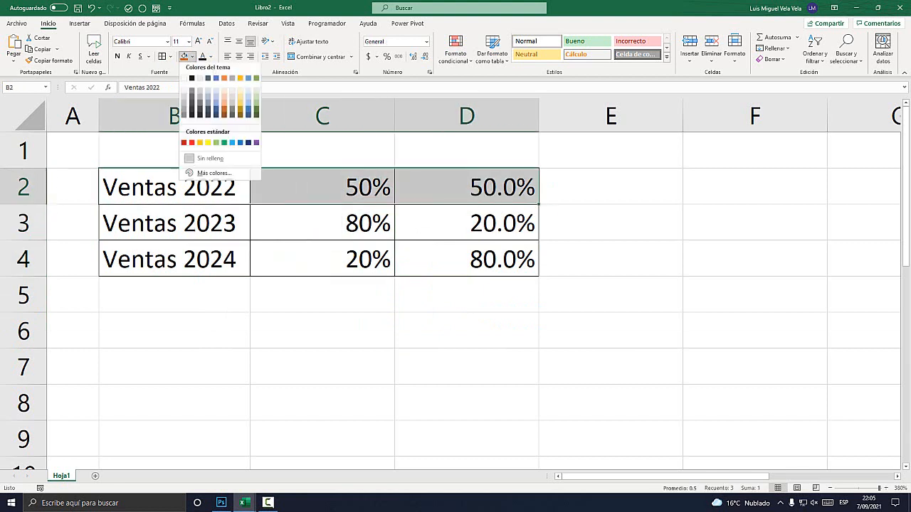
click(240, 109)
Fill the Ventas 2023 row, B3:D3, with dark green.
key(Down)
key(shift+Right)
key(shift+Right)
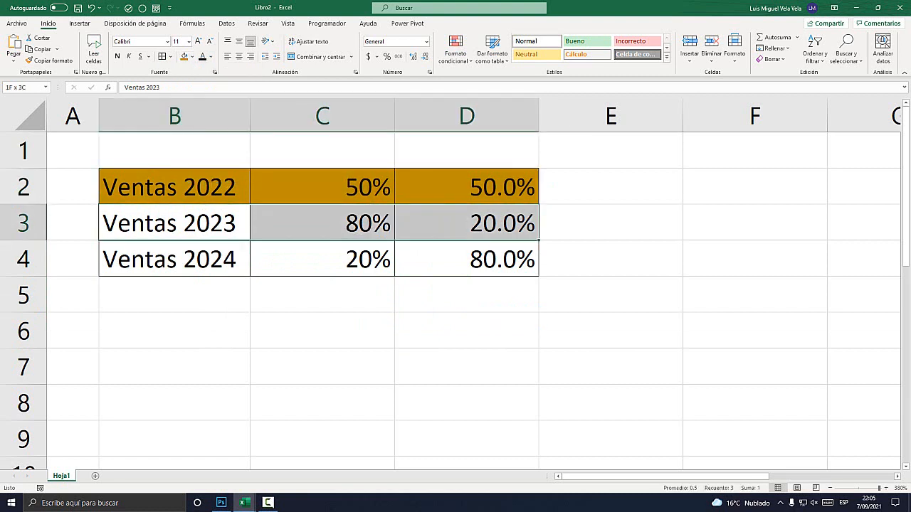
click(192, 56)
click(257, 117)
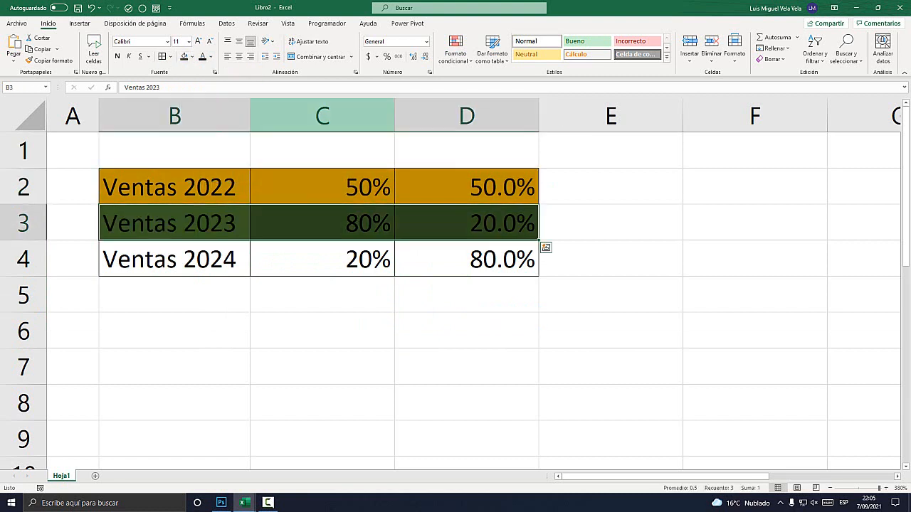
Fill the Ventas 2024 row, B4:D4, with a darker shade of blue.
key(Down)
key(shift+Right)
key(shift+Right)
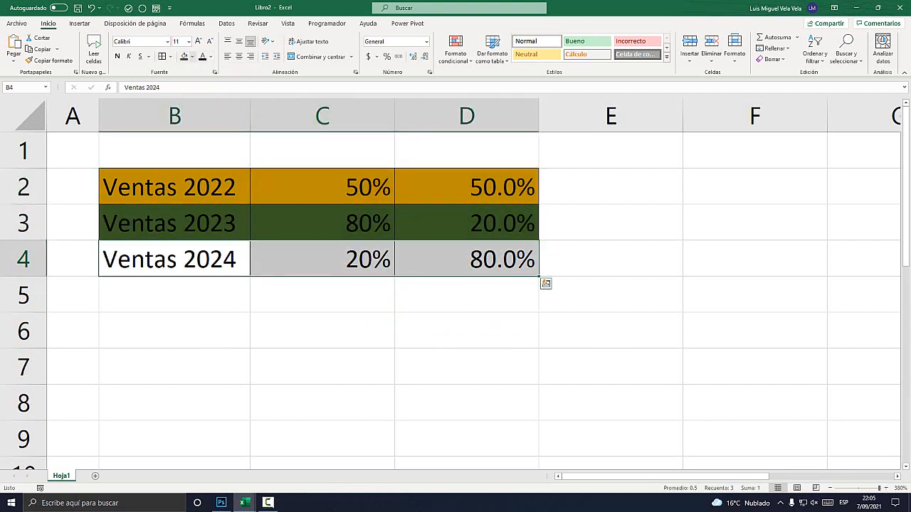
click(193, 56)
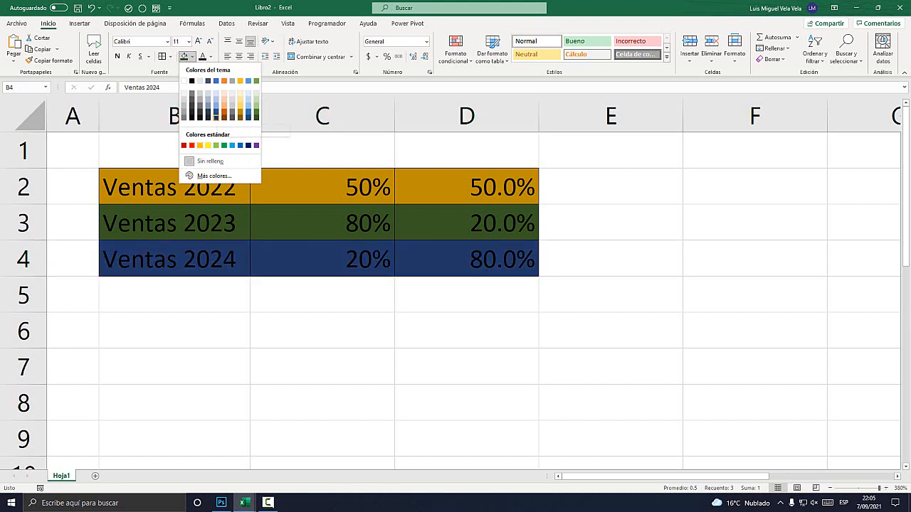
click(215, 115)
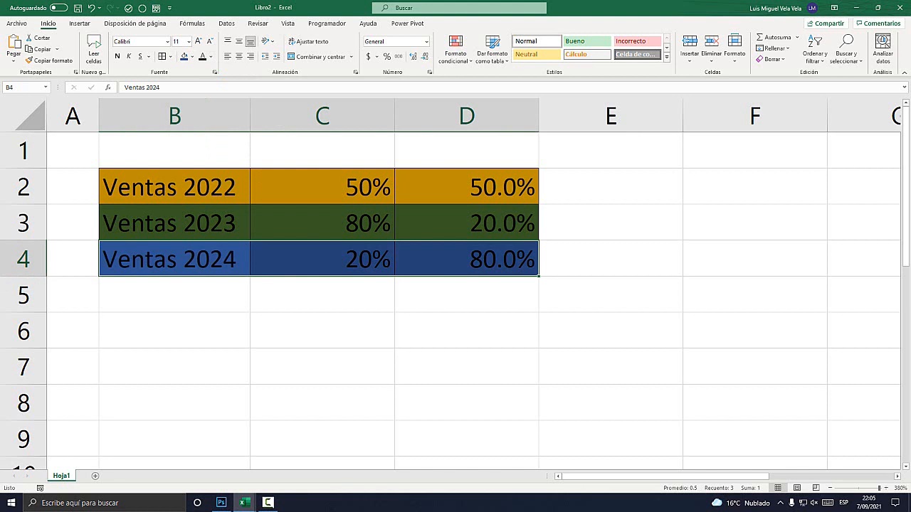
Set the font color of all three sales rows, B2:D4, to white.
drag(174, 187, 502, 188)
click(212, 57)
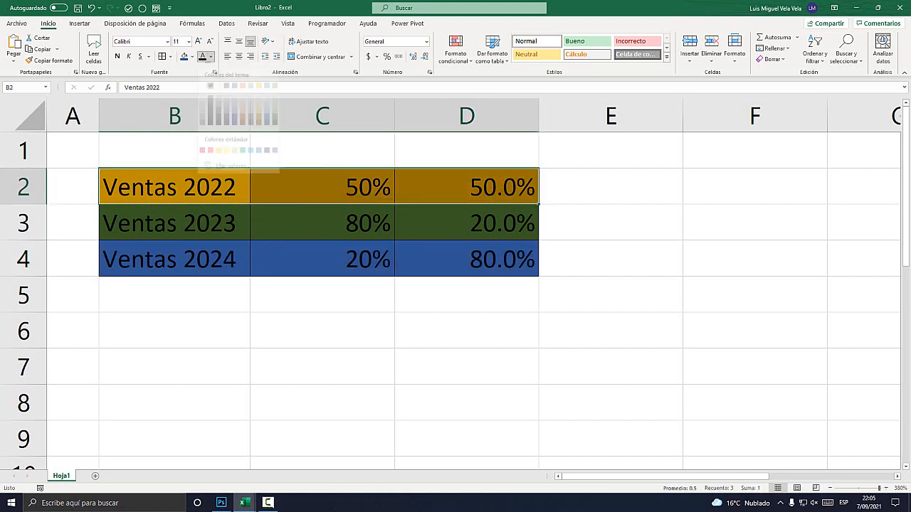
click(204, 96)
click(174, 223)
drag(174, 223, 502, 223)
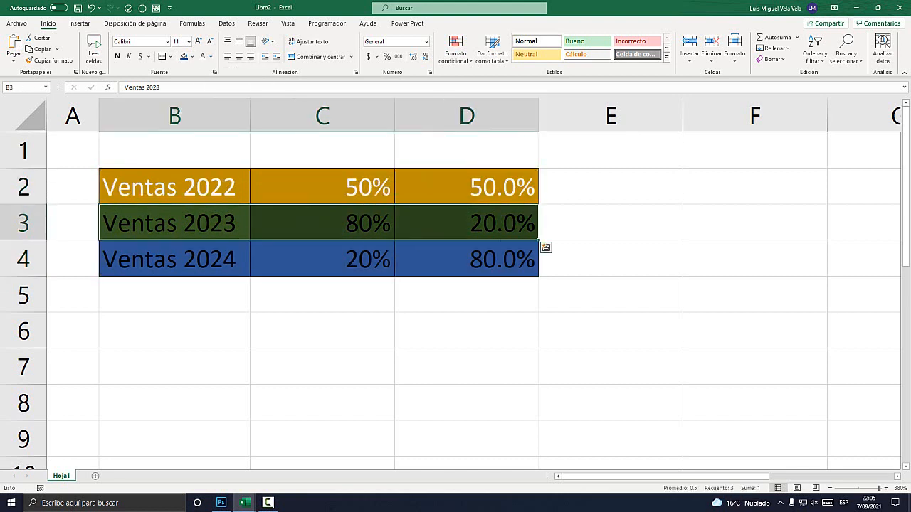
click(203, 56)
drag(174, 259, 502, 259)
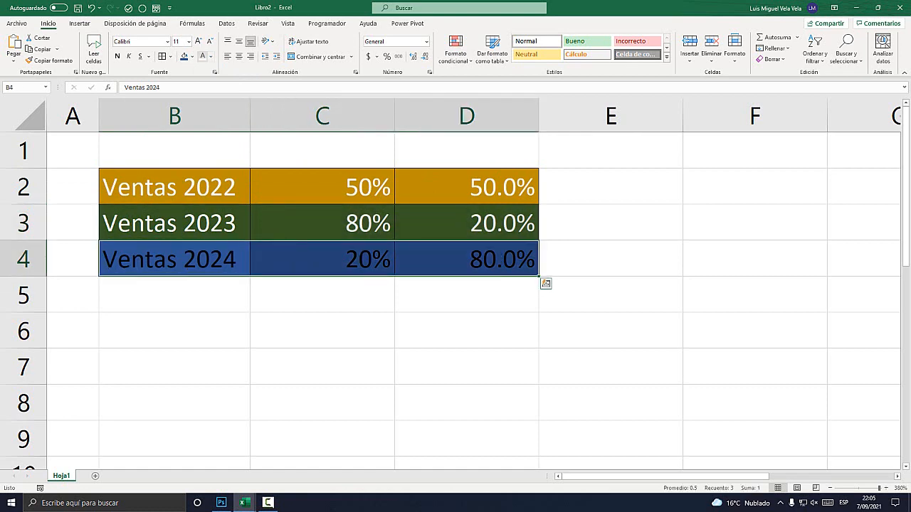
click(203, 56)
Make all the text in the sales table B2:D4 bold.
drag(175, 187, 502, 259)
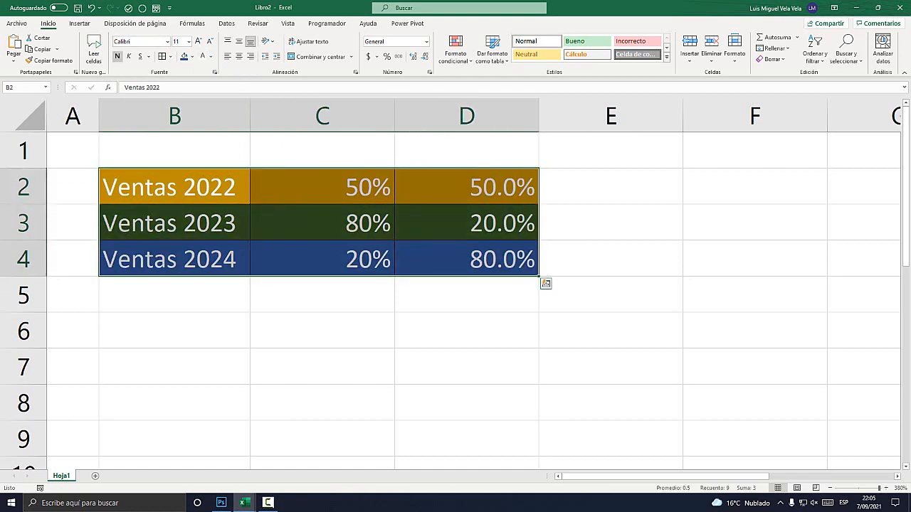
click(118, 56)
click(755, 296)
scroll(451, 284, down, 10)
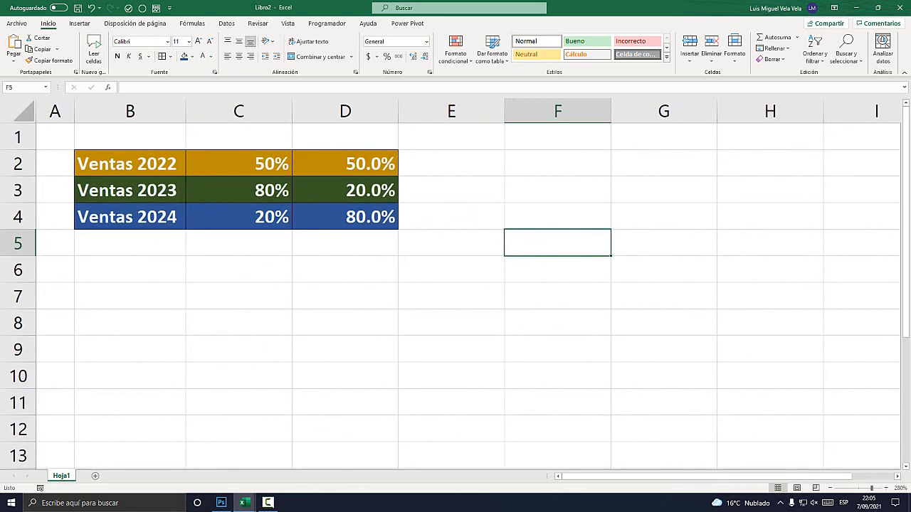
click(238, 270)
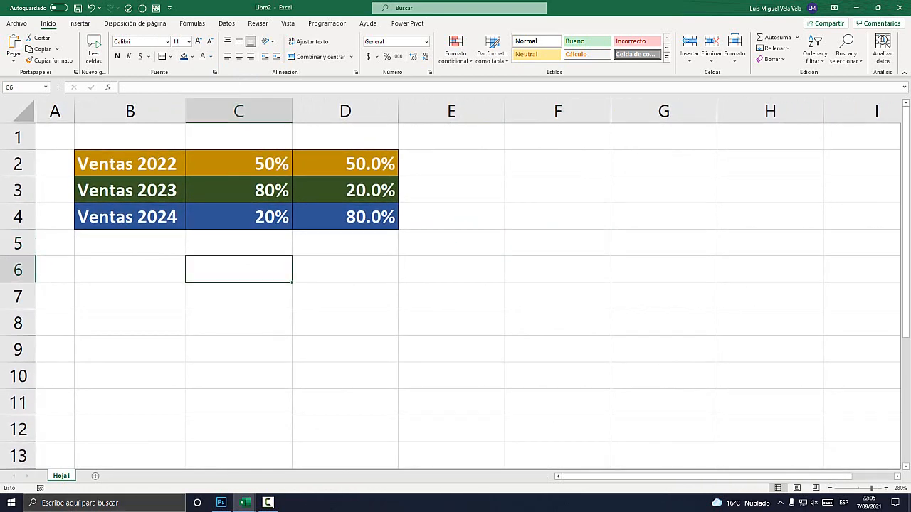
Switch to a new Bloc de notas (Notepad) document and enlarge its font size.
click(104, 503)
text(bloc)
key(Return)
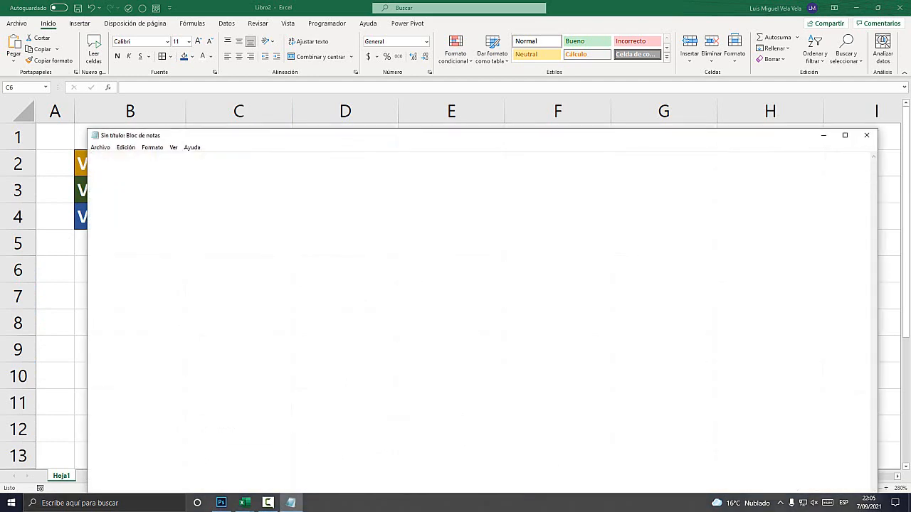
click(151, 147)
click(164, 169)
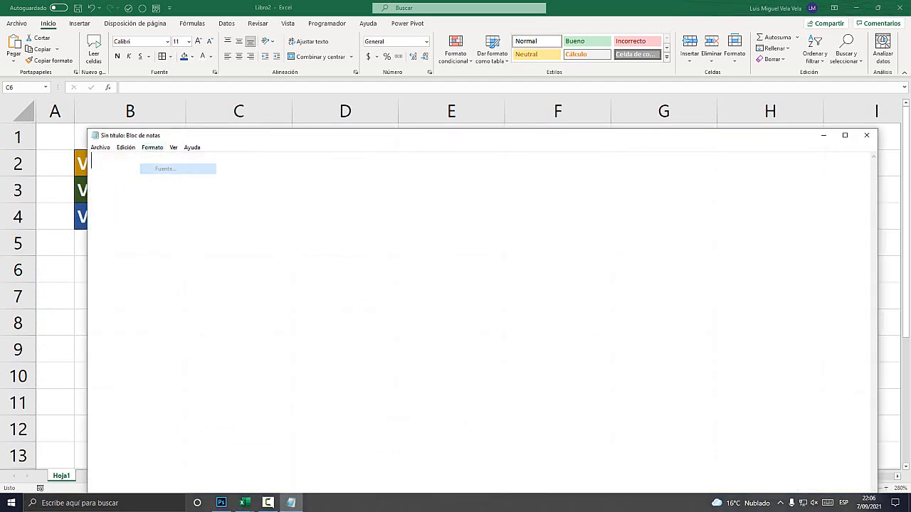
click(276, 286)
click(238, 412)
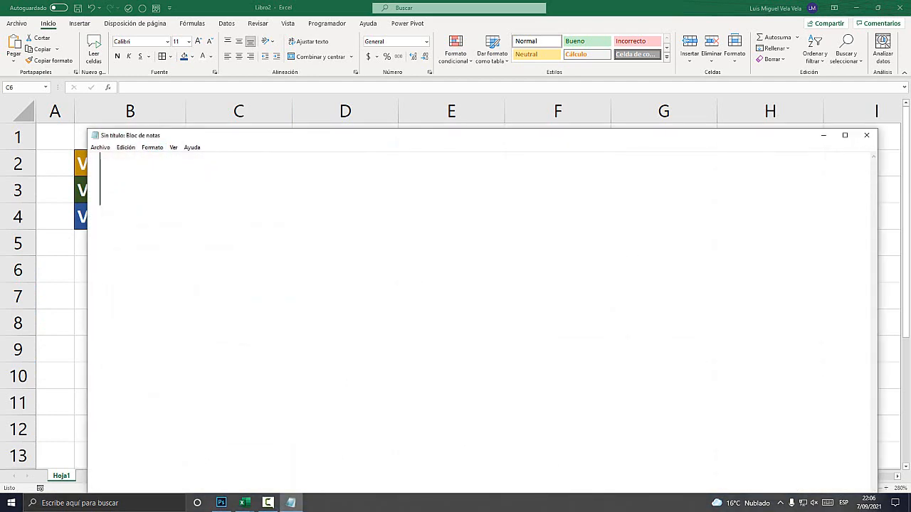
Place the note window beside the year labels and write the first instruction, "1.- Seleccionar Gráfico Anillos".
drag(255, 135, 523, 132)
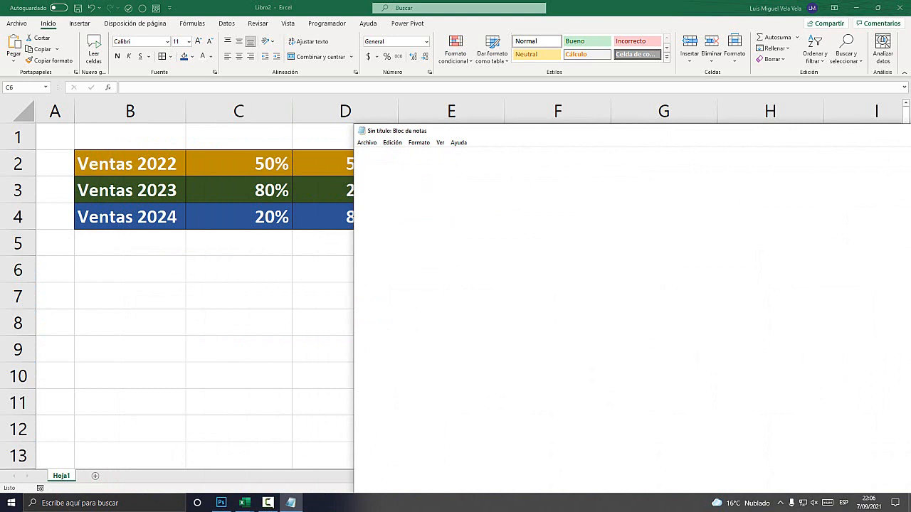
text(1.)
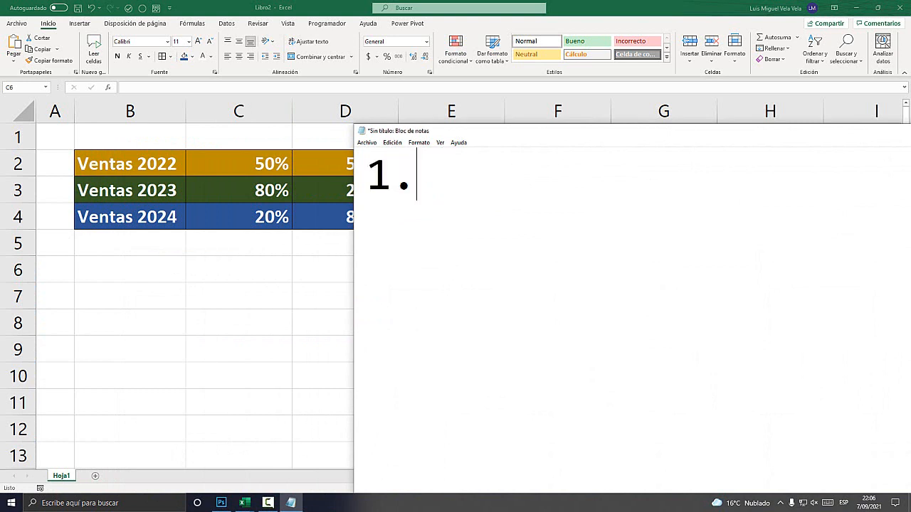
text(.-- Seleccionar G)
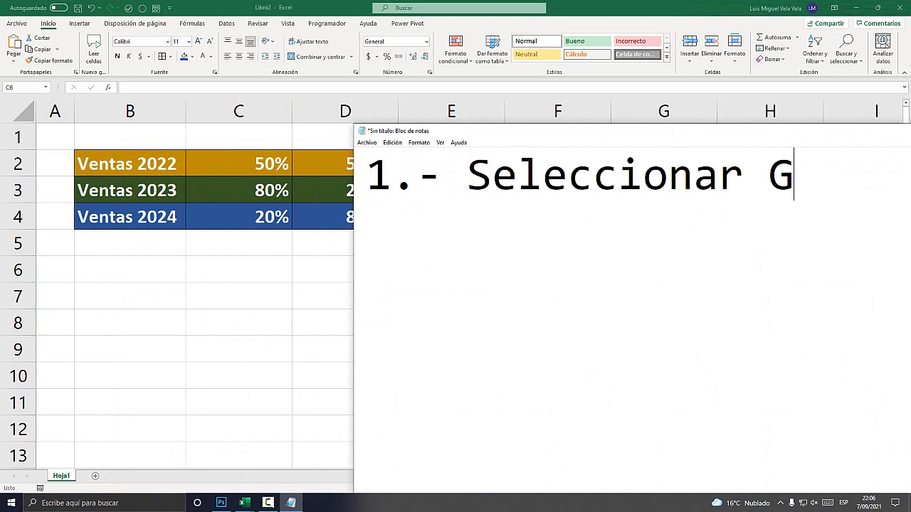
text(ráfic)
text(Anillos)
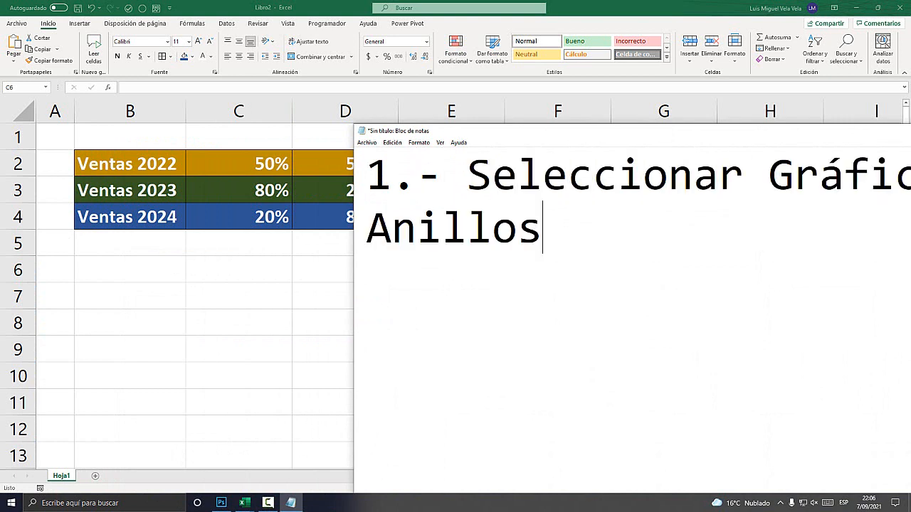
Set the note's font size to 36 and move its window clear of the sales table.
key(ctrl+a)
key(alt+o)
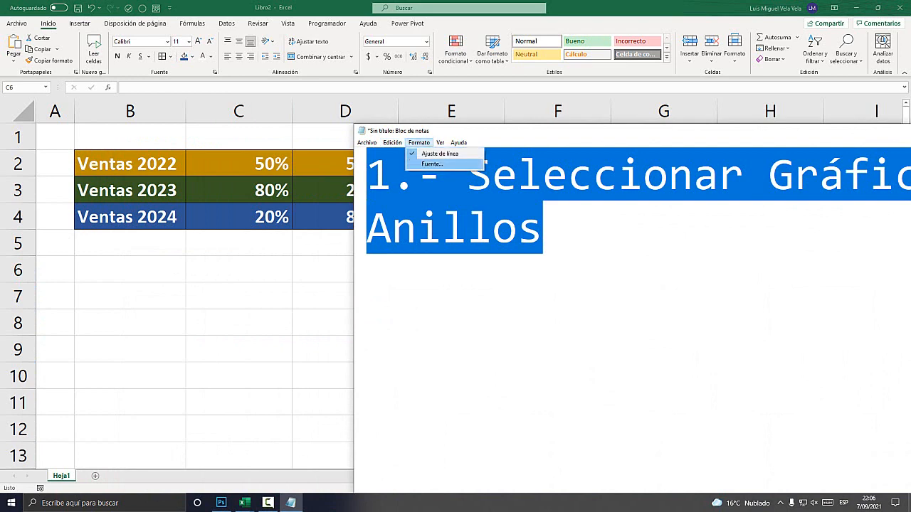
key(f)
click(538, 267)
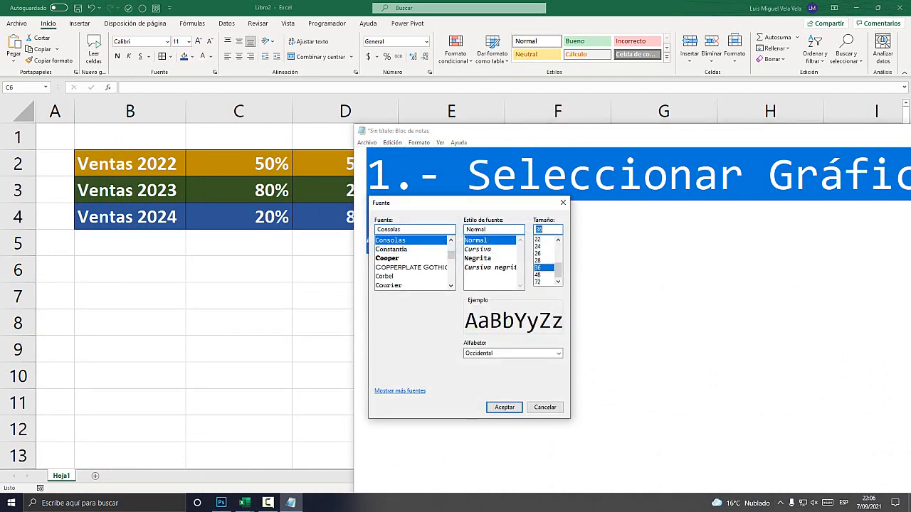
click(504, 408)
drag(504, 134, 567, 221)
click(536, 250)
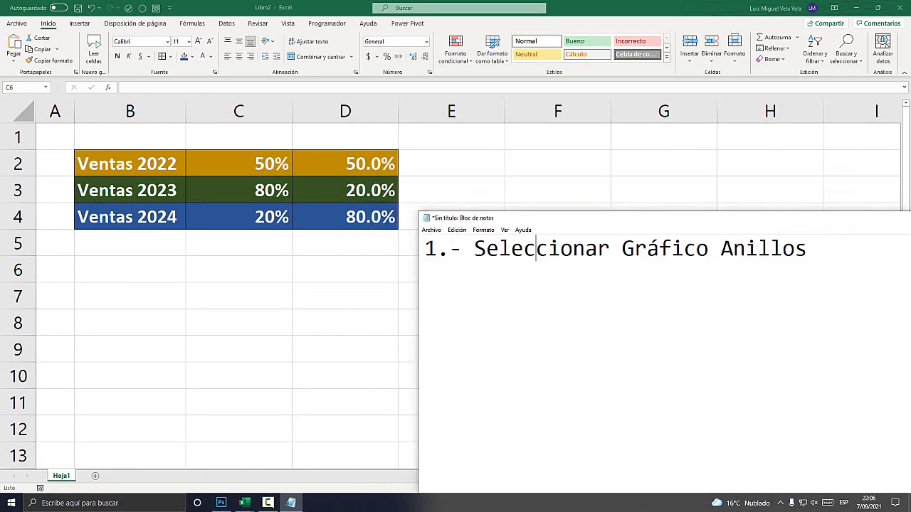
drag(808, 249, 425, 249)
click(574, 249)
Switch to the Libro2 workbook in Excel and insert an empty doughnut (Anillos) chart from an empty cell.
key(alt+Tab)
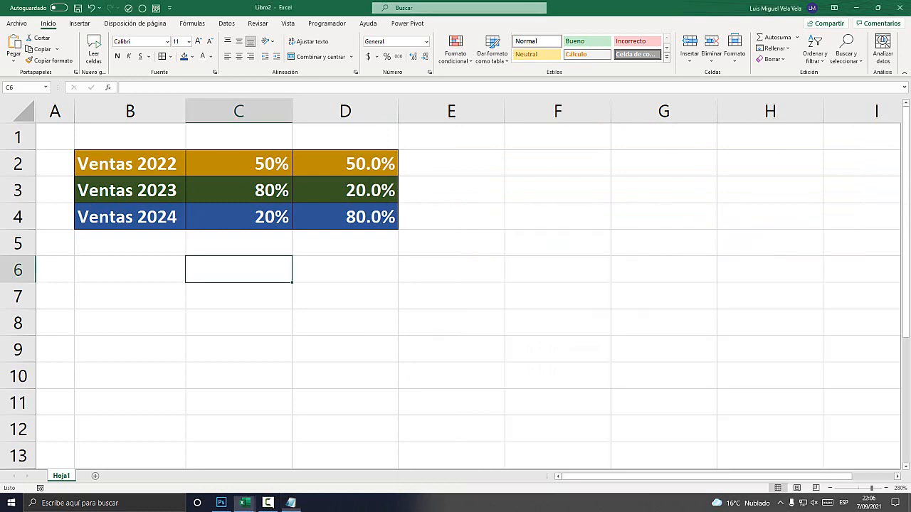
click(345, 270)
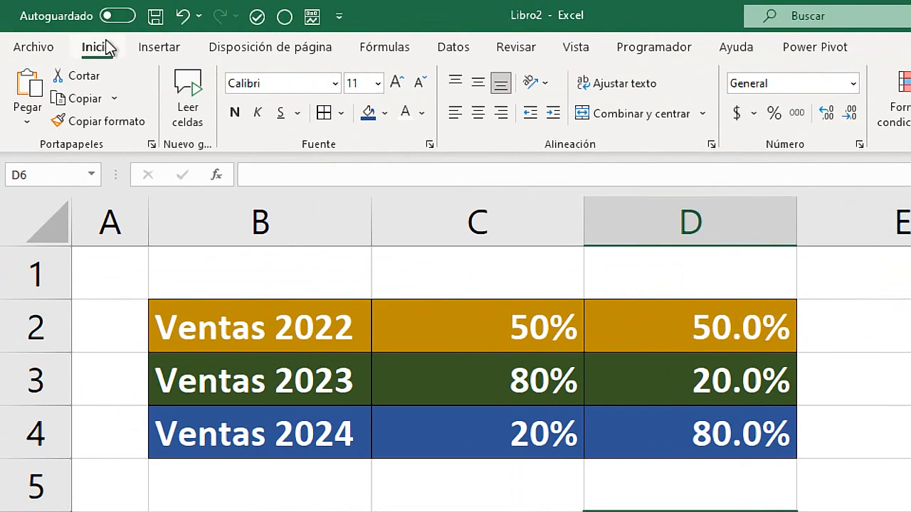
click(79, 25)
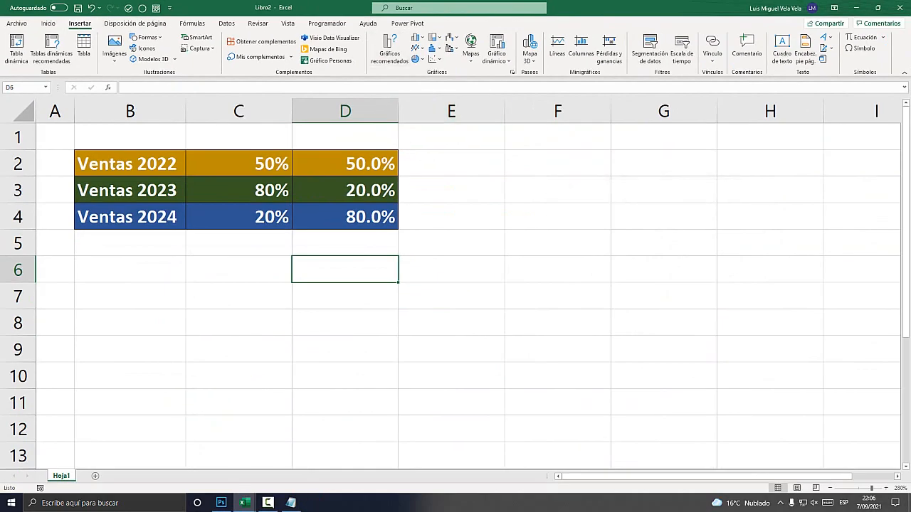
key(super+plus)
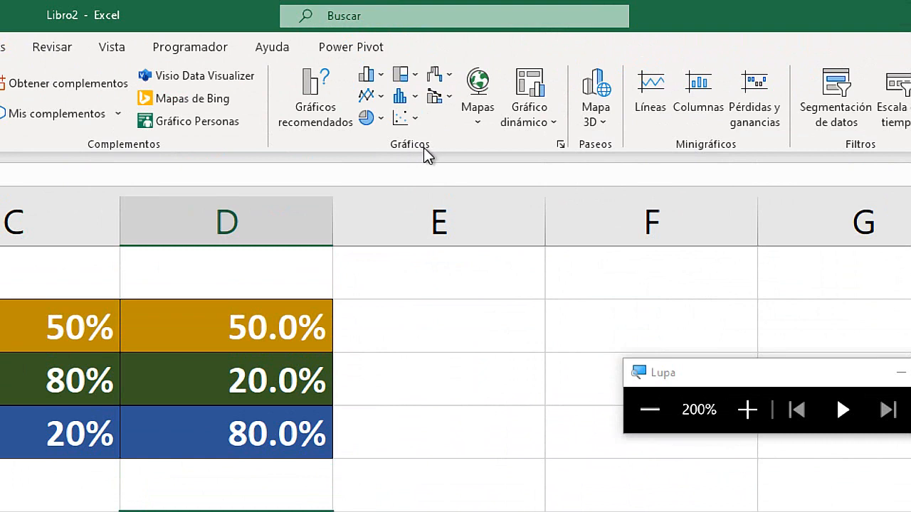
click(382, 119)
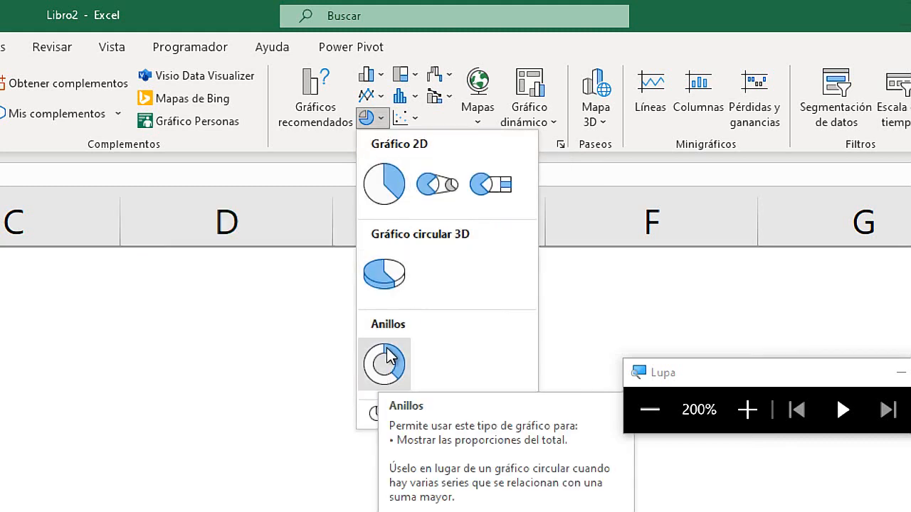
click(380, 370)
key(super+Escape)
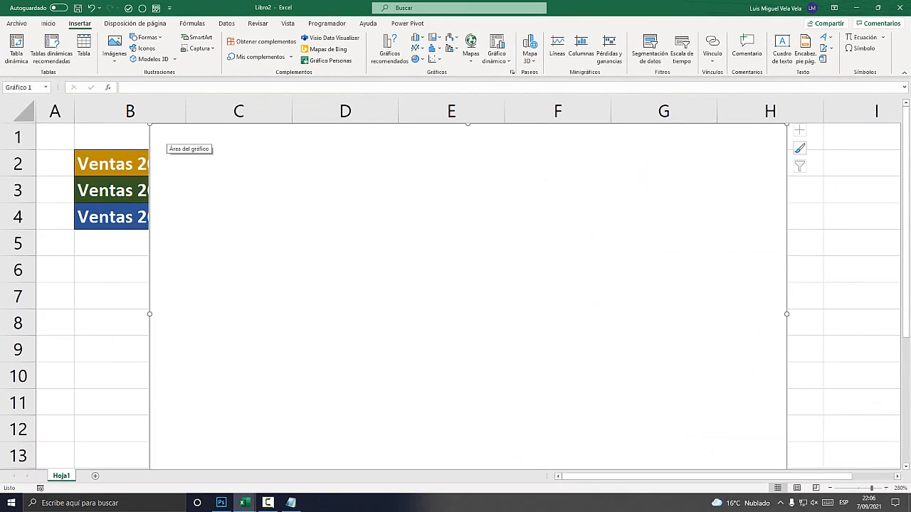
Resize the empty chart and place it beside the sales table, spanning about columns E to H and rows 2 to 12.
drag(149, 125, 366, 217)
drag(470, 284, 366, 205)
drag(264, 138, 386, 188)
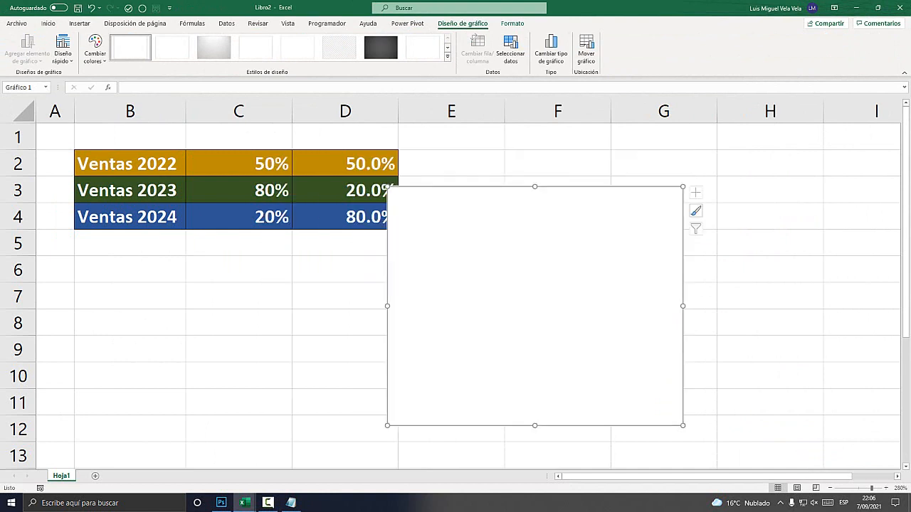
drag(529, 307, 566, 265)
drag(721, 386, 780, 420)
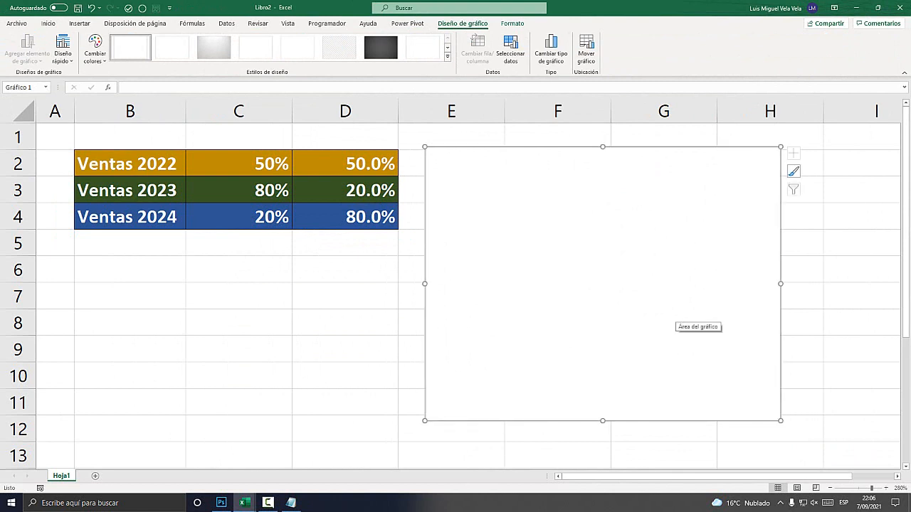
right_click(506, 195)
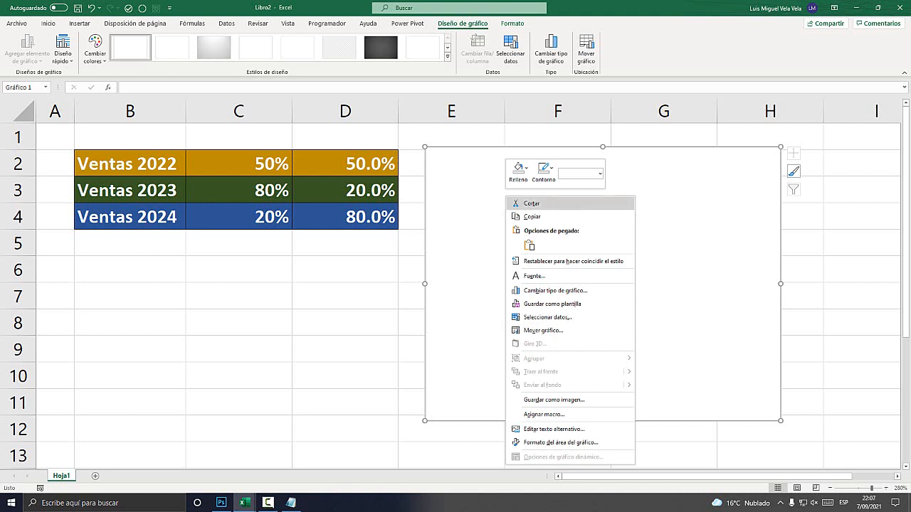
key(Escape)
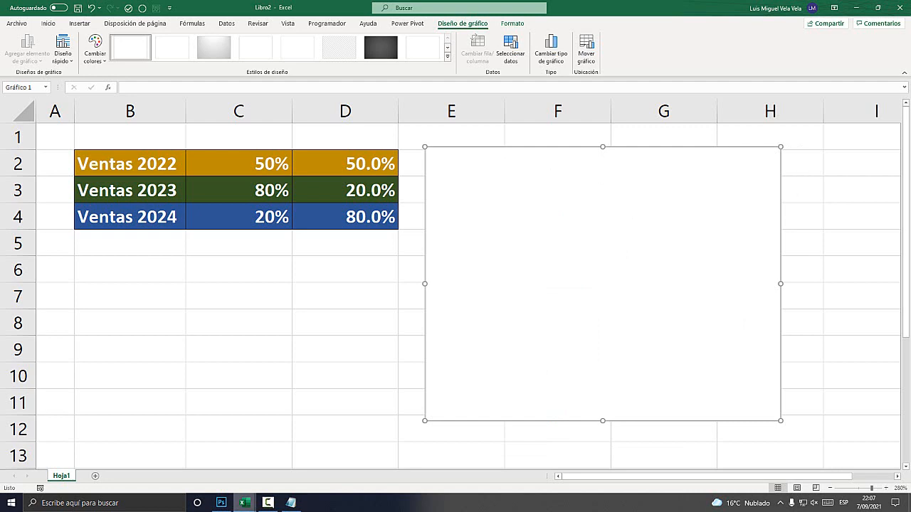
Switch to the example workbook listo.xlsx and examine how the Ventas 2021 ring chart is segmented.
mouse_move(243, 502)
click(188, 455)
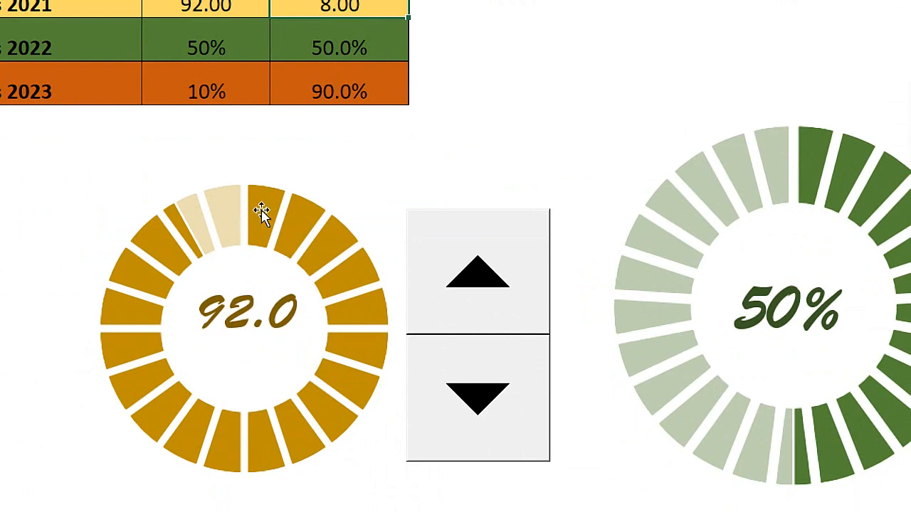
mouse_move(257, 269)
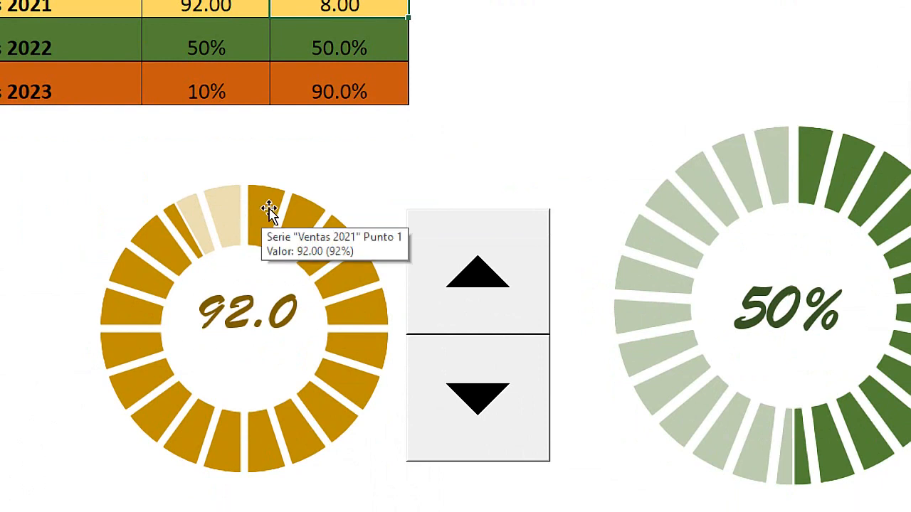
click(269, 212)
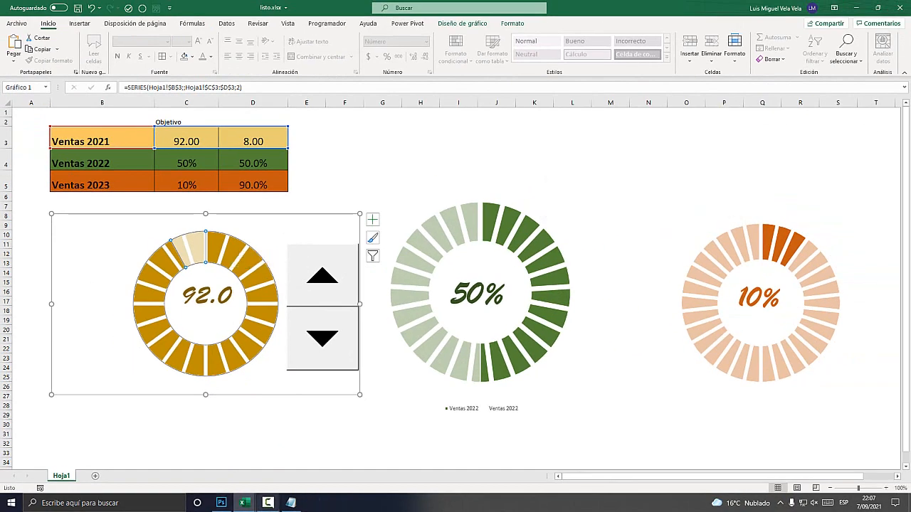
Switch to the Notepad note and write the second instruction, "2.- Partir o dividir en varias partes (".
click(290, 503)
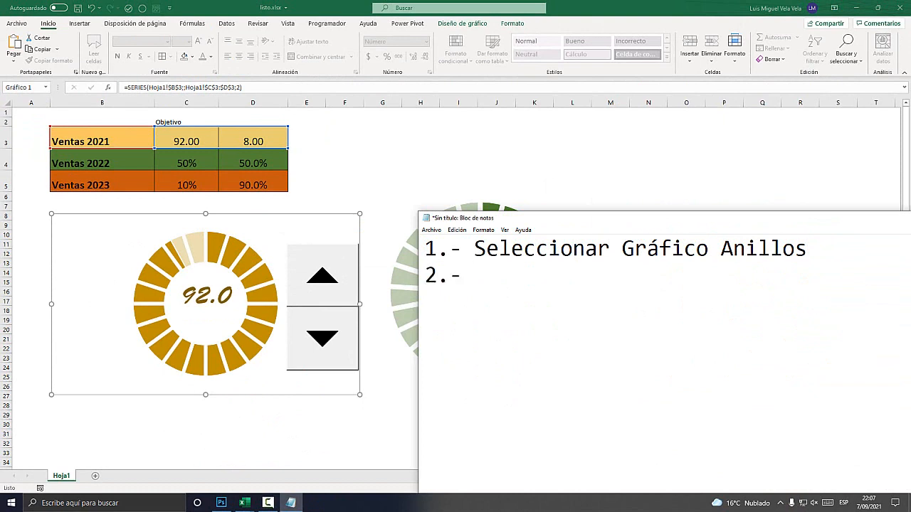
text(Párti)
key(BackSpace)
key(BackSpace)
key(BackSpace)
key(BackSpace)
text(arti)
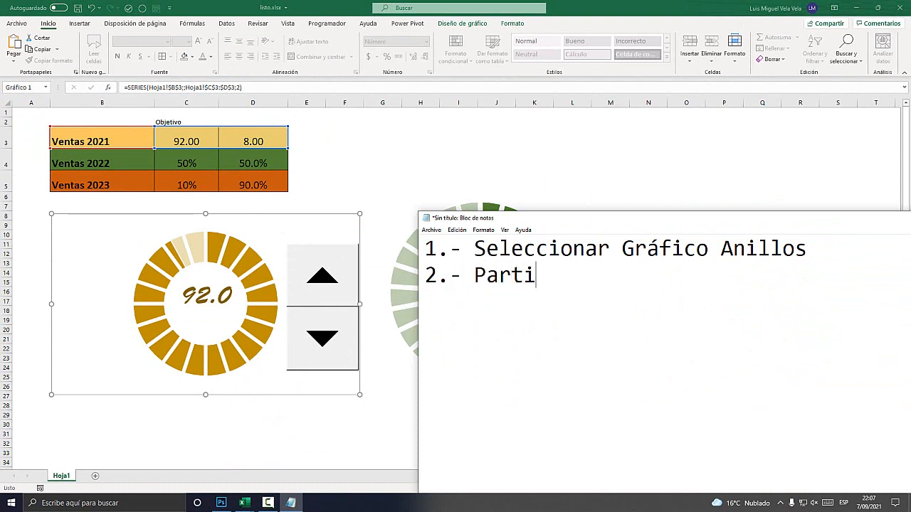
text(r o divir)
key(BackSpace)
text(dir)
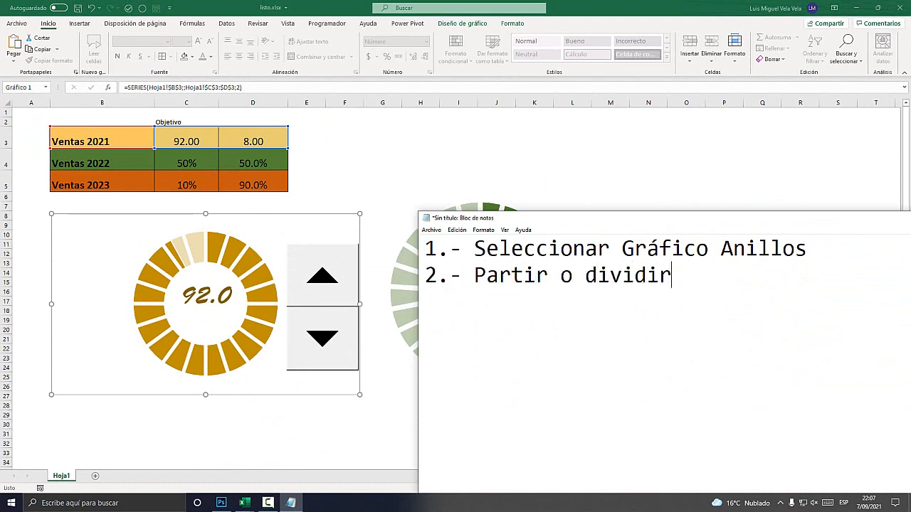
text( en varias partes ()
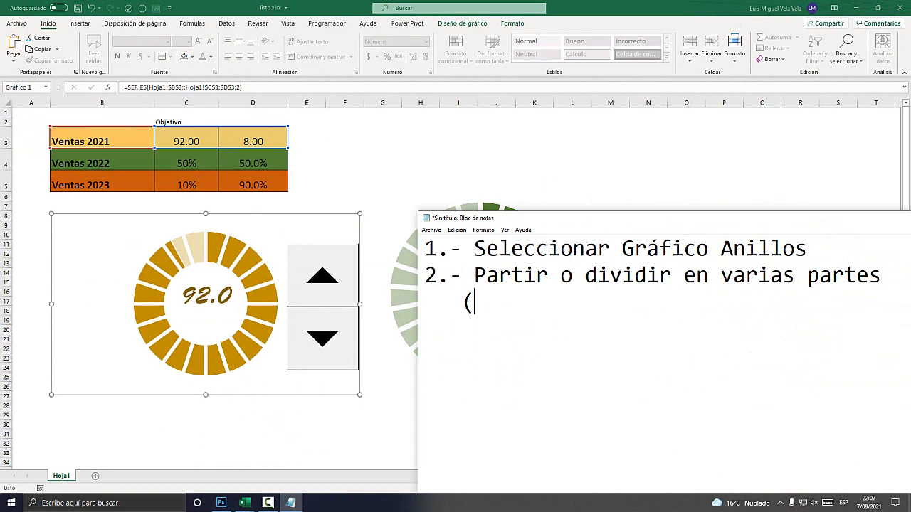
text(250,)
Complete the second instruction with the example part counts "20,30,35)" and highlight those numbers.
key(BackSpace)
key(BackSpace)
key(BackSpace)
text(0,30,)
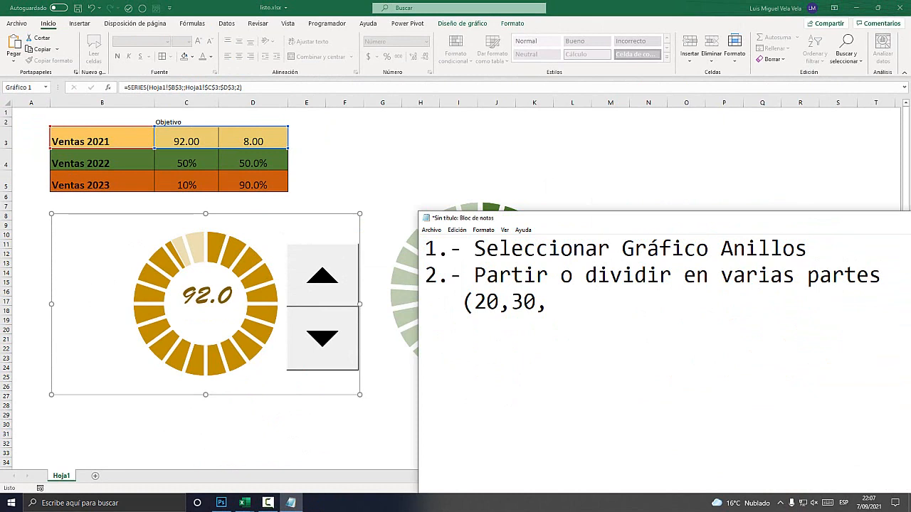
text(35)
key(shift+Left)
key(shift+Left)
key(shift+Left)
key(shift+Left)
key(shift+Left)
key(shift+Left)
key(shift+Left)
key(shift+Left)
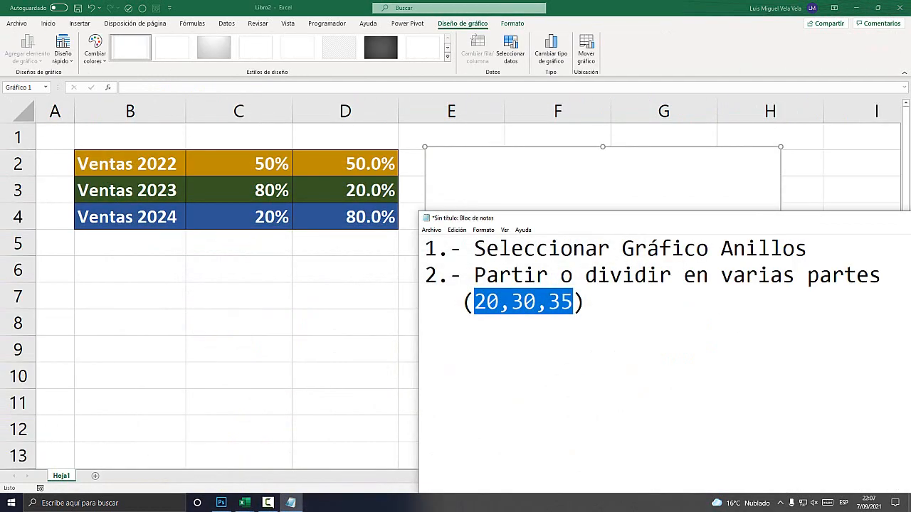
Switch to Libro2, open the empty chart's data source selection and place the dialog over the chart's upper part.
key(alt+Tab)
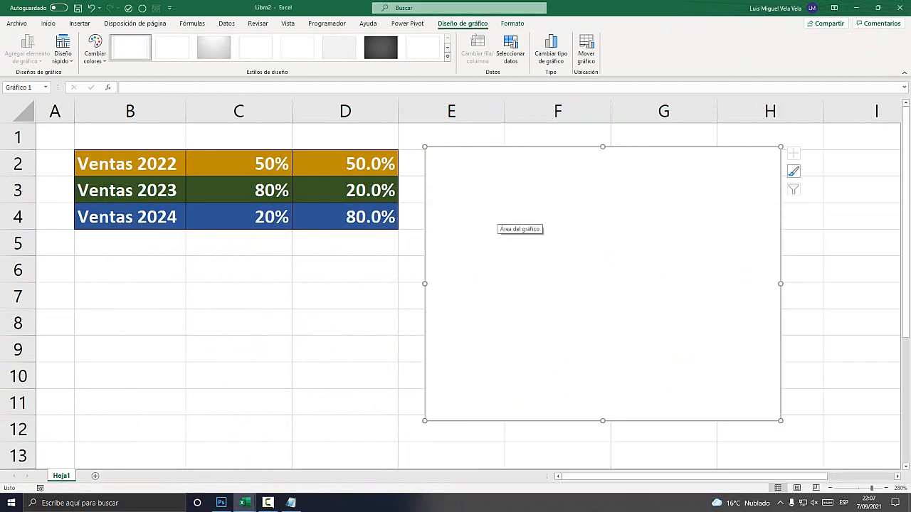
right_click(516, 195)
key(Escape)
right_click(505, 198)
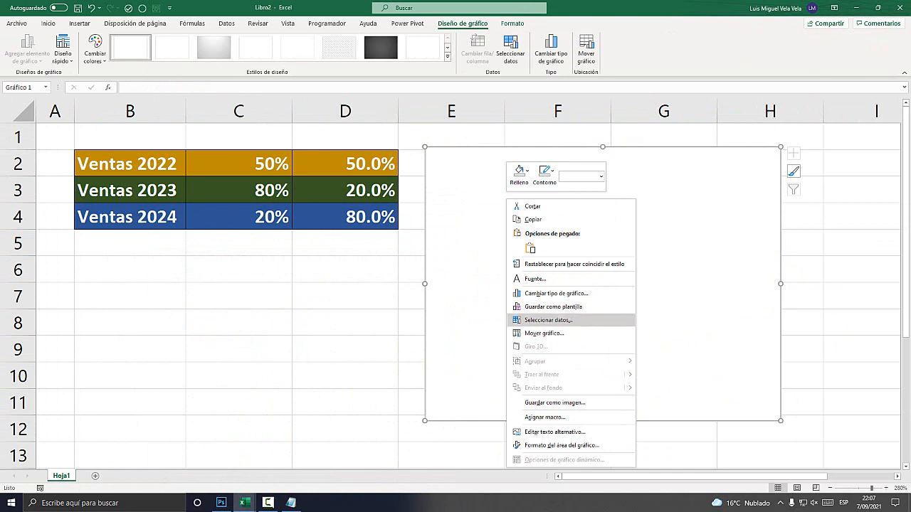
click(548, 320)
drag(513, 148, 590, 134)
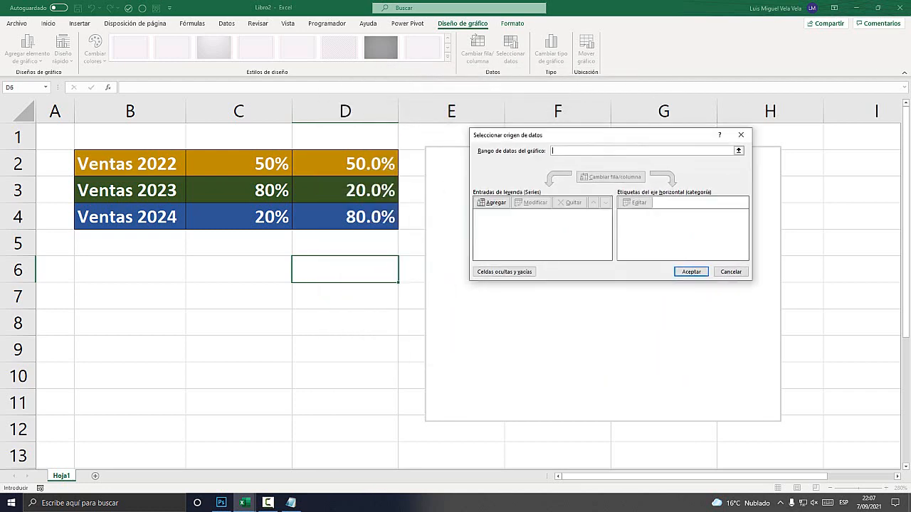
Add a new series to the chart and take its name from cell B2, Ventas 2022.
key(super+plus)
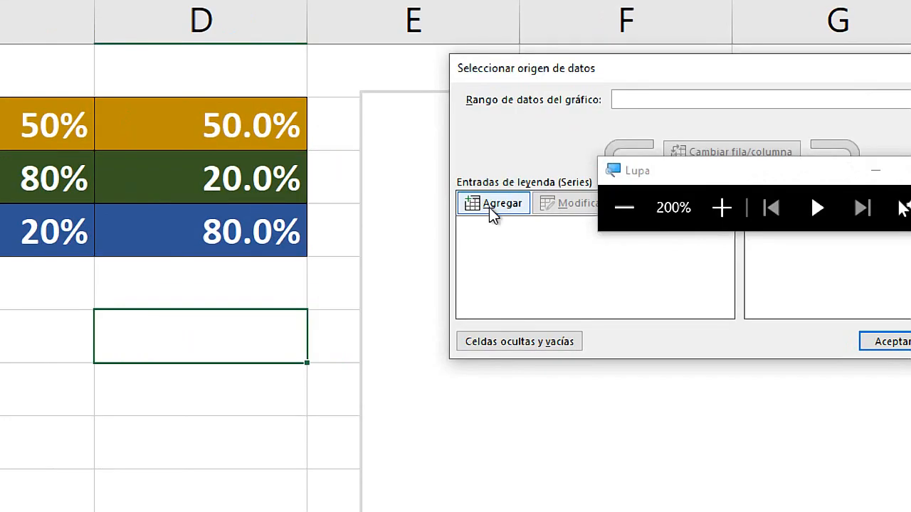
click(503, 202)
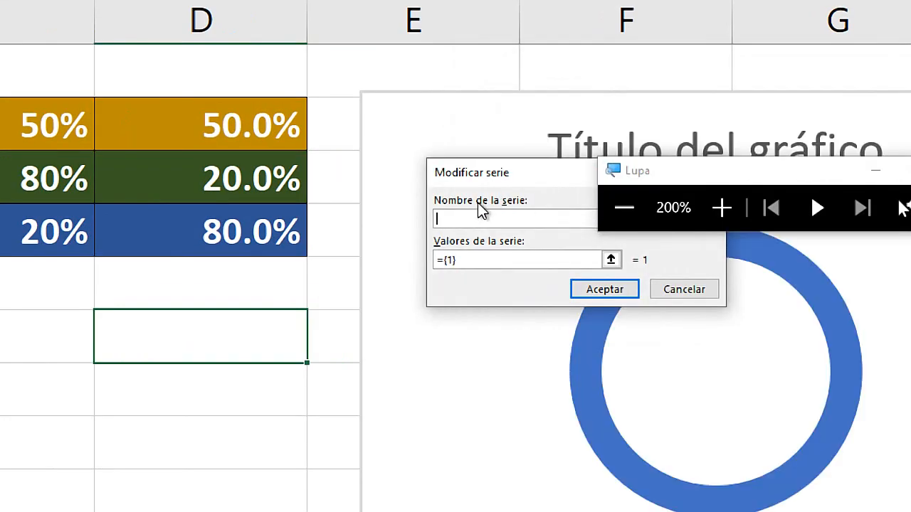
key(super+Escape)
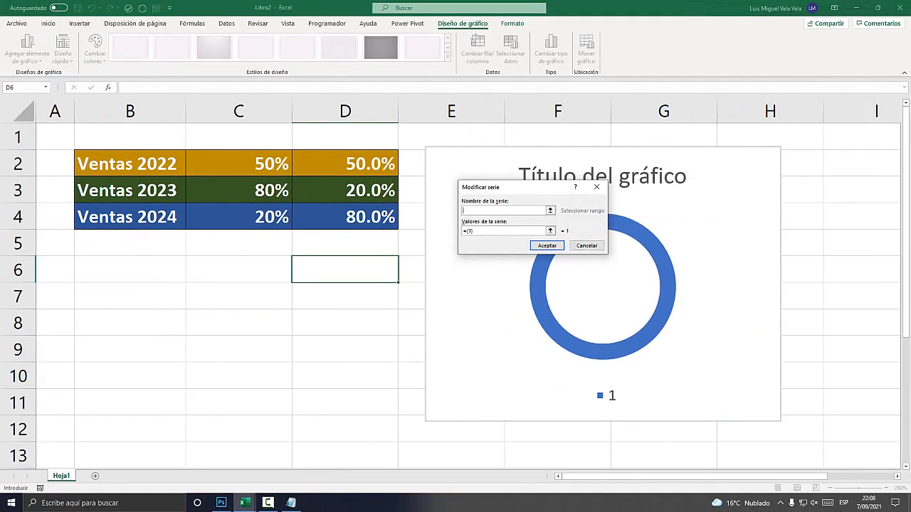
key(super+plus)
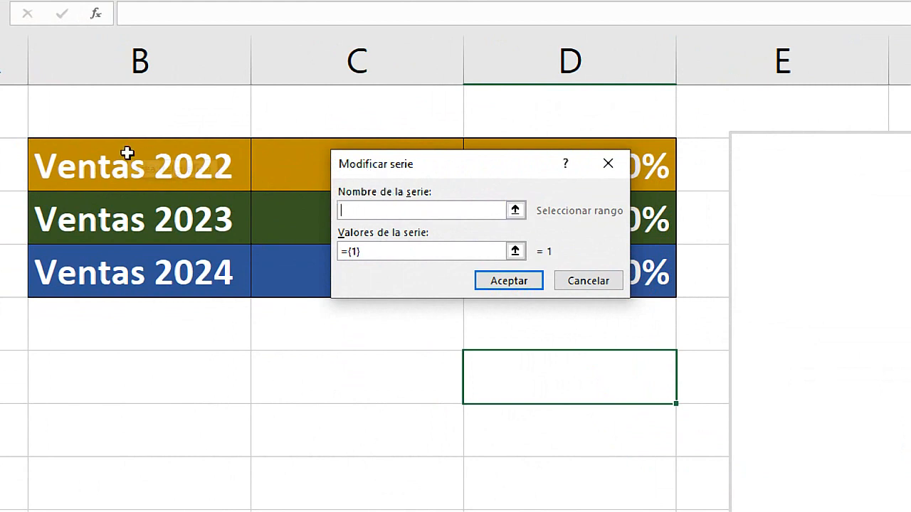
click(114, 172)
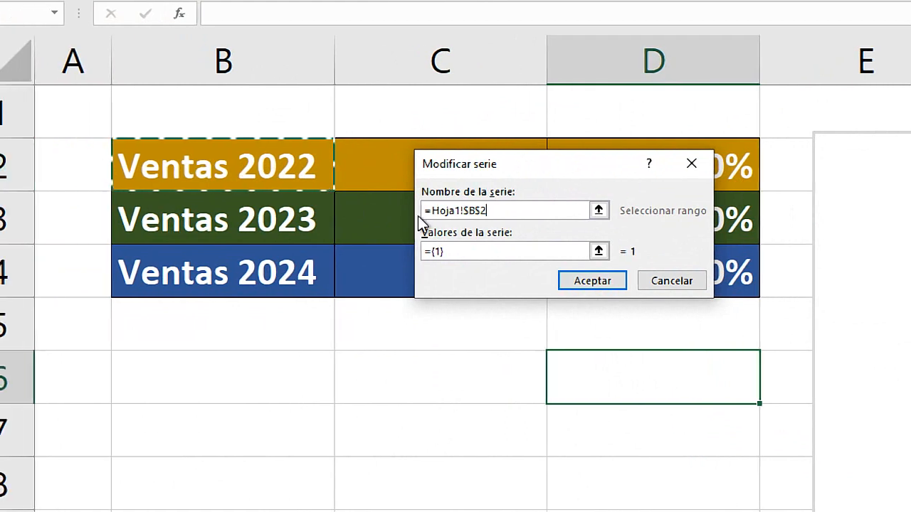
Start editing the series values, and switch to listo.xlsx to examine the segments of its example rings.
click(446, 251)
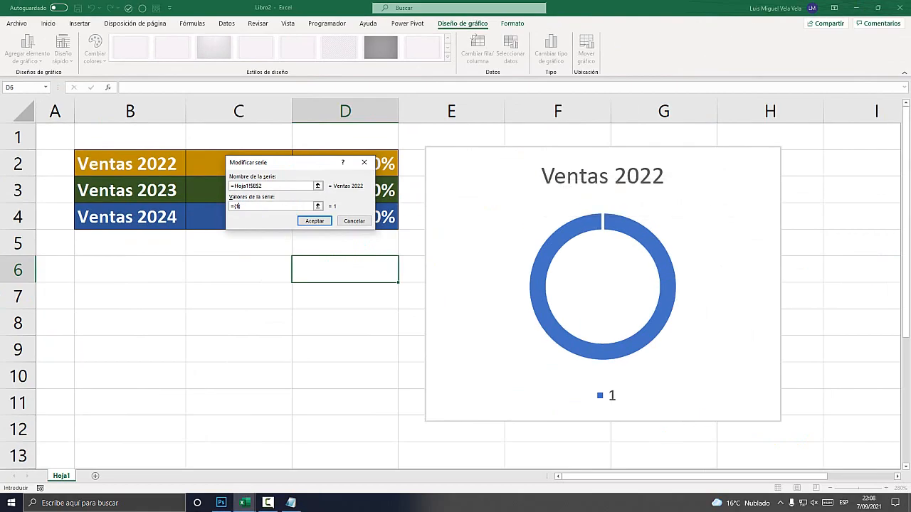
click(245, 503)
click(192, 459)
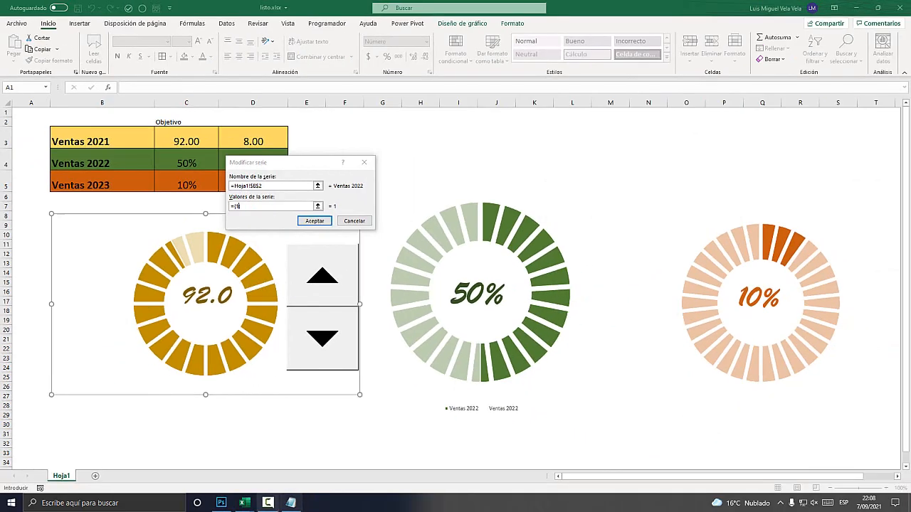
Switch back to Libro2 and place the series editing dialog beside the ring chart, below the sales table.
mouse_move(243, 503)
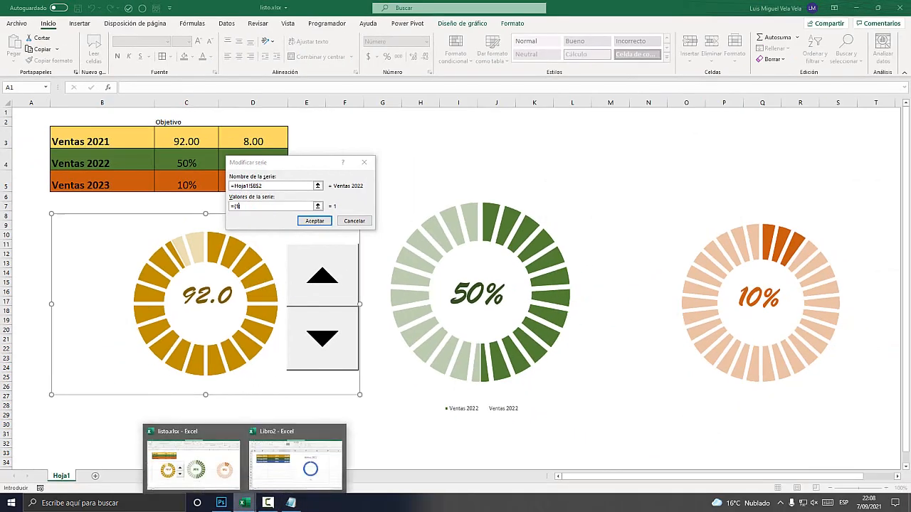
click(284, 459)
drag(288, 162, 459, 246)
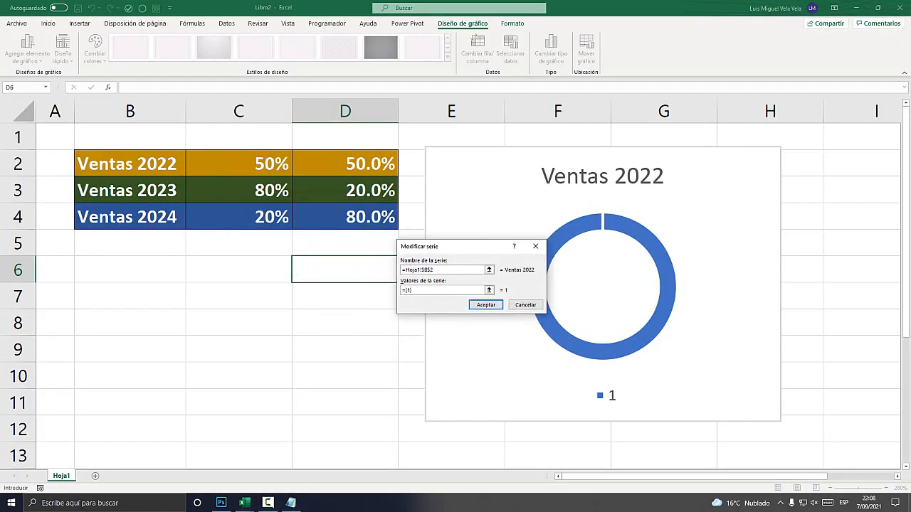
Set the Ventas 2022 series values to an array of twenty ones separated by semicolons and enclosed in braces.
key(super+plus)
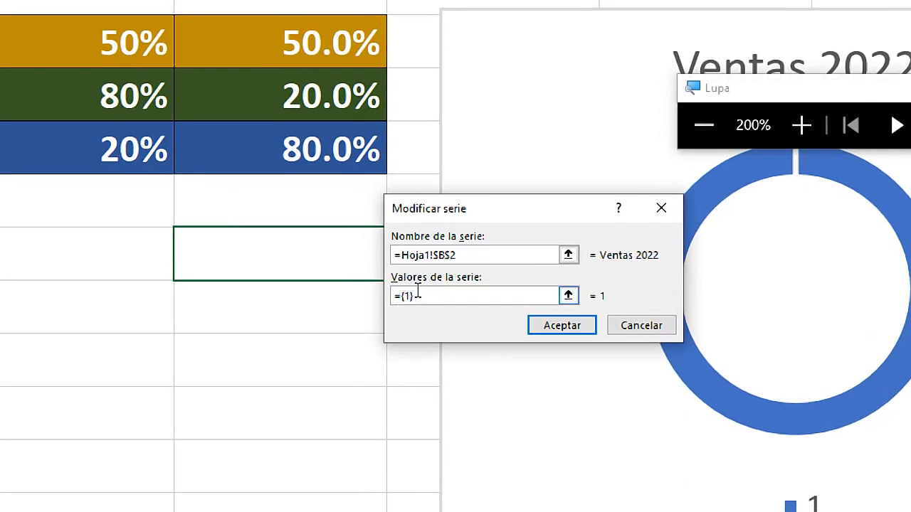
text(1)
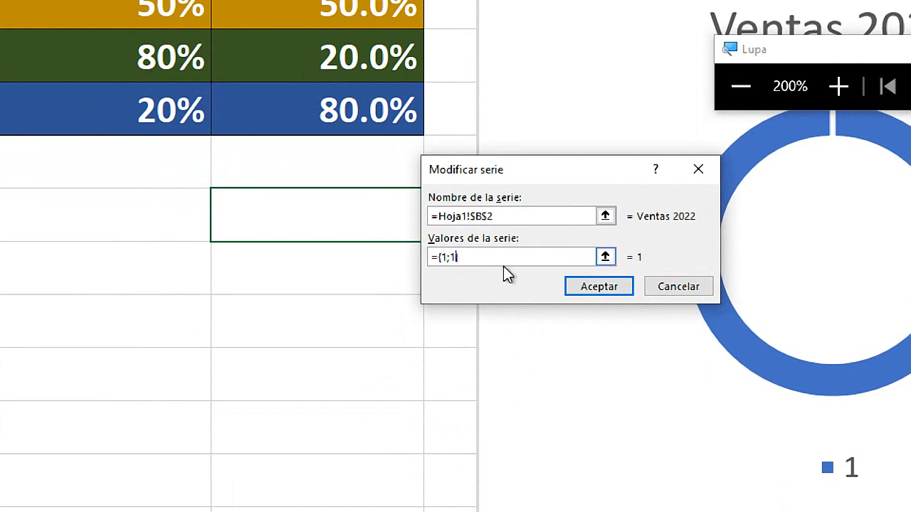
text(;1;)
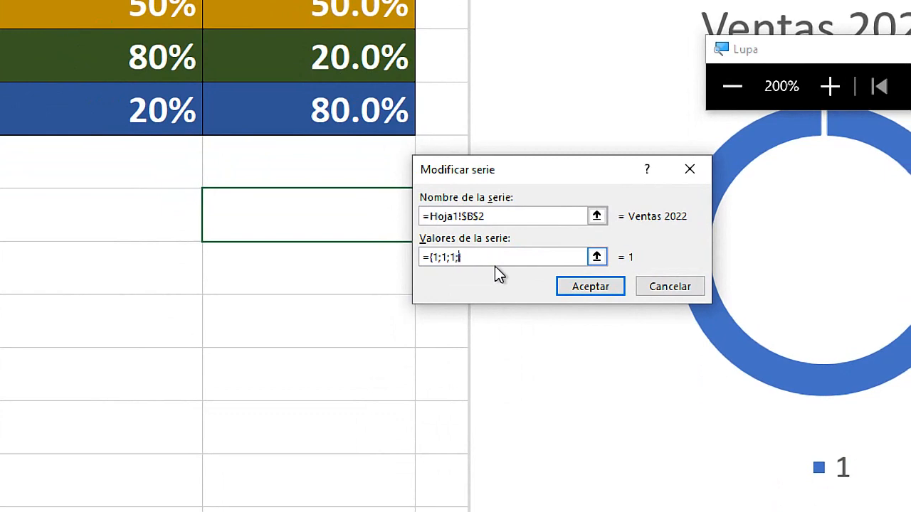
text(1;)
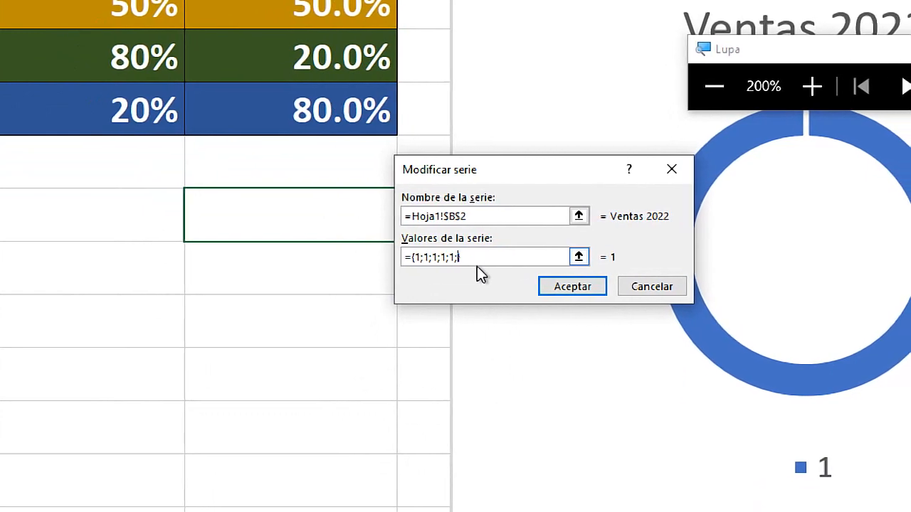
text(1;1;1;1)
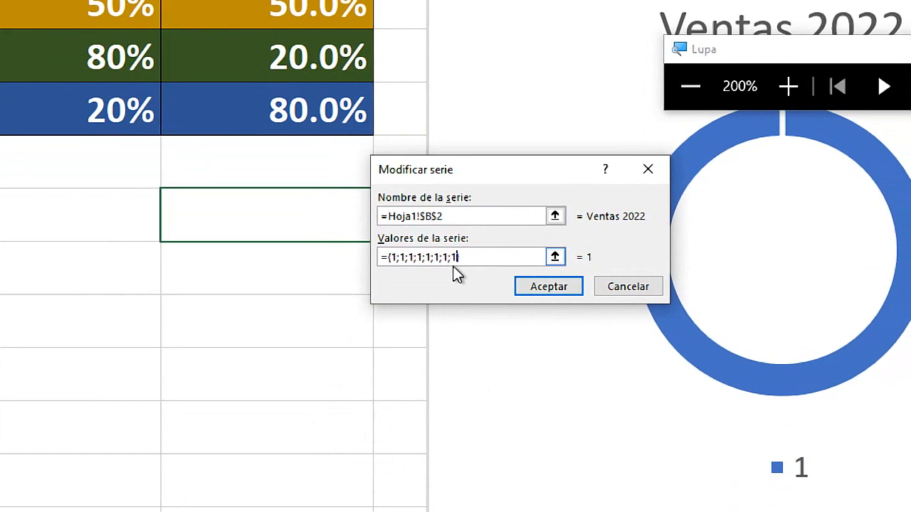
text(;1)
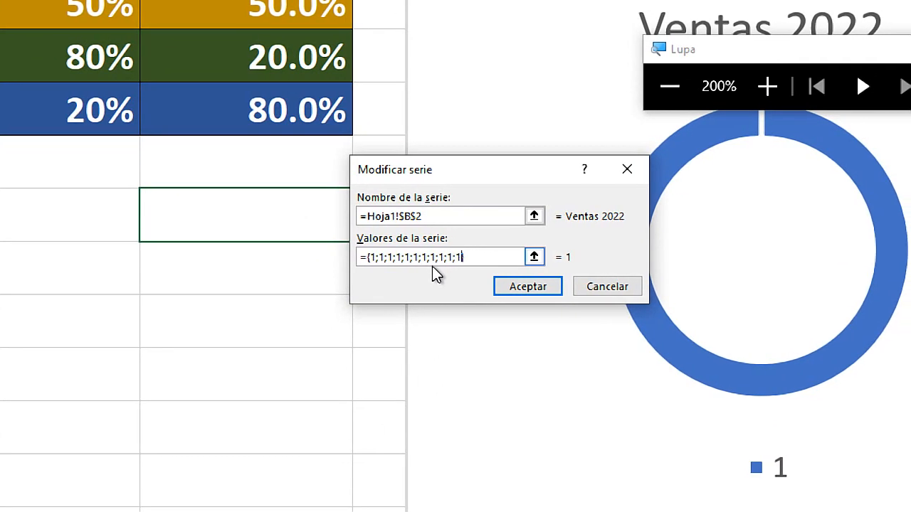
text(;})
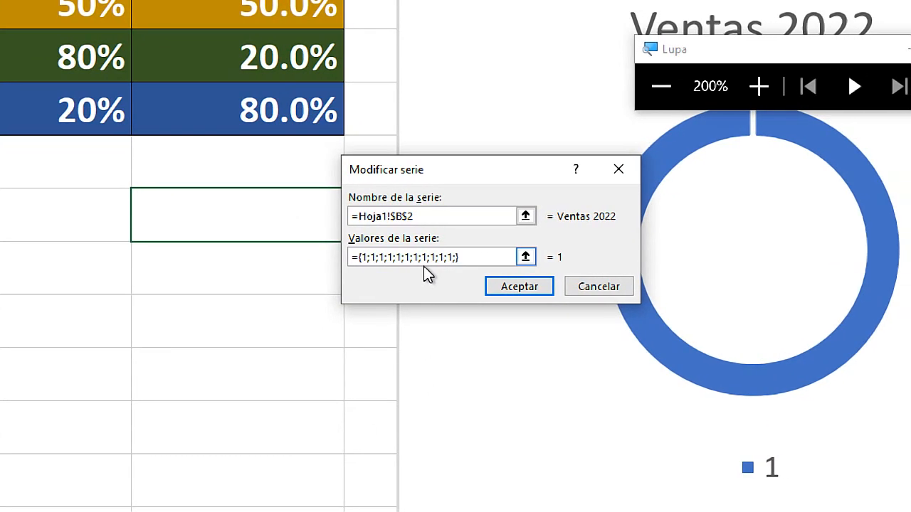
text(1;1;1;)
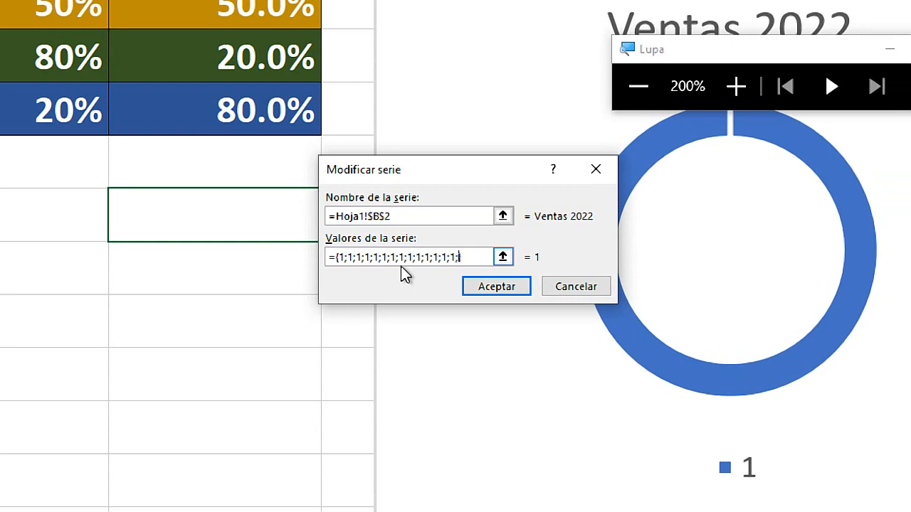
text(1;1;1)
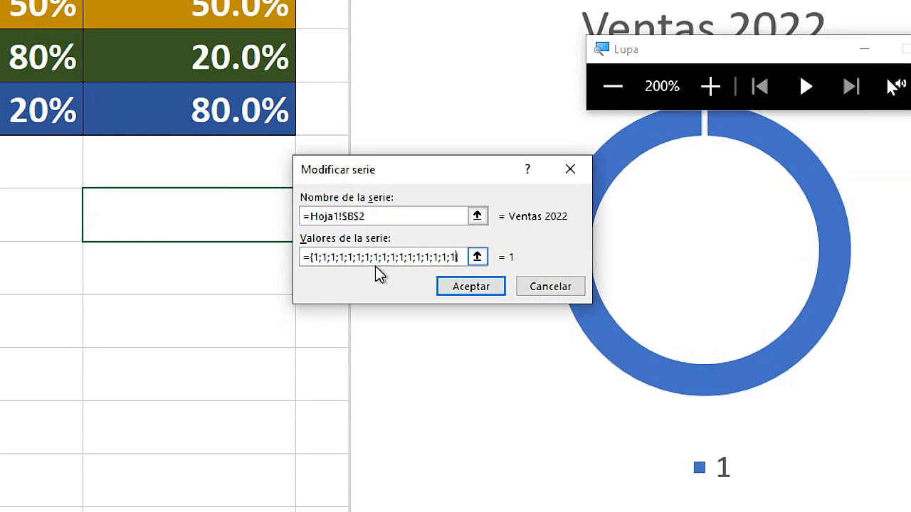
text(;1;)
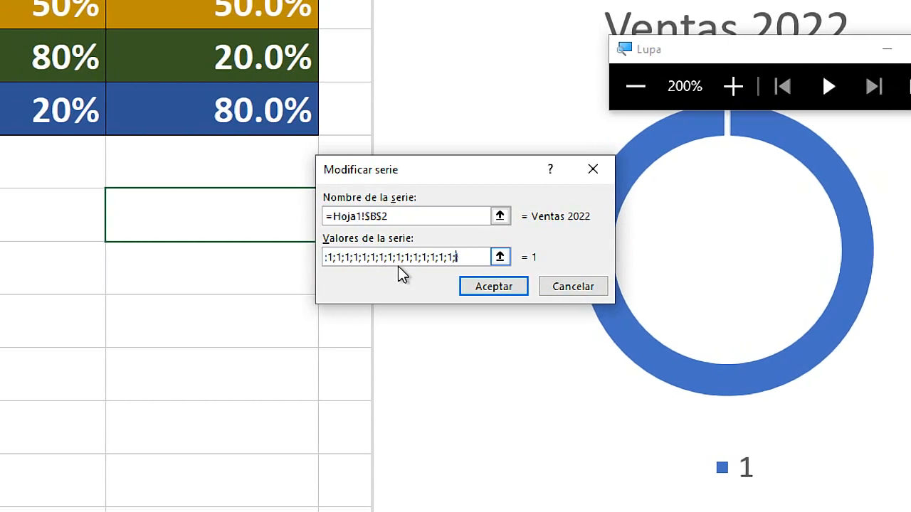
text(1)
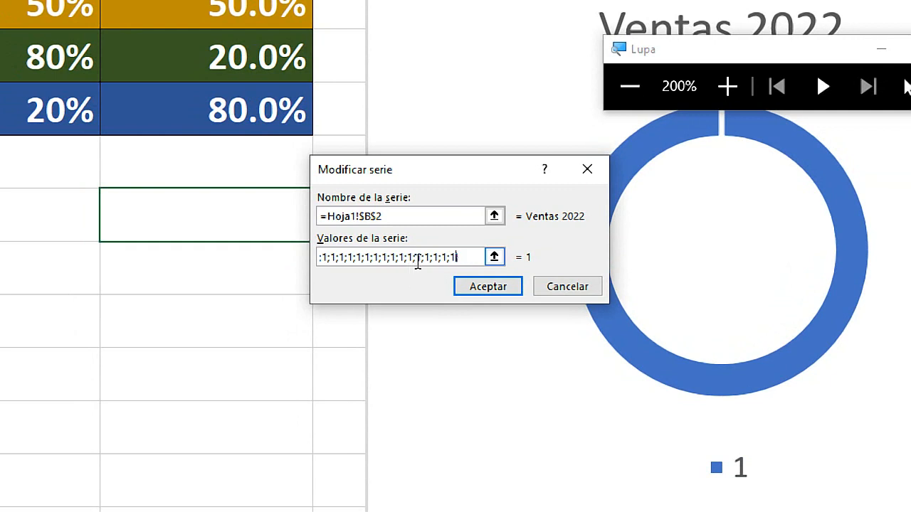
text(})
Review the ones entered in the series values, compare them with the example rings in listo.xlsx, and return to Libro2.
drag(457, 257, 334, 263)
click(342, 257)
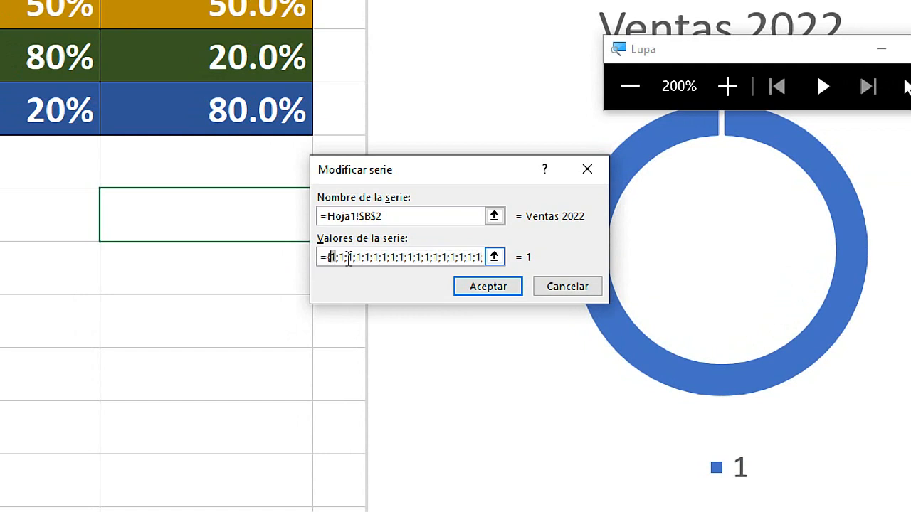
drag(379, 255, 447, 265)
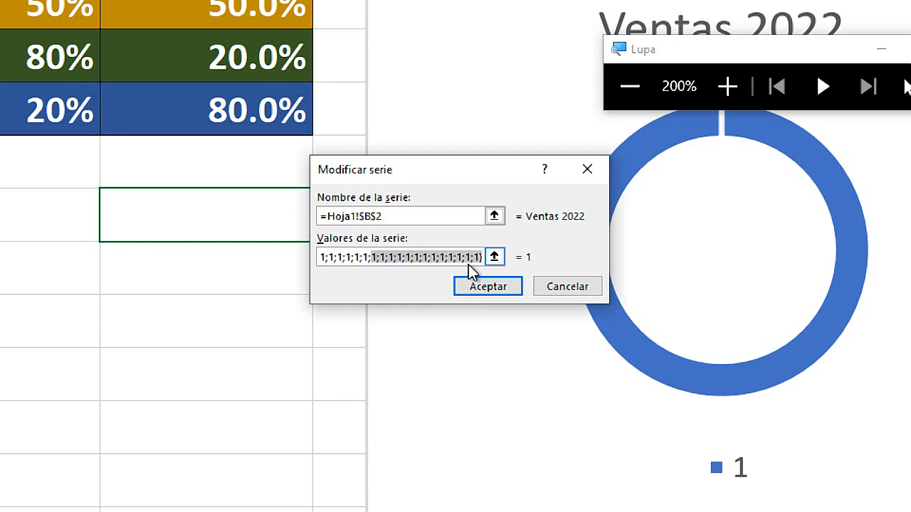
click(467, 257)
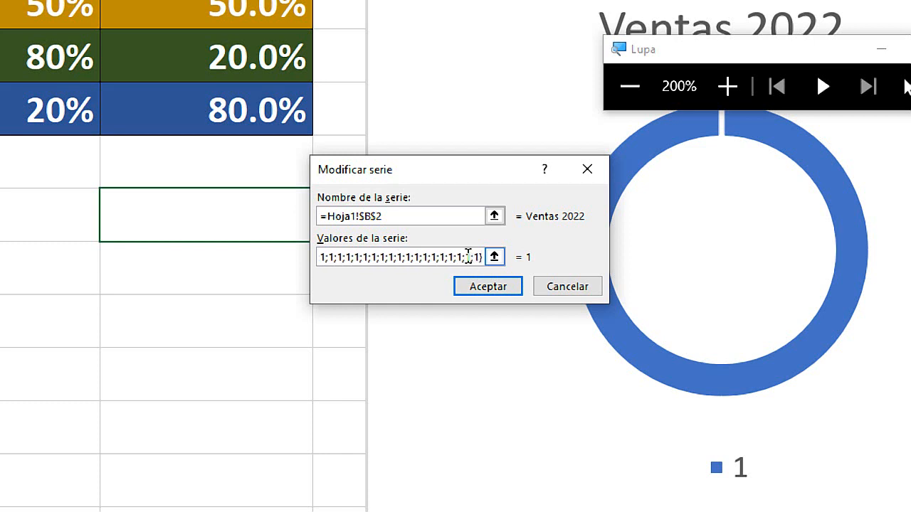
key(super+Escape)
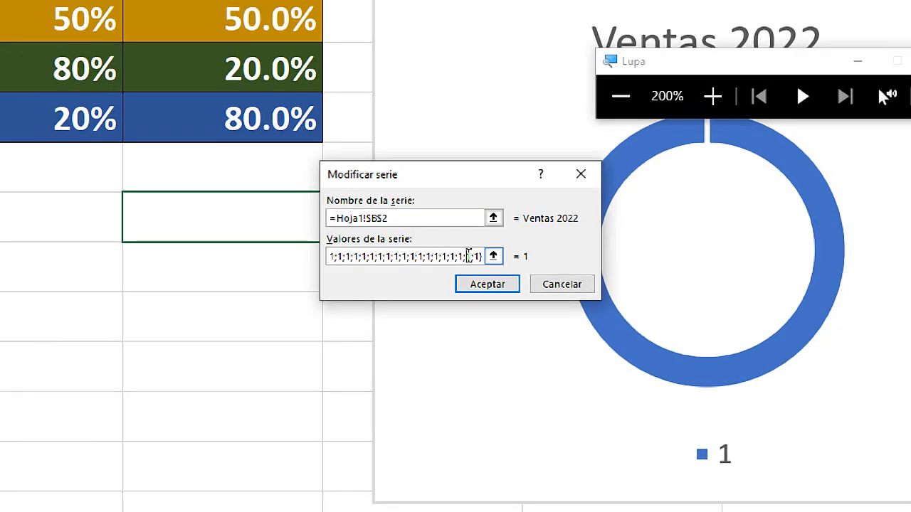
click(245, 502)
click(193, 462)
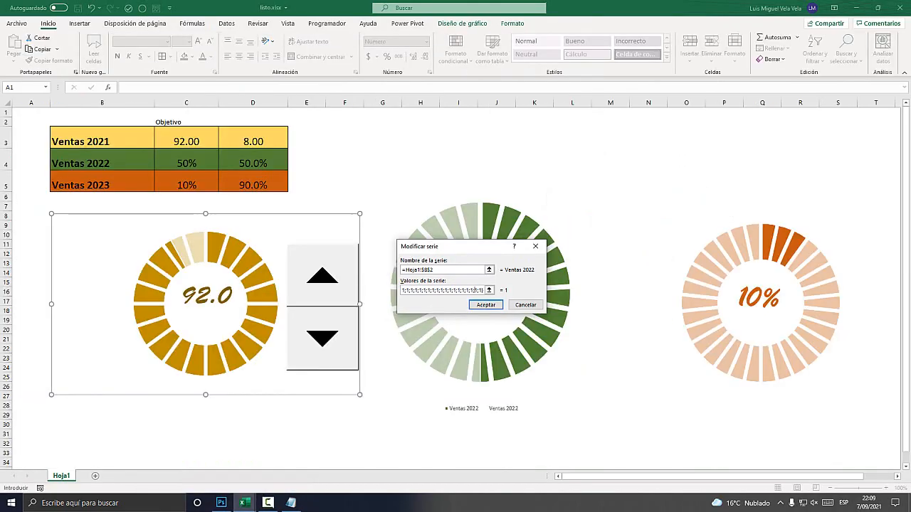
click(245, 502)
click(296, 462)
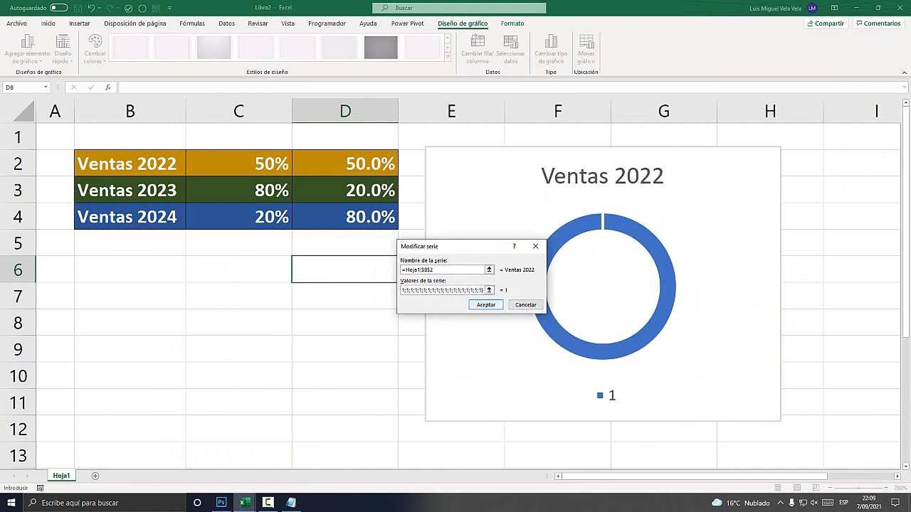
Accept the edited Ventas 2022 series and confirm the chart's data source selection.
key(super+plus)
click(488, 305)
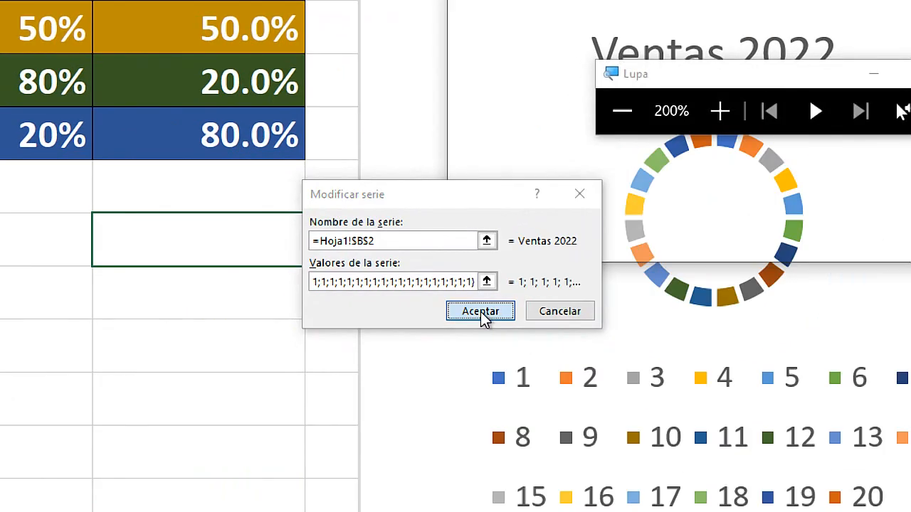
key(super+Escape)
drag(569, 126, 372, 126)
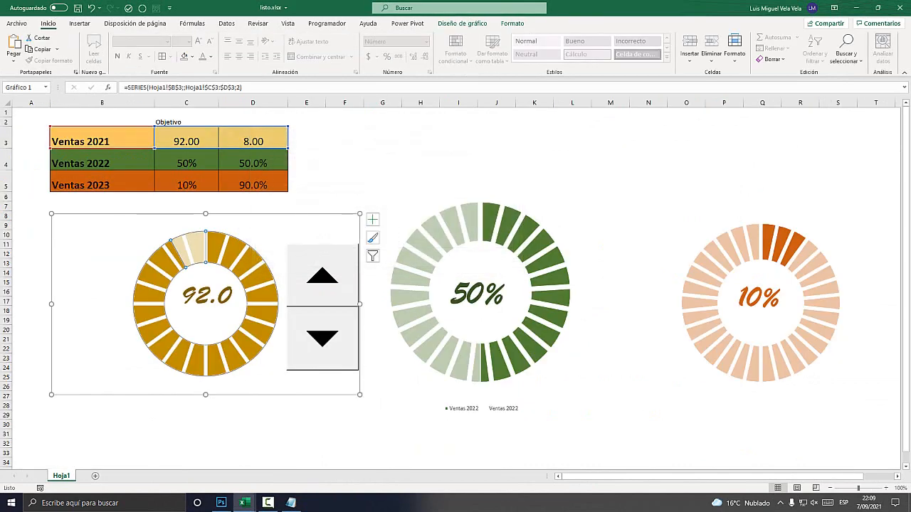
Switch to listo.xlsx and close it without saving its changes.
click(856, 8)
click(245, 503)
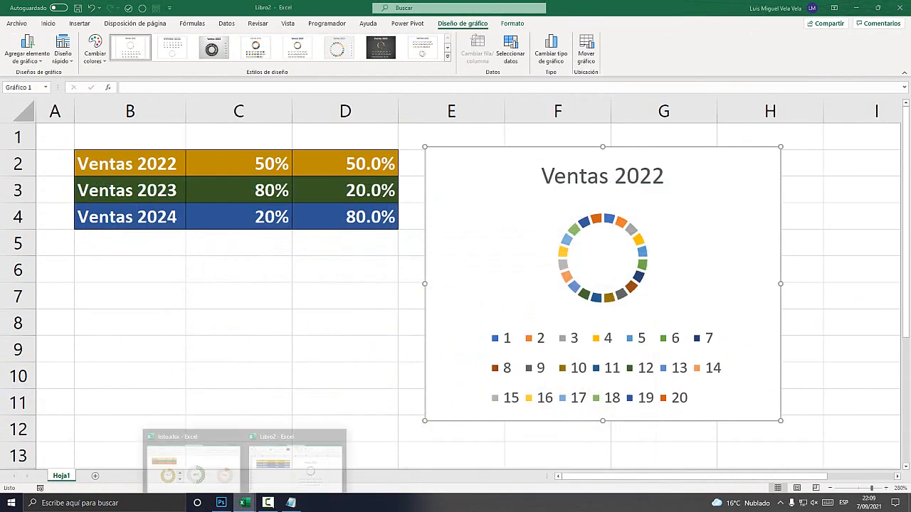
click(190, 457)
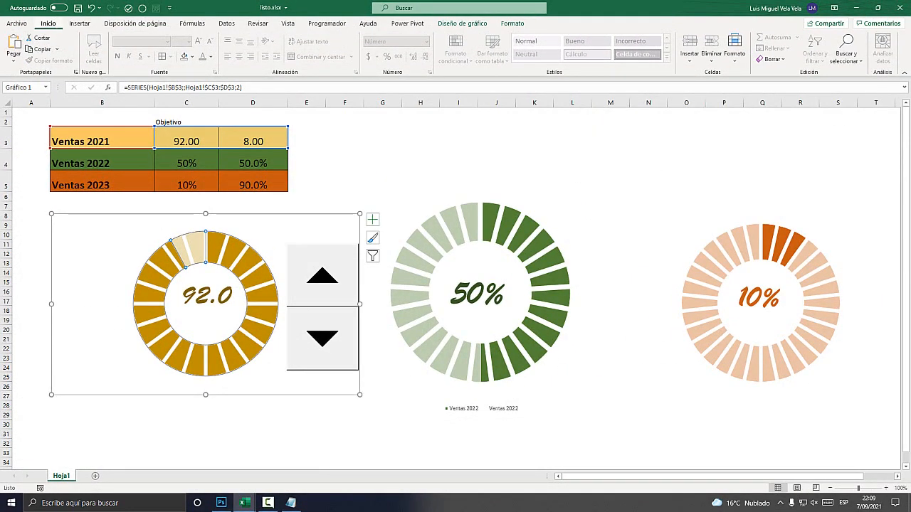
click(900, 8)
key(n)
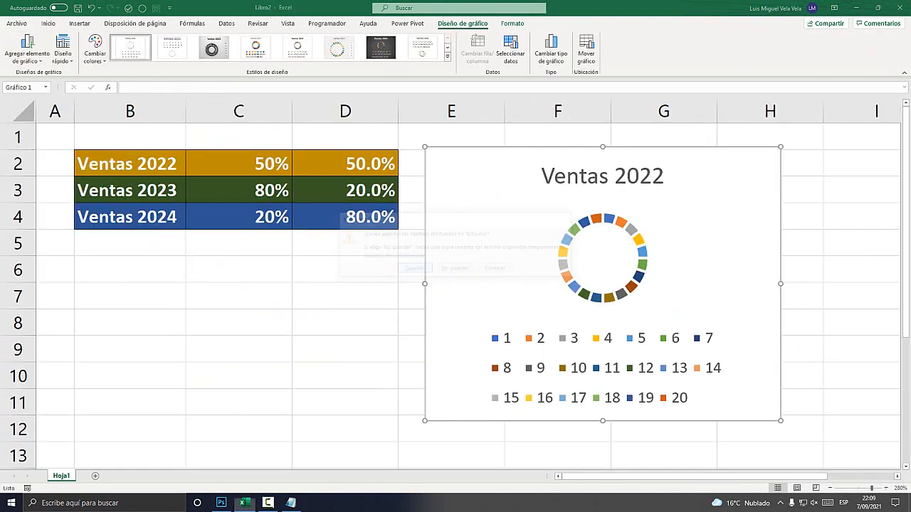
Fill all segments of the Ventas 2022 ring with the dark gold used in the table's Ventas 2022 row.
key(super+plus)
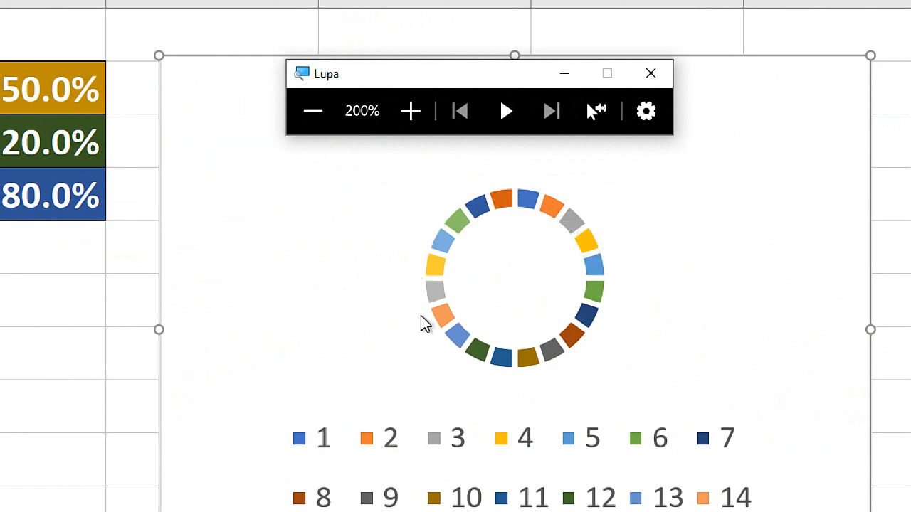
click(457, 220)
click(461, 225)
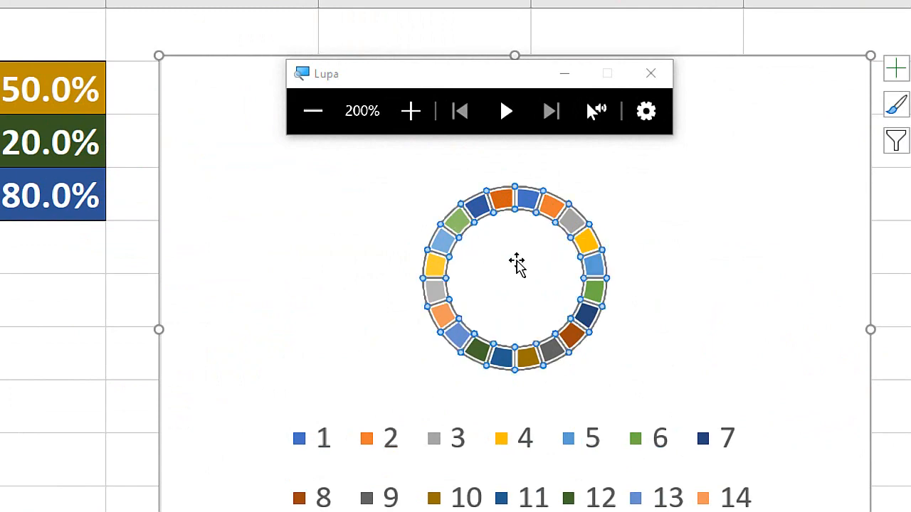
key(super+Escape)
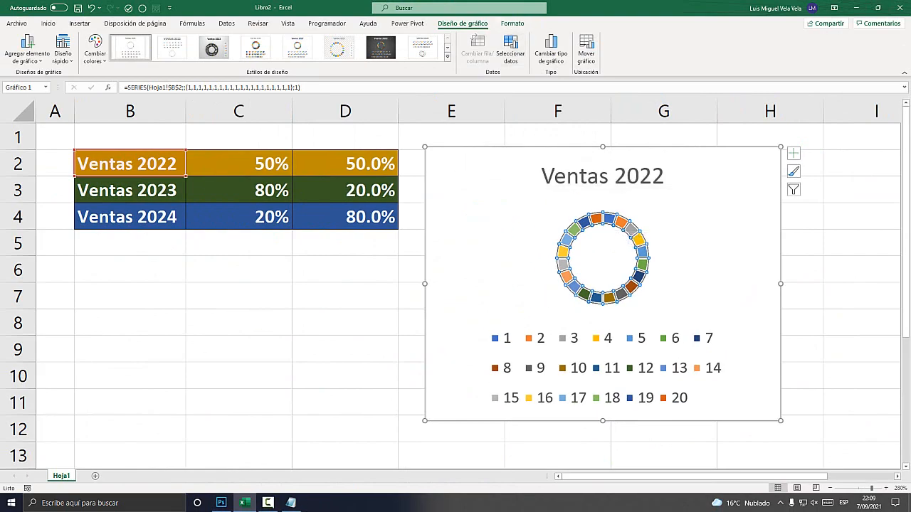
key(super)
key(super+plus)
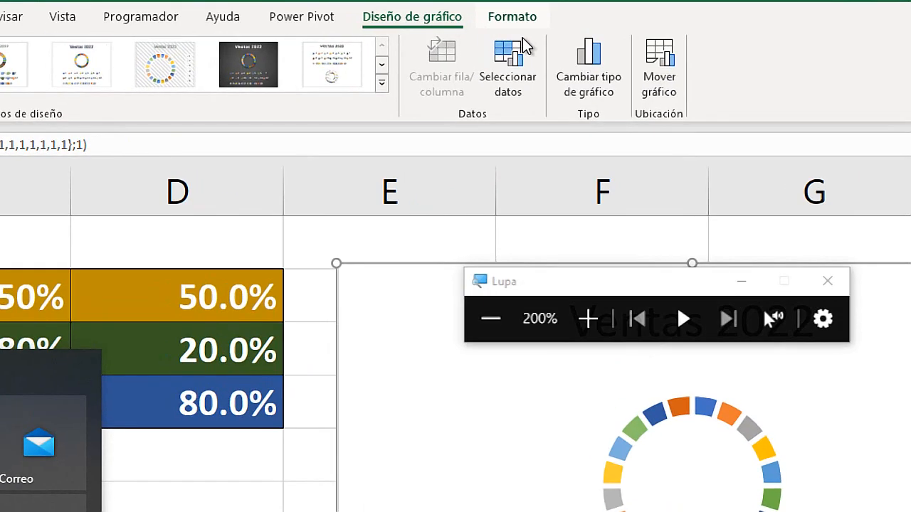
click(531, 51)
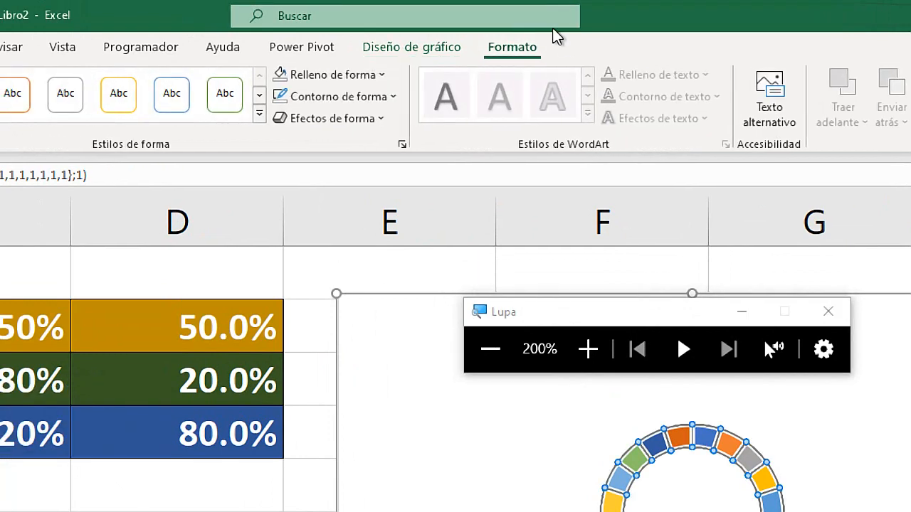
click(363, 75)
key(super+Escape)
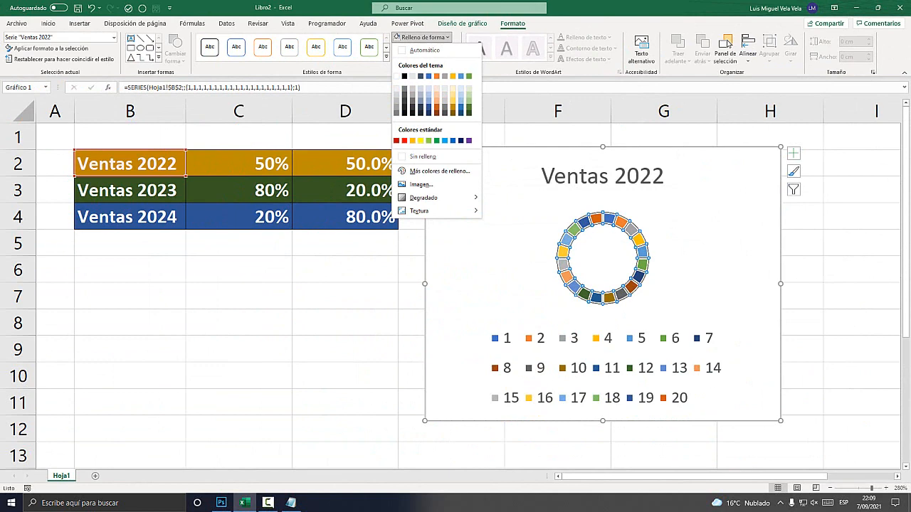
key(super+plus)
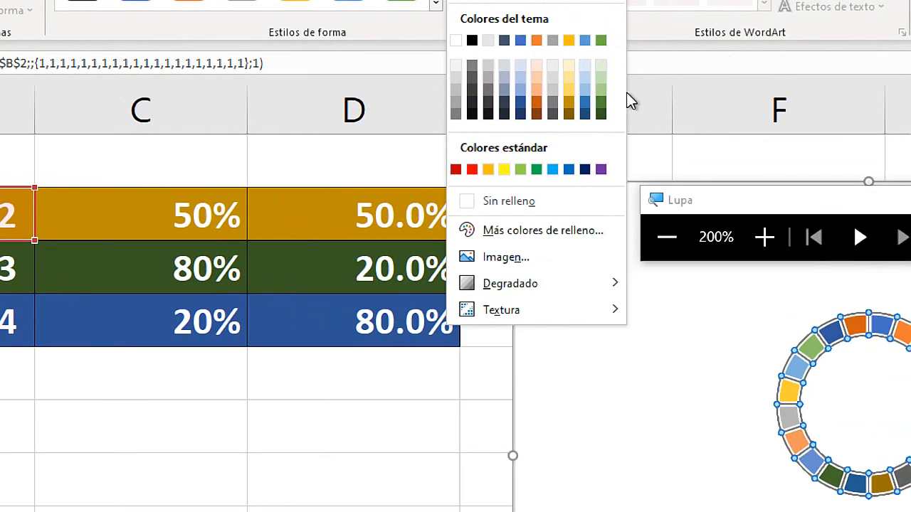
click(652, 59)
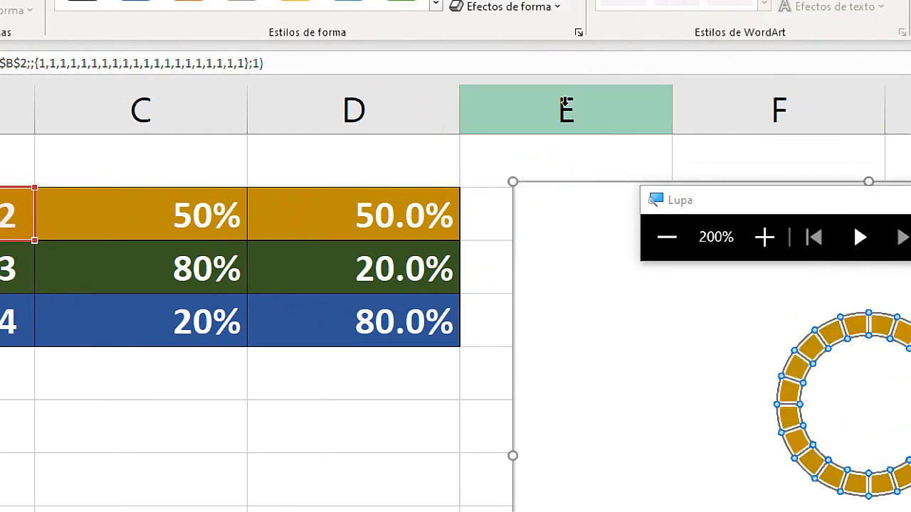
key(super+Escape)
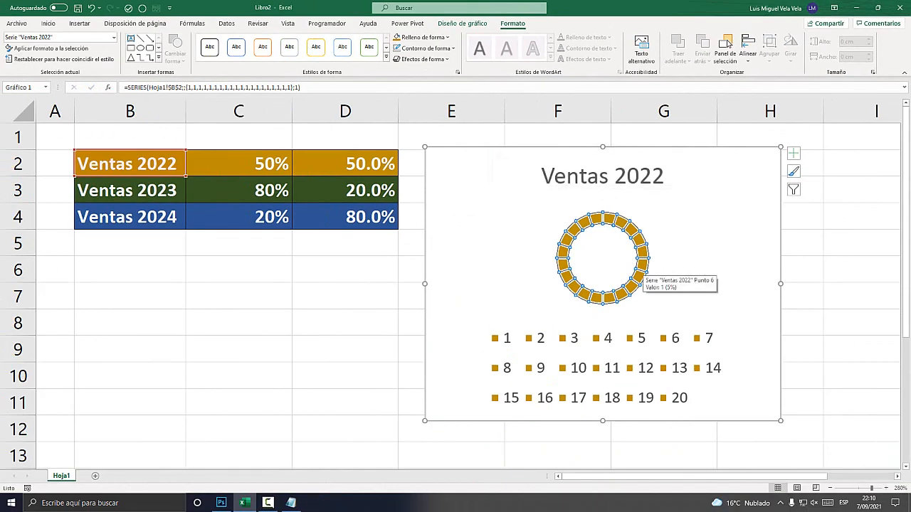
Open the data series formatting for the Ventas 2022 ring and reduce its hole size to 35%.
key(super+plus)
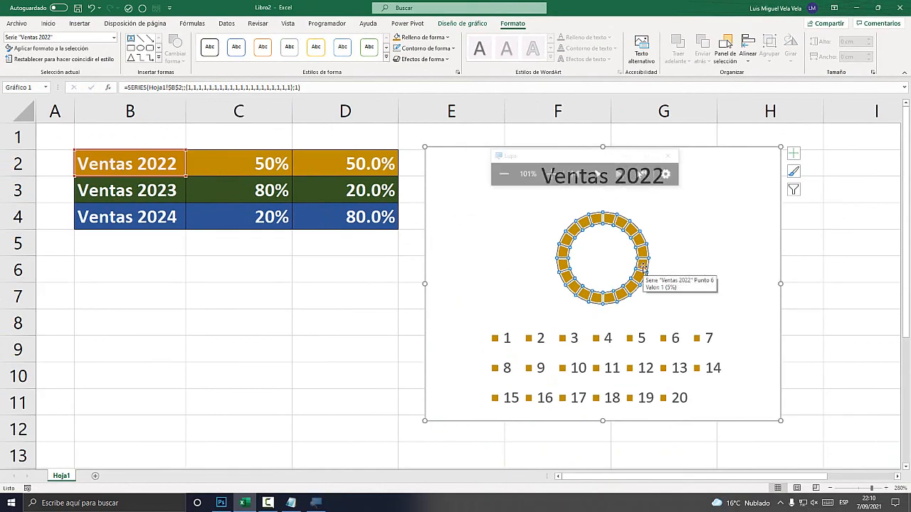
right_click(643, 267)
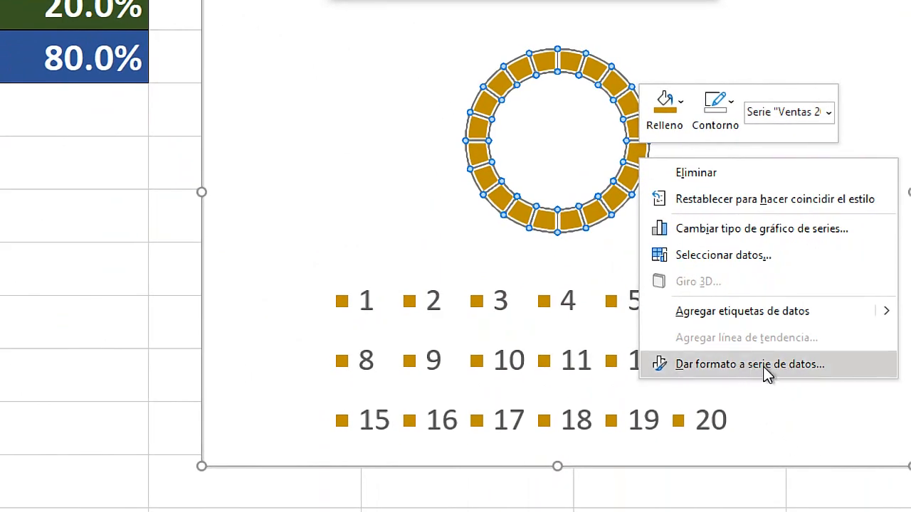
click(791, 370)
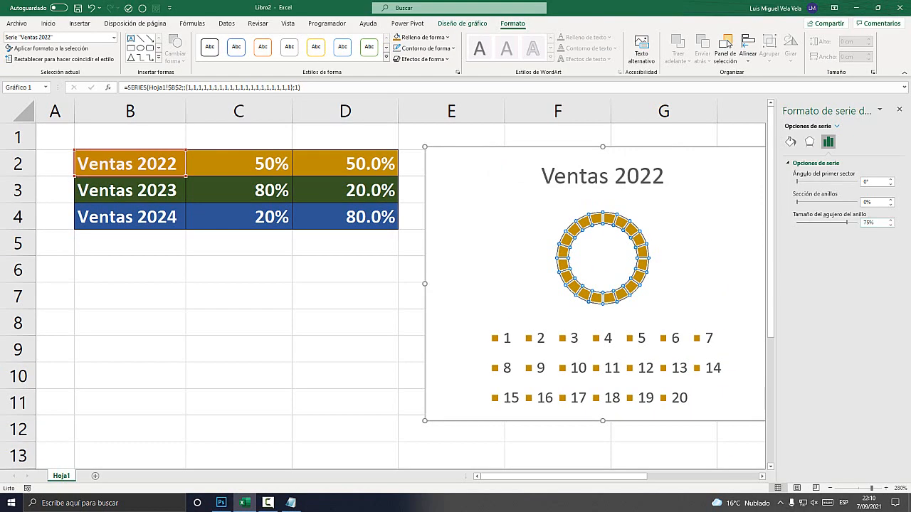
key(super+plus)
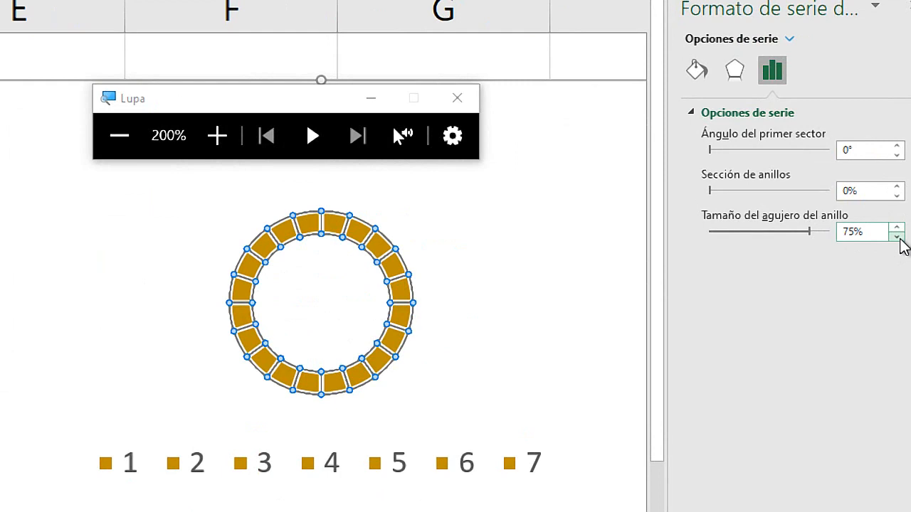
drag(896, 236, 899, 238)
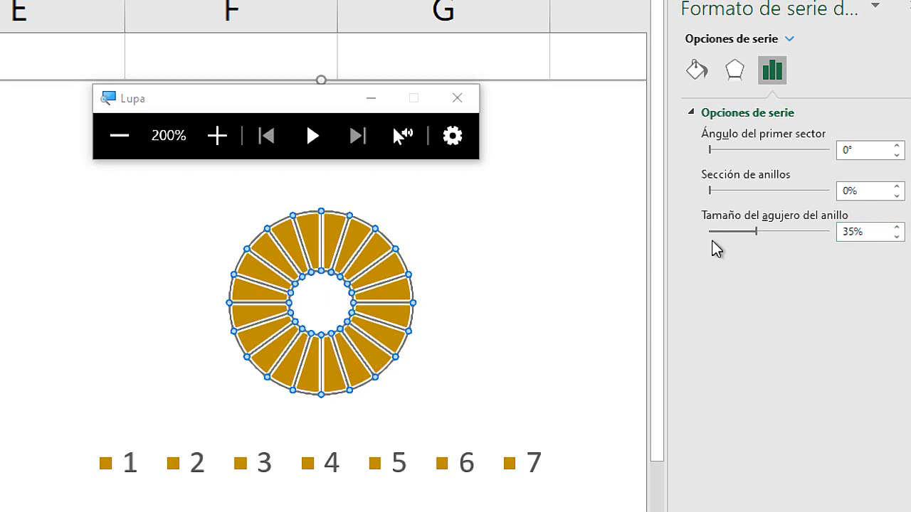
Set the Ventas 2022 ring's hole size to 60%.
click(830, 231)
drag(840, 227, 823, 237)
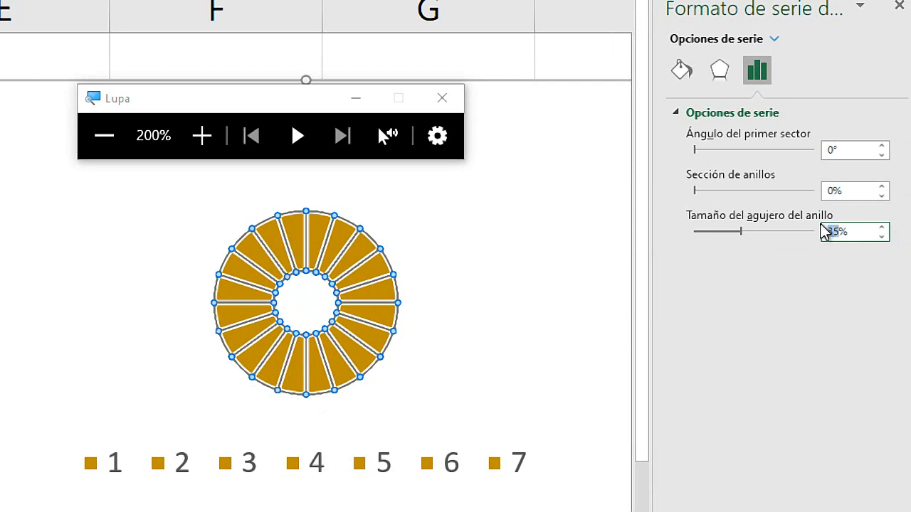
text(60)
key(Return)
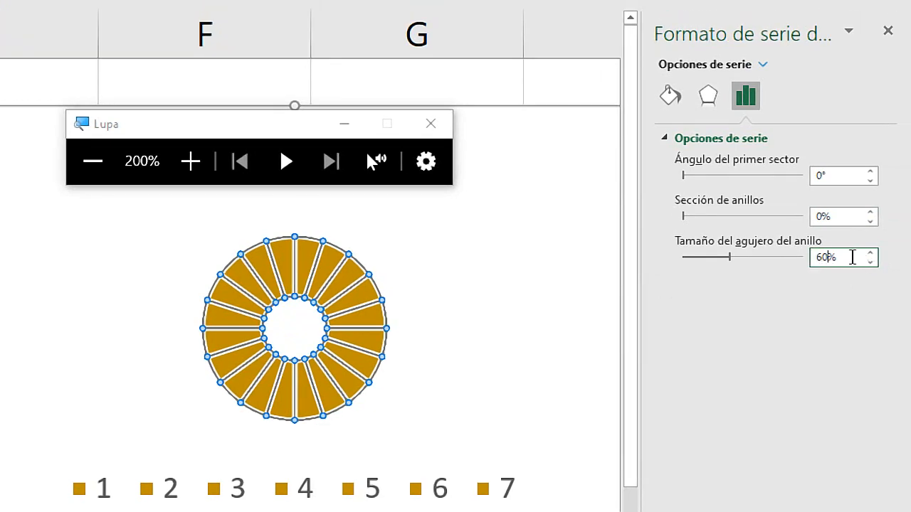
key(Return)
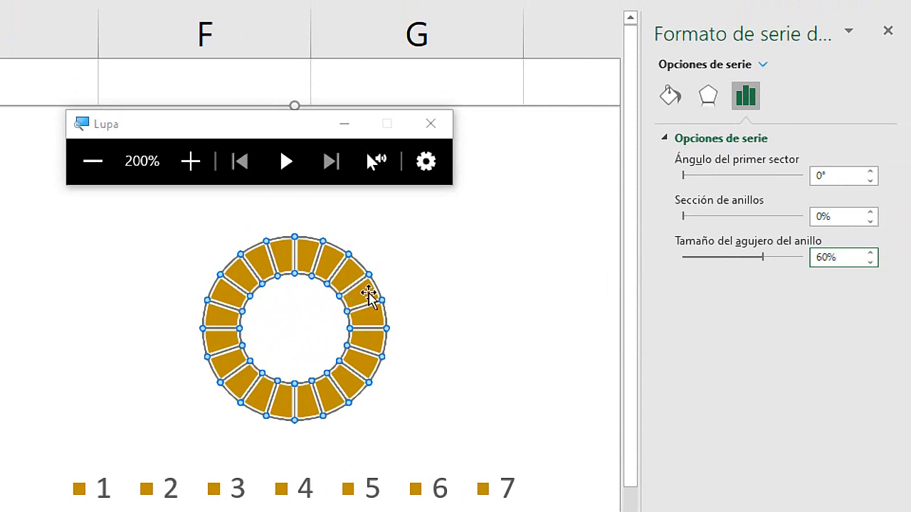
Lower the ring's hole size to 50% to make the segments thicker.
click(872, 262)
click(872, 262)
click(871, 263)
click(871, 262)
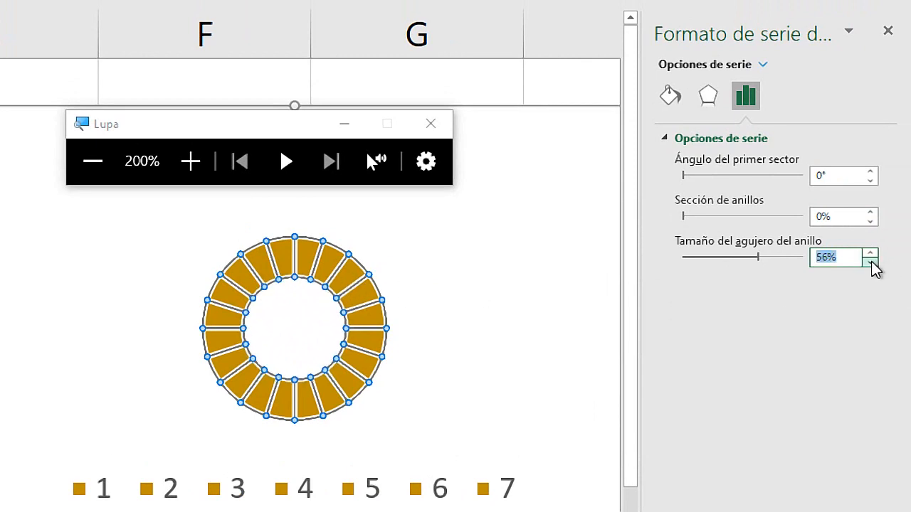
click(872, 262)
click(871, 262)
click(872, 263)
click(872, 262)
click(872, 262)
click(872, 261)
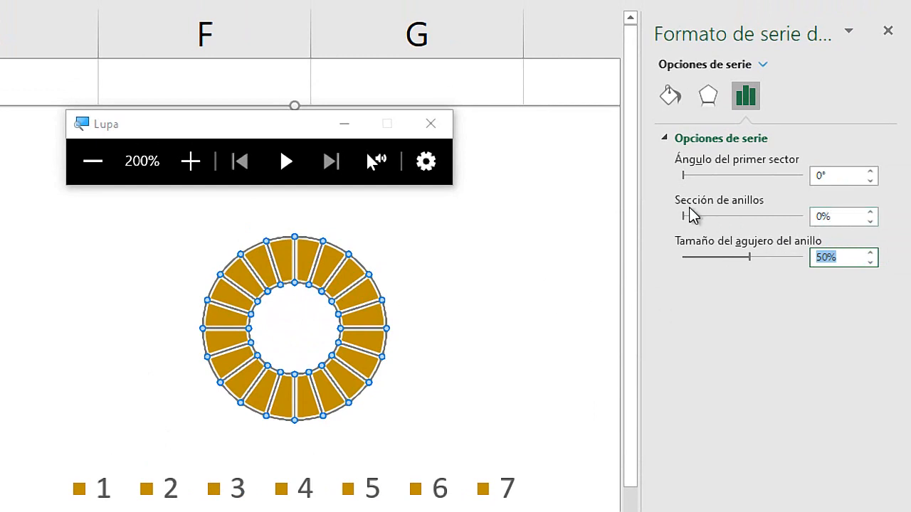
Increase the separation between the ring's segments to 14% and deselect the chart to check the gaps.
click(843, 216)
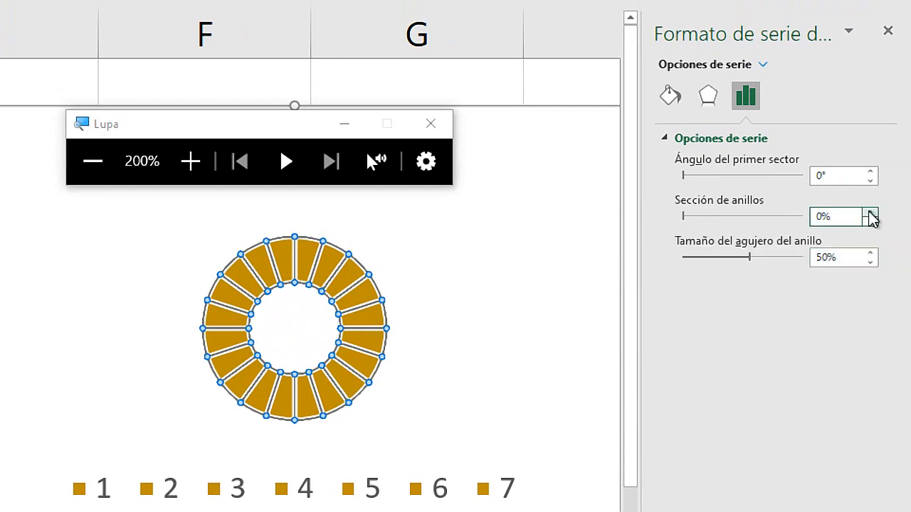
click(870, 212)
click(870, 212)
click(870, 212)
click(870, 212)
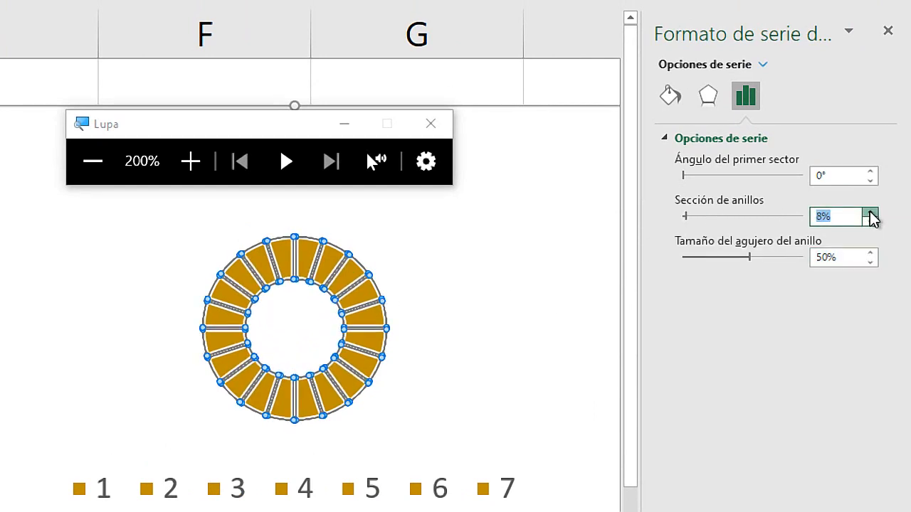
click(870, 212)
click(870, 212)
click(870, 212)
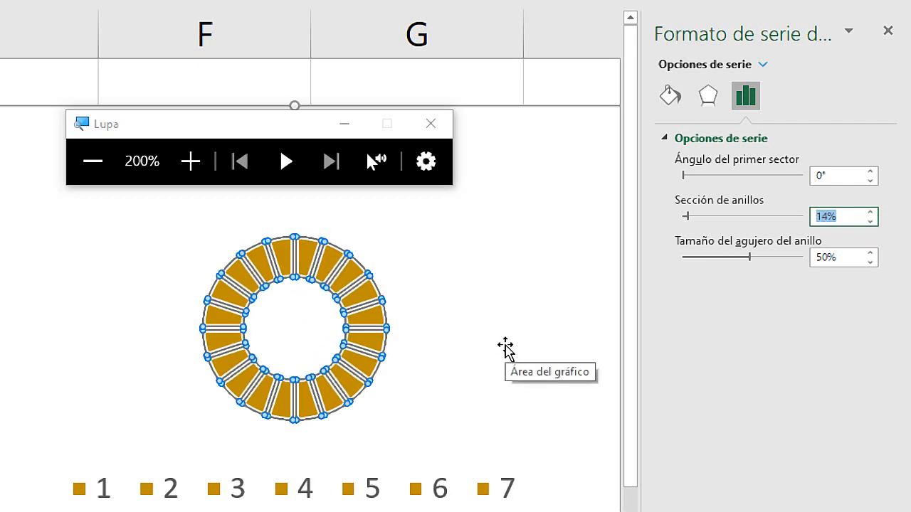
key(super+Escape)
click(345, 323)
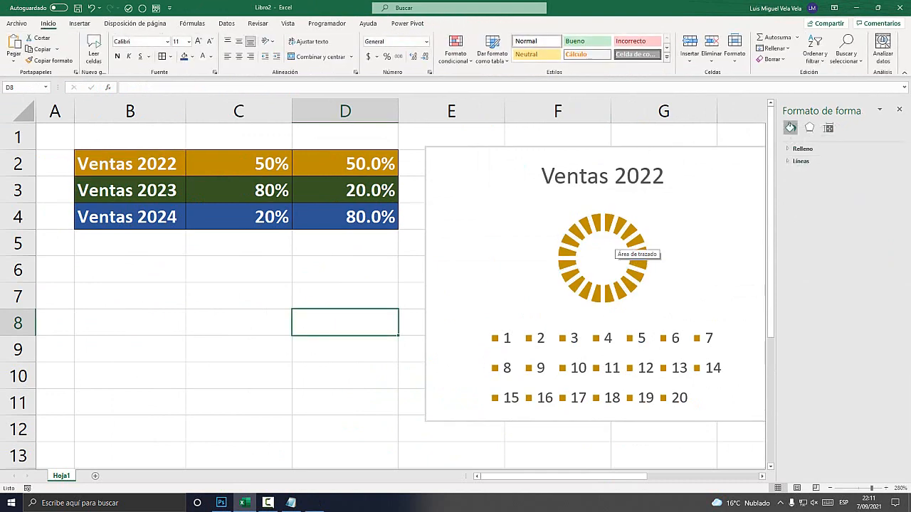
Reopen the ring's data series formatting, reduce the segment separation to 8%, and deselect the chart.
key(super+plus)
click(619, 226)
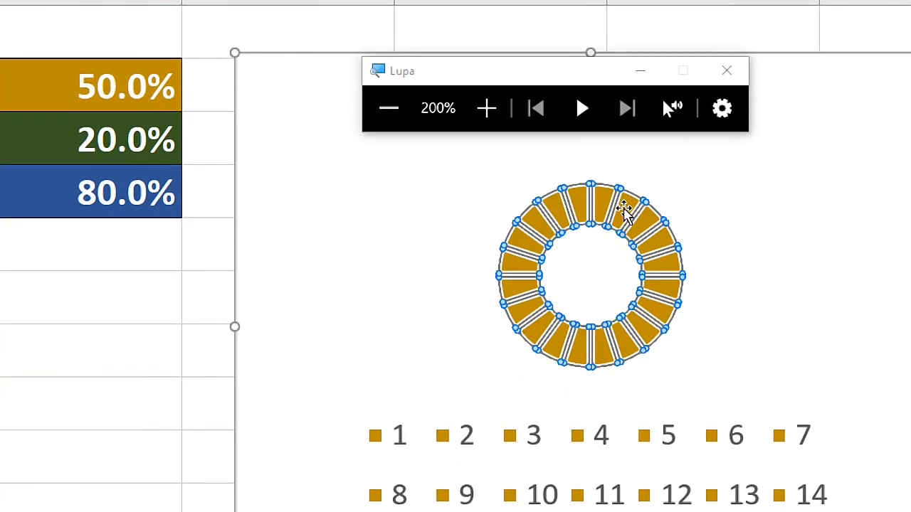
right_click(624, 210)
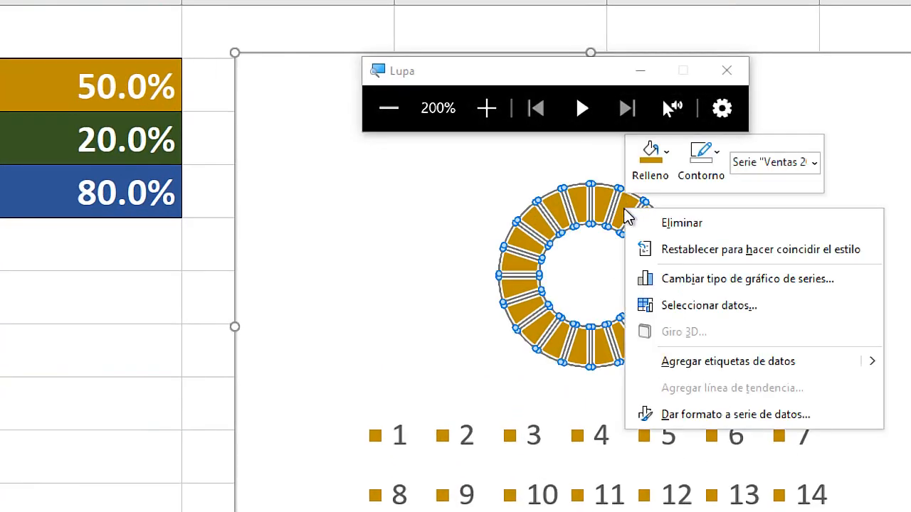
click(751, 421)
key(super+Escape)
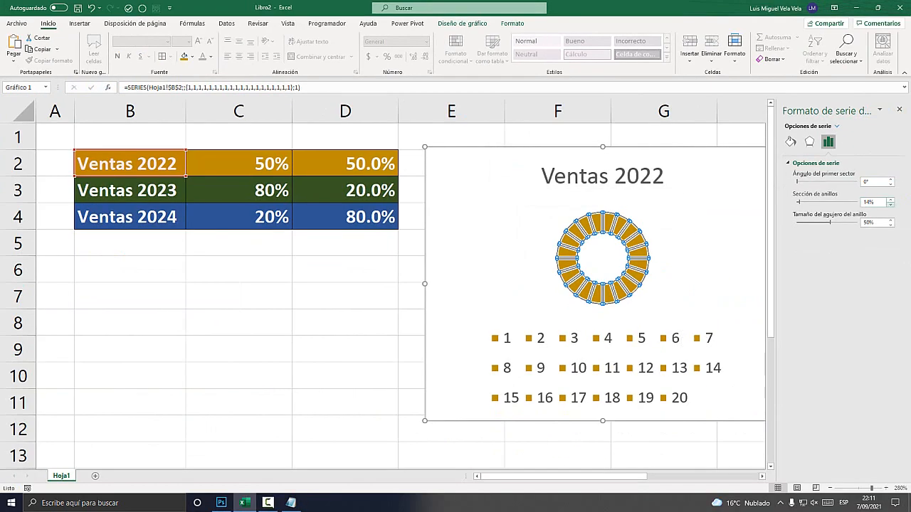
key(super+plus)
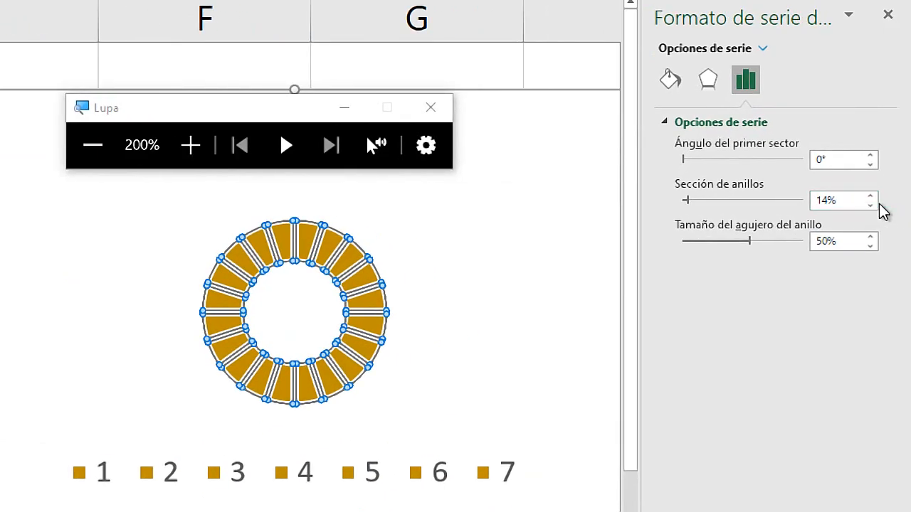
click(890, 205)
click(870, 205)
click(870, 205)
click(870, 205)
click(870, 205)
click(871, 205)
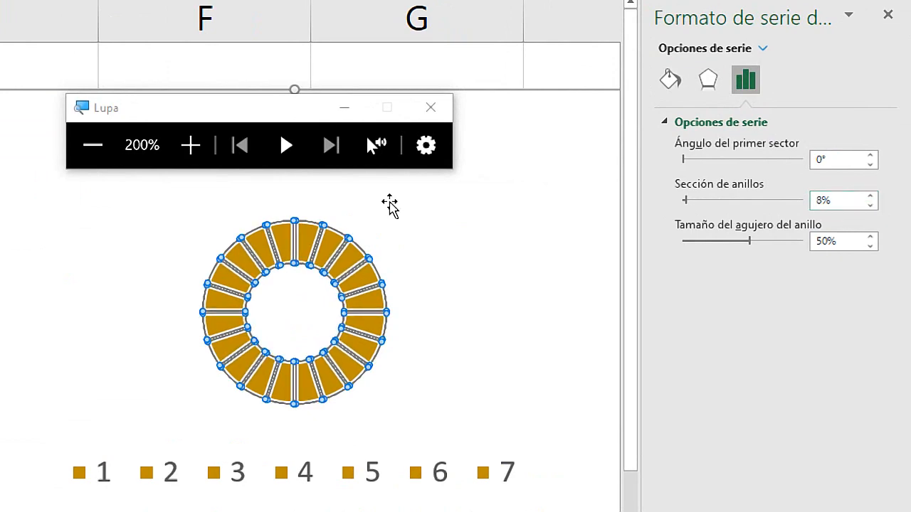
click(225, 320)
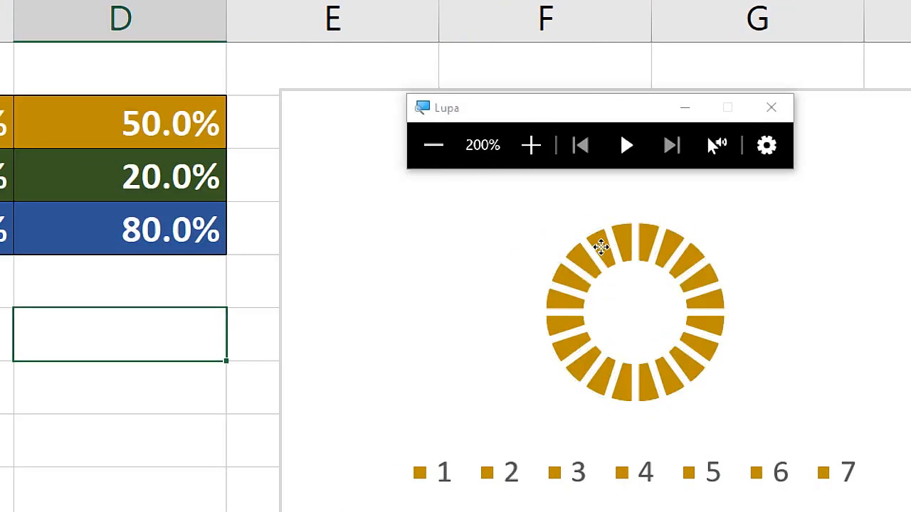
Select the ring again and bring its segment separation down to 0%.
click(601, 248)
key(super+Escape)
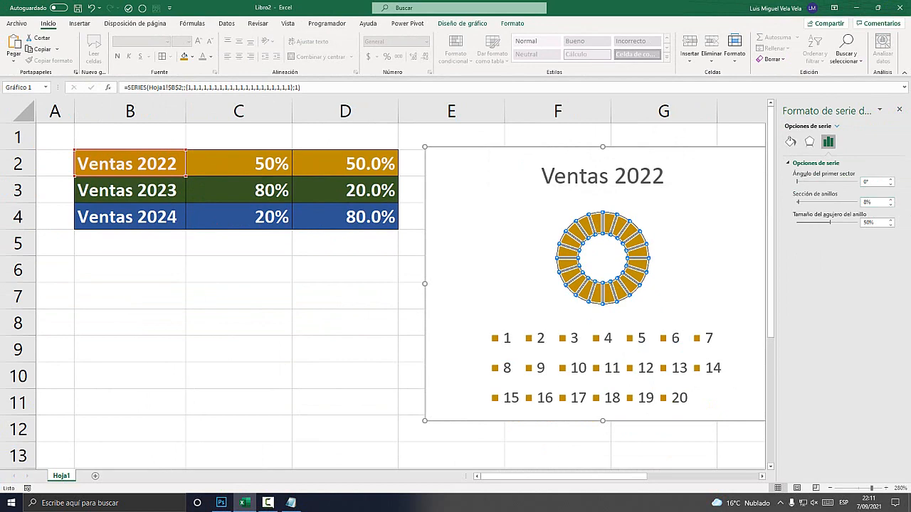
click(890, 205)
click(890, 205)
click(890, 204)
click(890, 205)
click(890, 205)
click(890, 205)
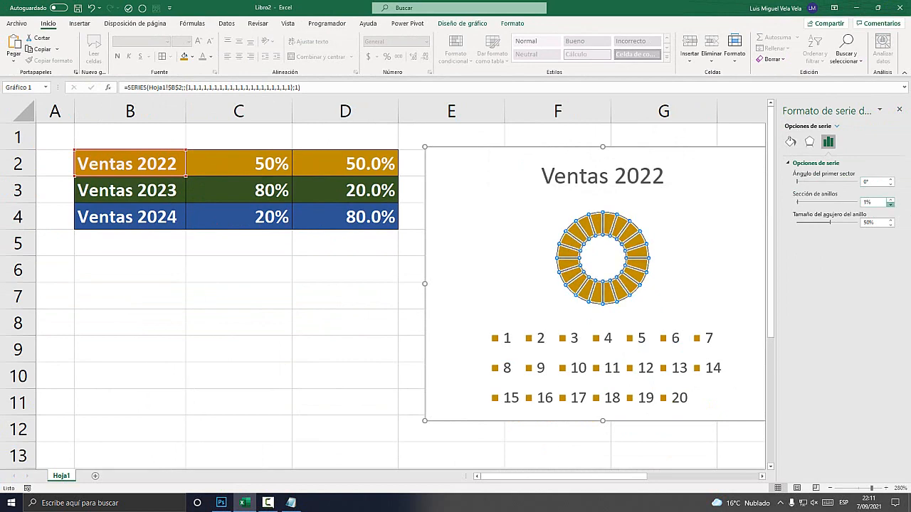
click(890, 205)
click(890, 205)
click(345, 270)
Remove the legend and the title from the Ventas 2022 chart.
drag(473, 235, 308, 248)
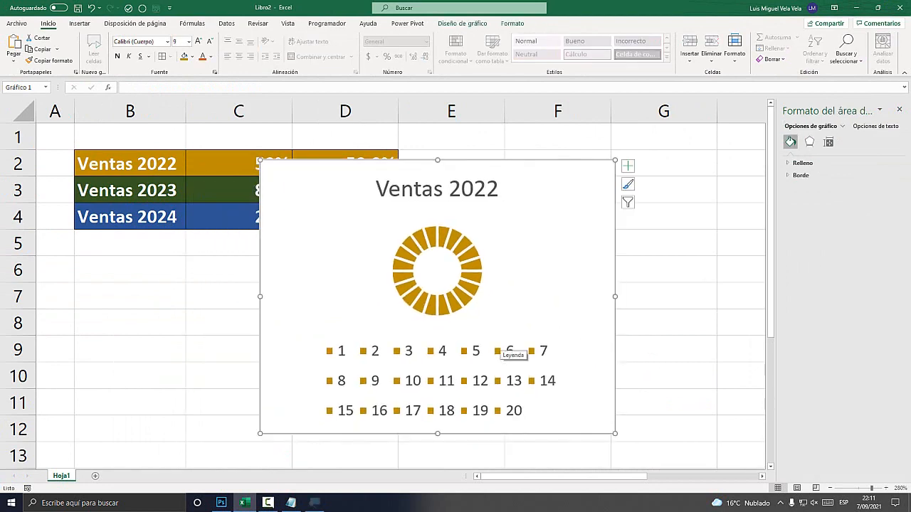
key(super+plus)
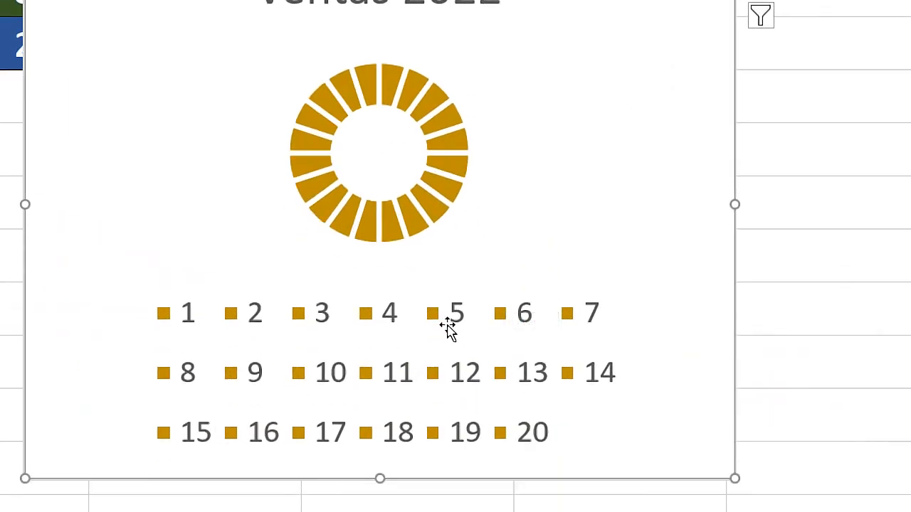
key(super+Escape)
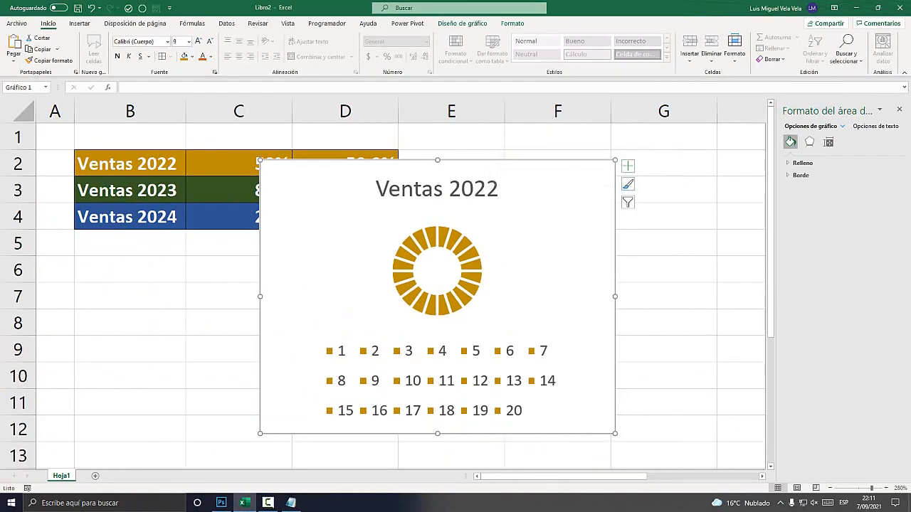
drag(562, 192, 536, 189)
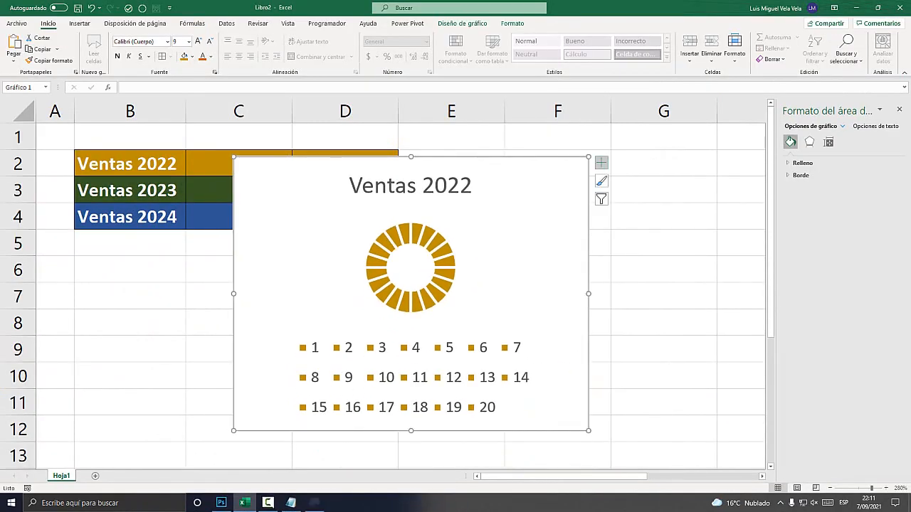
key(super+plus)
drag(599, 157, 635, 233)
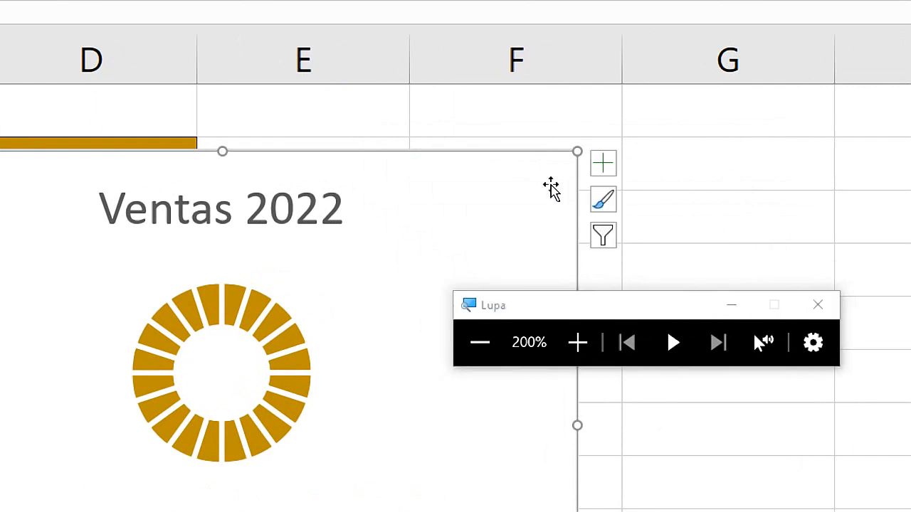
click(603, 164)
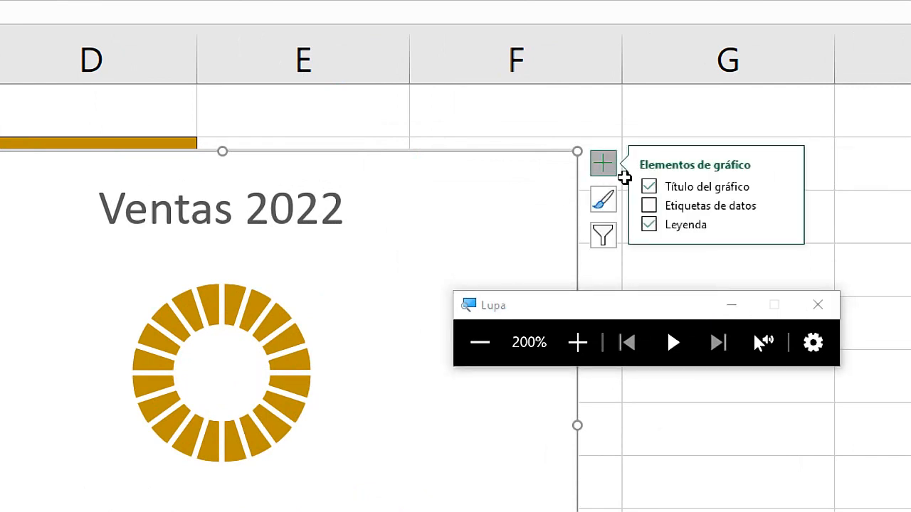
click(649, 225)
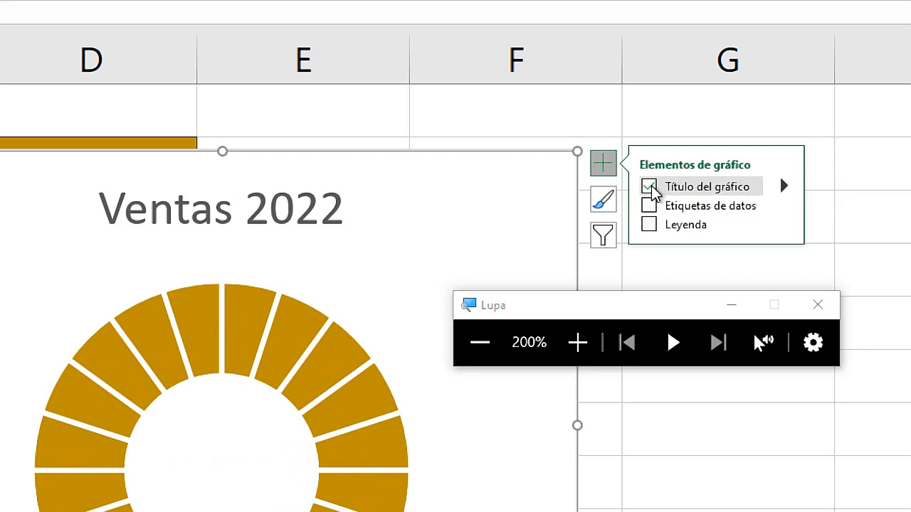
click(651, 187)
Move the ring chart clear of the table so it starts in column E at about row 3.
key(super+Escape)
drag(552, 182, 724, 175)
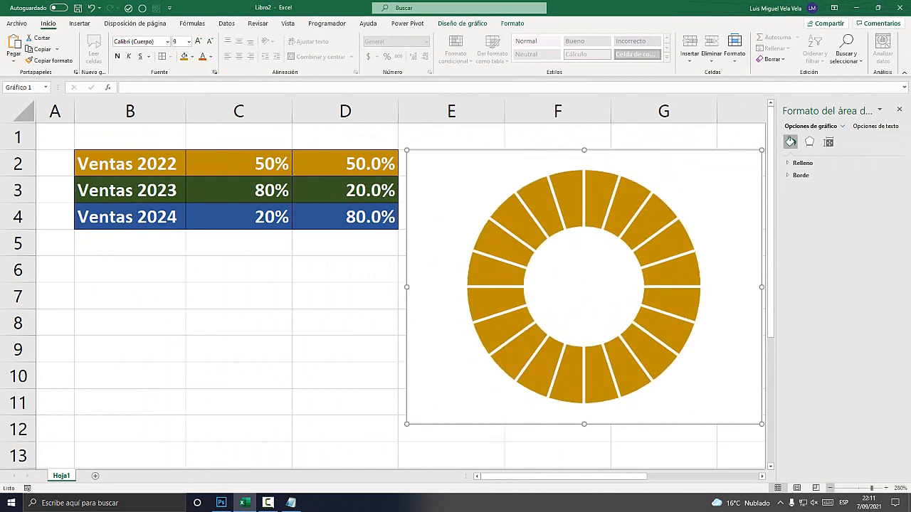
ctrl+scroll(384, 285, down, 2)
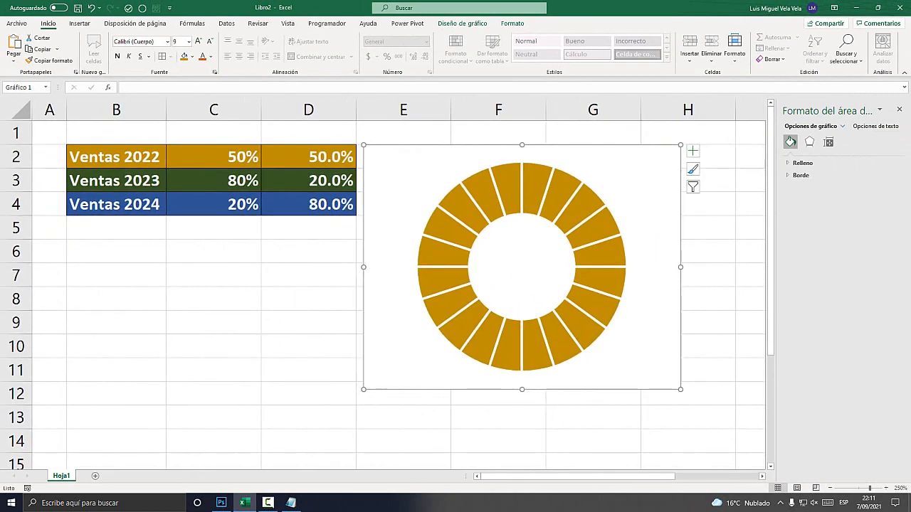
drag(399, 171, 413, 195)
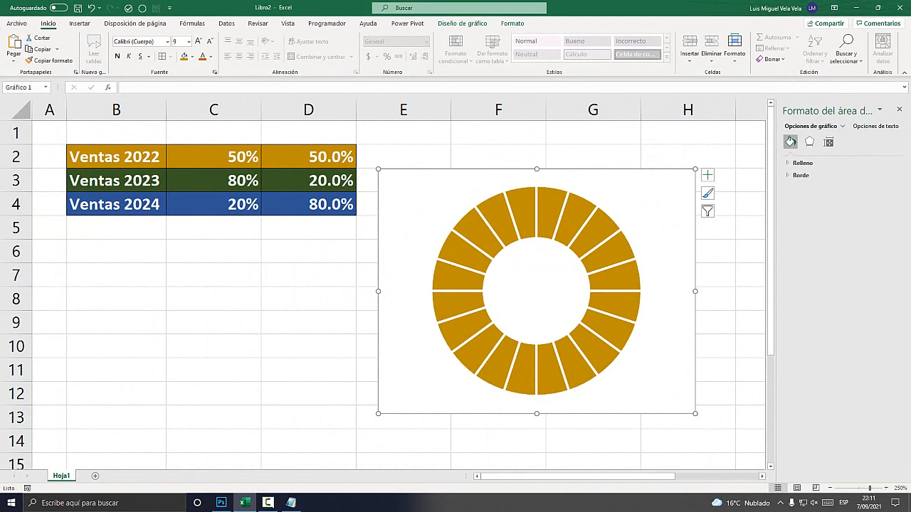
Switch to Notepad, write "Agregar los porcentajes" as point 3 of the procedure, highlight it, and return to Excel.
click(291, 503)
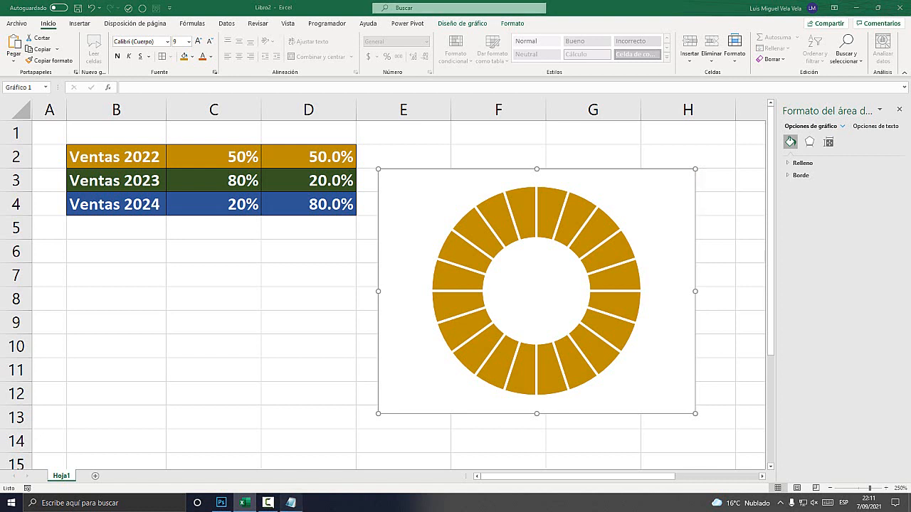
click(586, 303)
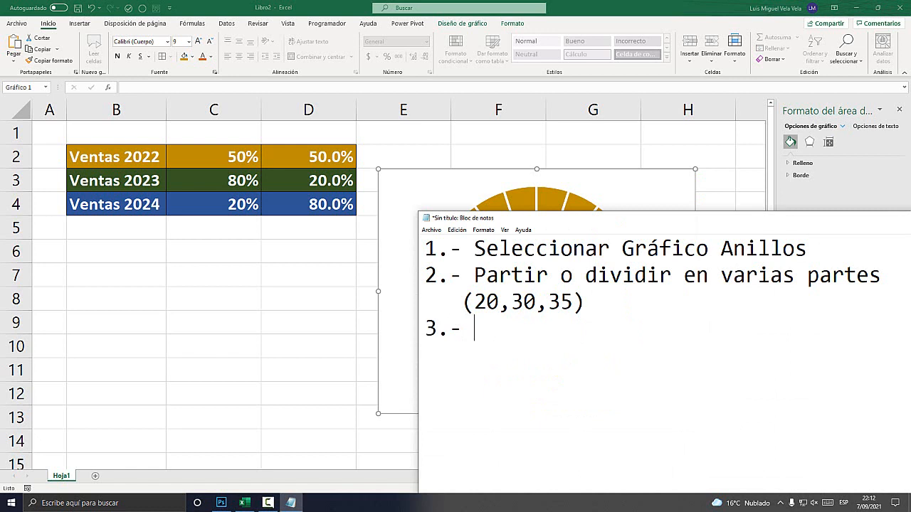
text(Agreg)
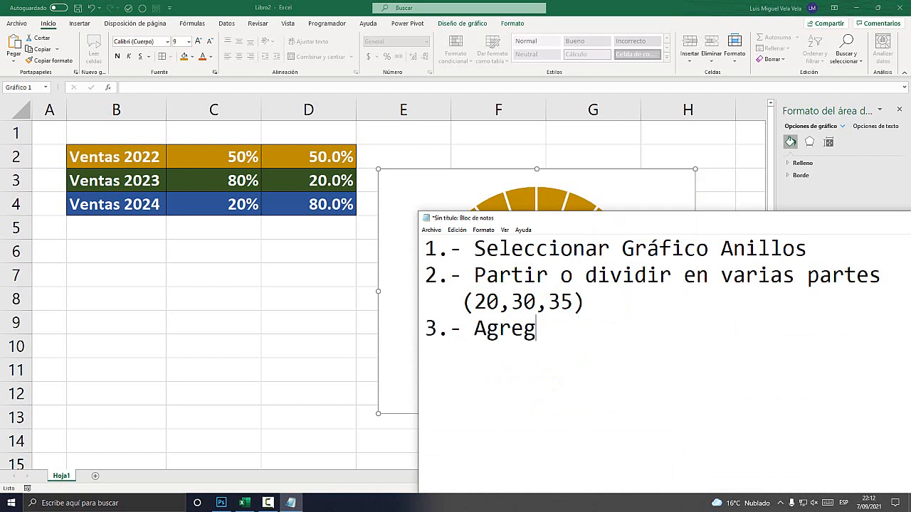
text(ar los porcentajes)
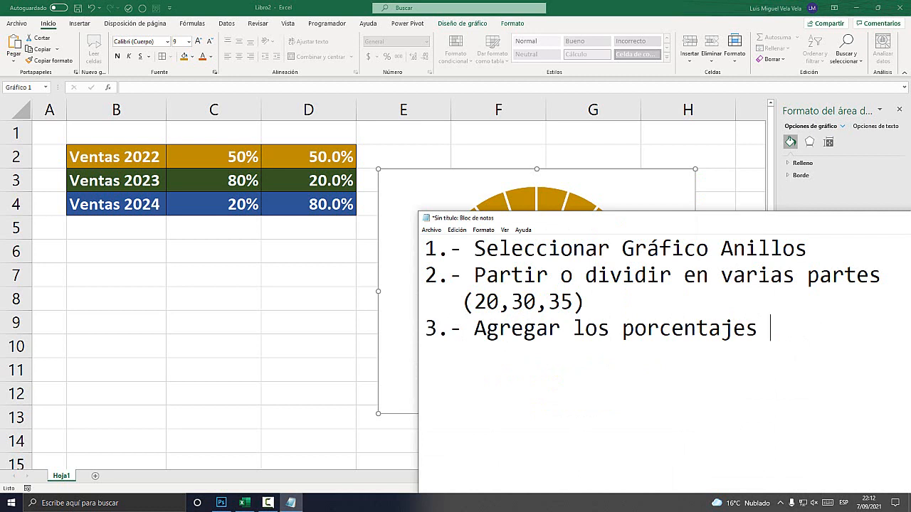
drag(474, 328, 771, 327)
key(alt+Tab)
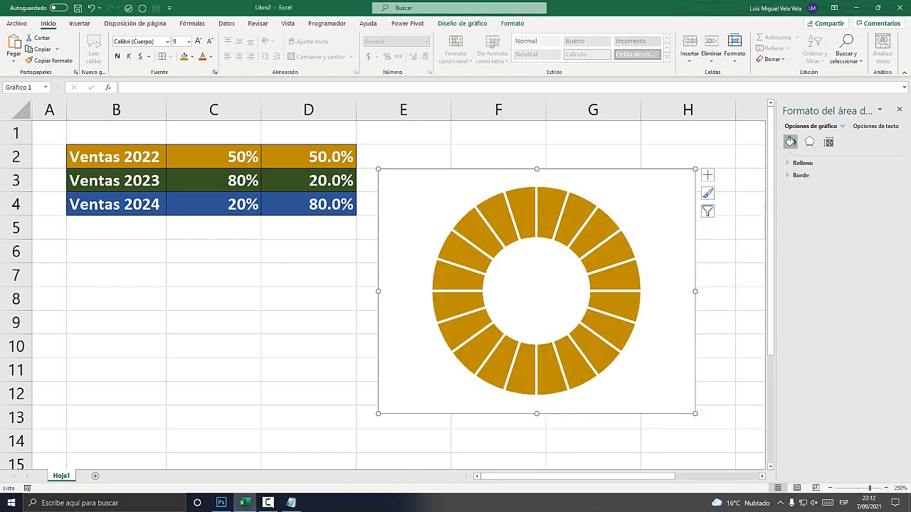
Open the ring chart's data source selection, add a new series, and take its name from cell B2.
key(super+plus)
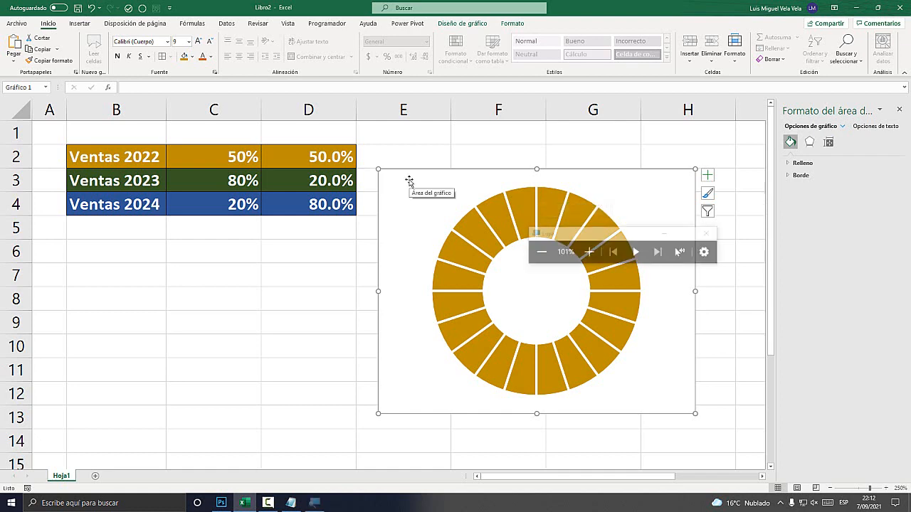
right_click(411, 182)
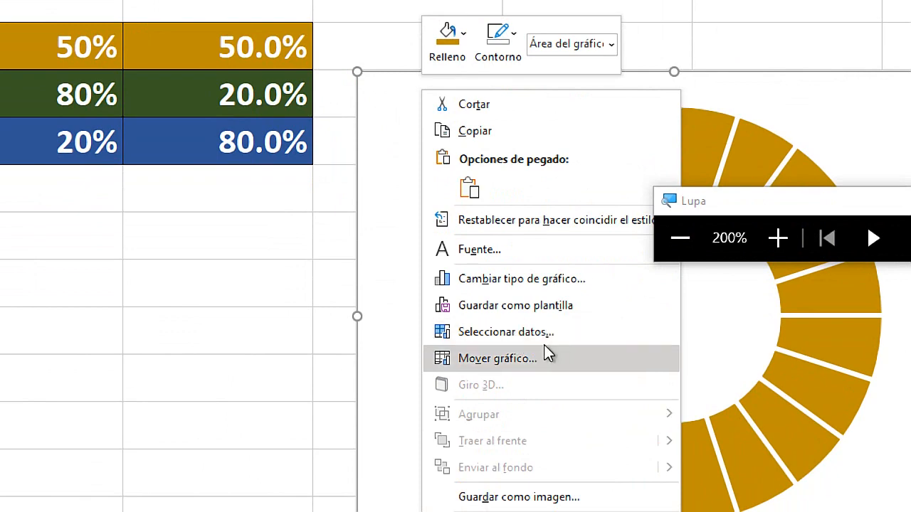
click(537, 338)
key(super+Escape)
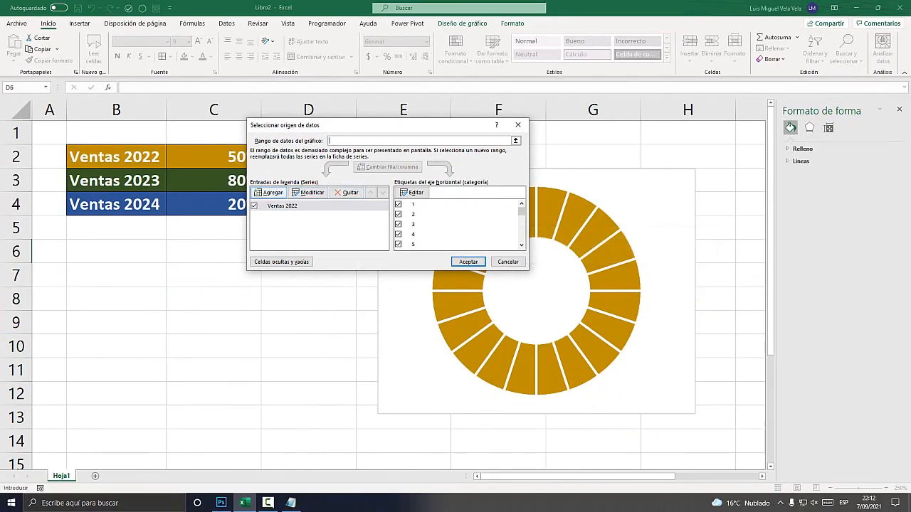
key(super+plus)
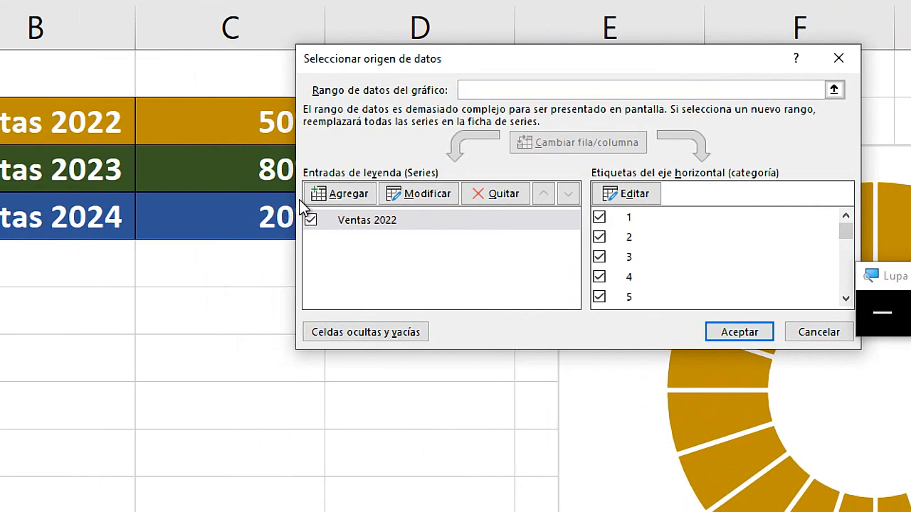
click(345, 194)
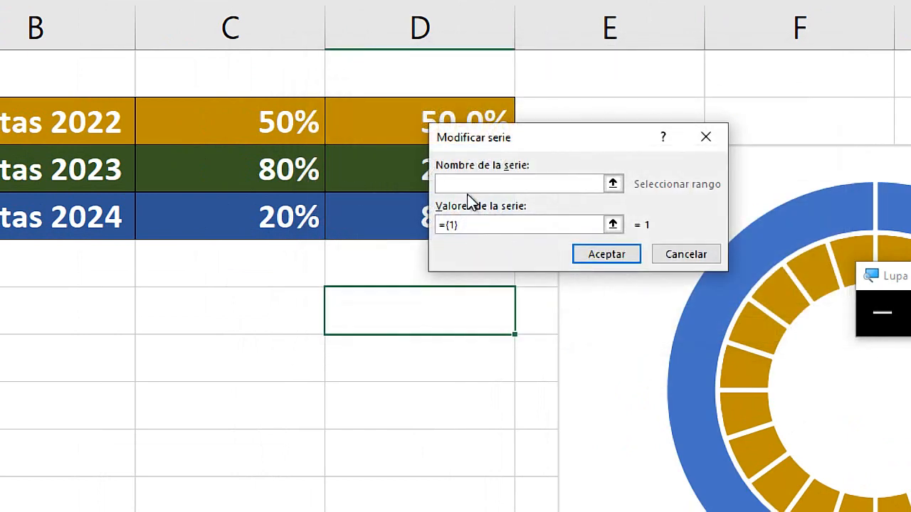
key(super+Escape)
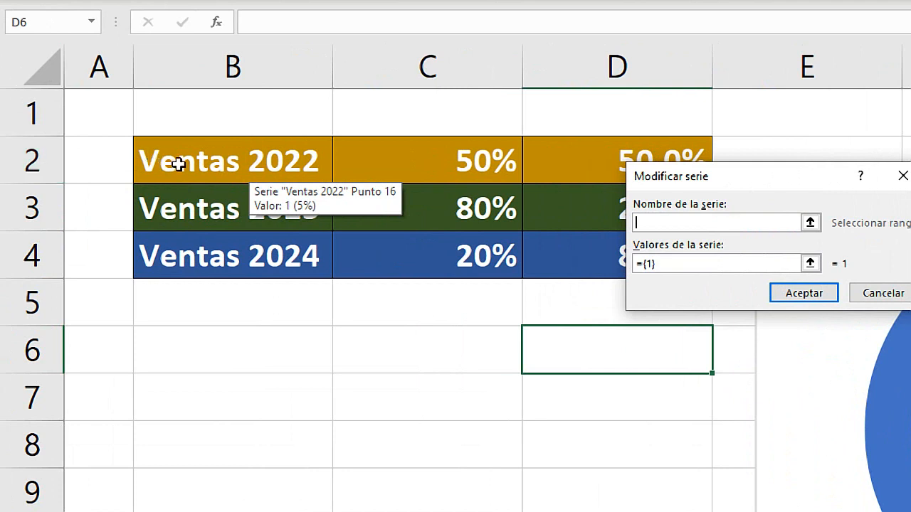
click(89, 157)
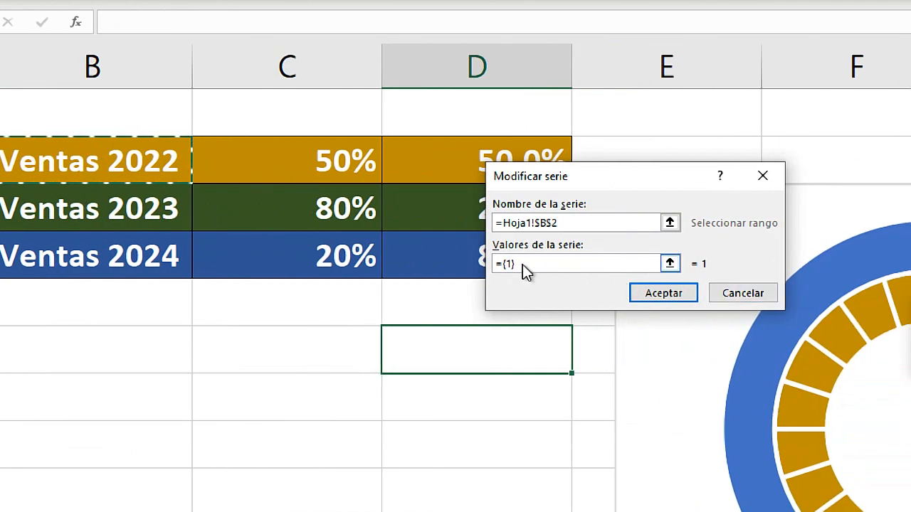
click(663, 267)
drag(677, 263, 623, 262)
click(510, 265)
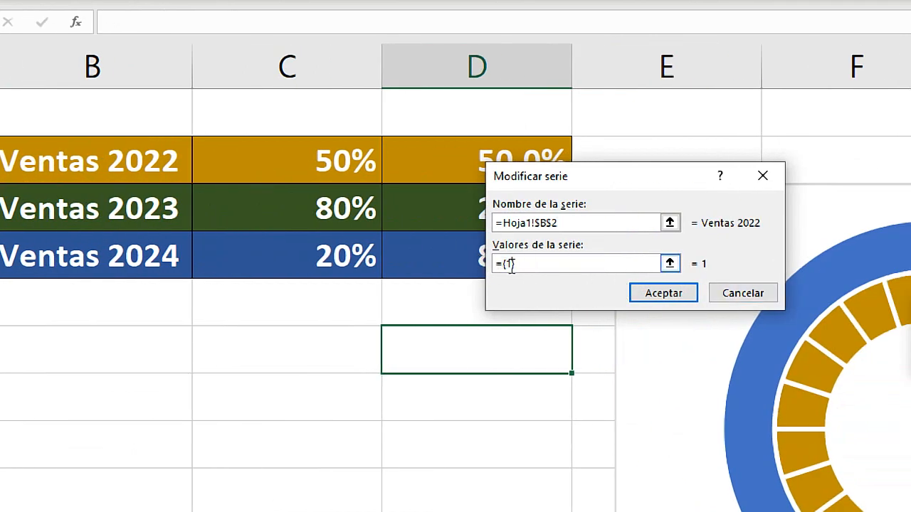
text(;1;)
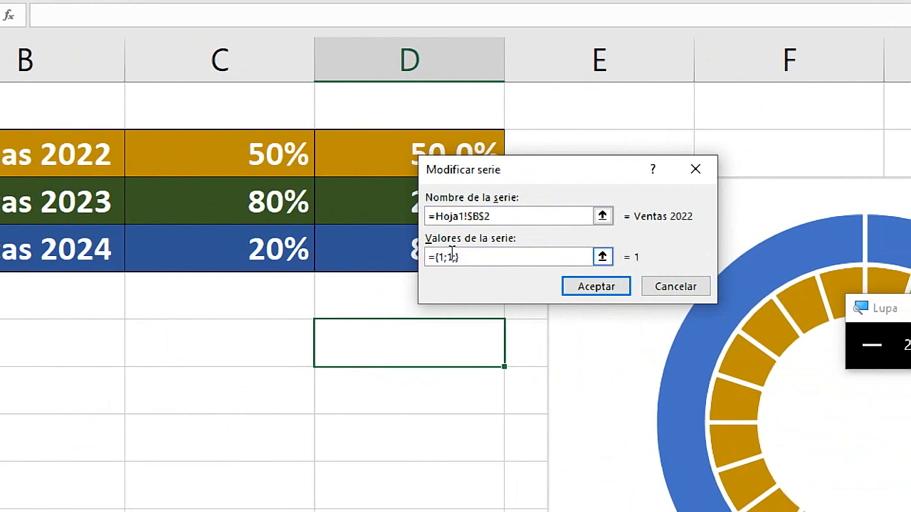
Replace the new series' values with the range C2:D2 and accept both the series and the data source.
drag(467, 255, 425, 257)
key(BackSpace)
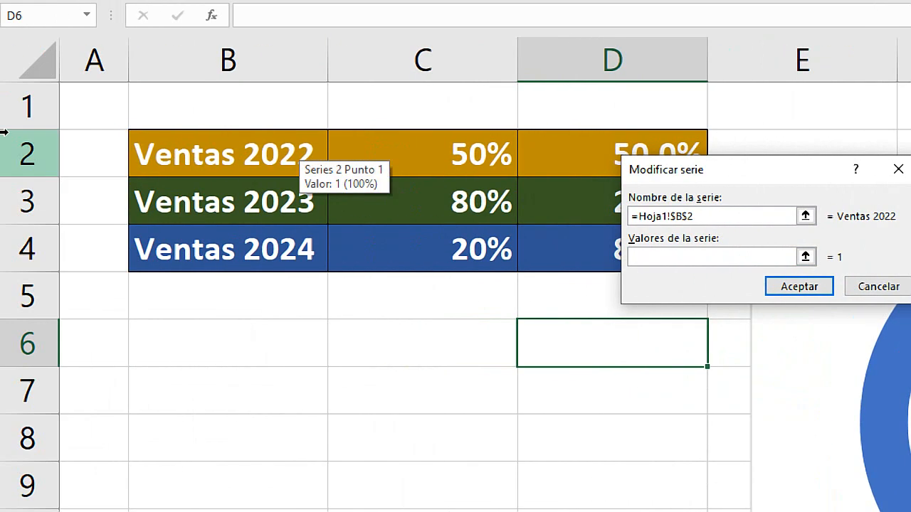
click(287, 146)
drag(490, 146, 579, 147)
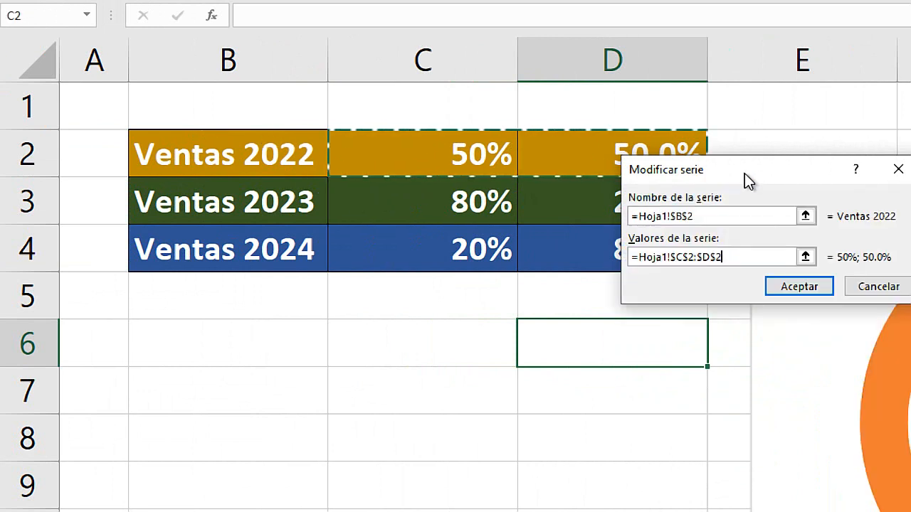
drag(746, 179, 445, 327)
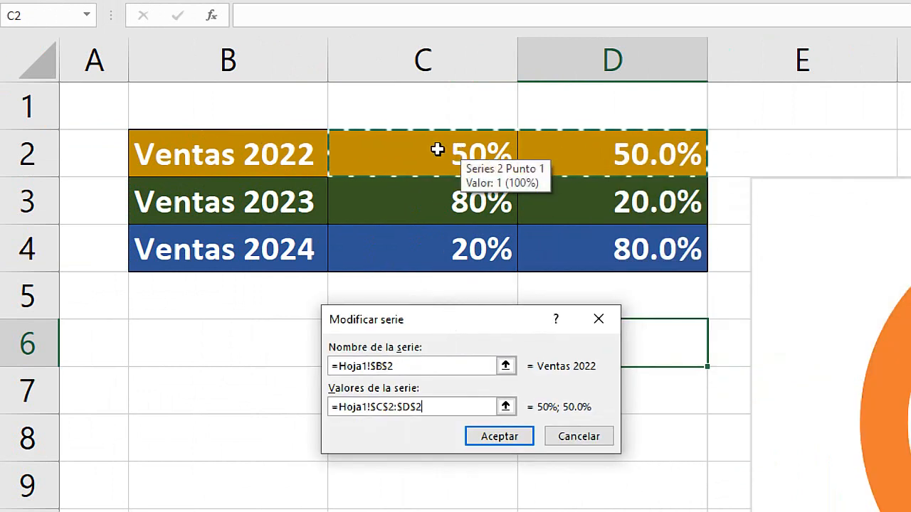
click(494, 437)
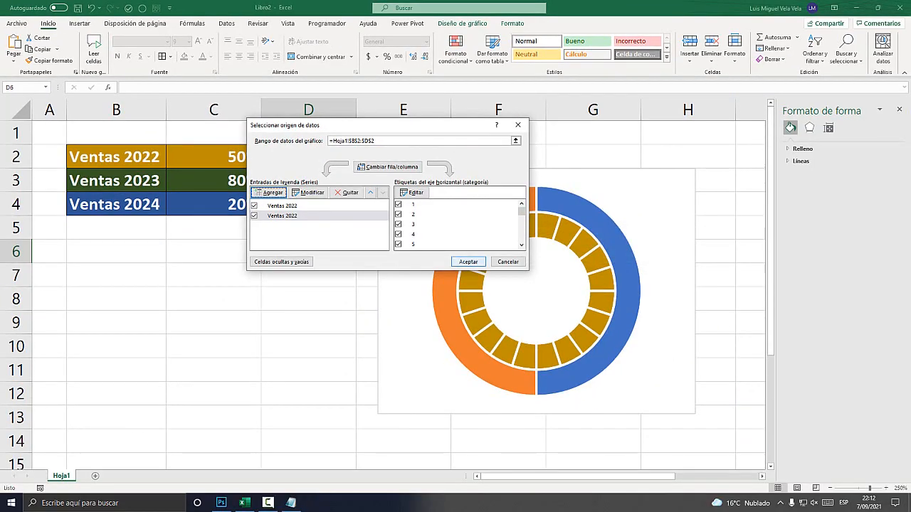
click(468, 261)
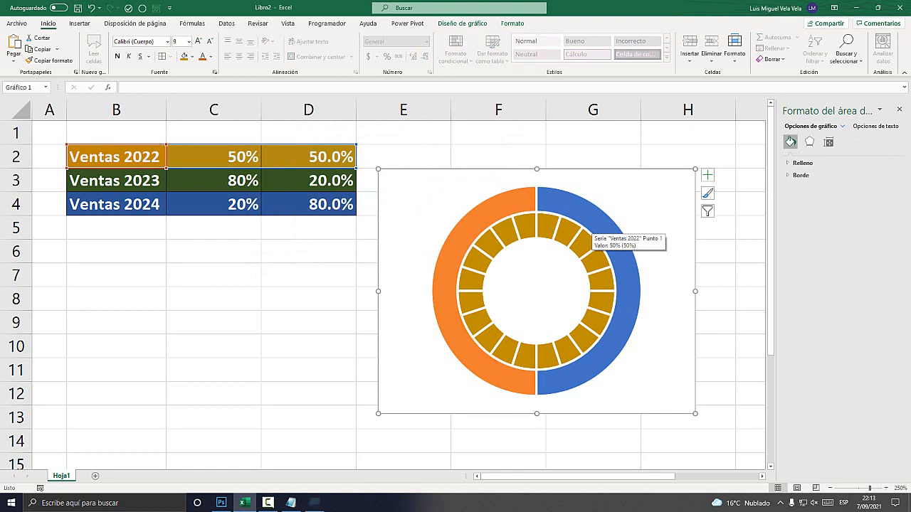
Set the Ventas 2022 percentage in cell C2 to 70%.
key(super+plus)
drag(593, 228, 626, 67)
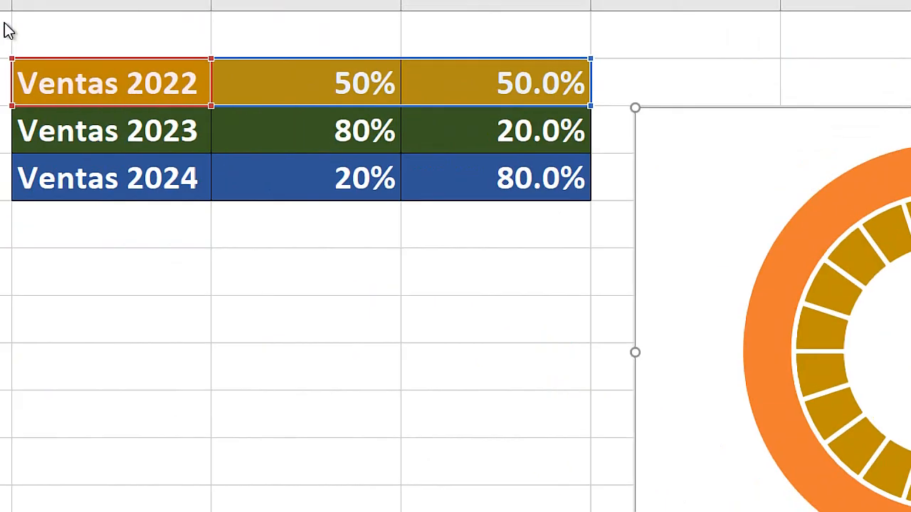
click(407, 102)
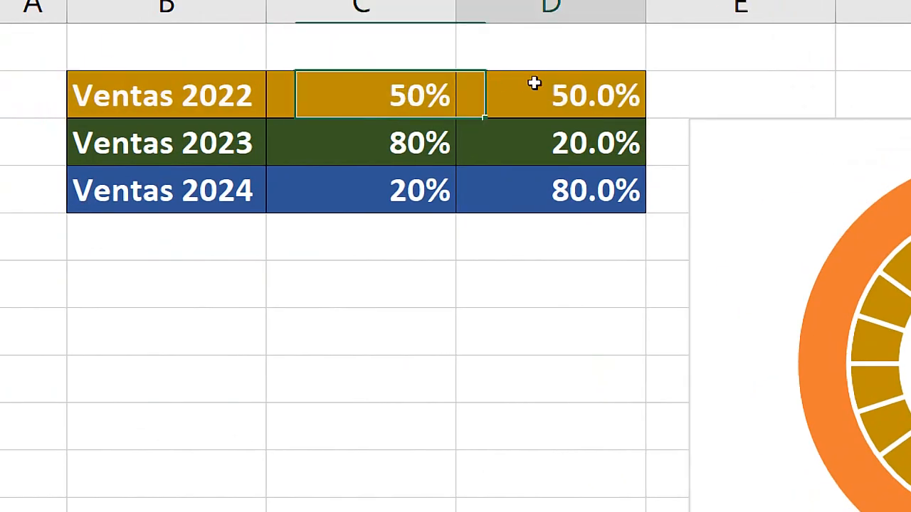
text(70)
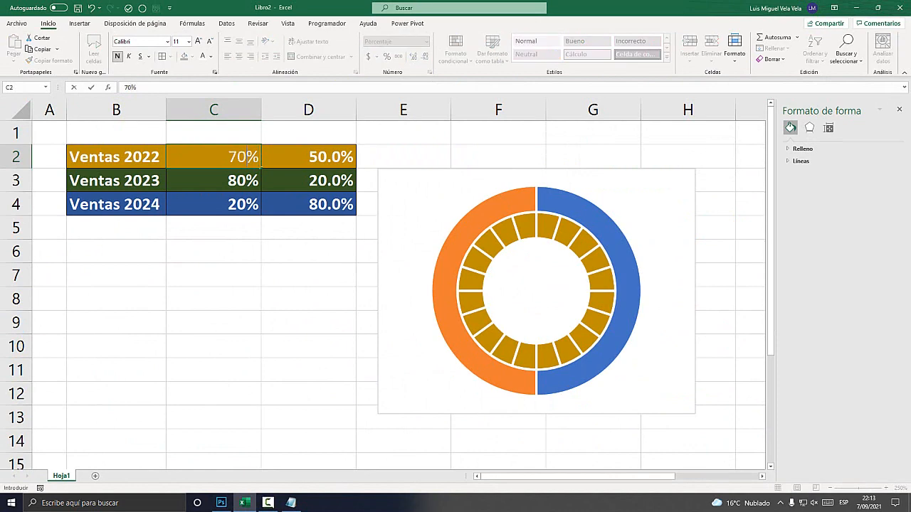
key(Return)
text(90)
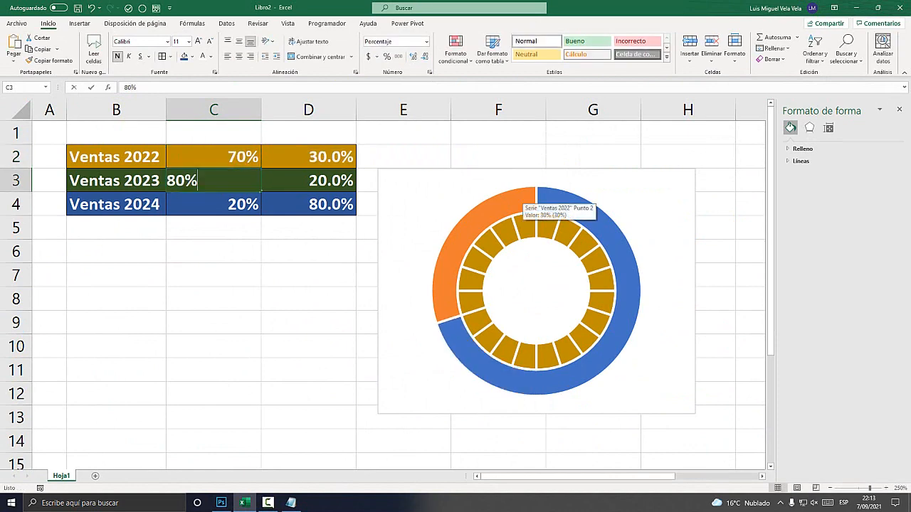
key(BackSpace)
key(super+plus)
key(BackSpace)
key(super+Escape)
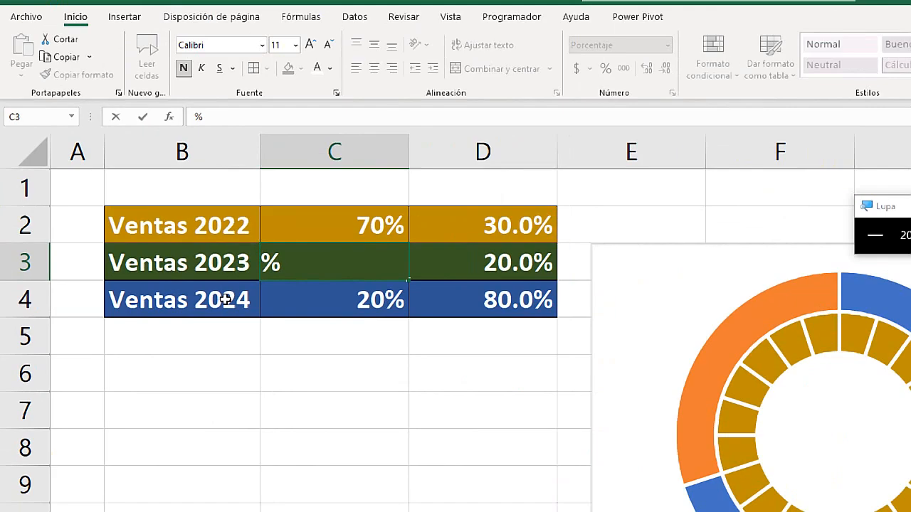
key(Escape)
Select the Ventas 2022 remainder in cell D2 and compare both percentages with the chart's outer ring.
key(Up)
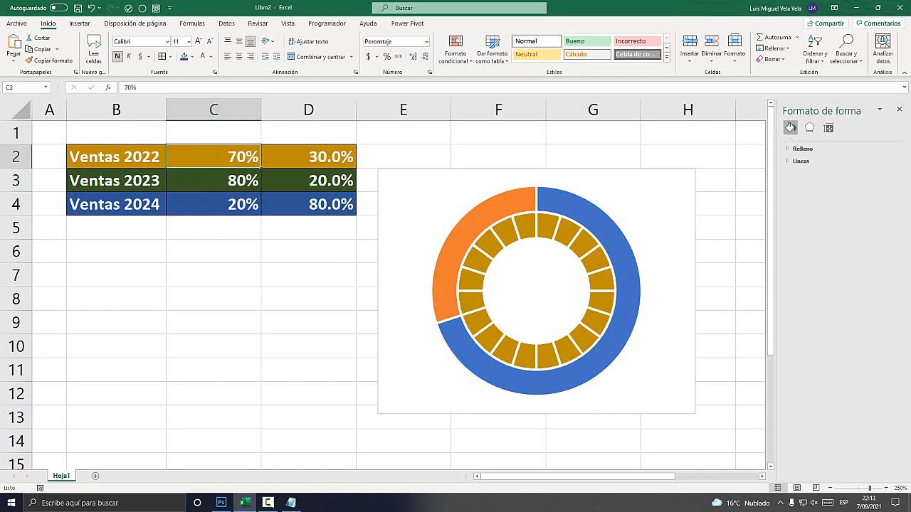
key(Right)
key(super+plus)
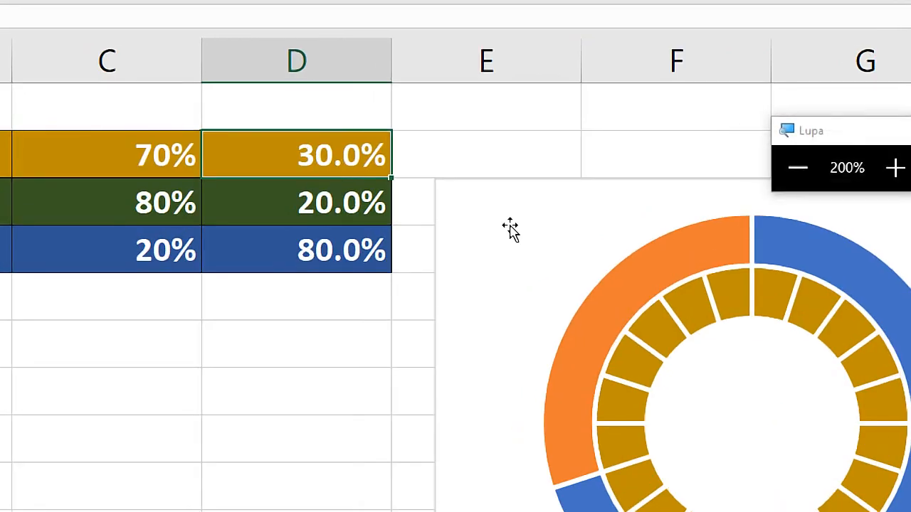
key(super+Escape)
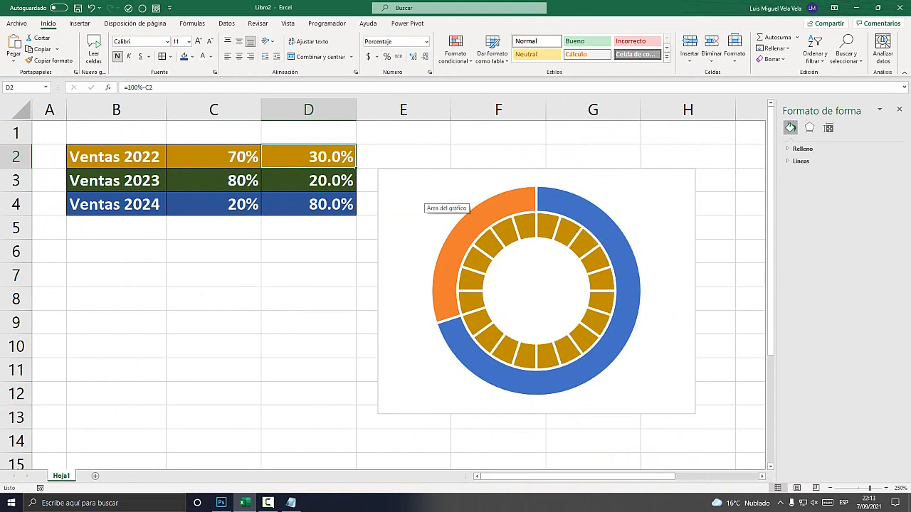
key(super+plus)
right_click(376, 175)
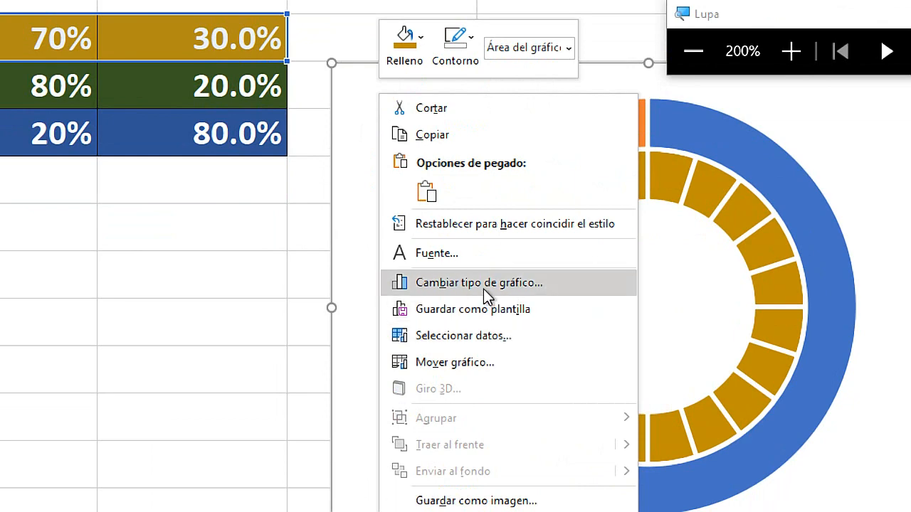
key(super+Escape)
Switch to Notepad and add "Cambiar tipo de gráfico" as point 4 of the procedure.
key(alt+Tab)
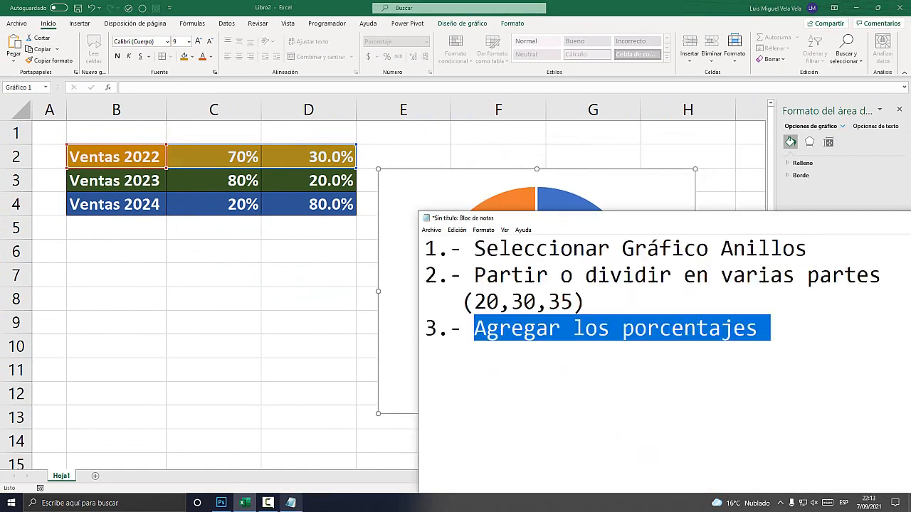
click(770, 329)
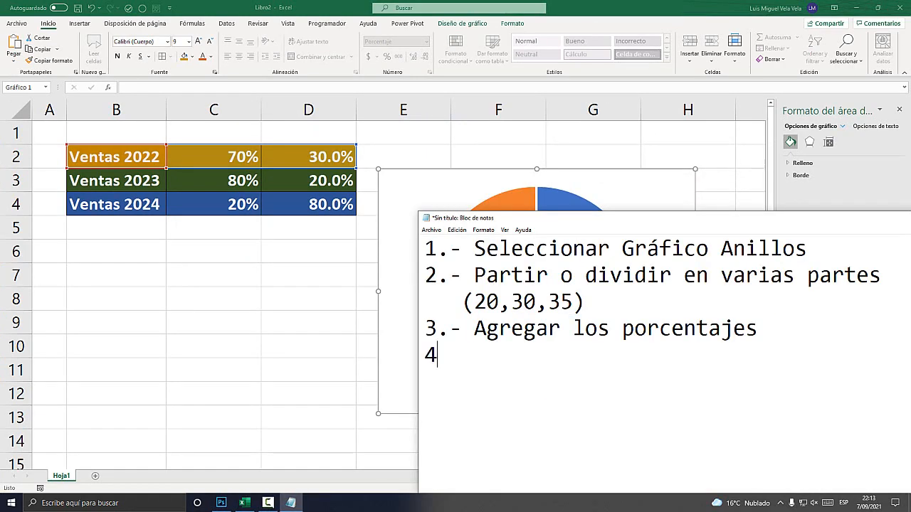
text(4.- Cambiar tipo)
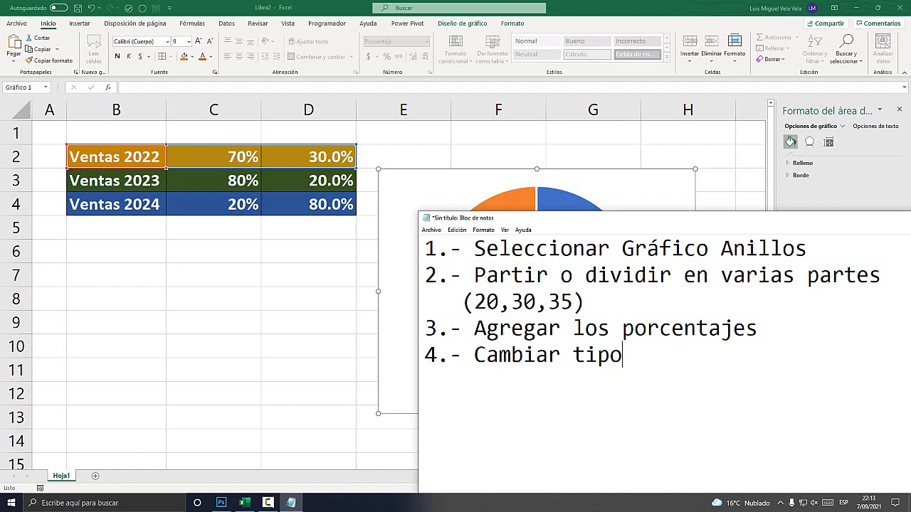
text( de gráfioco)
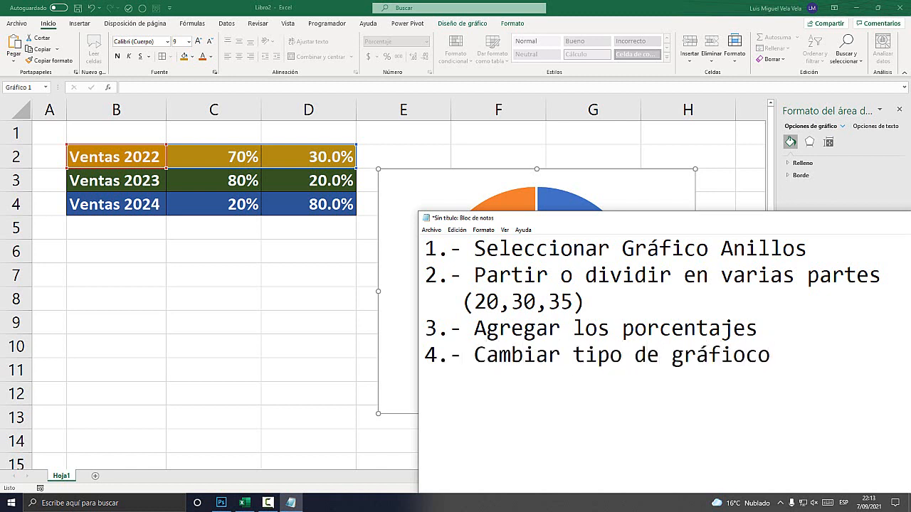
key(BackSpace)
key(BackSpace)
key(BackSpace)
text(co)
Switch to Excel and start changing the ring chart's type to a custom combination (Combinado).
click(244, 503)
right_click(416, 181)
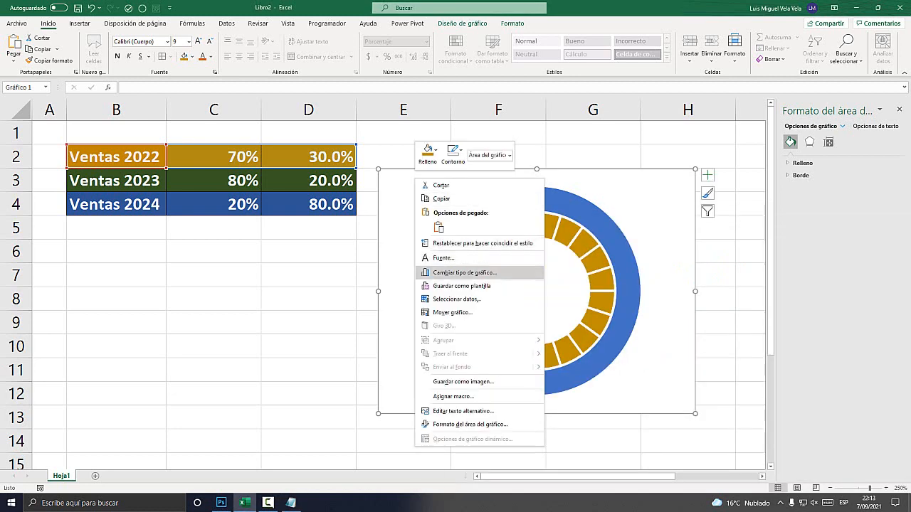
click(462, 272)
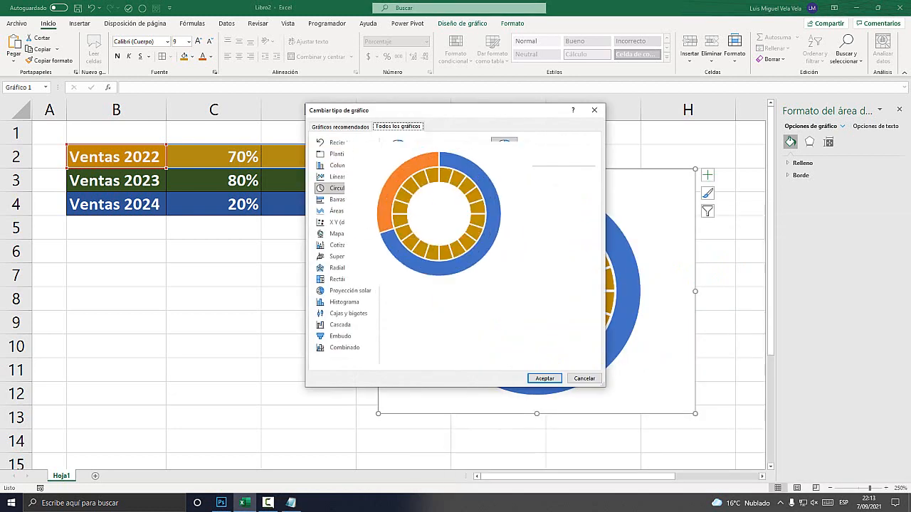
click(341, 188)
click(344, 348)
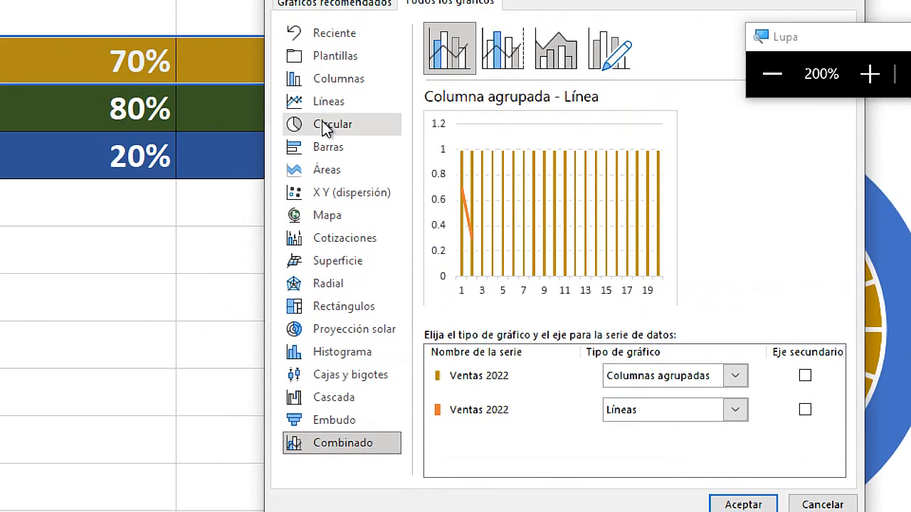
click(338, 191)
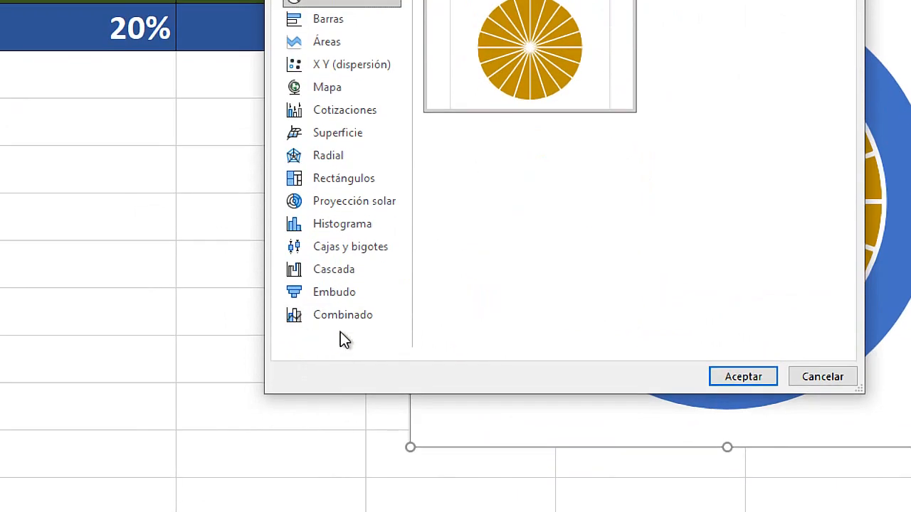
click(344, 314)
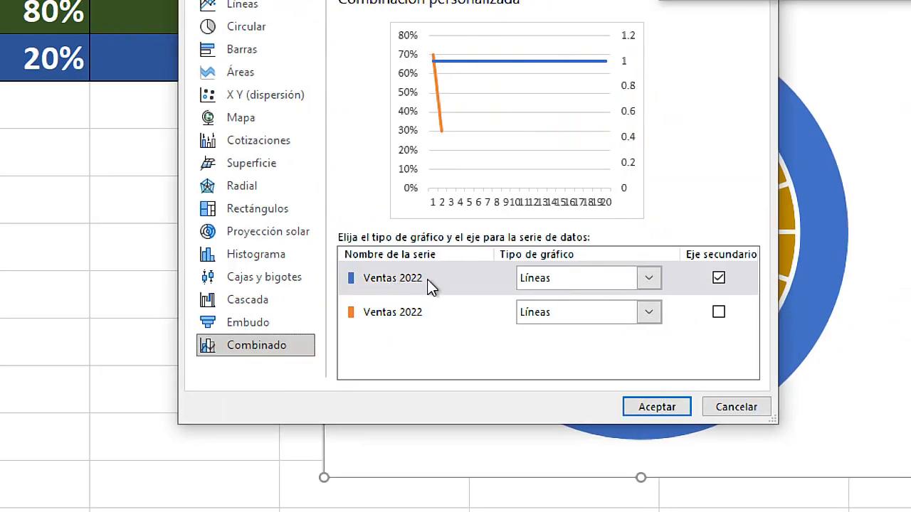
Set the chart type of both Ventas 2022 series in the combination to Anillos.
click(648, 278)
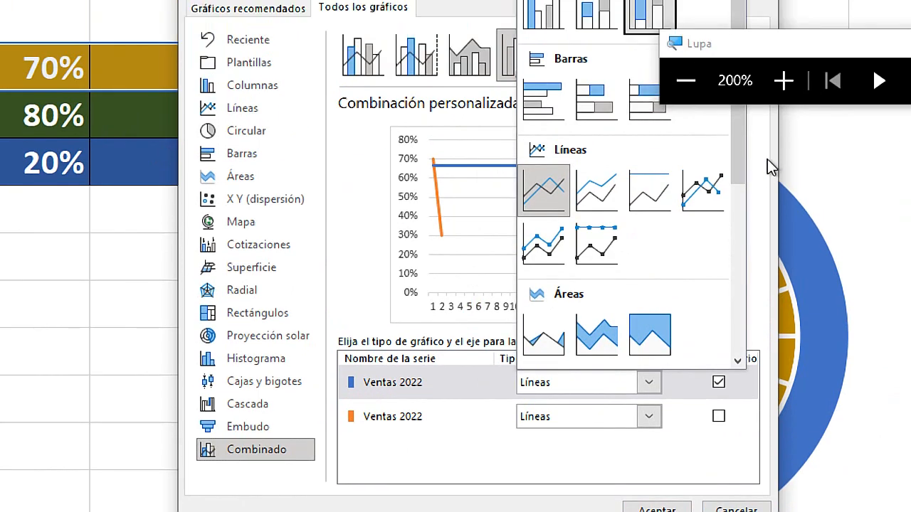
drag(736, 161, 734, 285)
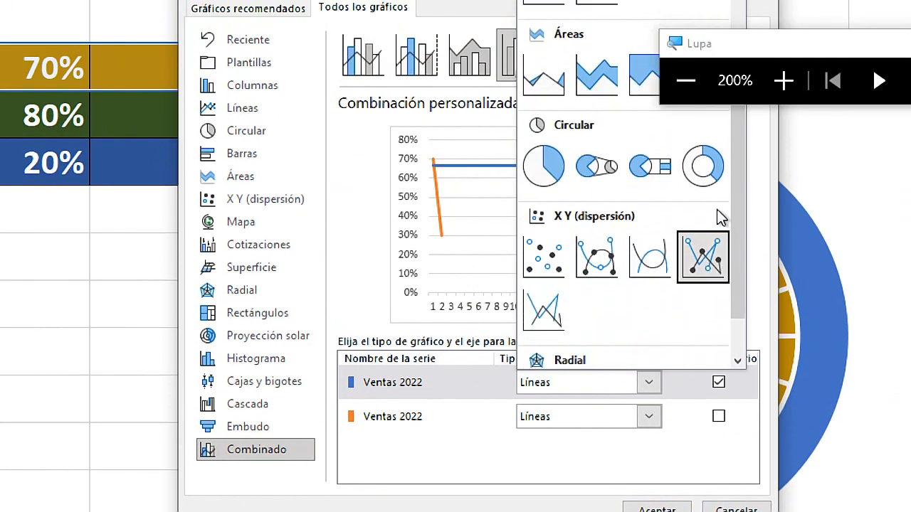
click(701, 171)
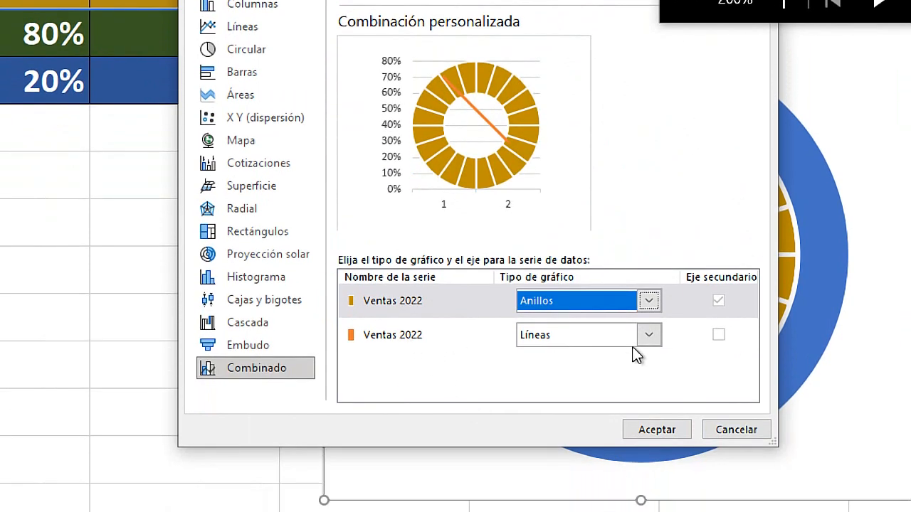
click(651, 336)
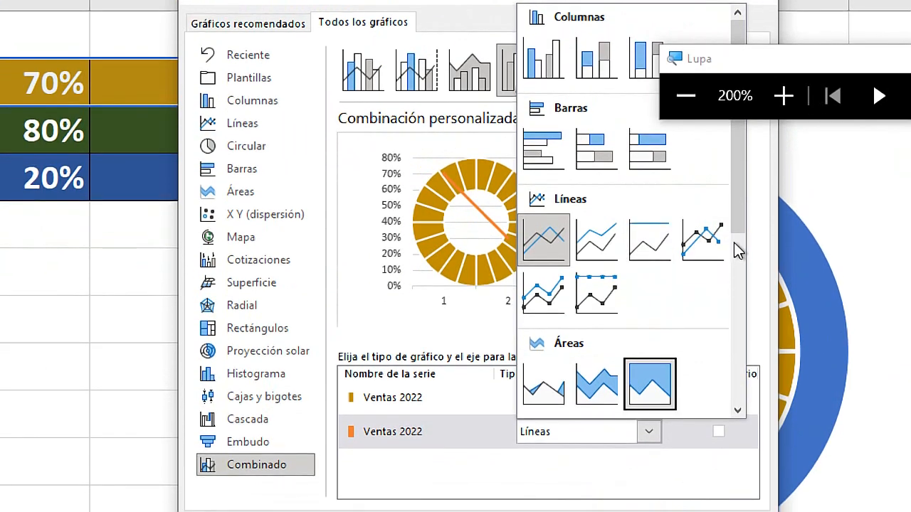
drag(733, 241, 736, 314)
click(698, 204)
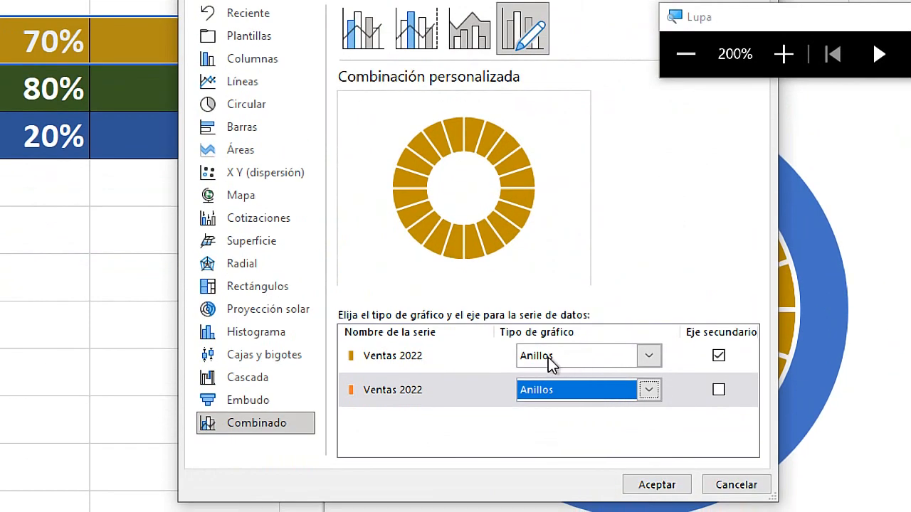
Plot only the second Ventas 2022 series, the percentages, on the secondary axis and accept the chart type change.
click(718, 390)
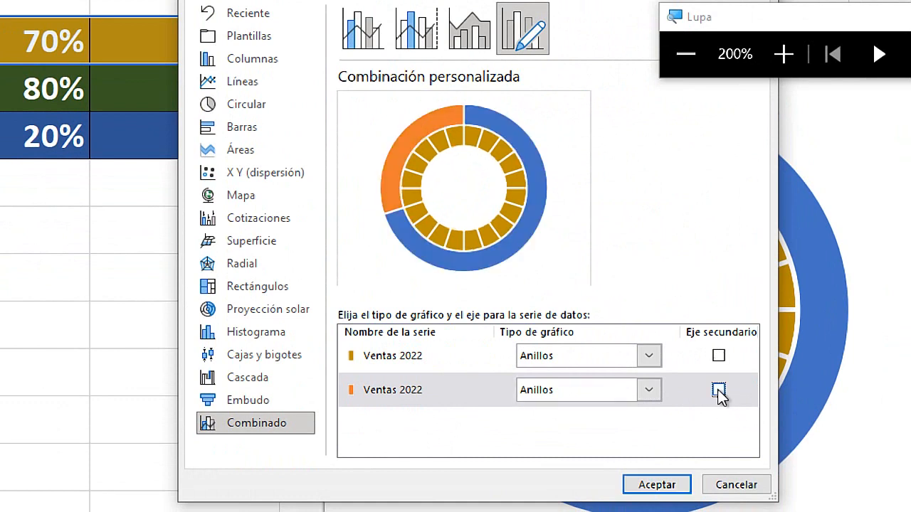
click(718, 390)
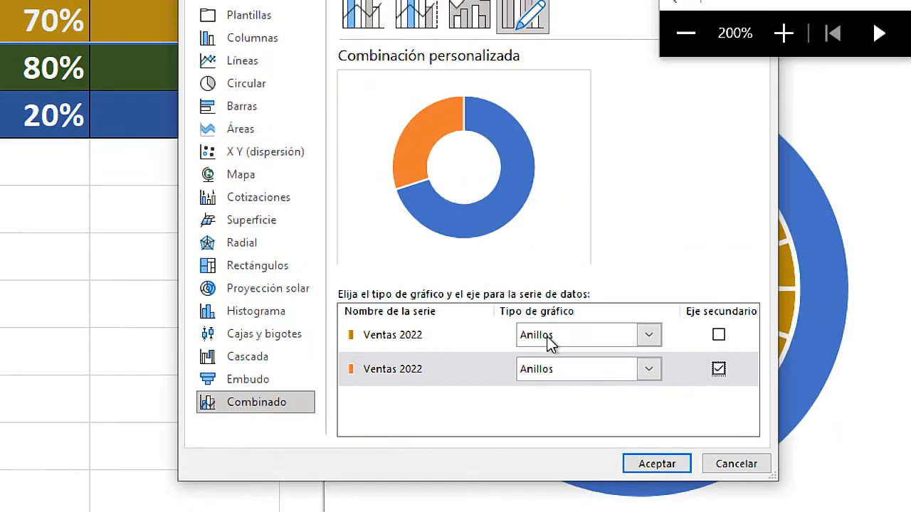
click(648, 334)
click(649, 370)
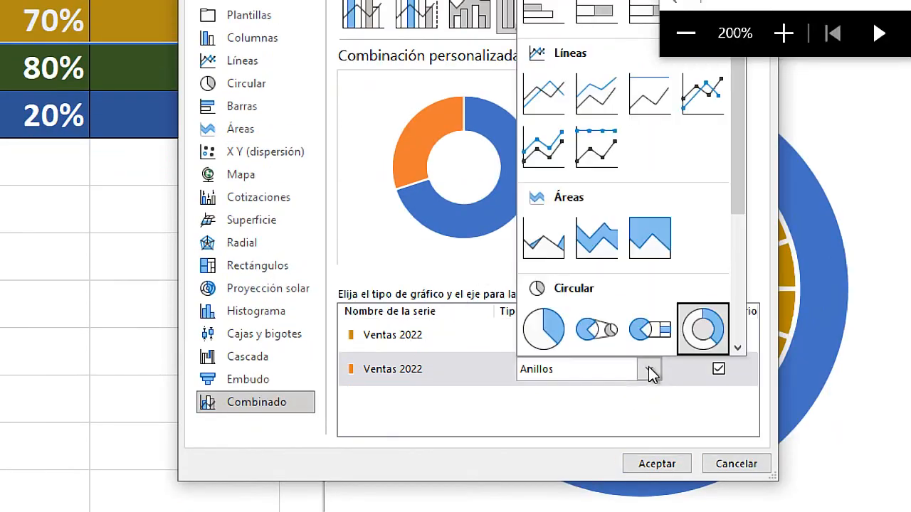
click(648, 370)
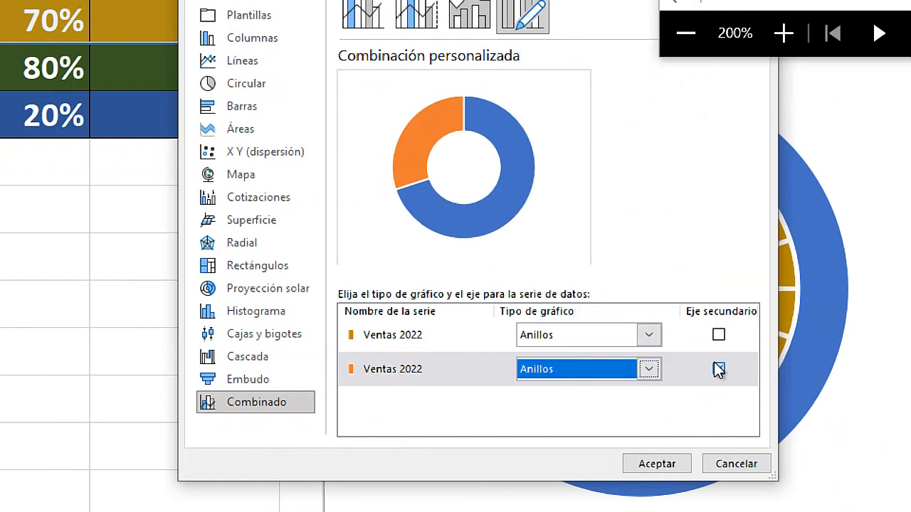
click(657, 463)
Select the blue 70% point of the percentage ring and set its fill to Sin relleno.
key(super+Escape)
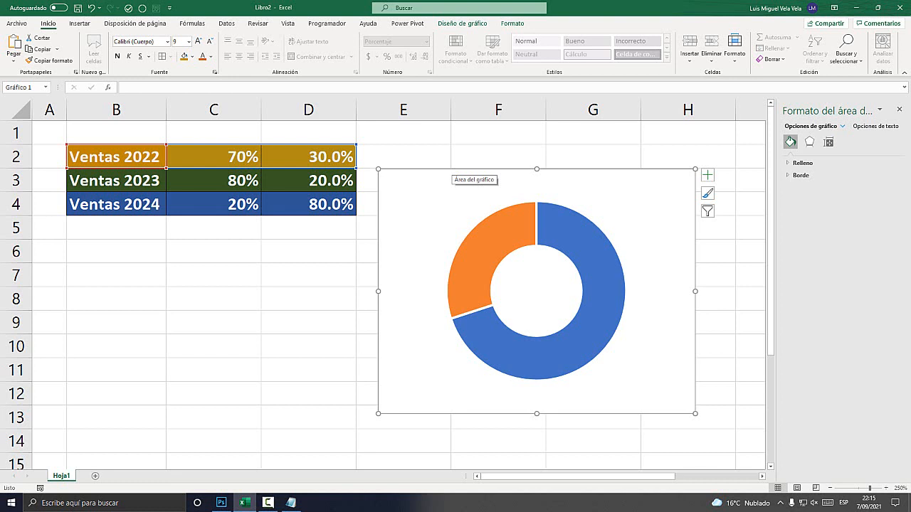
mouse_move(542, 240)
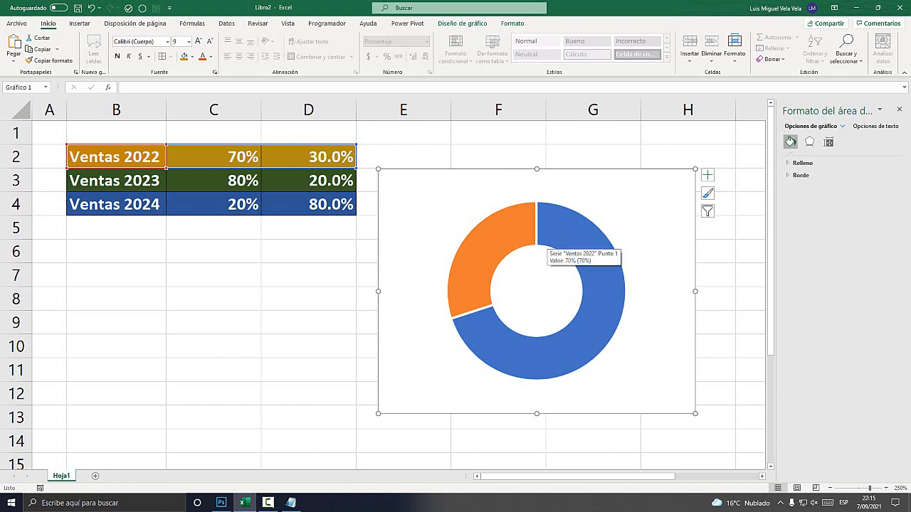
click(542, 240)
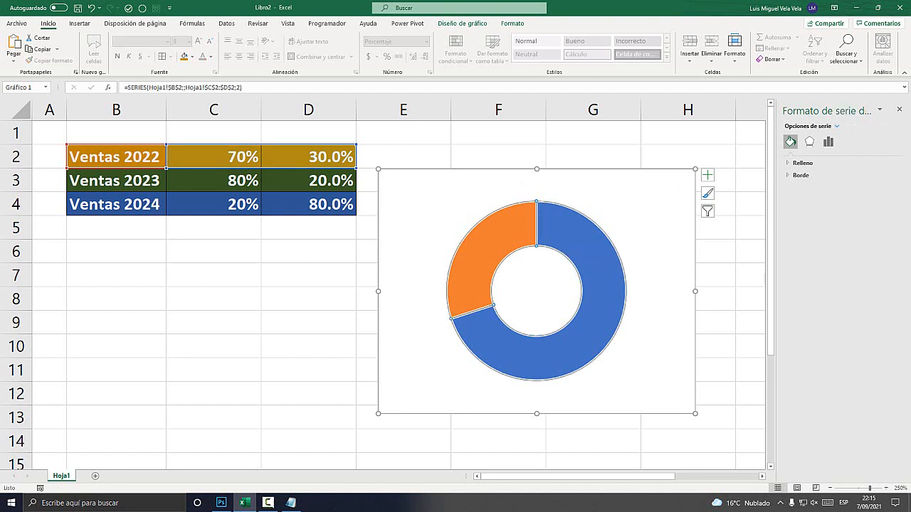
mouse_move(569, 255)
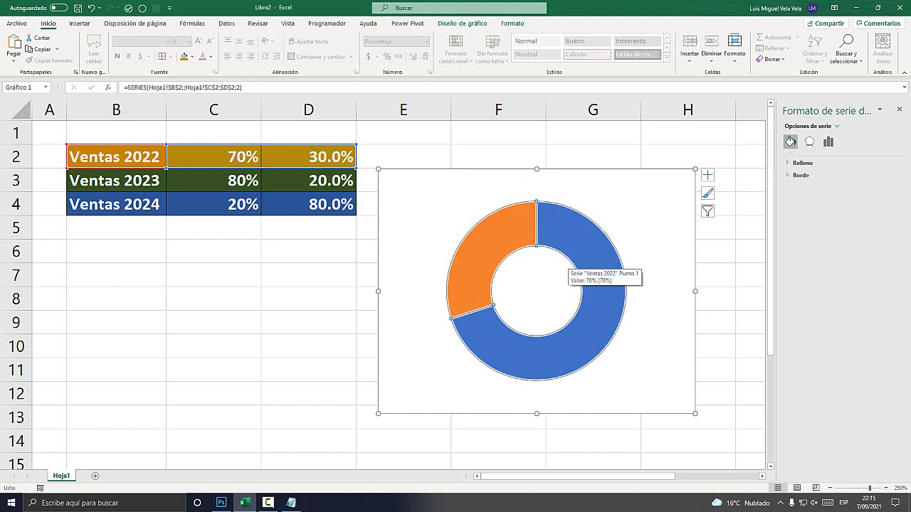
key(super+plus)
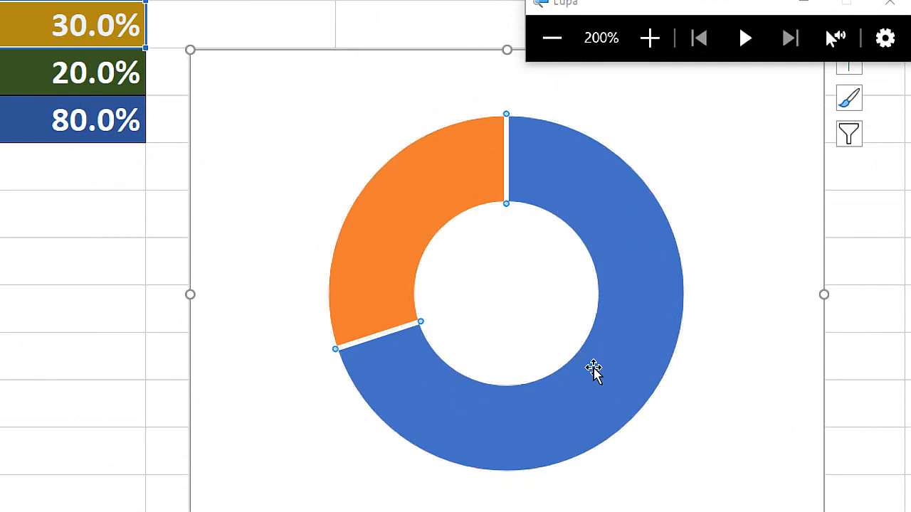
key(super+Escape)
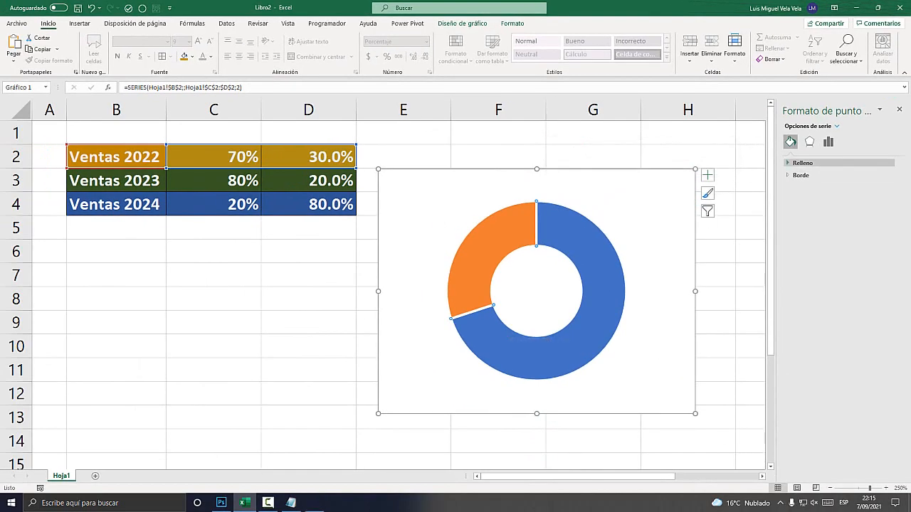
key(super+plus)
click(788, 163)
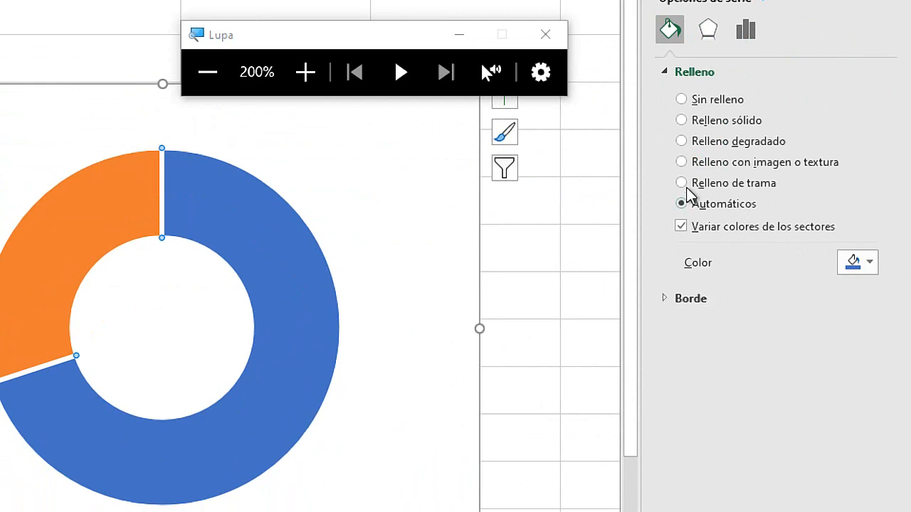
click(685, 101)
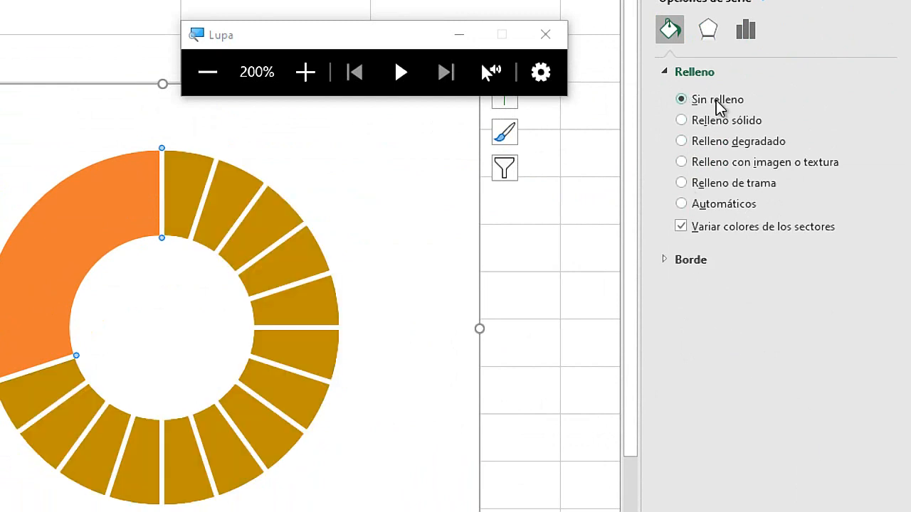
key(super+Escape)
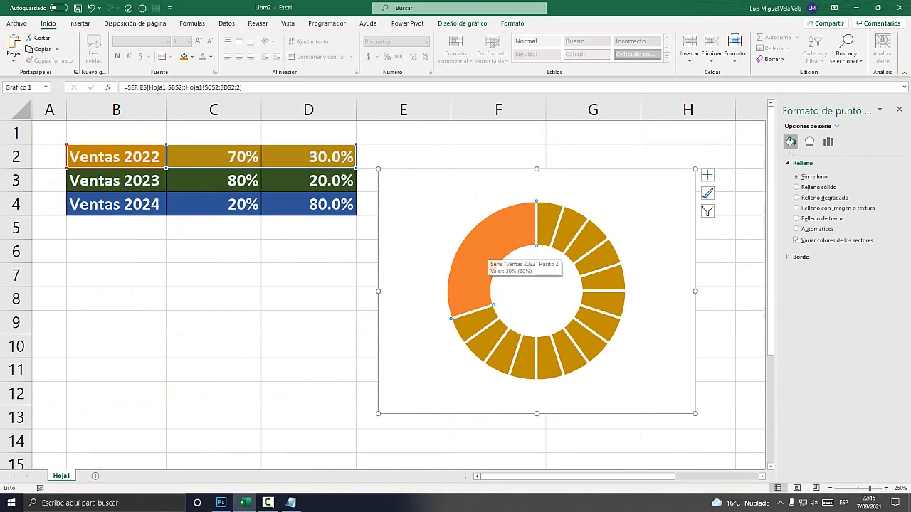
Give the orange 30% point a solid white fill with about 24% transparency, and deselect the chart.
key(super+plus)
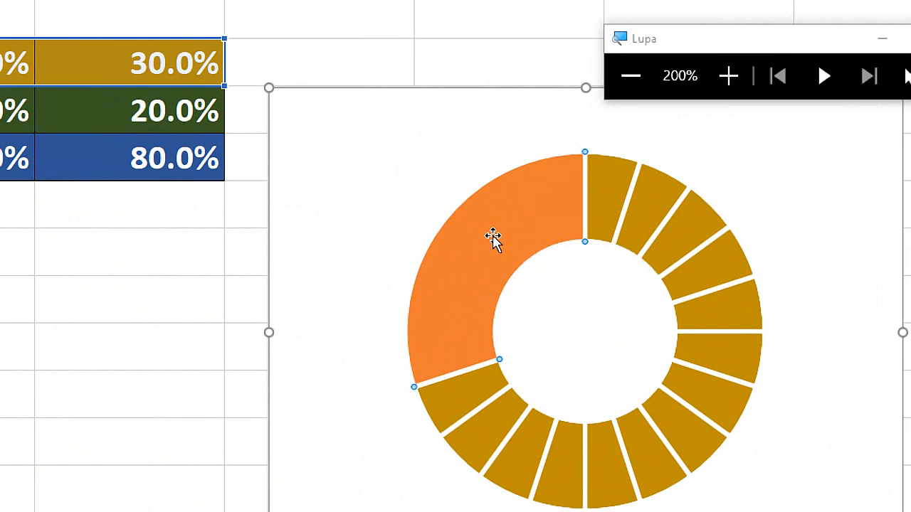
key(super+Escape)
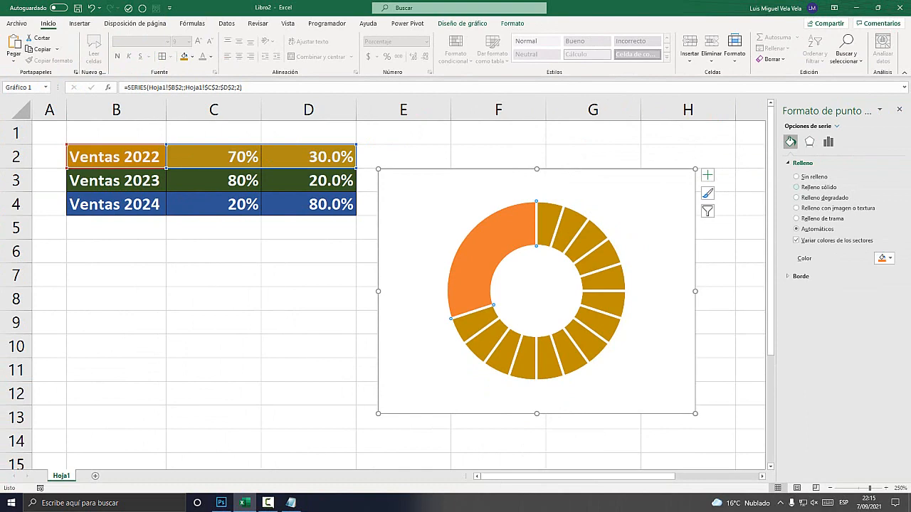
key(super+plus)
click(804, 188)
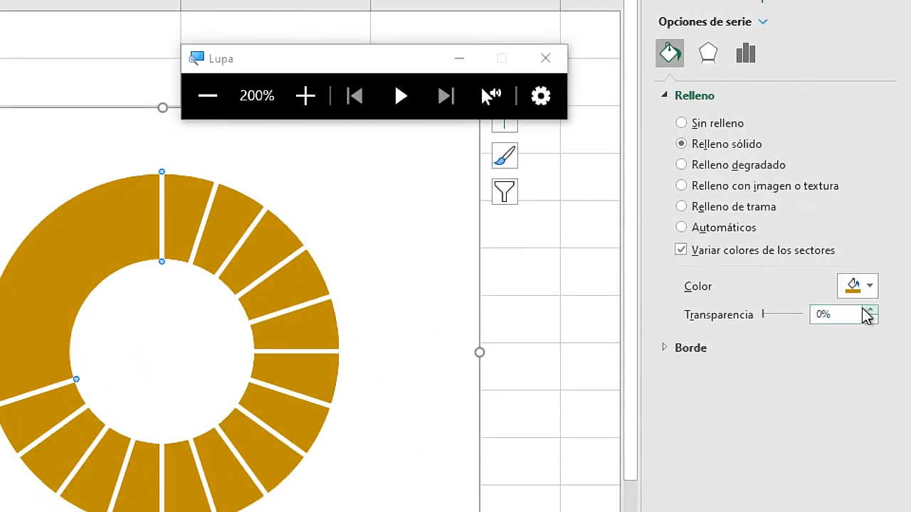
click(864, 286)
click(760, 335)
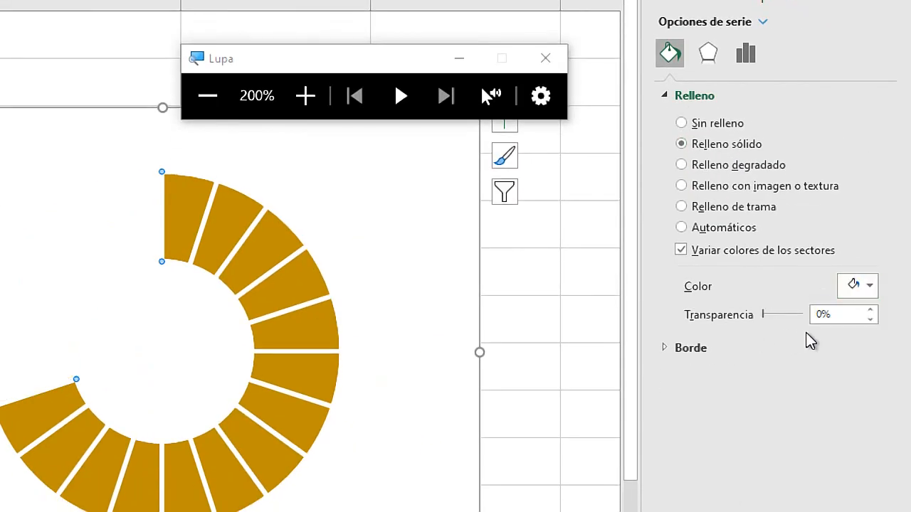
click(870, 312)
click(871, 312)
click(870, 311)
click(871, 312)
click(871, 312)
click(870, 312)
key(super+Escape)
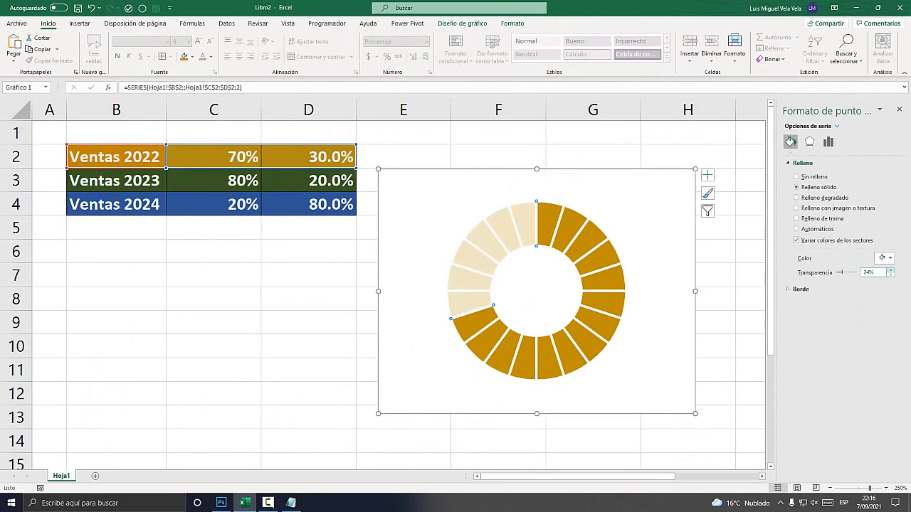
click(308, 299)
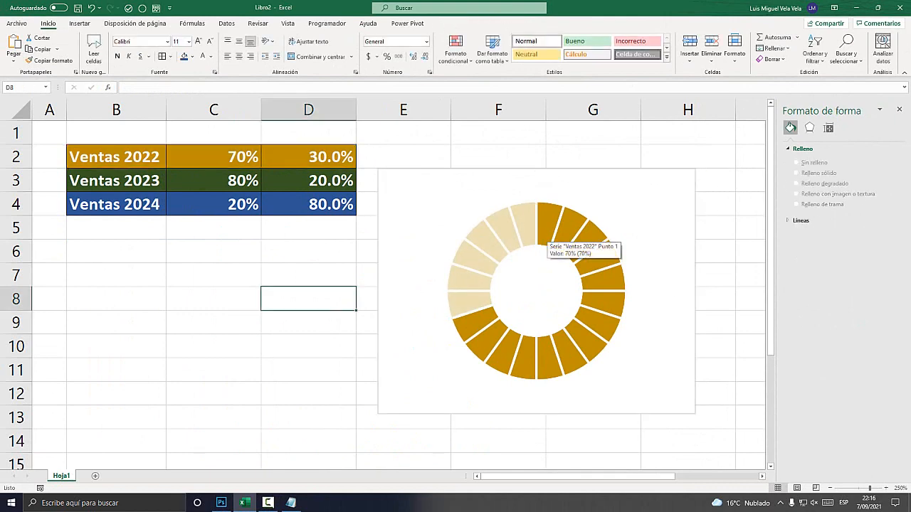
key(super+plus)
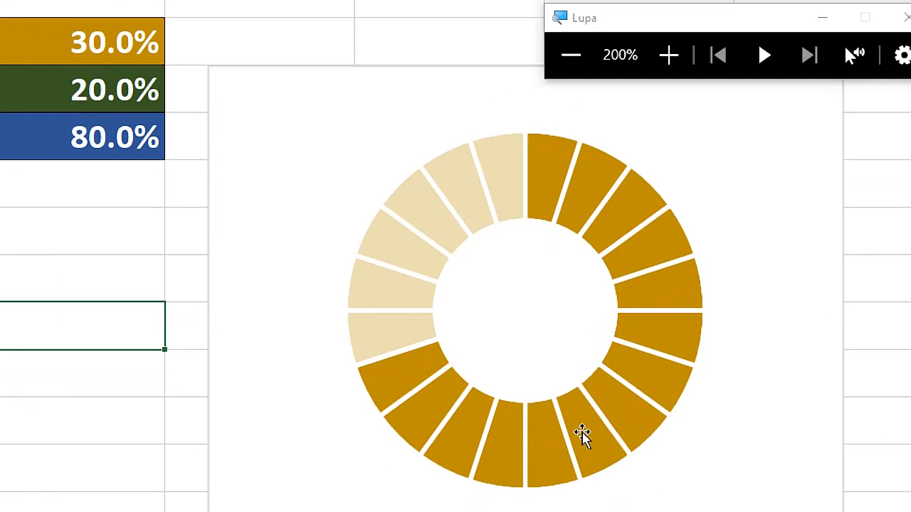
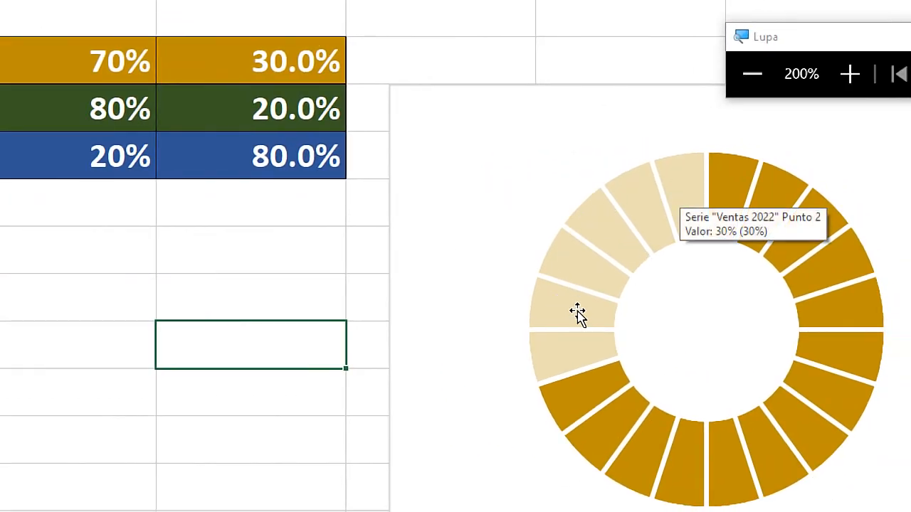
Shrink the Ventas 2022 chart and fit it under the sales table across columns B to D, then deselect it.
key(super+Escape)
click(418, 203)
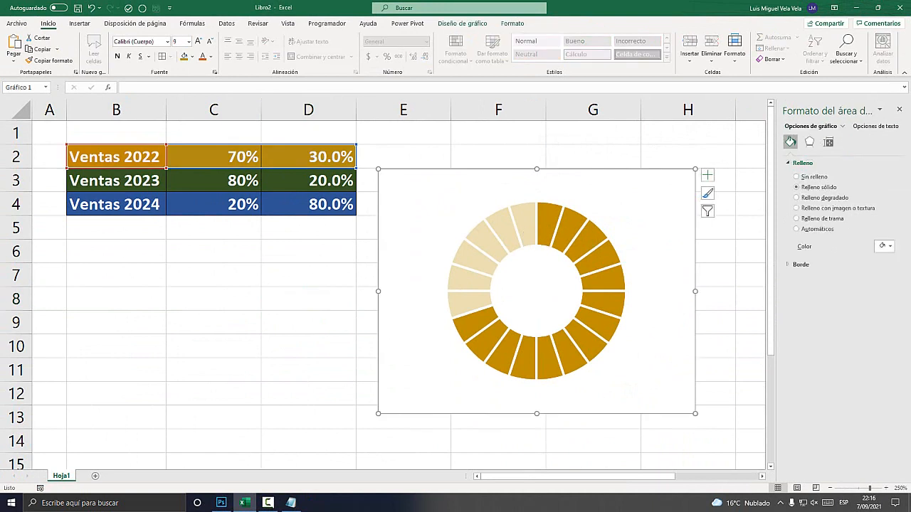
drag(378, 168, 91, 246)
drag(341, 446, 367, 459)
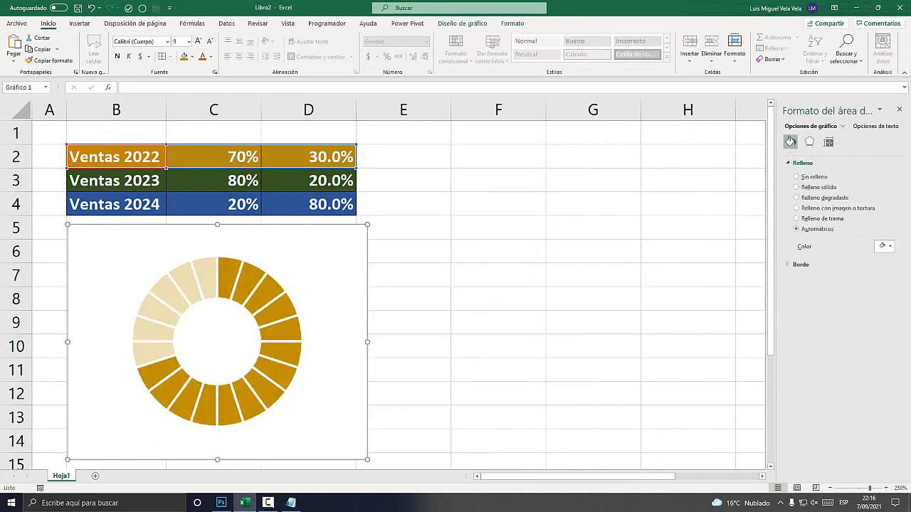
drag(469, 346, 434, 347)
text(-)
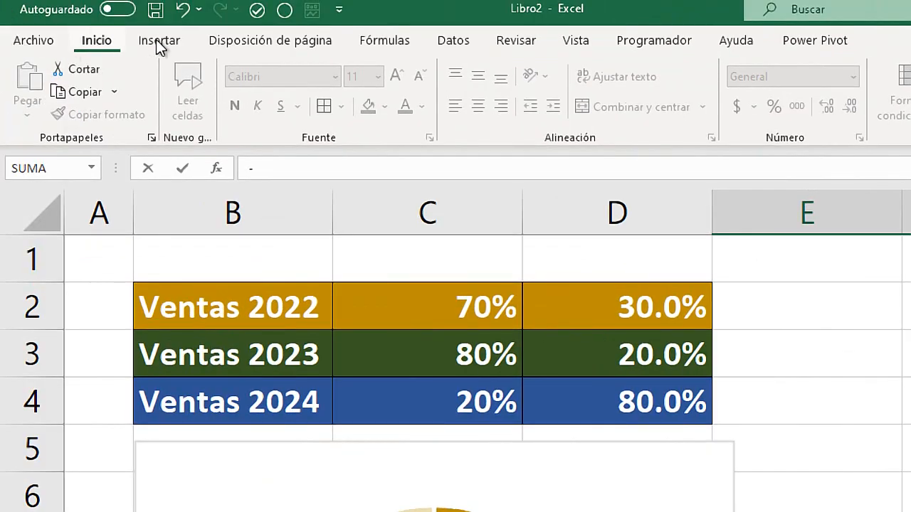
Draw a rectangle shape about 1.2 cm high and 2.5 cm wide over columns E and F, beside the chart.
click(80, 23)
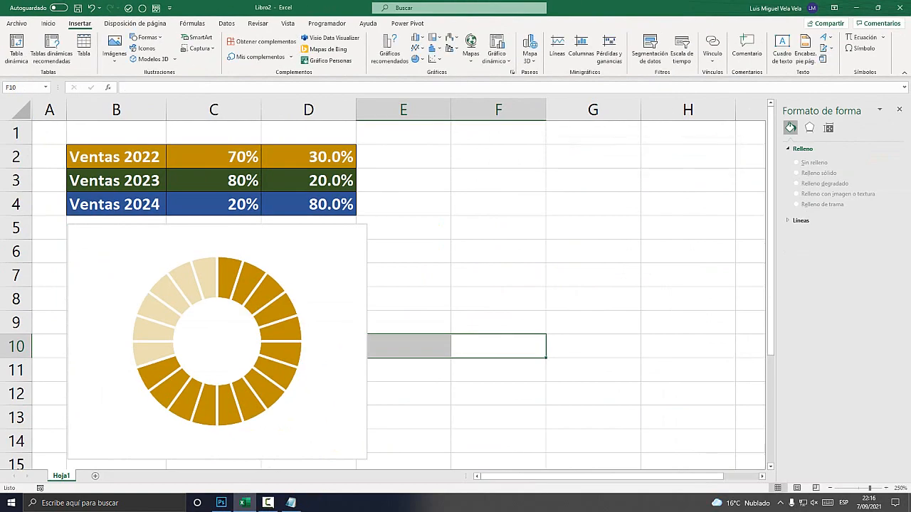
click(807, 401)
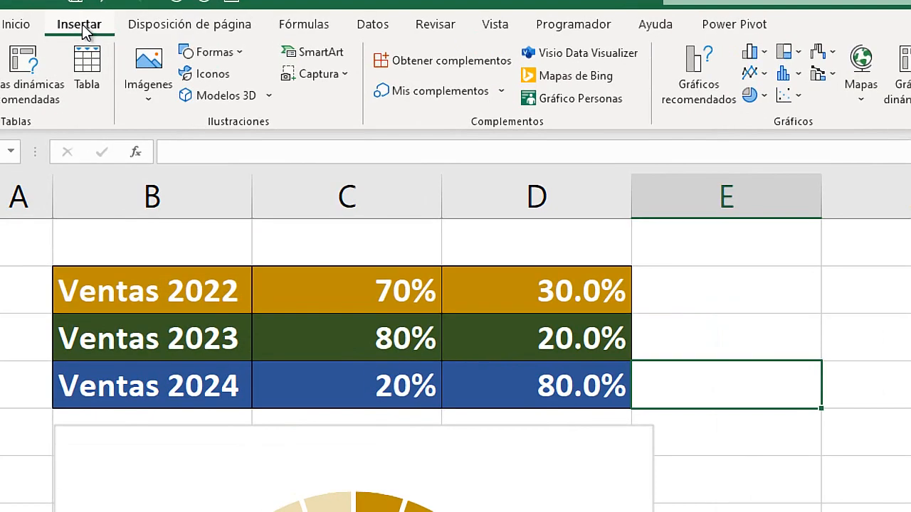
click(153, 37)
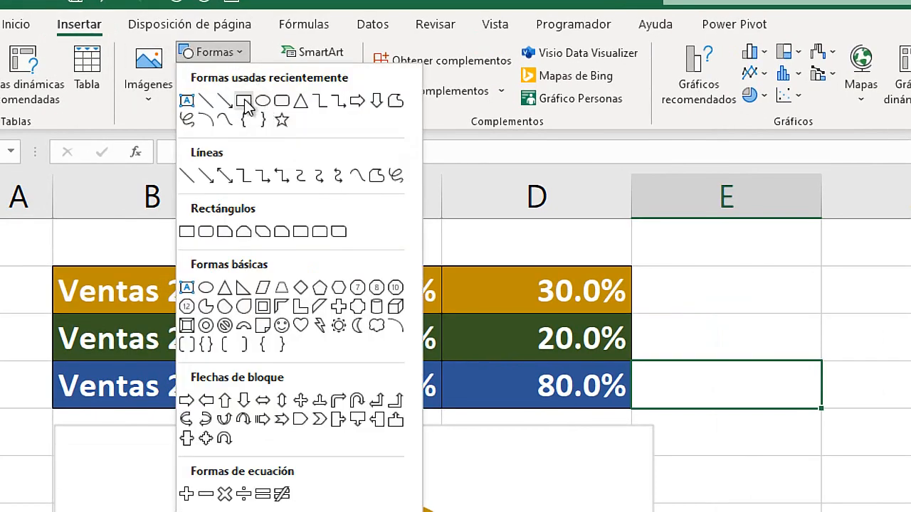
click(189, 235)
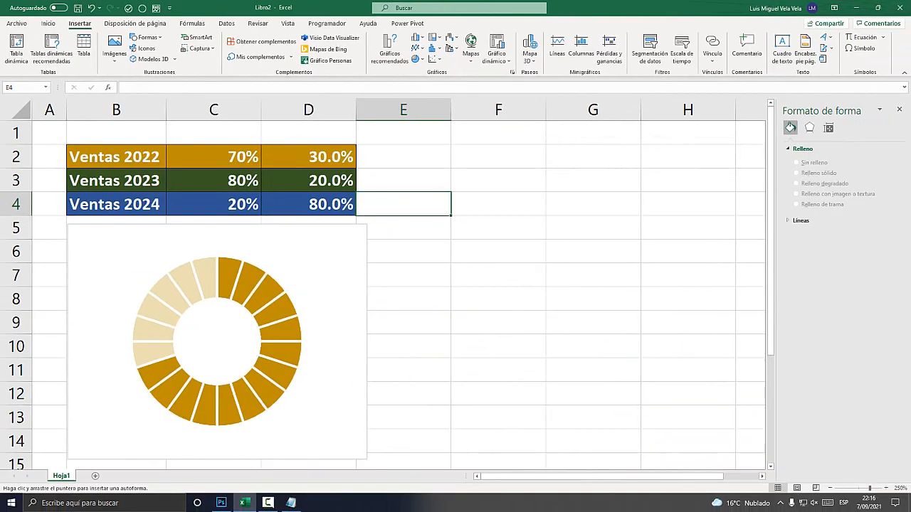
drag(406, 248, 519, 300)
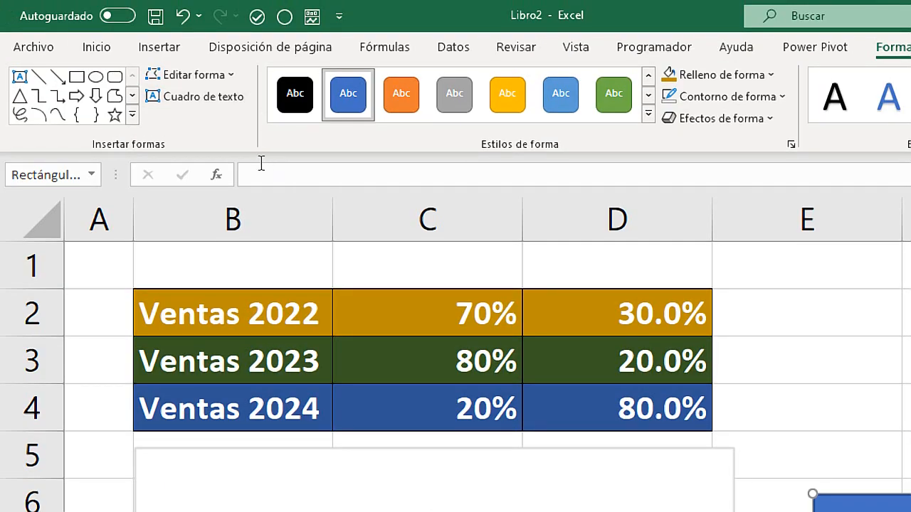
Link the rectangle's text to cell C2 with =$C$2 and move the shape over the ring's centre.
click(130, 86)
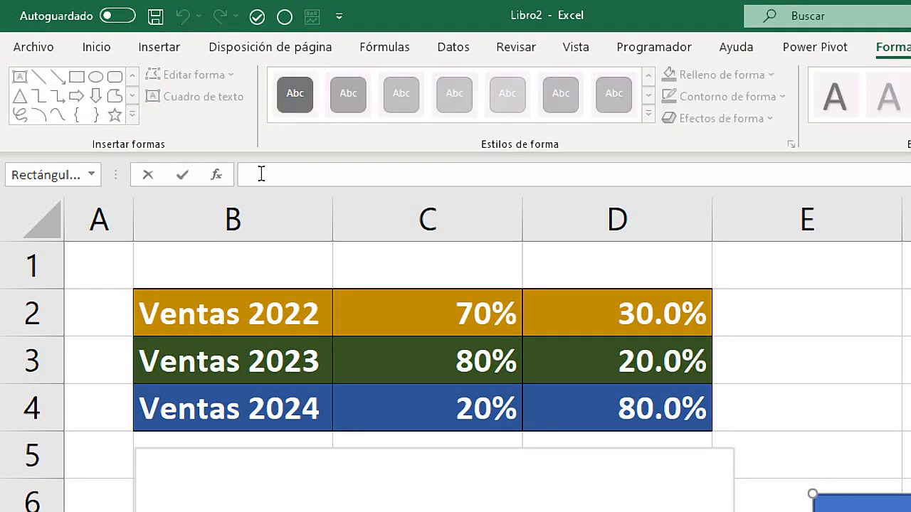
click(490, 318)
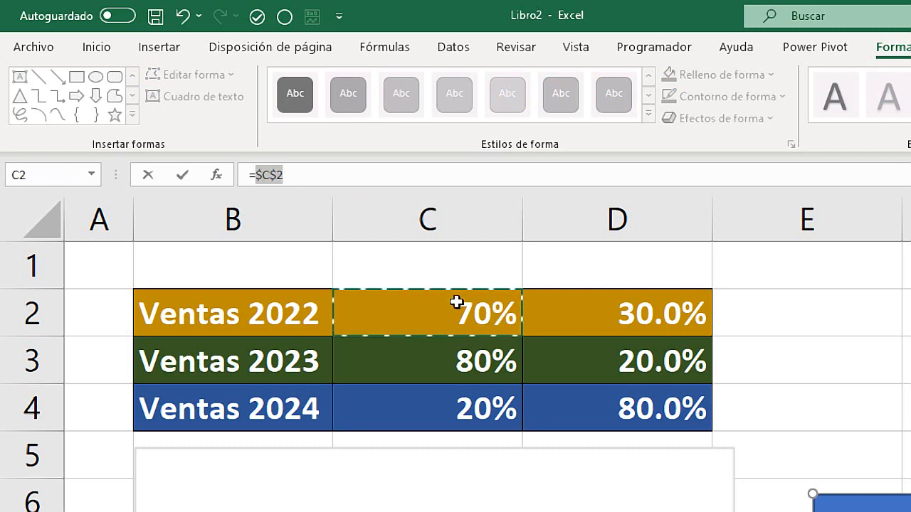
click(283, 175)
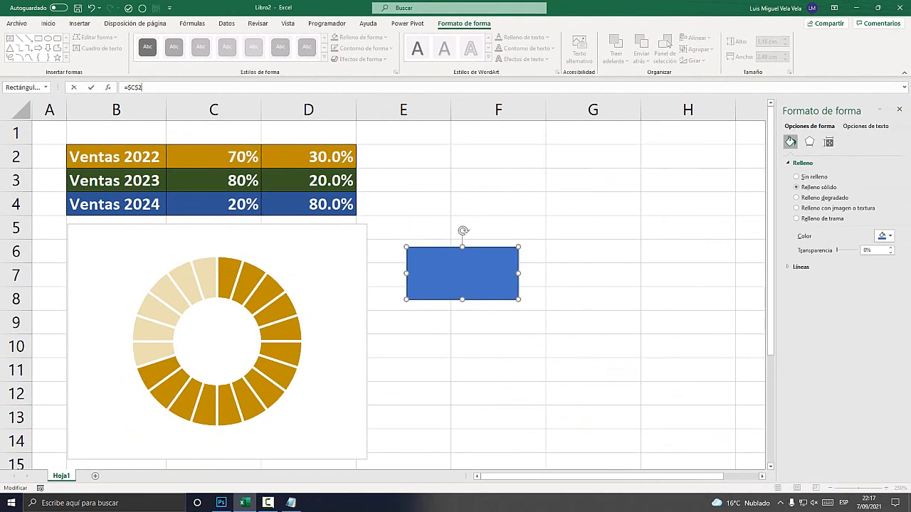
key(Return)
drag(462, 273, 258, 341)
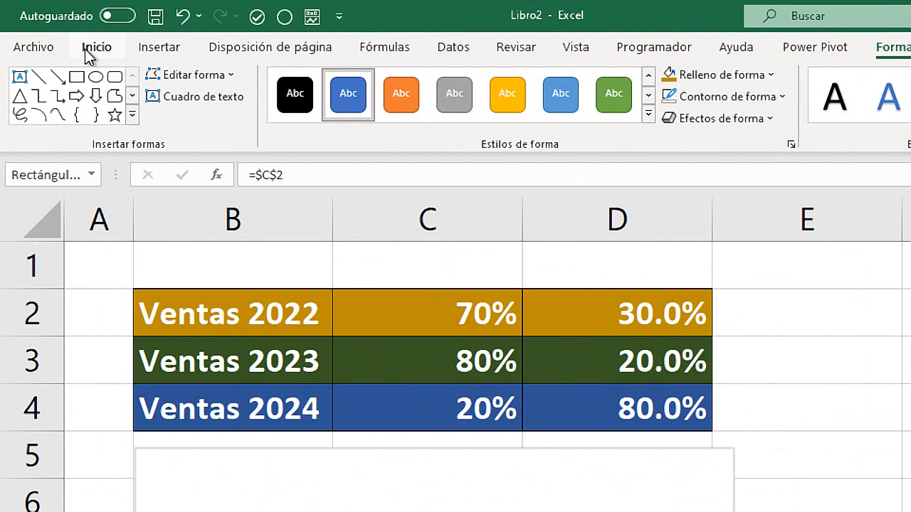
Set the rectangle's text color to the dark gold of the ring and deselect the shape.
click(47, 23)
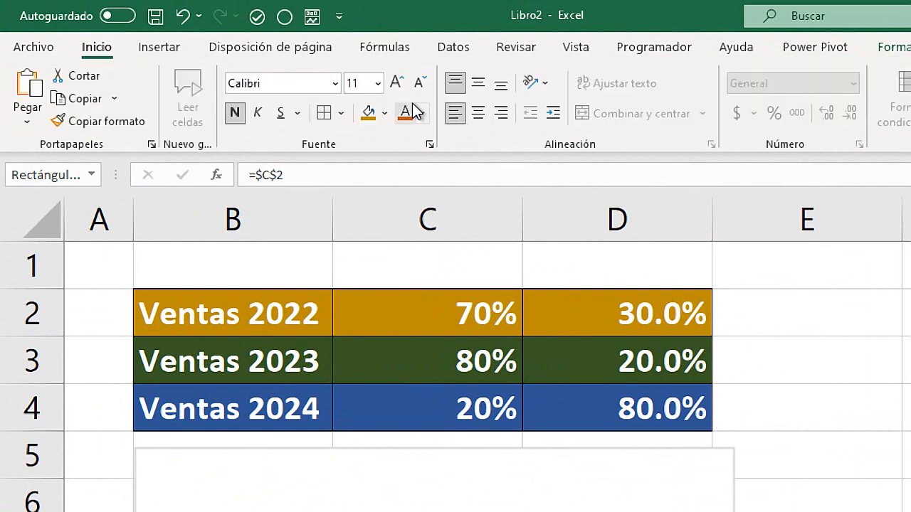
click(421, 113)
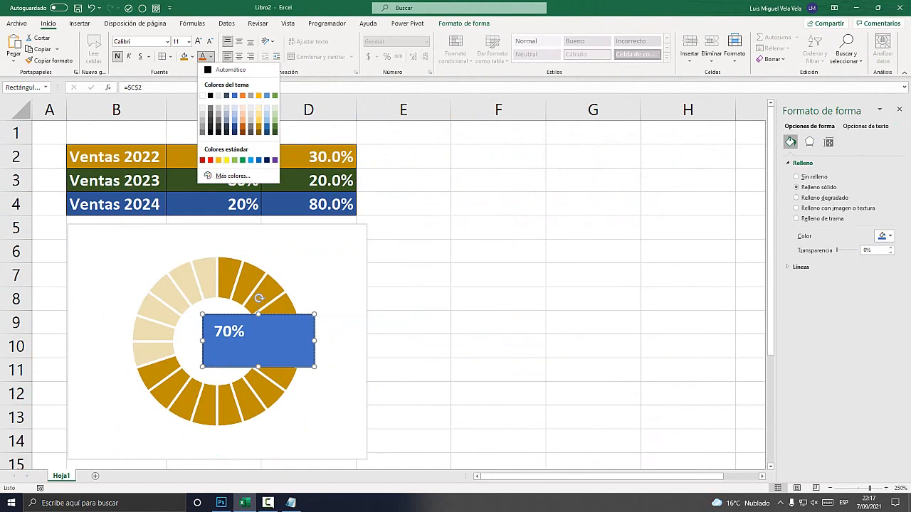
click(259, 126)
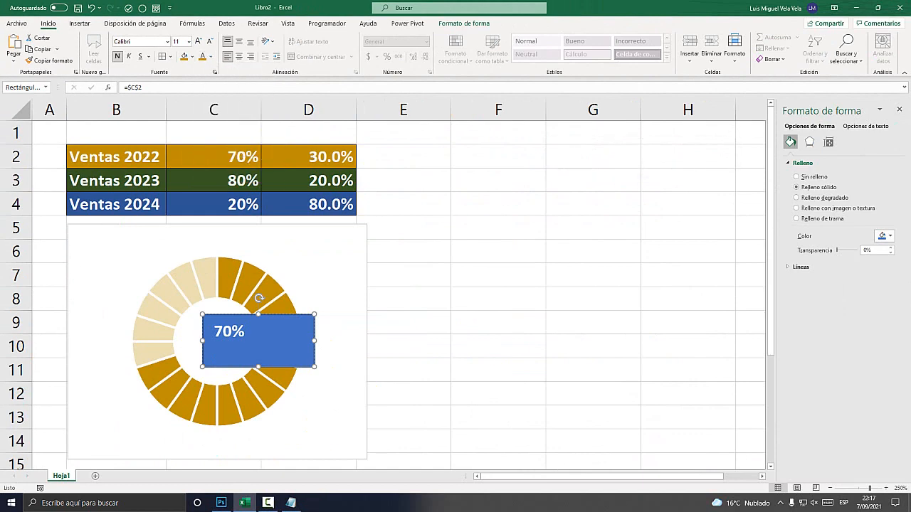
click(498, 299)
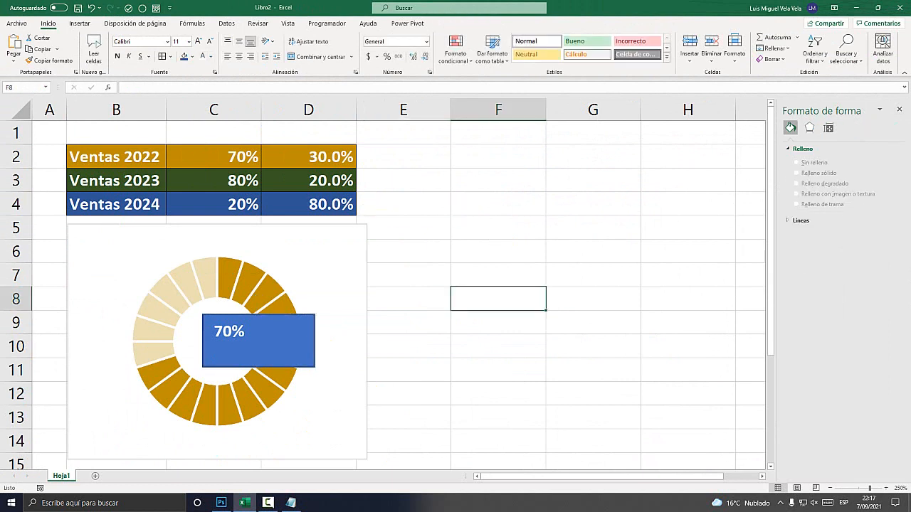
Remove both the fill and the outline of the rectangle holding the percentage.
click(274, 315)
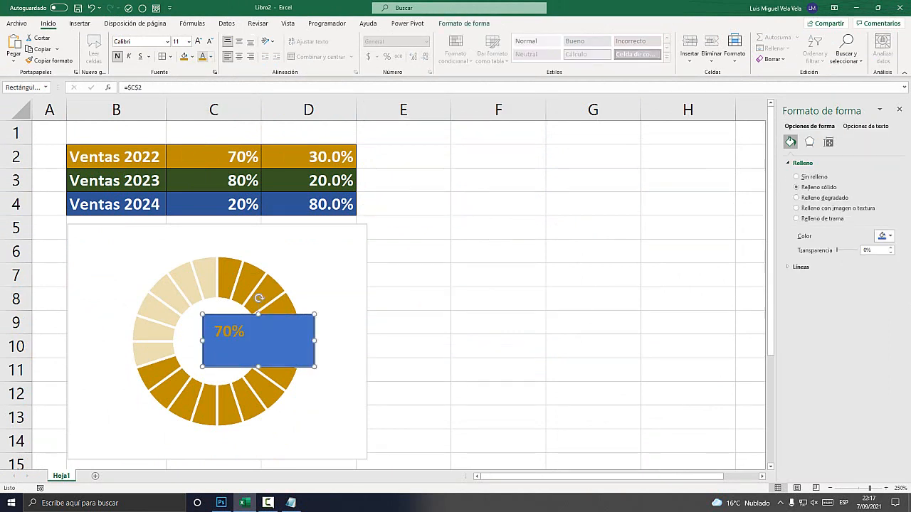
click(191, 56)
click(206, 175)
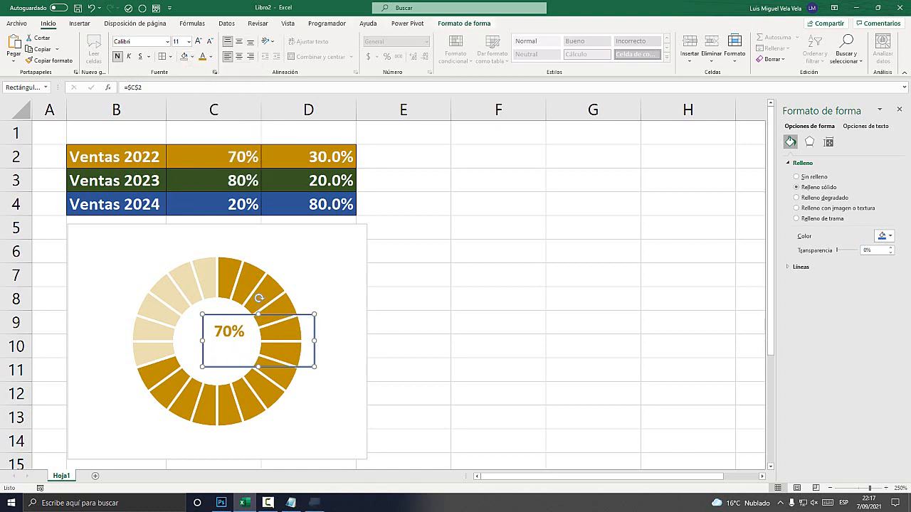
key(super+plus)
click(470, 26)
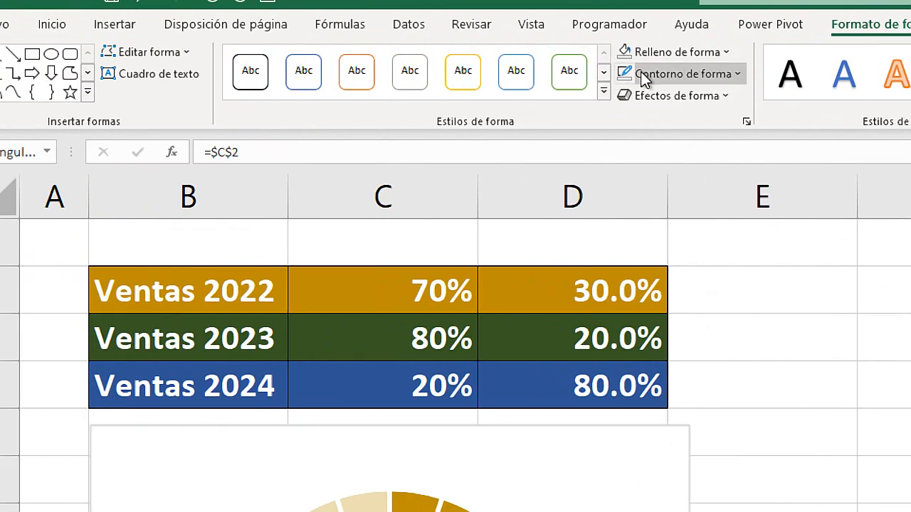
click(643, 76)
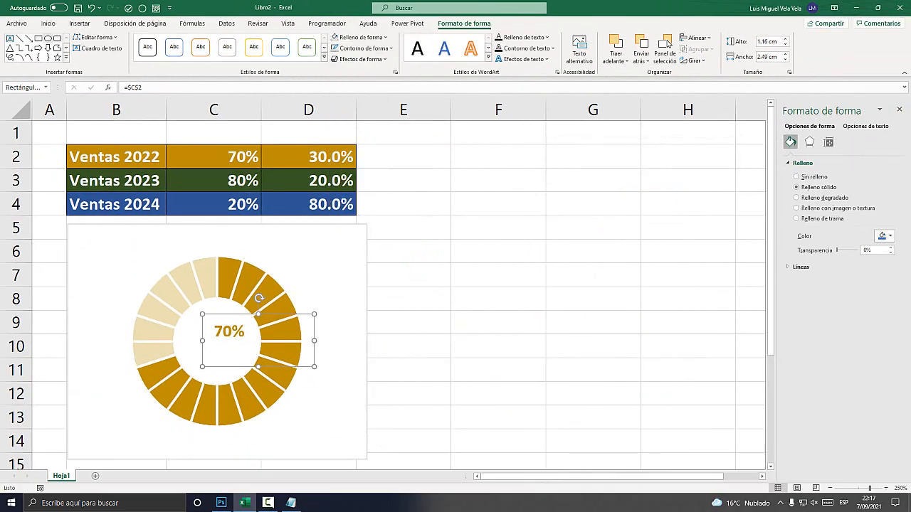
Set the font of the percentage label to Brush Script MT.
click(48, 23)
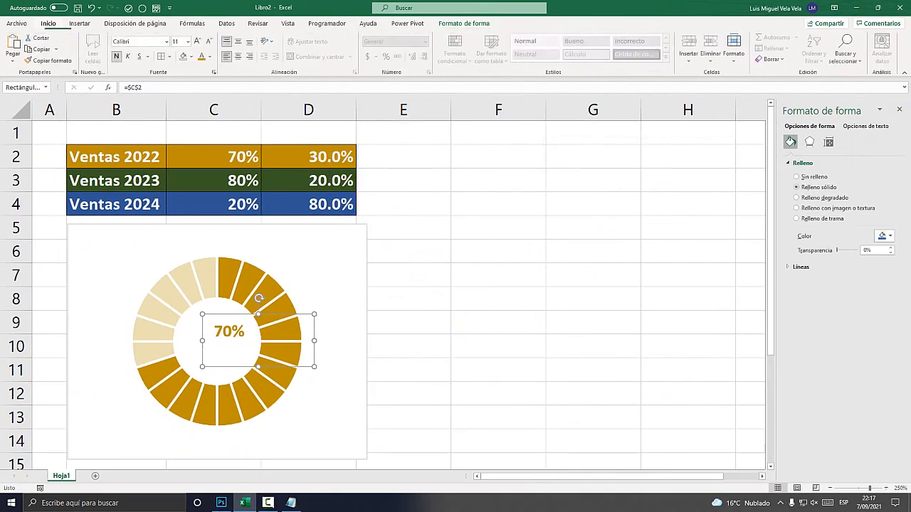
key(super+plus)
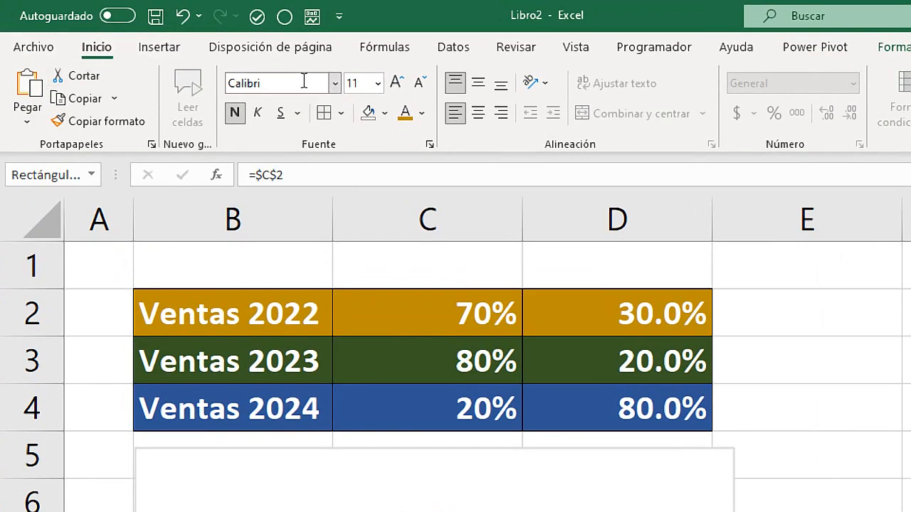
click(335, 83)
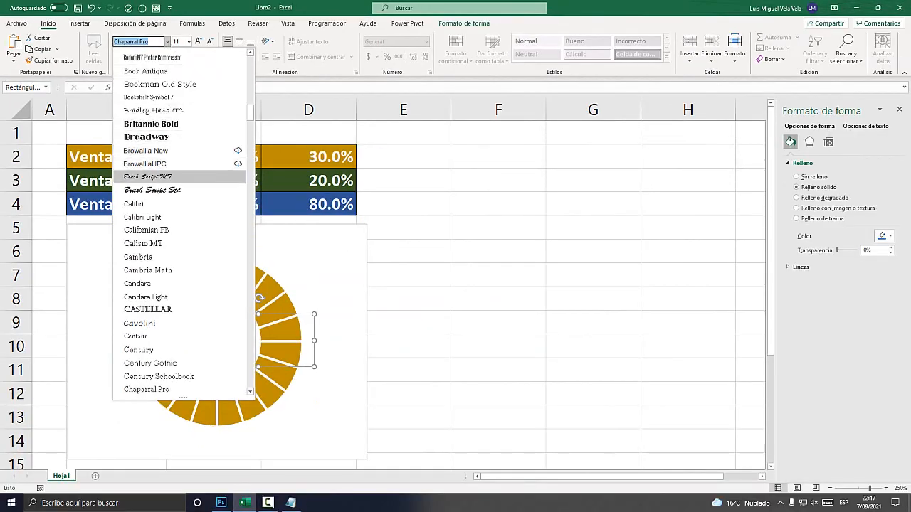
click(147, 177)
Shrink the percentage label's box and position it inside the ring's hole.
drag(315, 368, 274, 350)
click(324, 381)
click(228, 331)
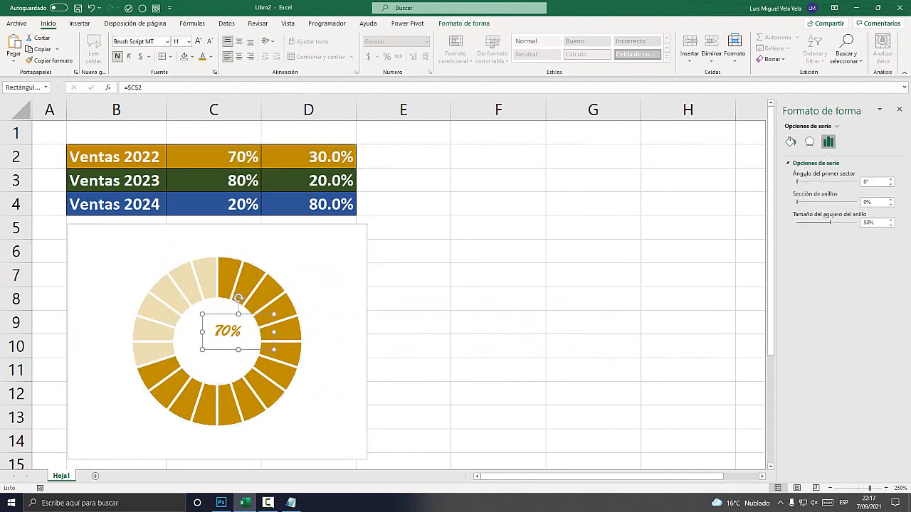
drag(228, 331, 205, 337)
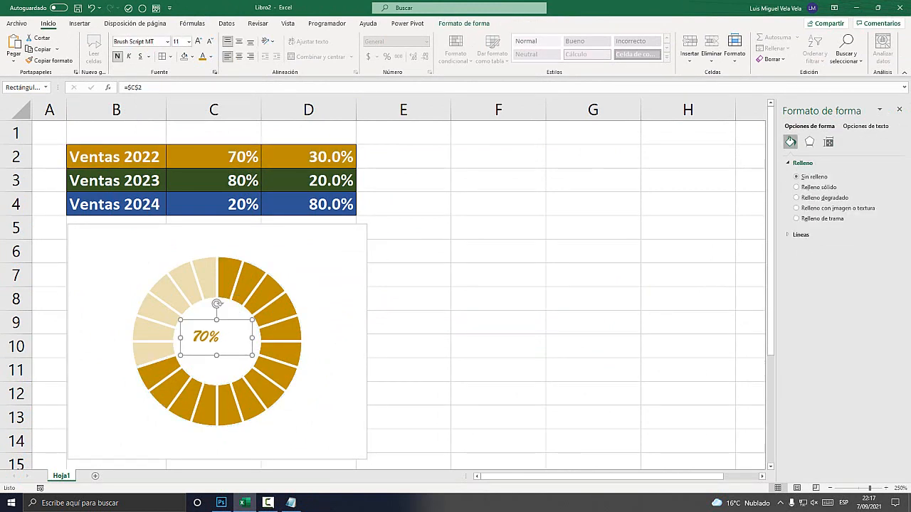
Increase the percentage label's font size three times, enlarge its box to fit the ring's hole, and deselect it.
click(199, 41)
click(199, 41)
click(199, 42)
click(199, 41)
drag(216, 355, 256, 368)
click(198, 41)
click(498, 323)
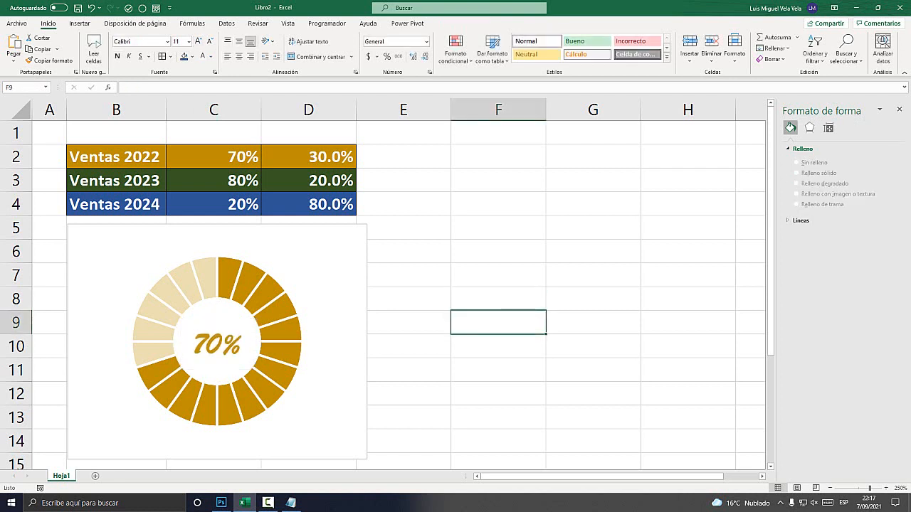
drag(115, 181, 309, 180)
click(116, 181)
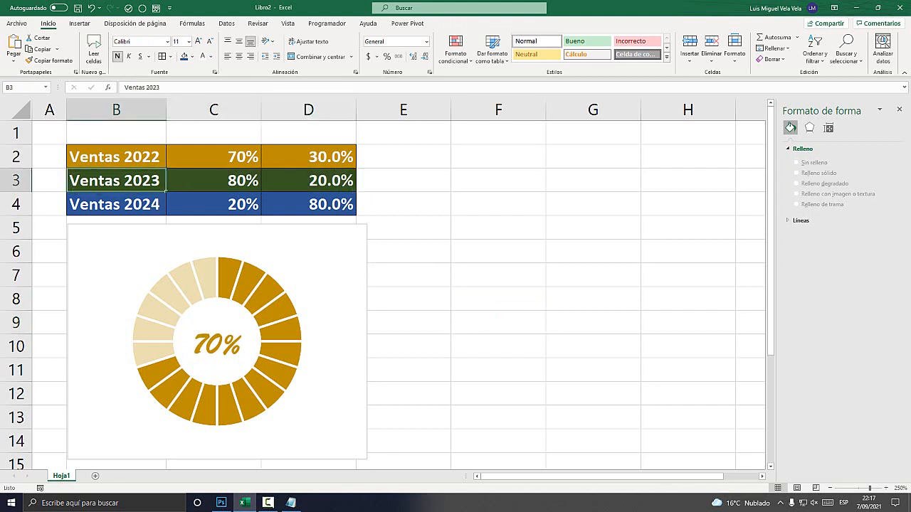
click(213, 180)
click(308, 180)
drag(116, 204, 308, 204)
click(498, 228)
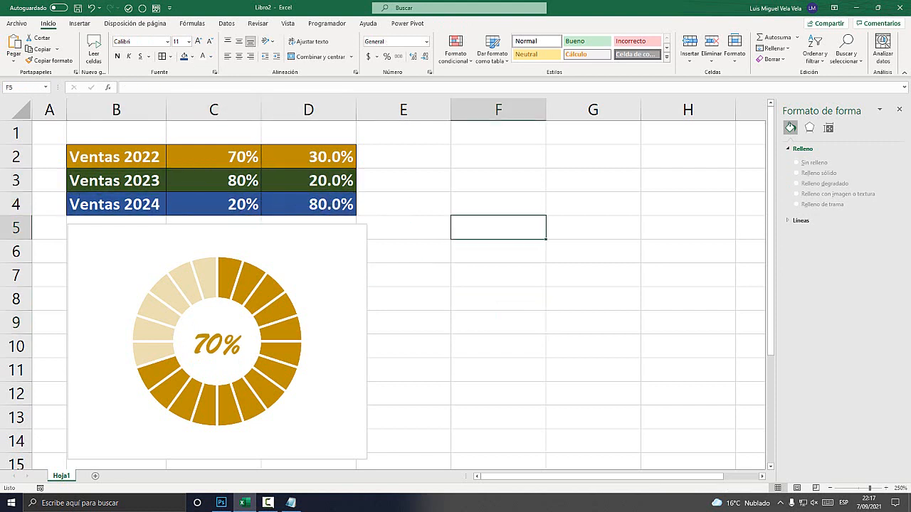
click(498, 251)
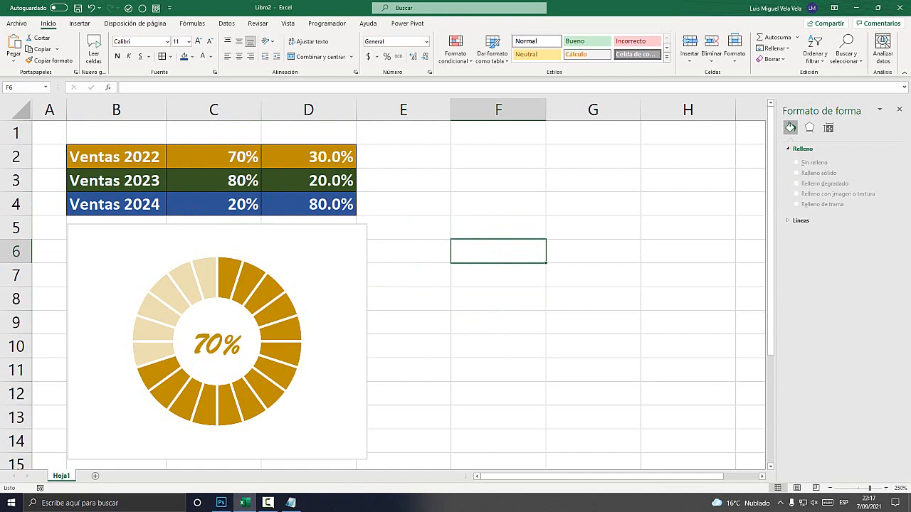
Switch to Notepad to review the first instruction of the chart notes, and return to Excel.
key(alt+Tab)
drag(807, 248, 426, 248)
key(alt+Tab)
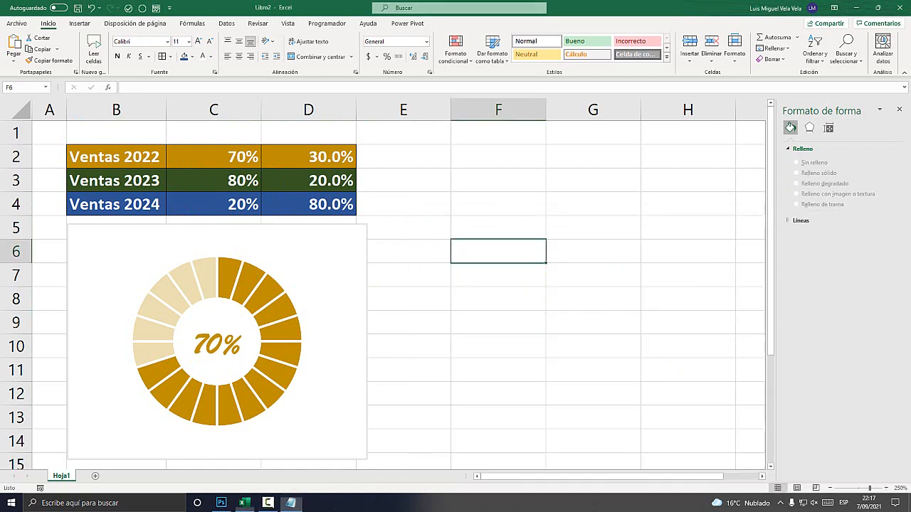
Insert an empty Anillos chart in the worksheet from empty cell F6.
click(79, 23)
key(super+plus)
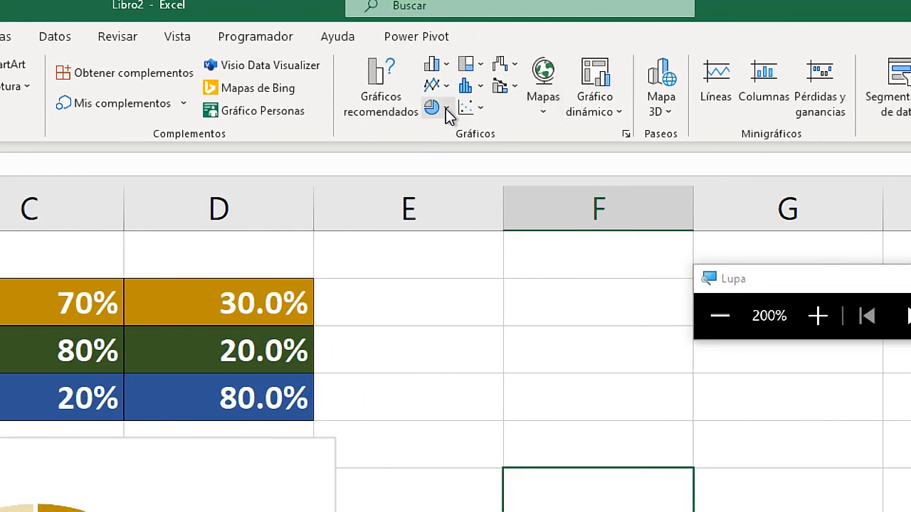
click(447, 113)
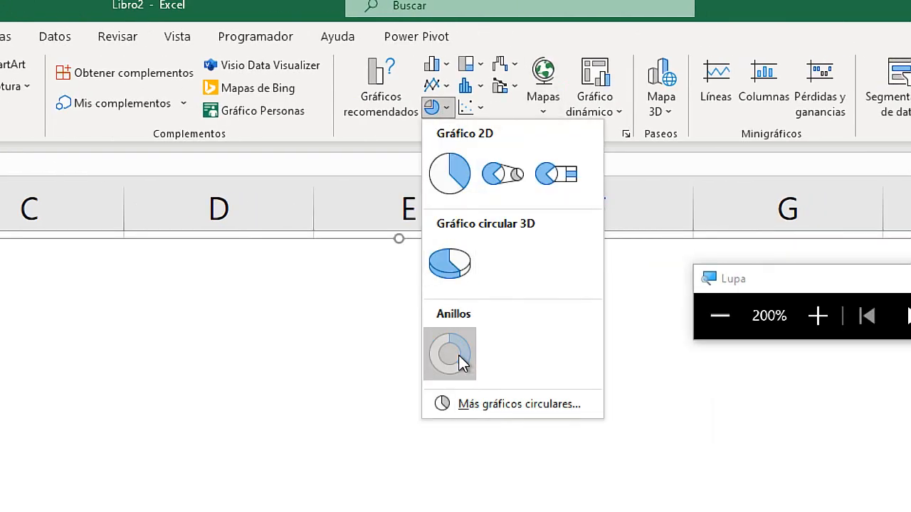
click(459, 358)
Shrink the empty chart and place it beside the gold ring over columns E to H, closing the format pane.
key(super+Escape)
drag(114, 124, 333, 207)
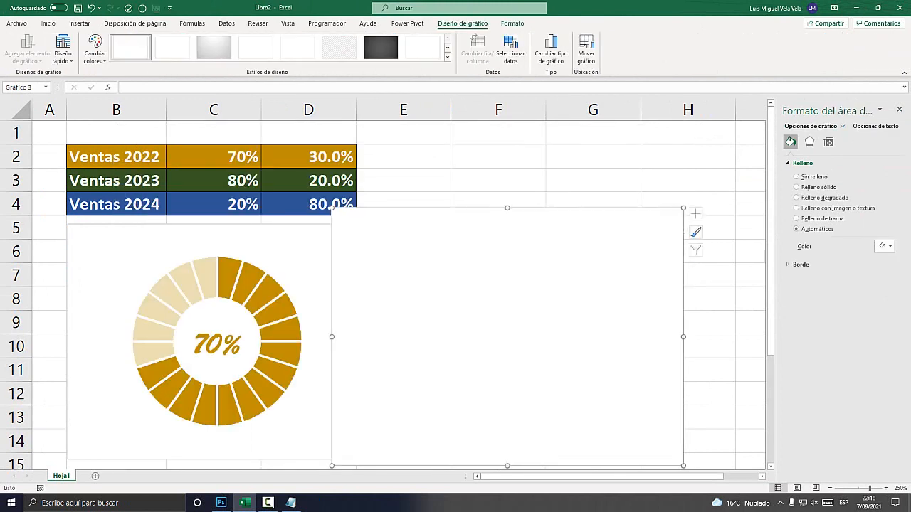
drag(441, 284, 514, 244)
click(899, 109)
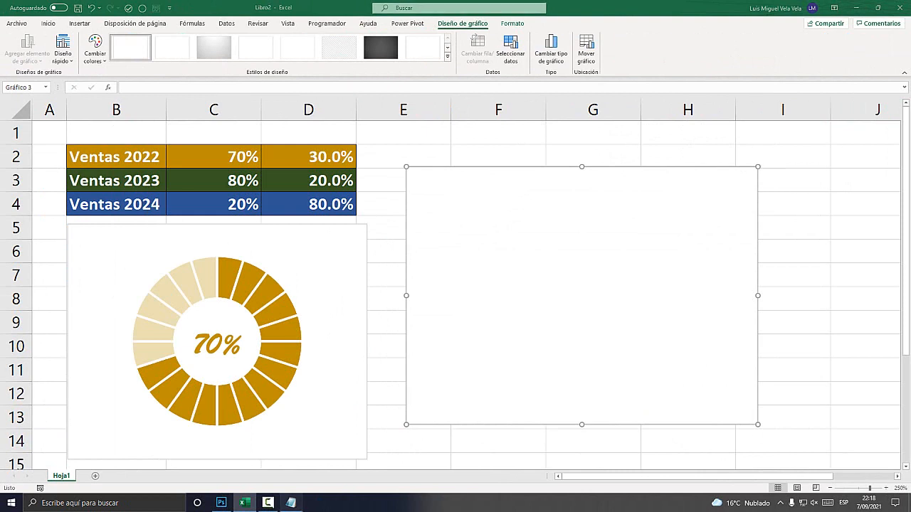
Switch to Notepad to review the second instruction of the chart notes, on dividing the ring, and return to the empty chart in Excel.
click(290, 503)
click(547, 275)
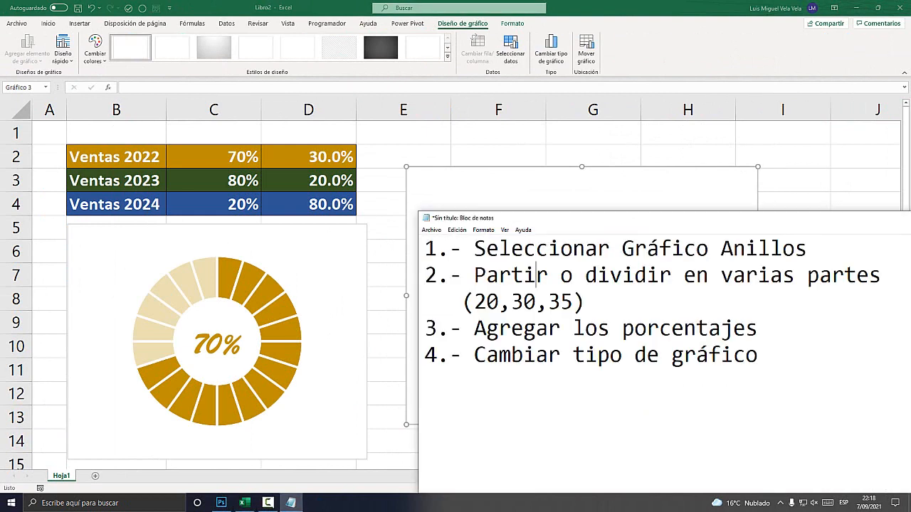
click(468, 182)
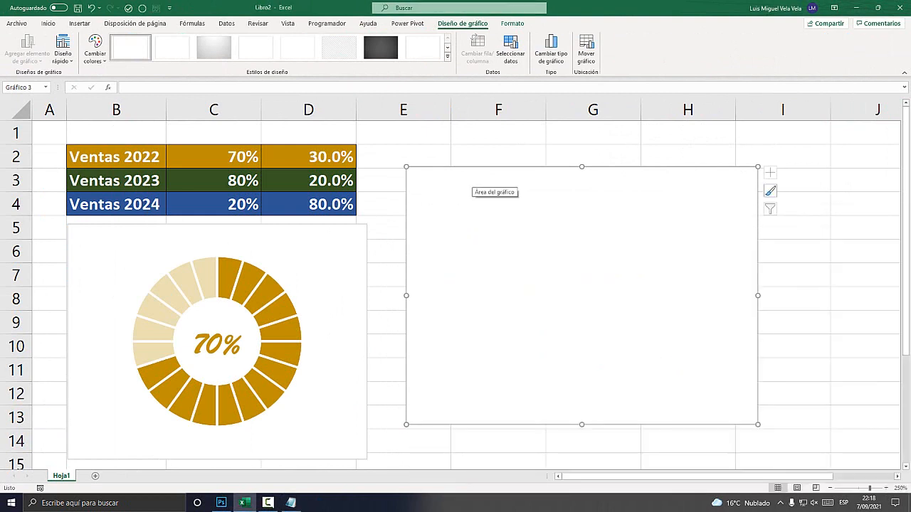
Add a data series to the empty chart's data source, taking its name from cell B3.
right_click(465, 193)
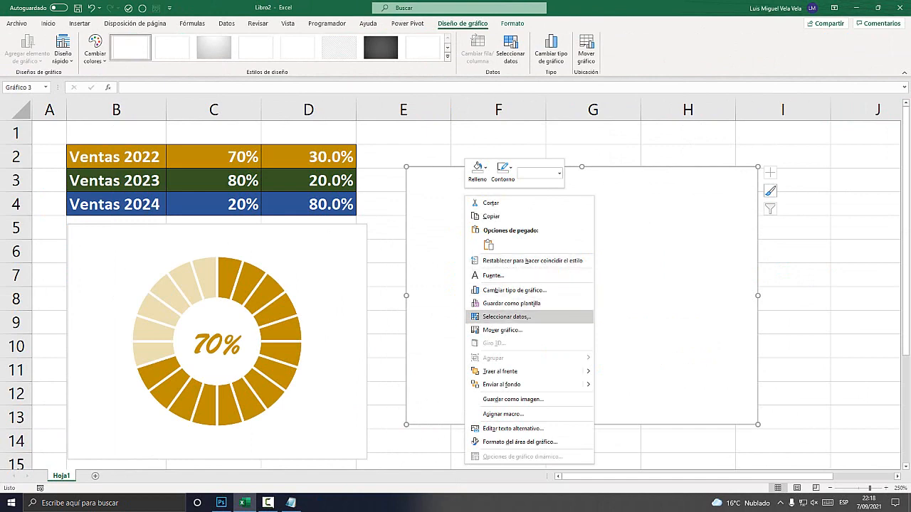
click(506, 316)
drag(382, 125, 589, 156)
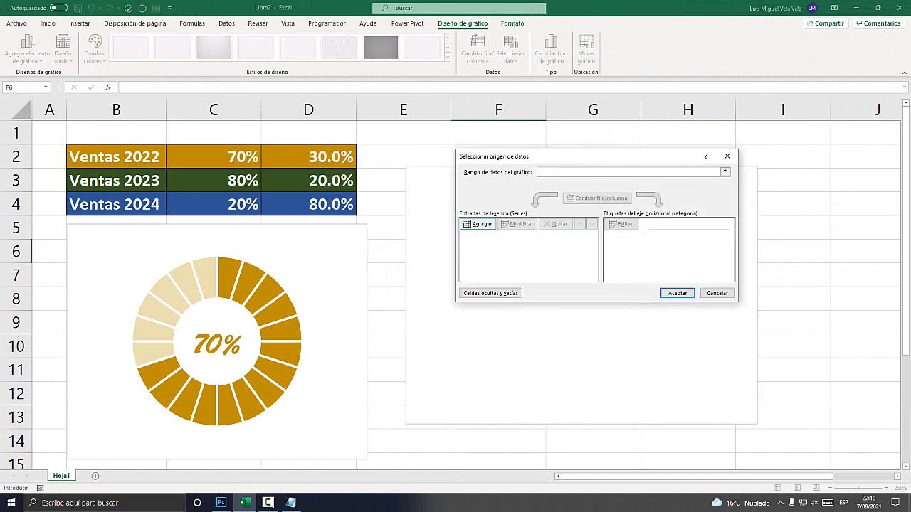
key(super+plus)
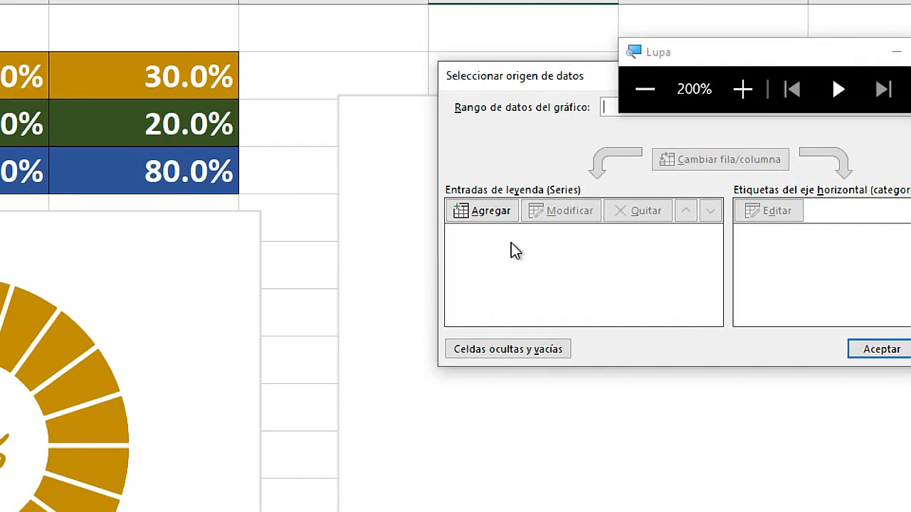
click(486, 213)
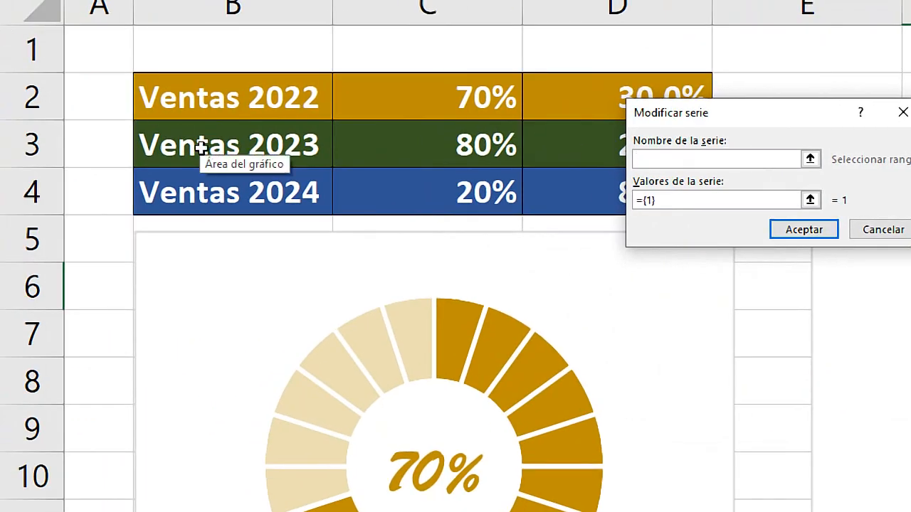
click(169, 140)
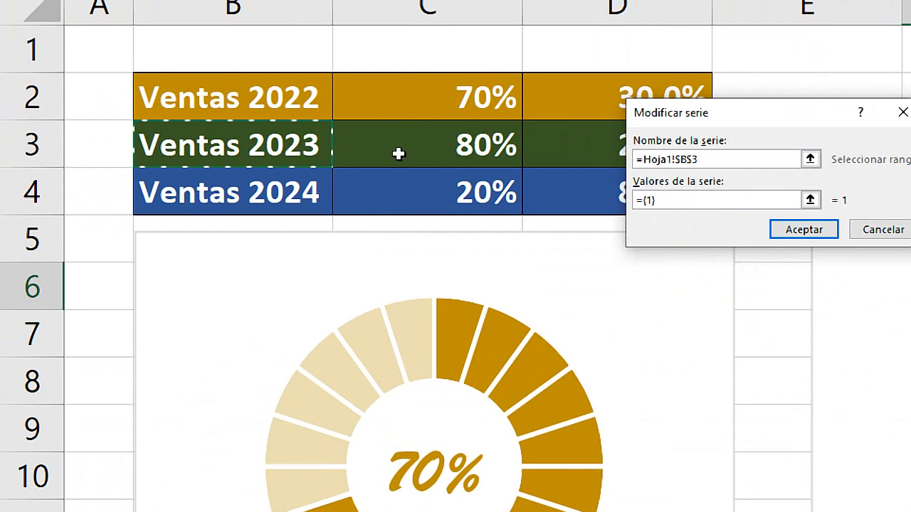
click(705, 160)
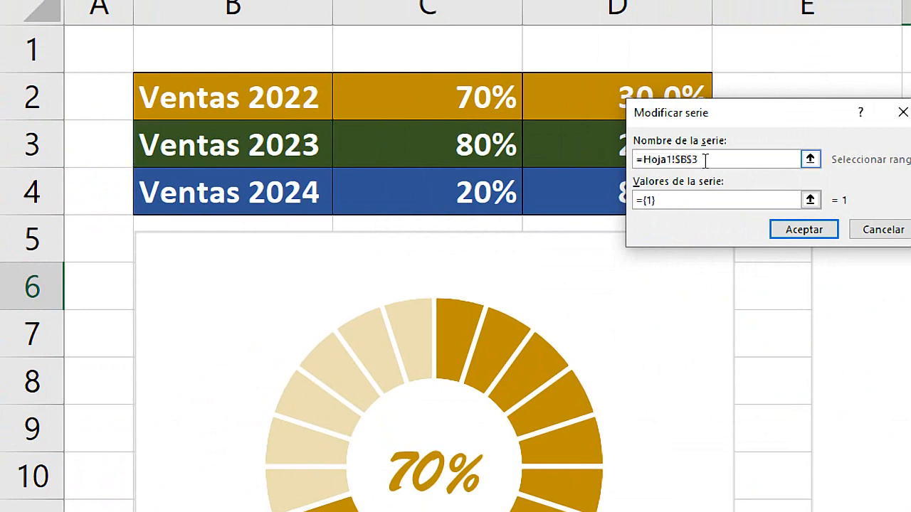
Enter ten equal values ={1;1;1;1;1;1;1;1;1;1} for the Ventas 2023 series and accept the data source.
click(671, 200)
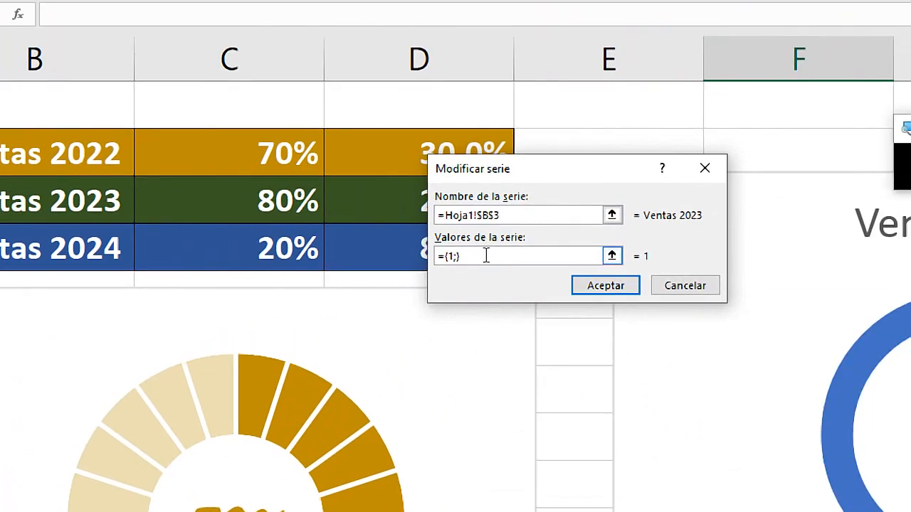
text(1;1;1;)
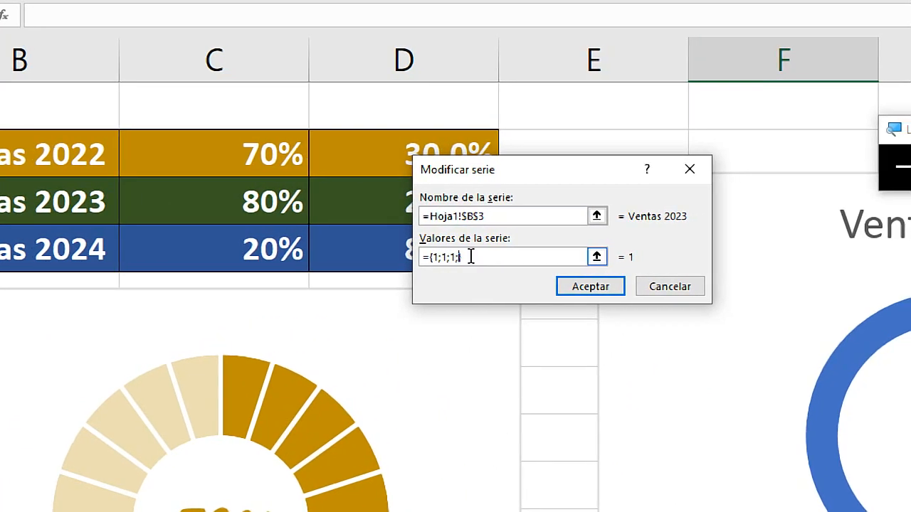
text(1;1)
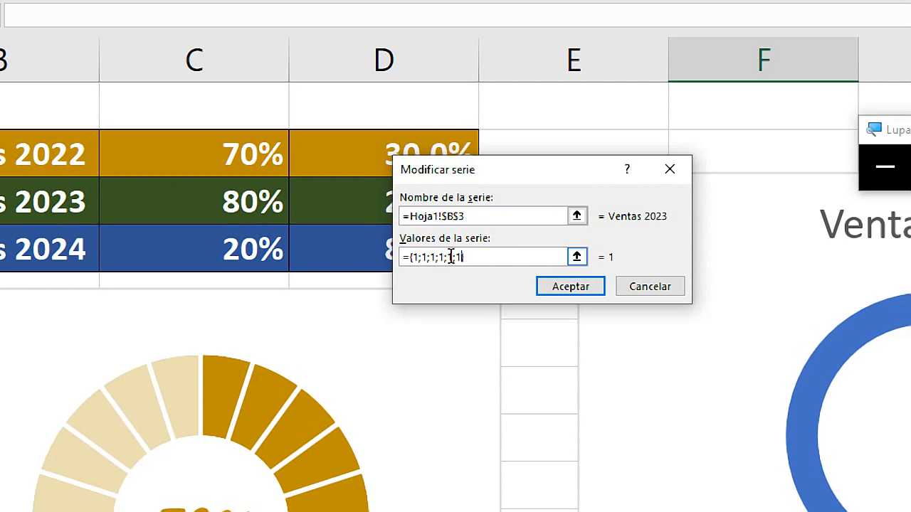
text(;1;1)
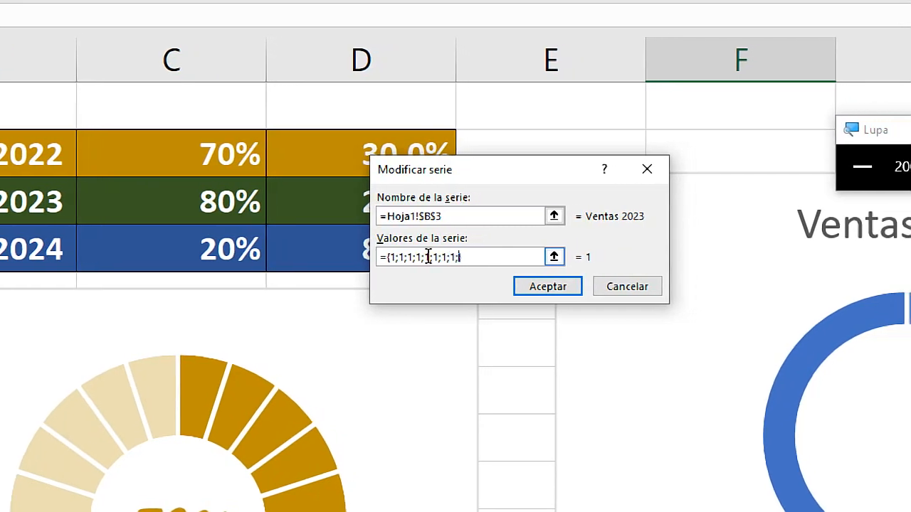
text(;1;1)
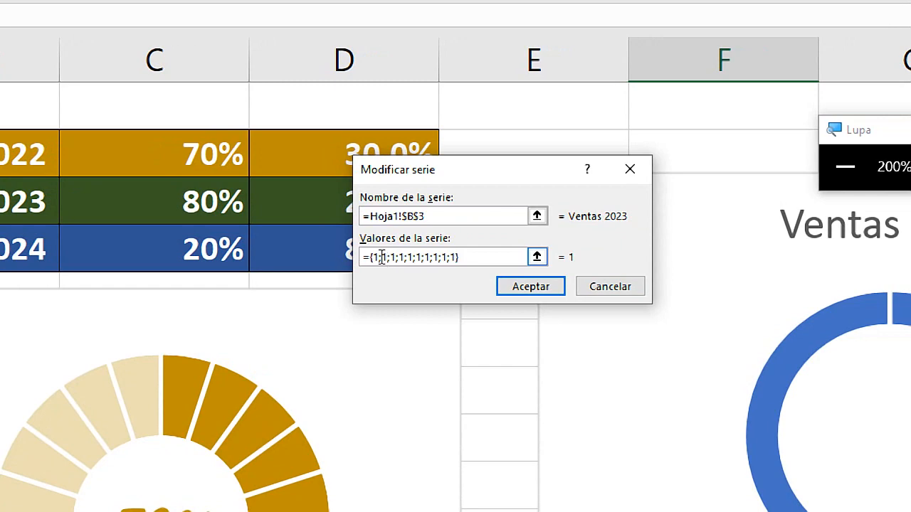
text(})
key(super+Escape)
click(527, 286)
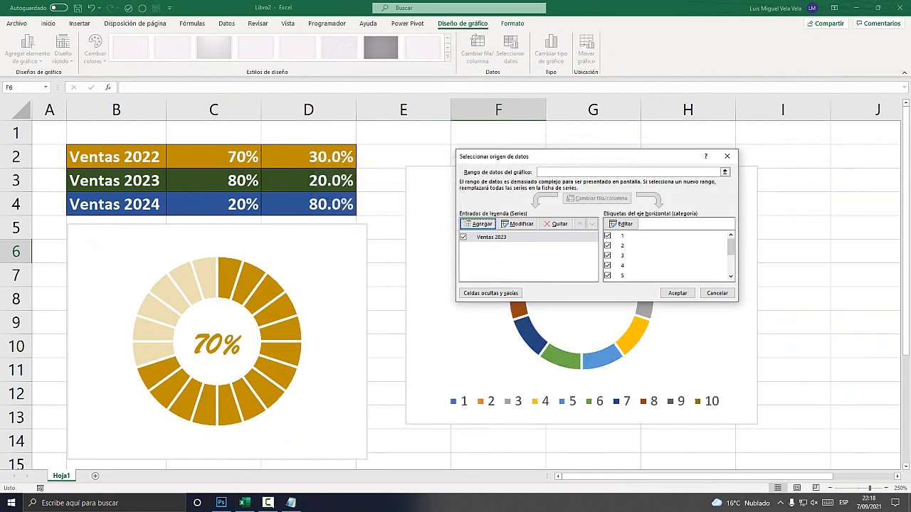
click(678, 293)
Fill all segments of the Ventas 2023 ring with dark green.
mouse_move(643, 296)
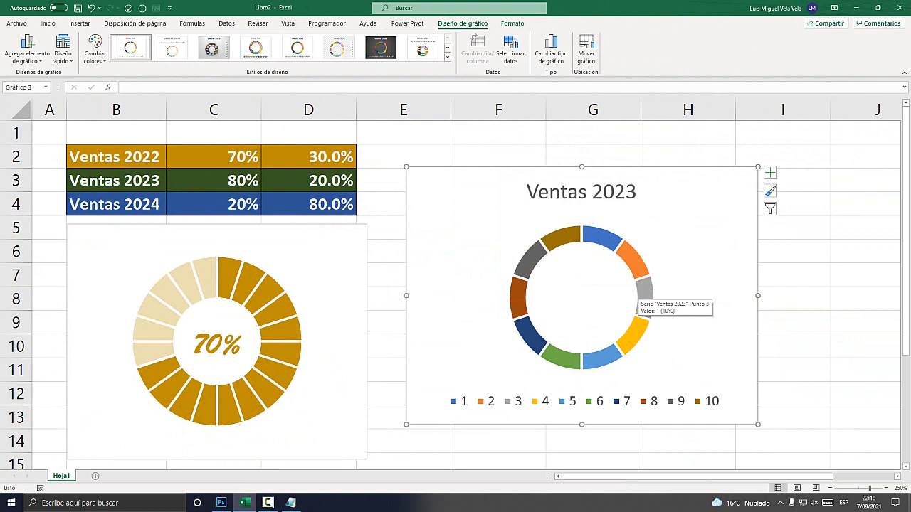
mouse_move(611, 246)
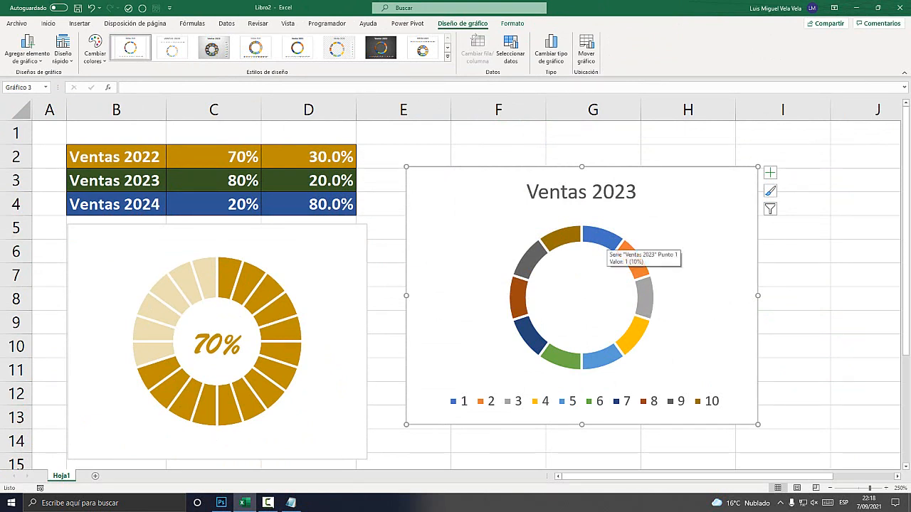
click(610, 245)
key(super+plus)
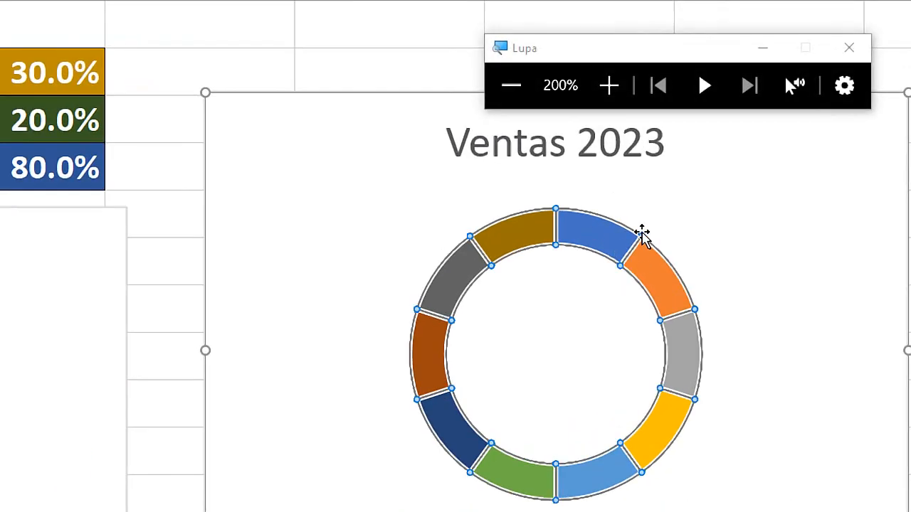
key(super+Escape)
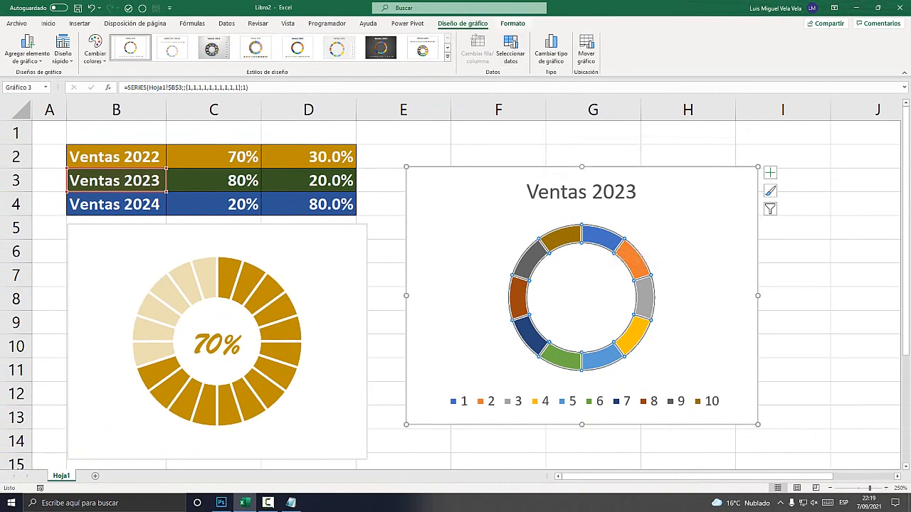
key(super+plus)
click(512, 23)
click(431, 40)
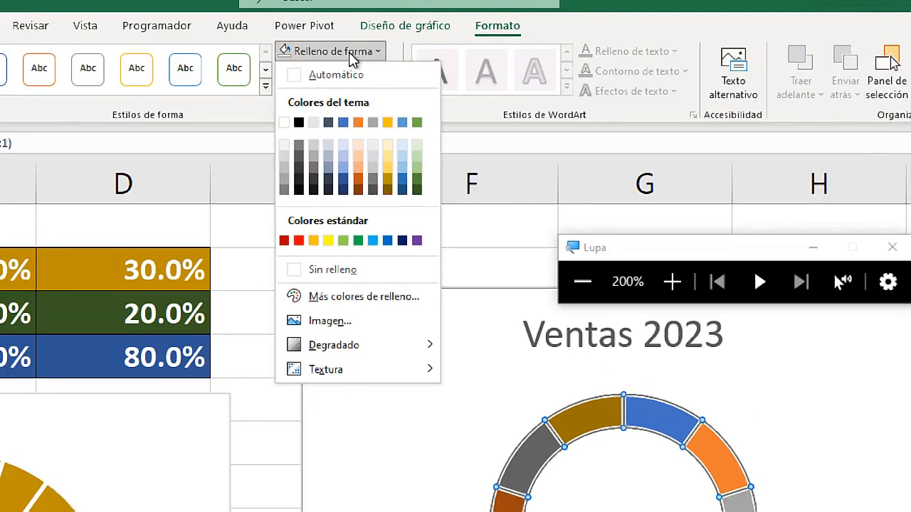
key(super+Escape)
click(468, 106)
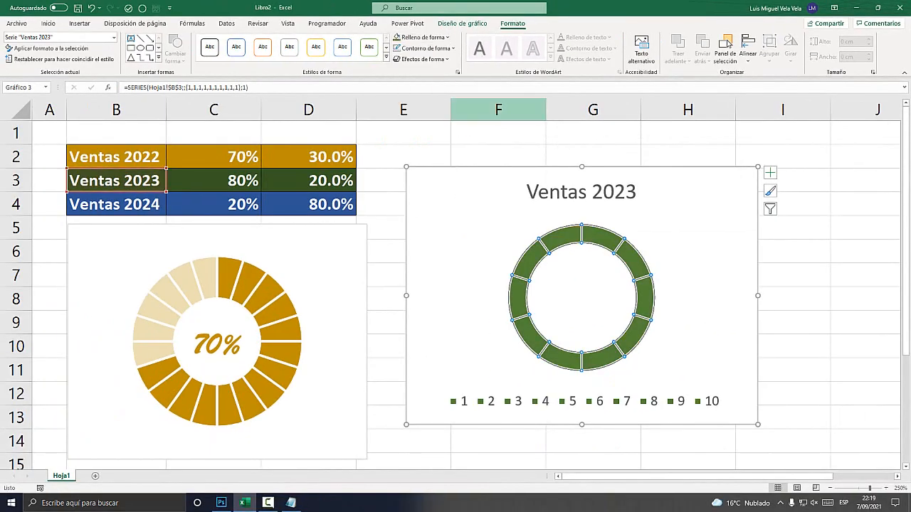
Open the green ring's data series formatting and reduce its hole size to 46%.
key(super+plus)
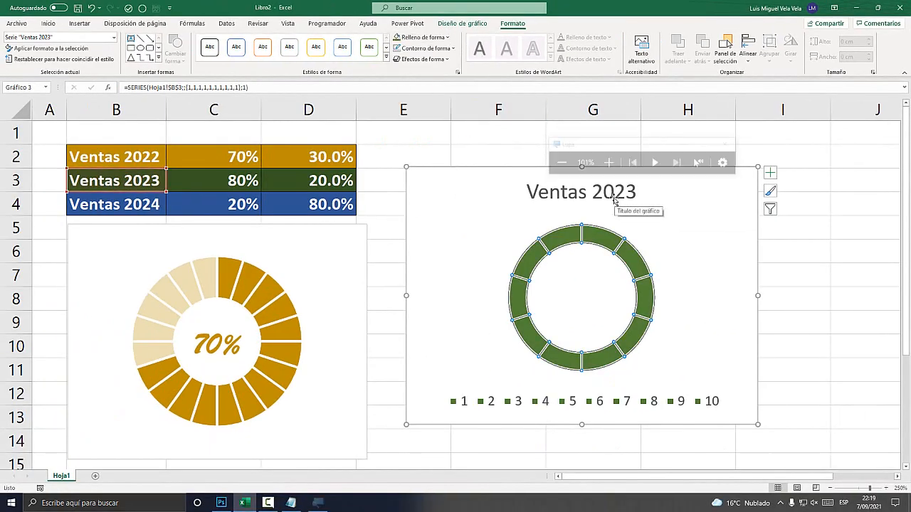
right_click(602, 238)
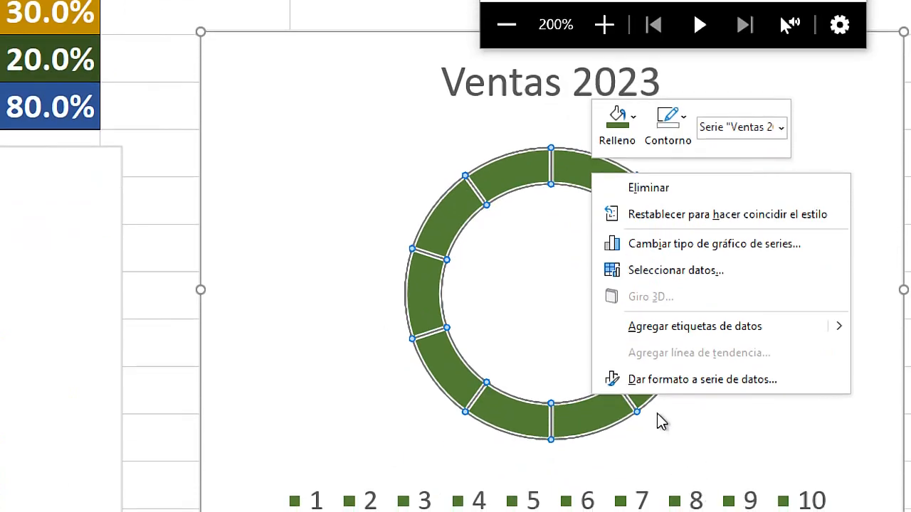
click(758, 382)
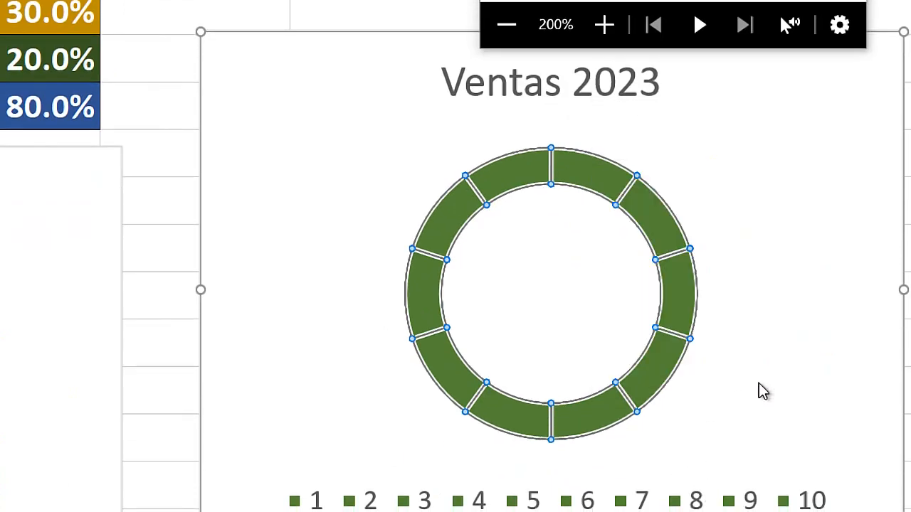
key(super+Escape)
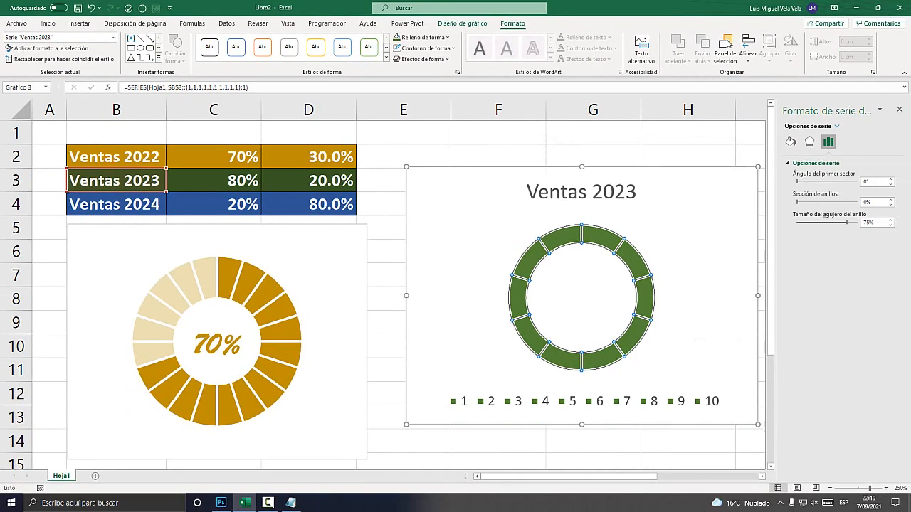
click(890, 225)
click(890, 225)
click(890, 225)
click(890, 224)
click(890, 225)
click(890, 225)
click(890, 224)
click(890, 225)
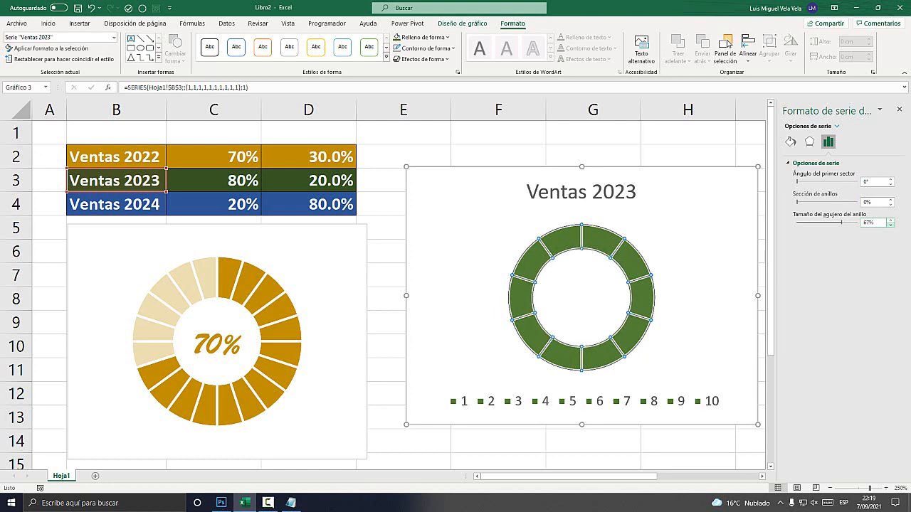
key(super+plus)
double_click(890, 225)
double_click(890, 225)
double_click(890, 225)
double_click(890, 224)
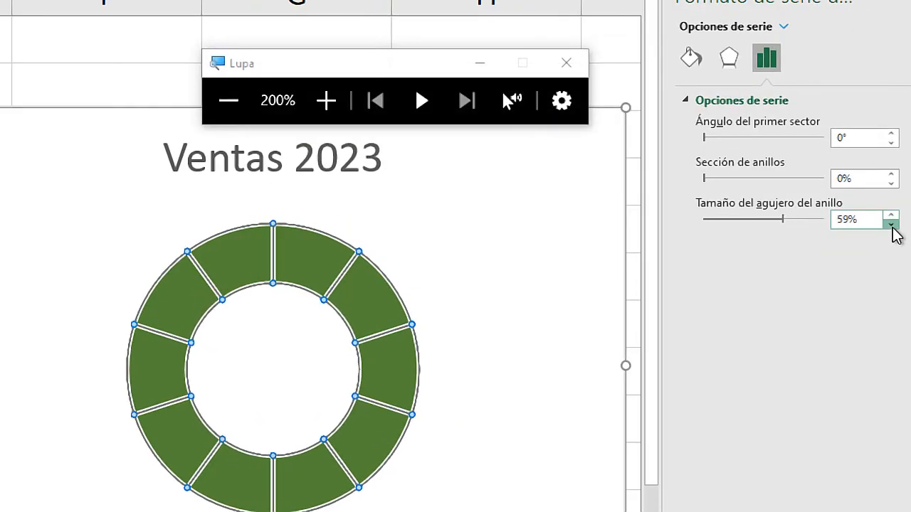
double_click(890, 225)
double_click(890, 225)
double_click(890, 225)
click(890, 225)
double_click(890, 225)
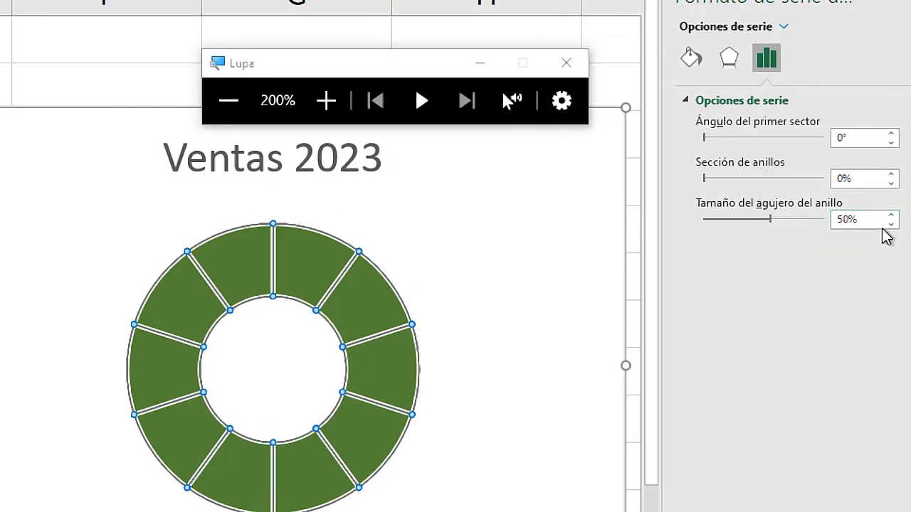
click(891, 224)
click(890, 225)
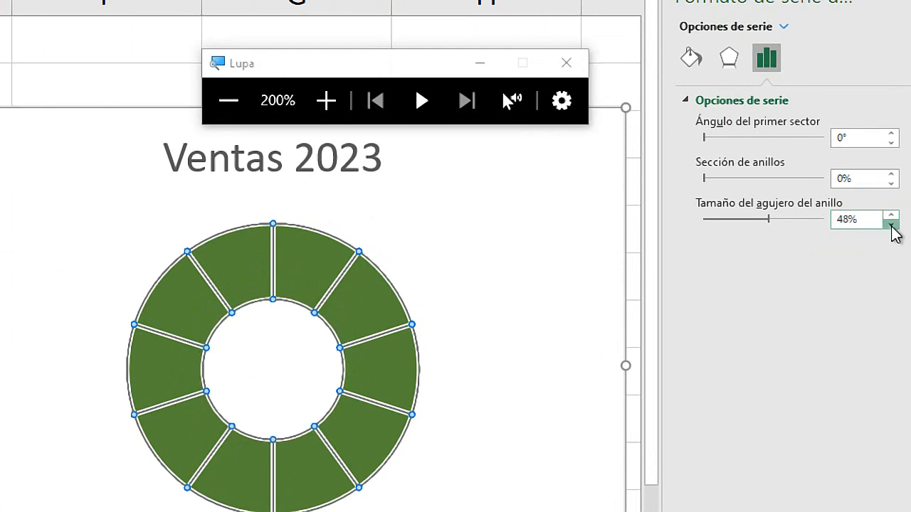
double_click(890, 225)
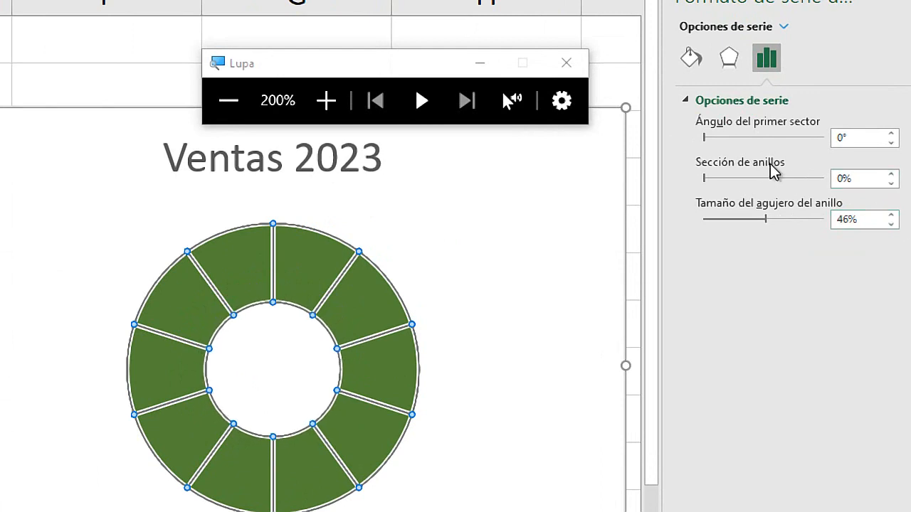
Separate the green ring's segments by setting Sección de anillos to 6%, and select the chart area.
double_click(891, 174)
triple_click(890, 174)
click(890, 174)
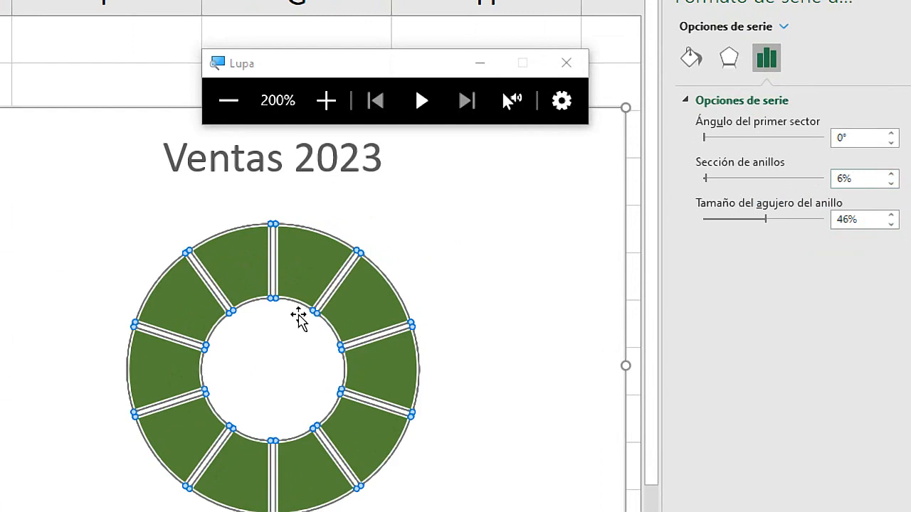
click(460, 301)
key(super+Escape)
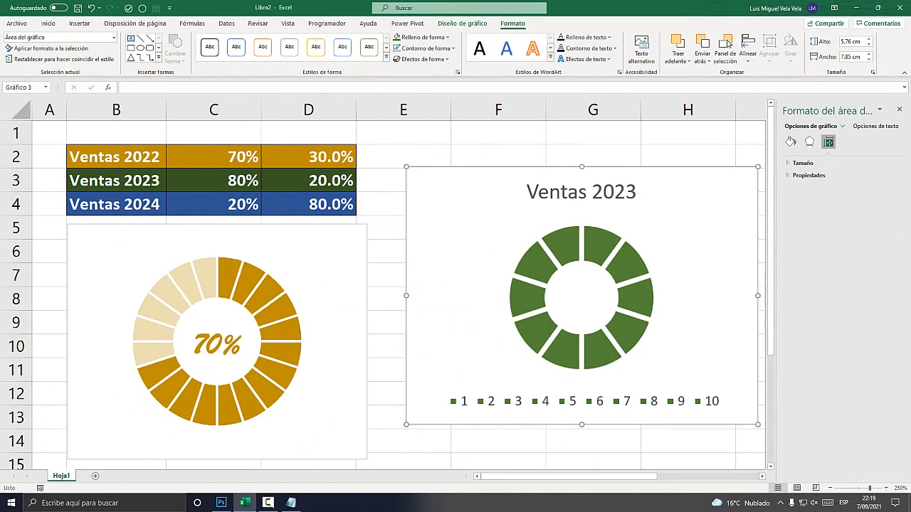
Shrink the Ventas 2023 chart to about 5.2 cm high by 7.38 cm wide and align it beside the gold ring chart.
drag(459, 301, 441, 342)
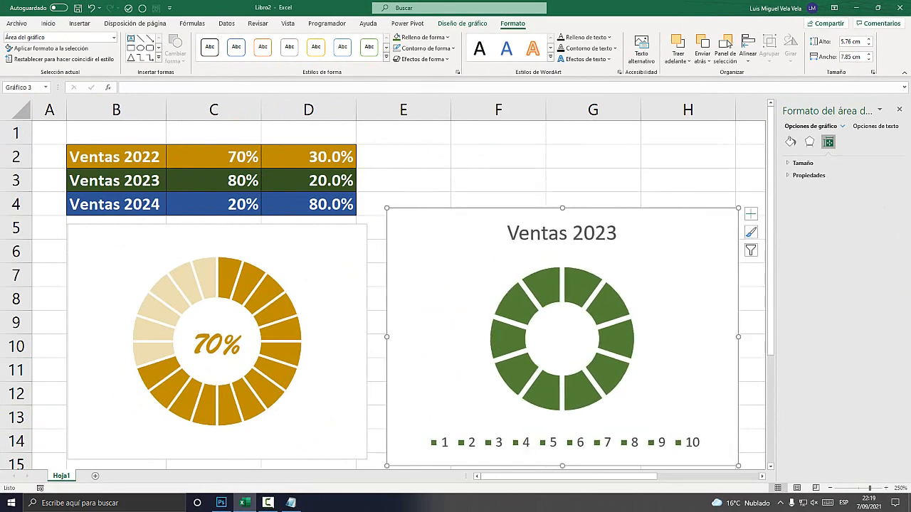
drag(387, 209, 406, 232)
drag(450, 284, 423, 277)
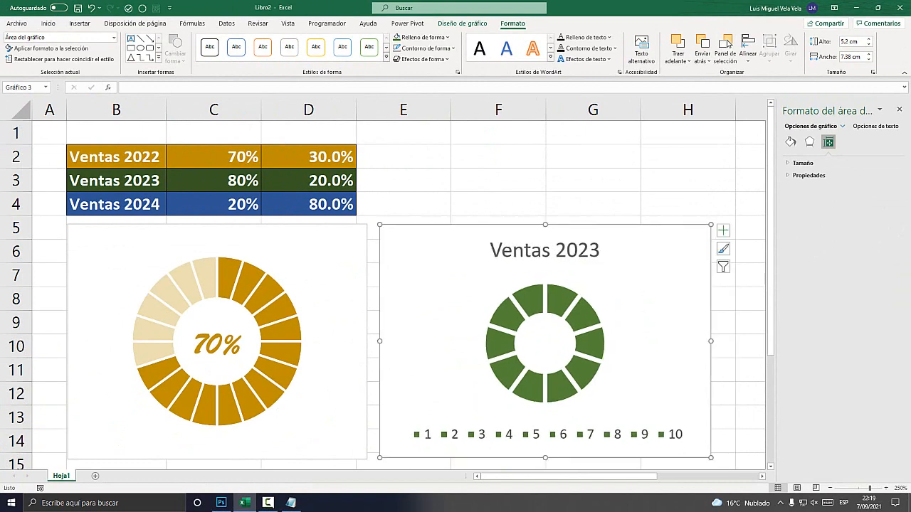
key(super+plus)
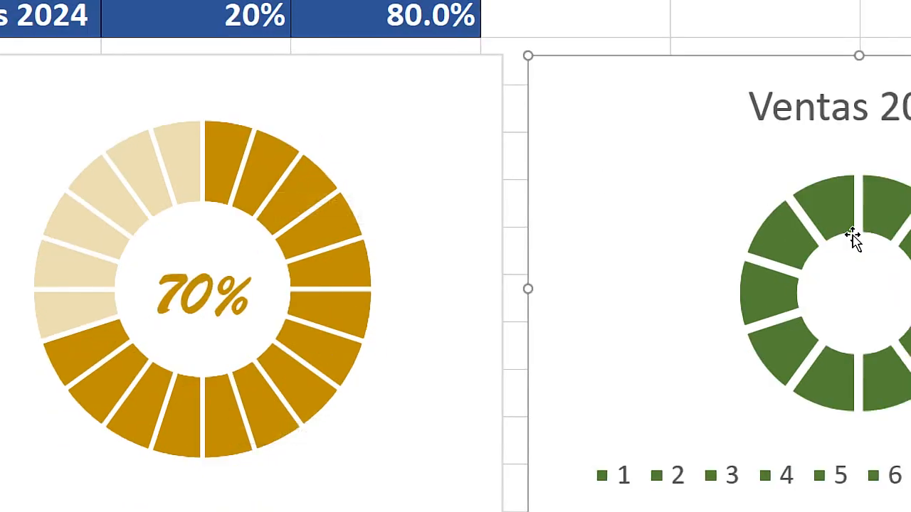
key(super+minus)
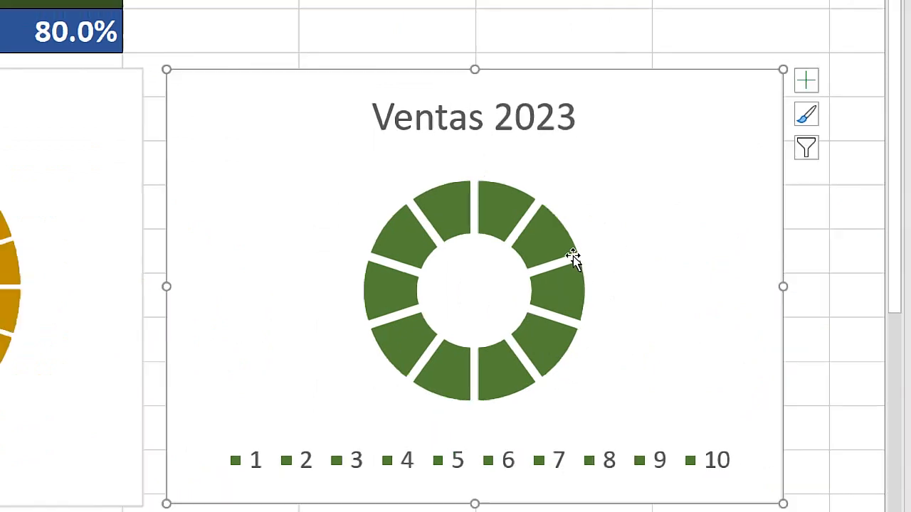
Narrow the gaps between the green Ventas 2023 ring's segments by setting Sección de anillos to 3%, and deselect the chart.
click(583, 333)
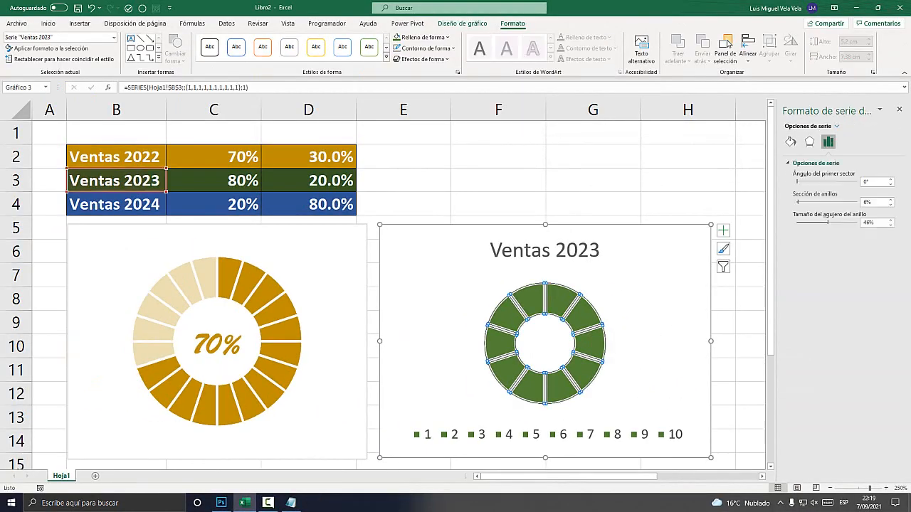
click(890, 204)
click(890, 205)
click(890, 205)
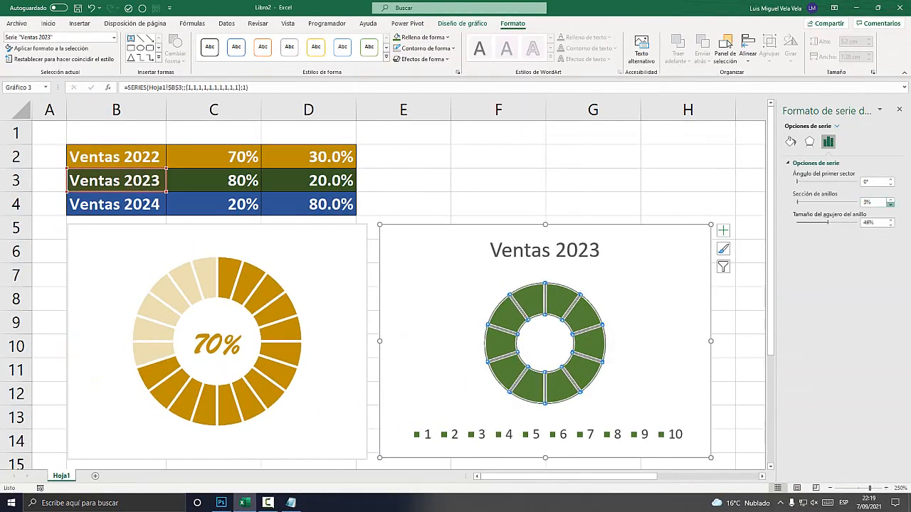
click(890, 205)
click(687, 156)
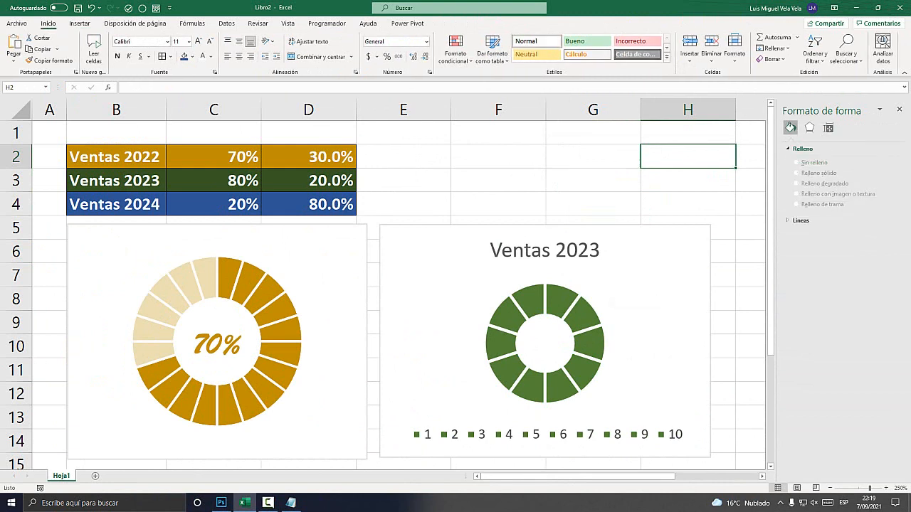
Switch to Notepad and insert "(Segundo gráfico)" after "Agregar" in note 3, putting "los porcentajes" on its own line followed by a blank line.
click(291, 502)
drag(586, 301, 426, 248)
click(597, 328)
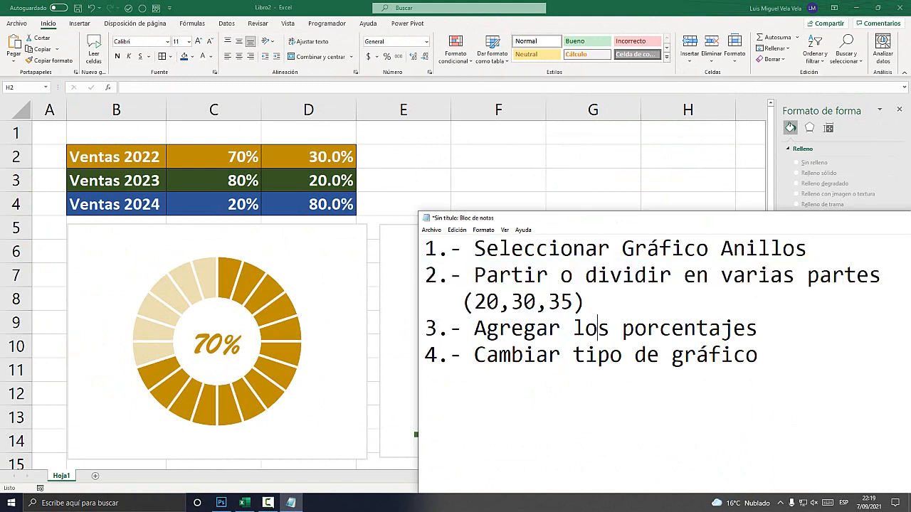
drag(758, 328, 426, 328)
click(671, 328)
text(()
text(Segundo gráfi)
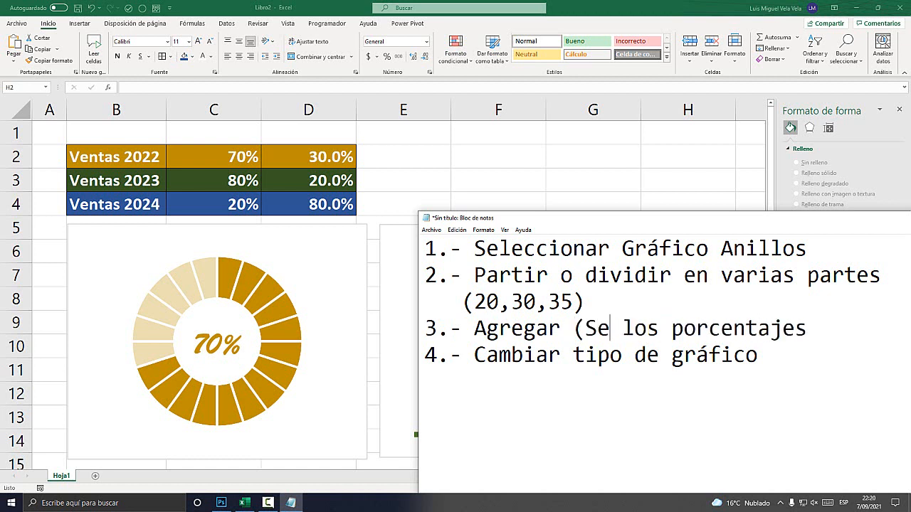
text(co)=)
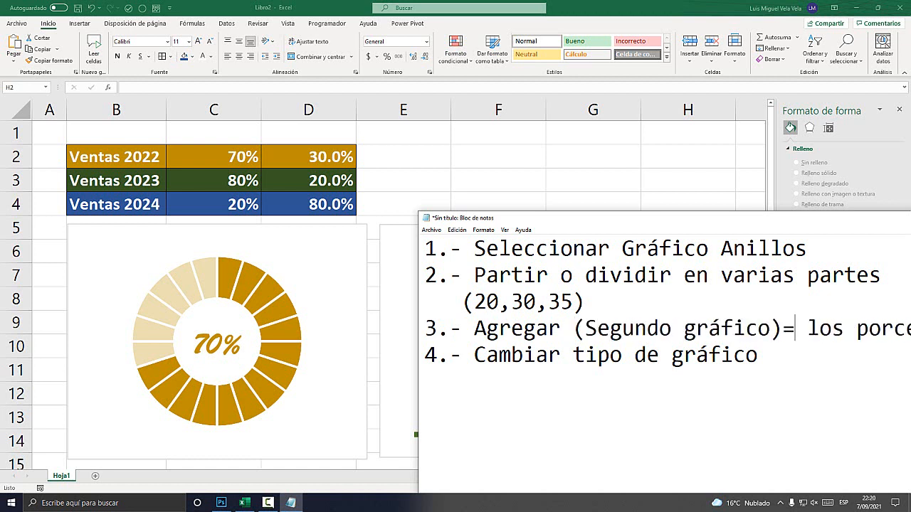
key(BackSpace)
key(Return)
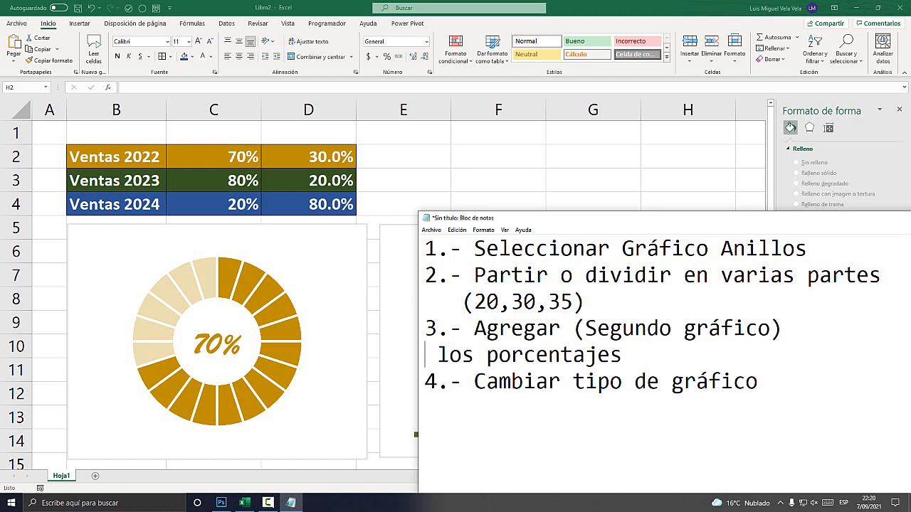
key(Return)
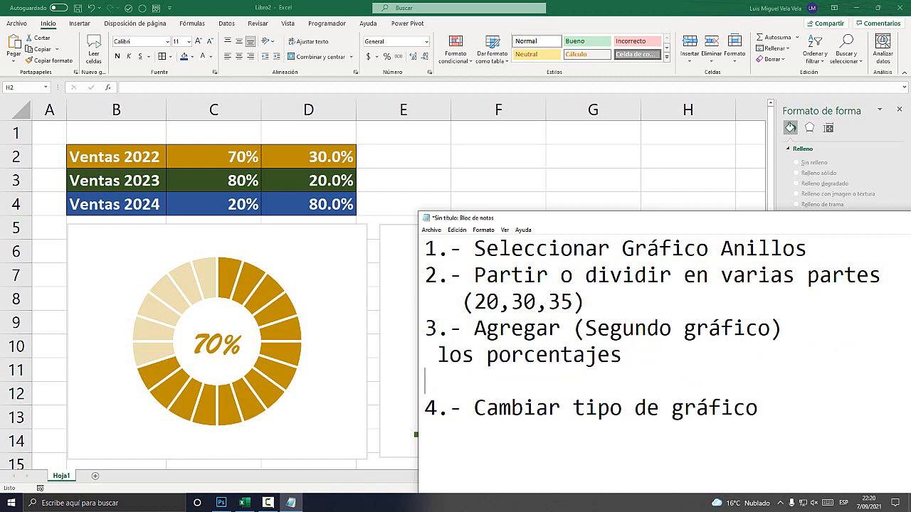
Switch back to Excel and start adding a second data series to the Ventas 2023 chart's data source.
key(alt+Tab)
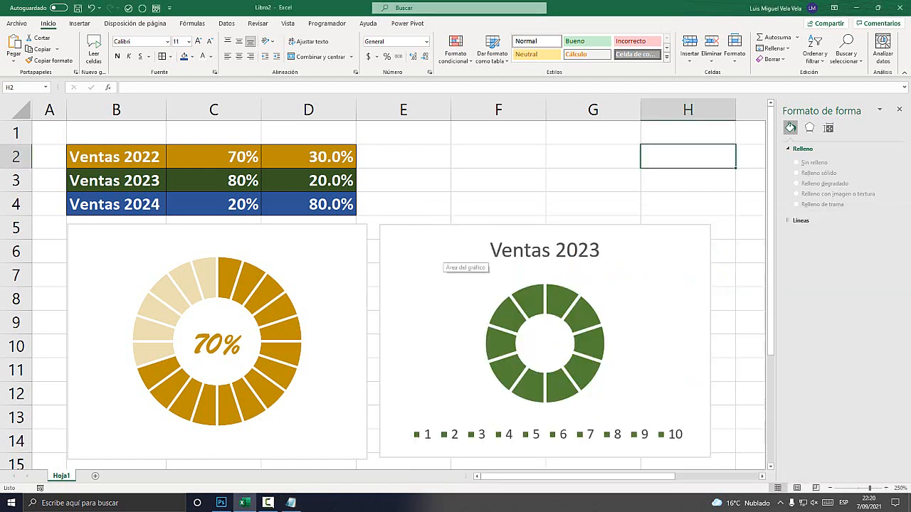
click(438, 256)
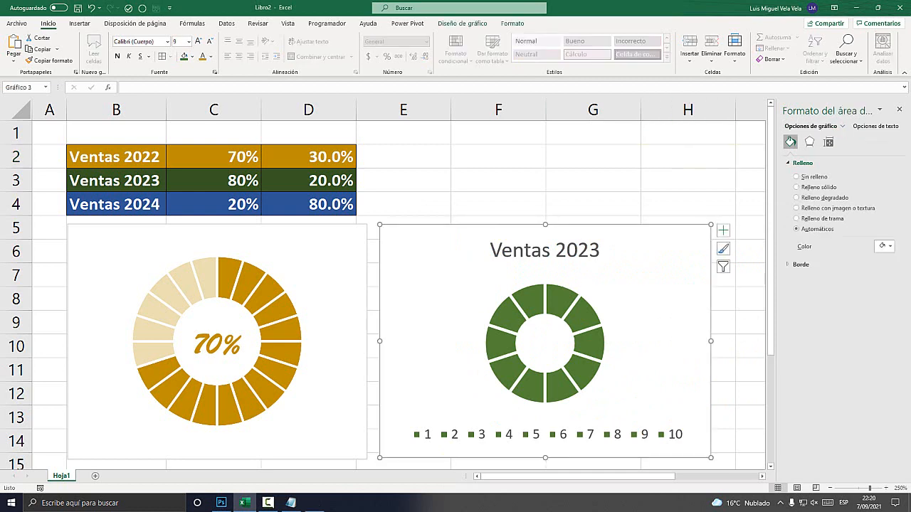
key(super+plus)
right_click(423, 268)
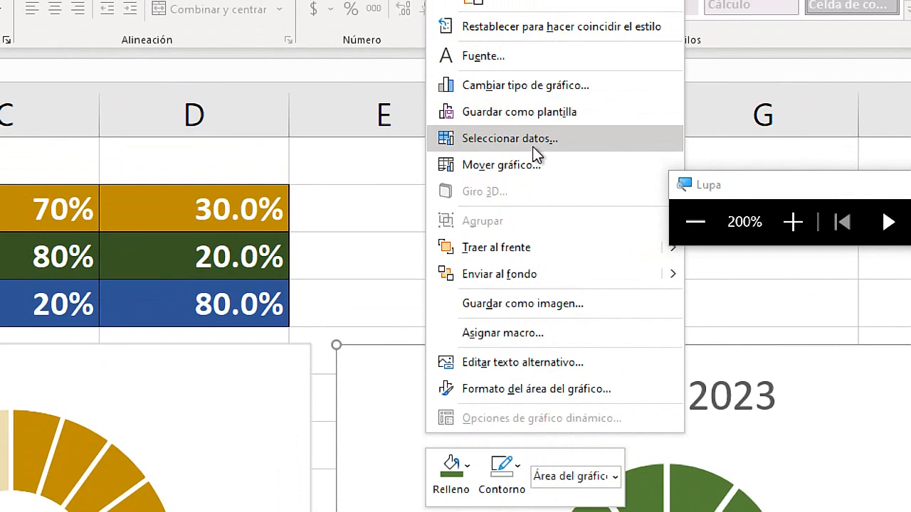
click(542, 141)
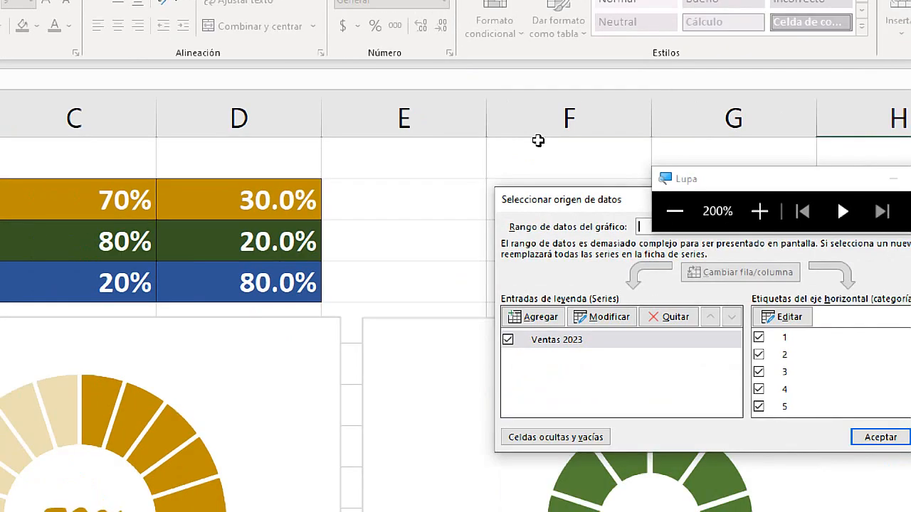
key(super+Escape)
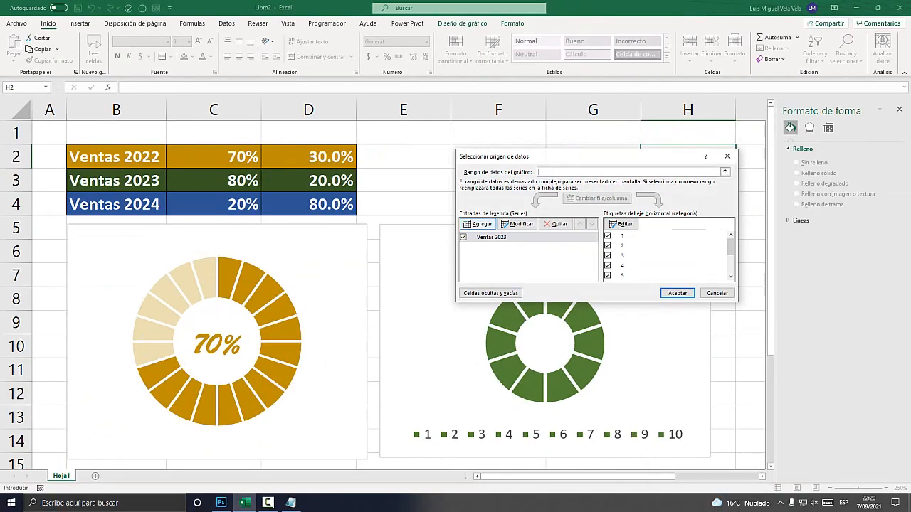
key(super+plus)
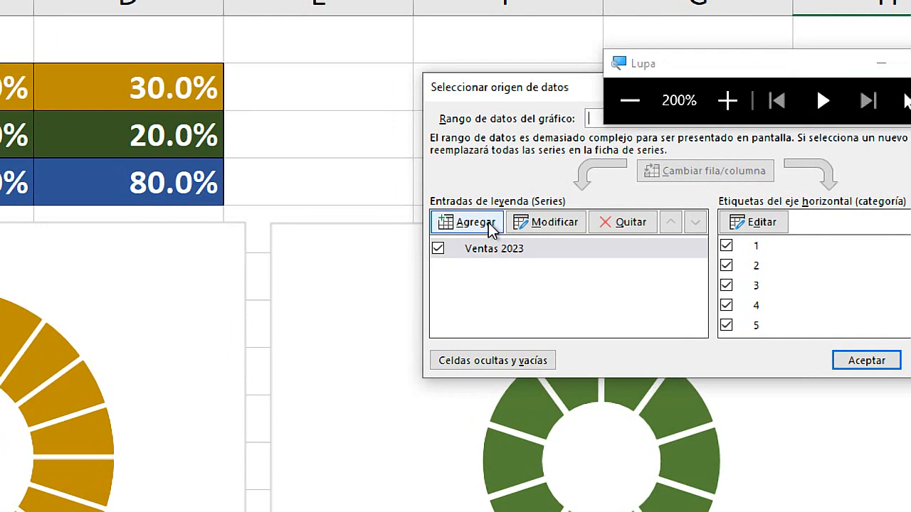
click(476, 222)
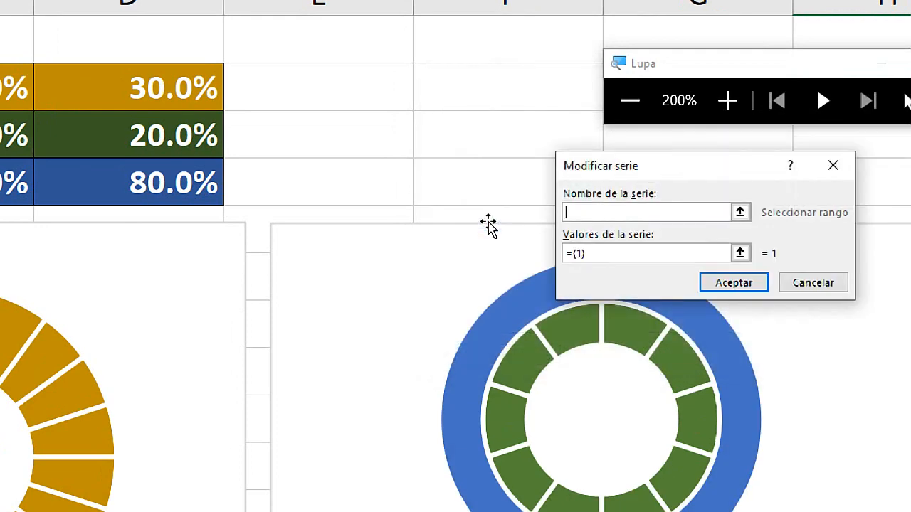
Link the new series' name to the Ventas 2023 label in cell B3.
key(super+Escape)
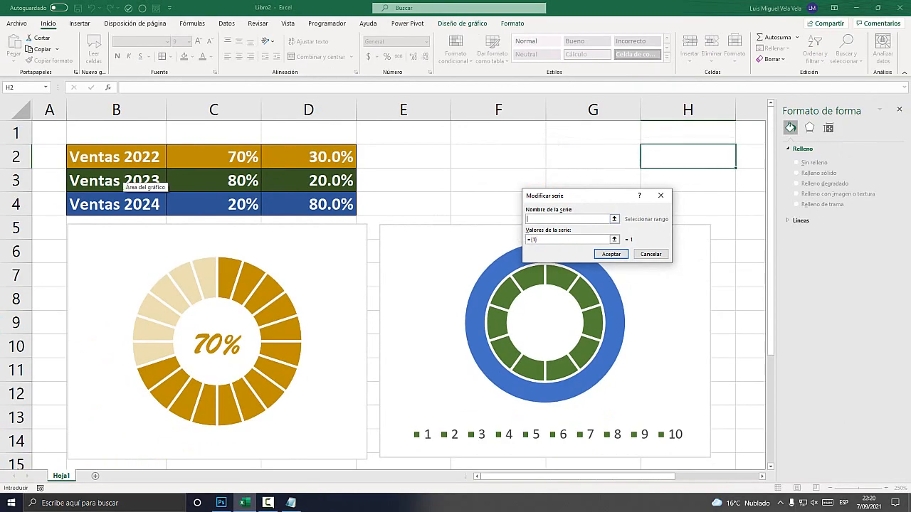
key(super+plus)
key(super)
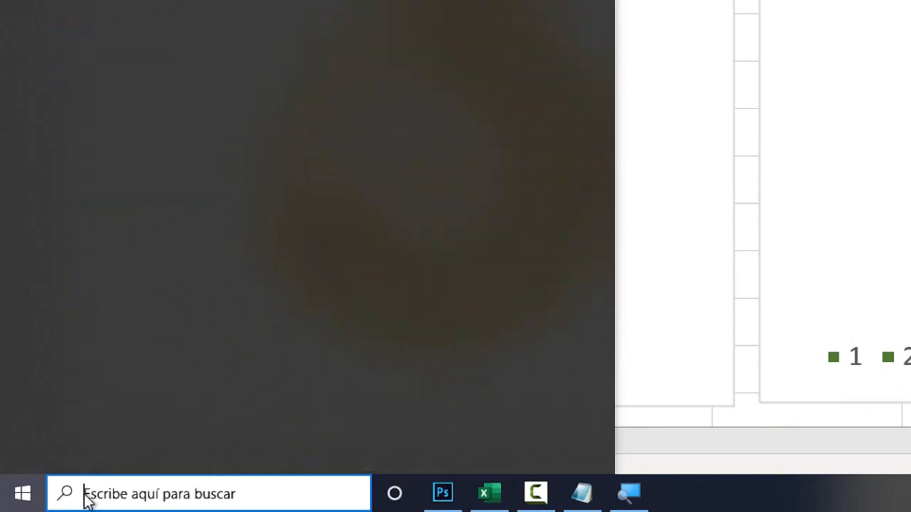
key(super)
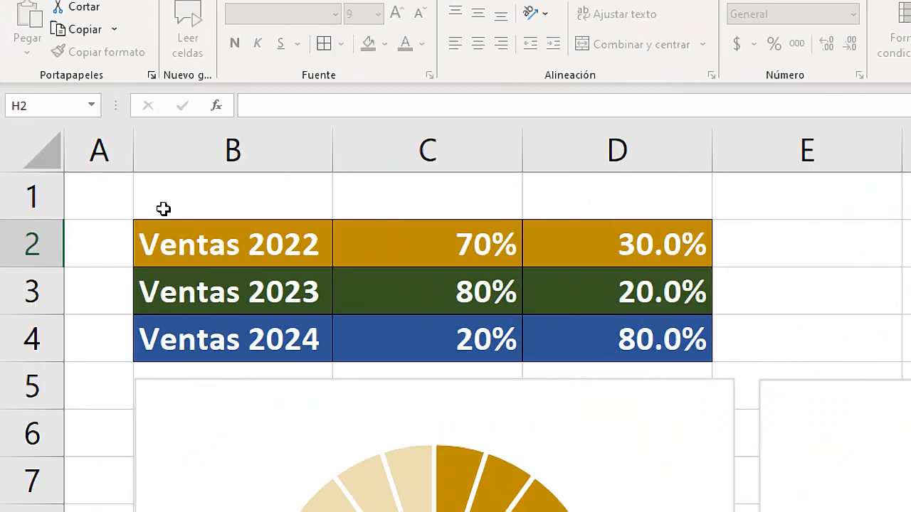
click(210, 289)
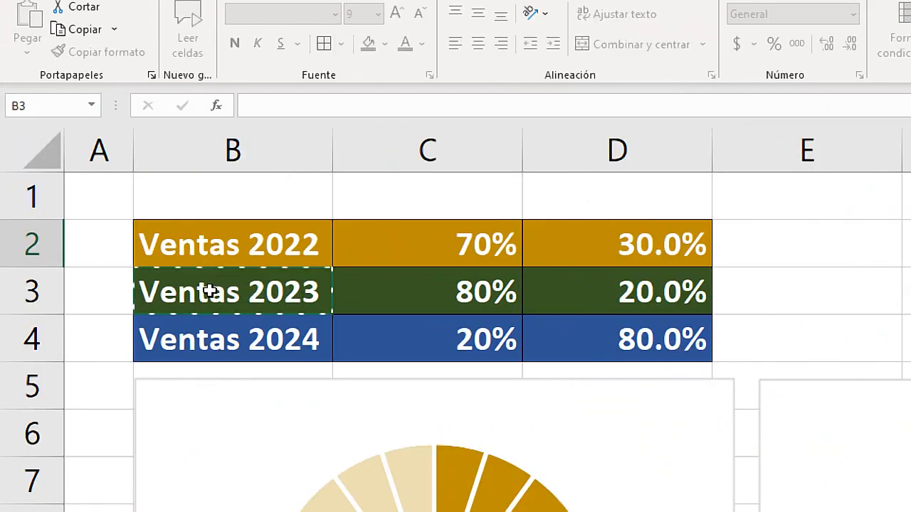
key(super+Escape)
Set the new series' values to the Ventas 2023 percentages in C3:D3 and accept the chart's data source.
click(539, 240)
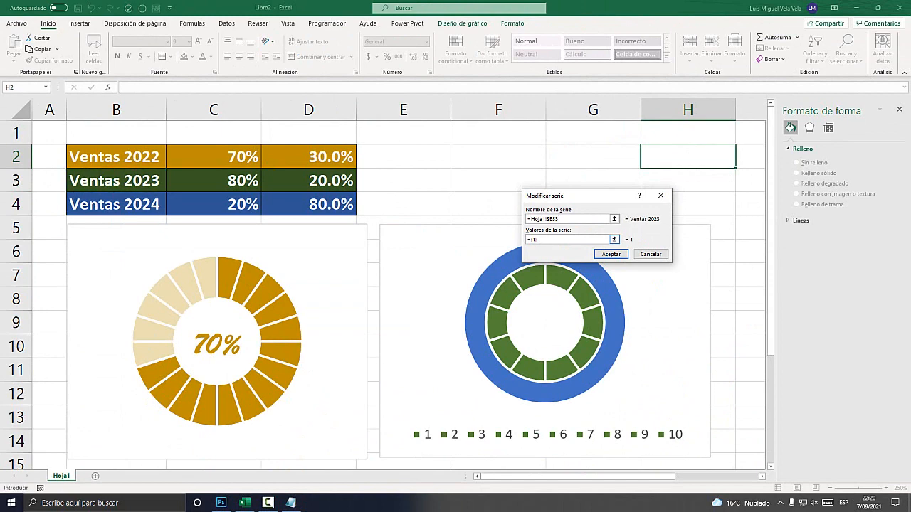
key(super+plus)
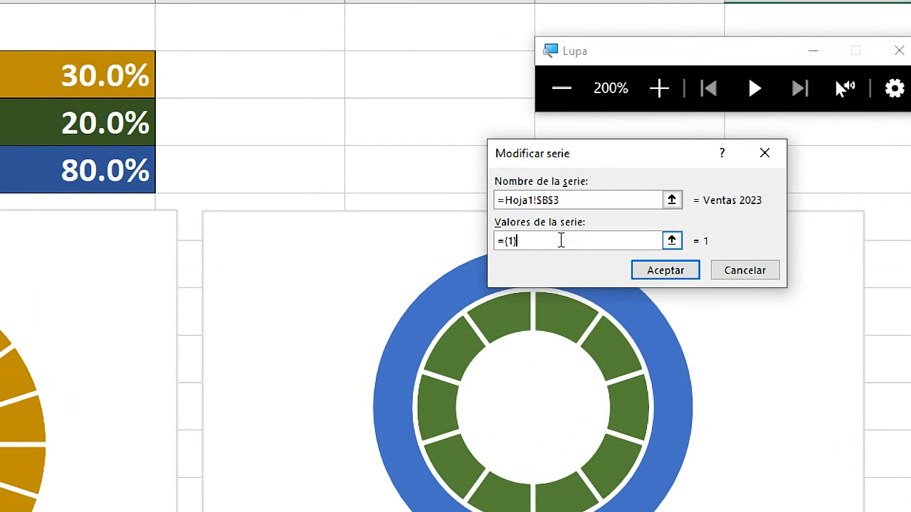
drag(532, 240, 482, 242)
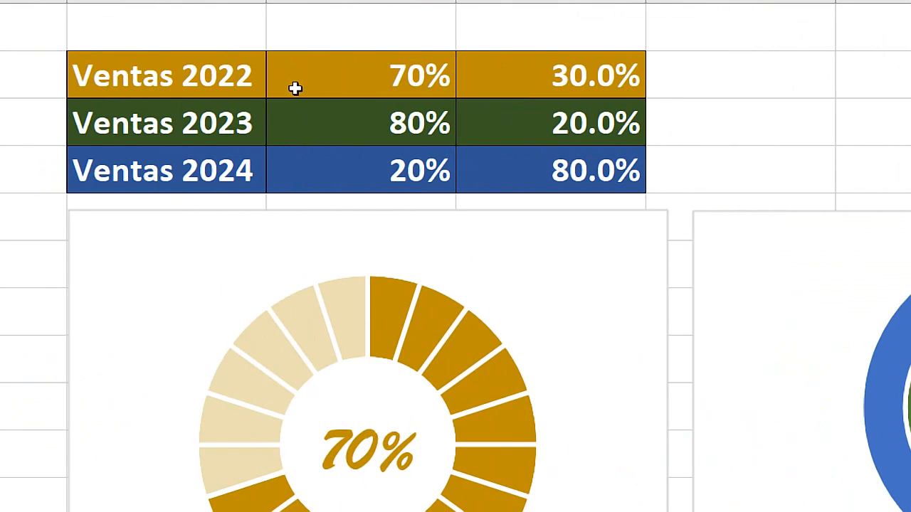
drag(356, 135, 459, 122)
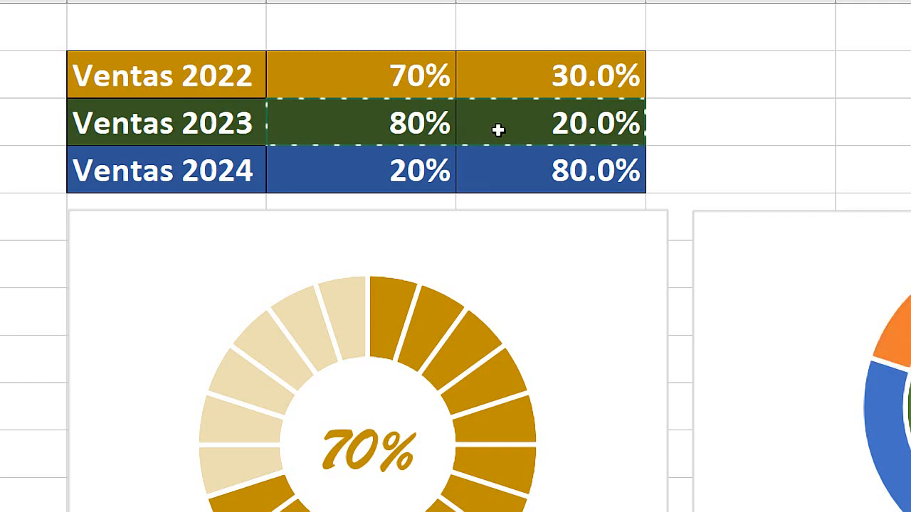
key(super+Escape)
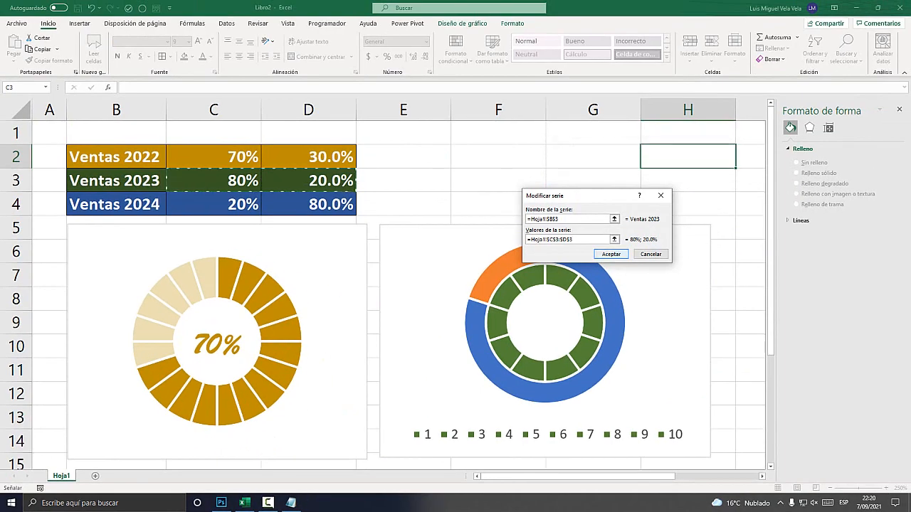
key(Return)
click(677, 293)
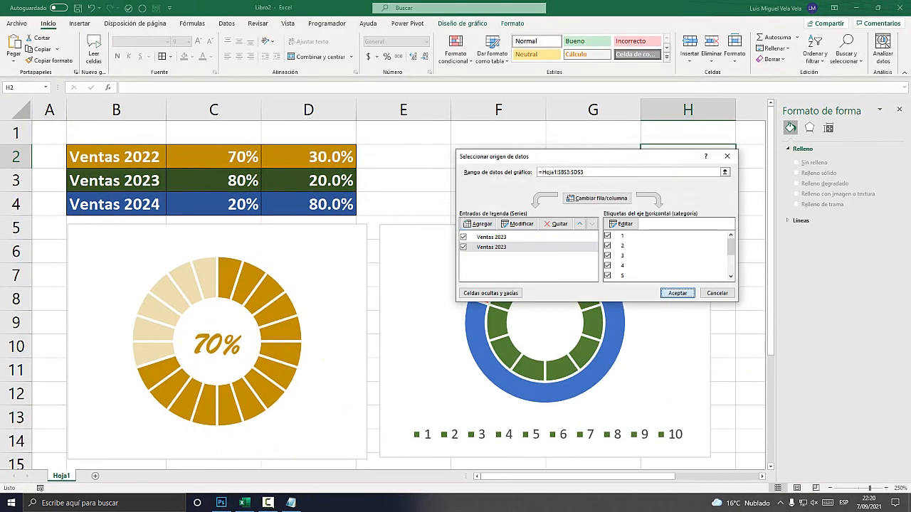
Switch to Notepad and add the line "(Eje secundario al segundo gráfico)" below note 4, "Cambiar tipo de gráfico".
mouse_move(574, 259)
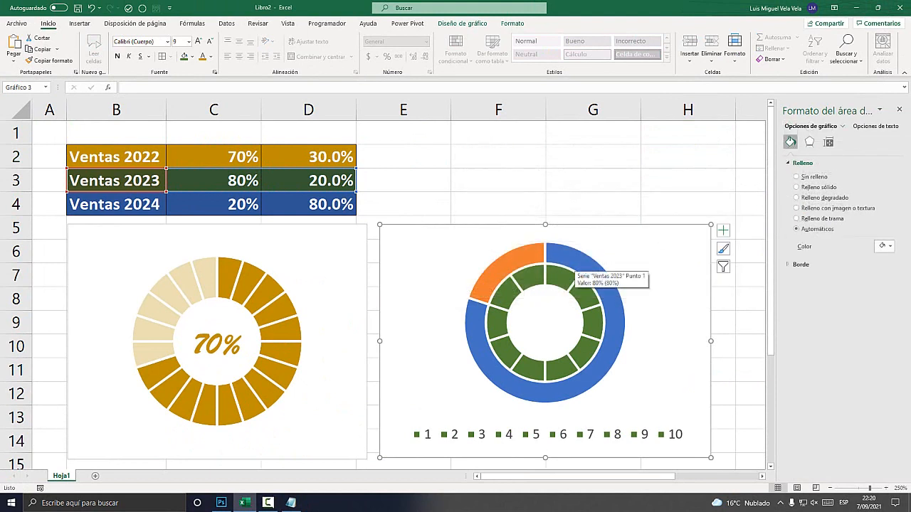
click(291, 503)
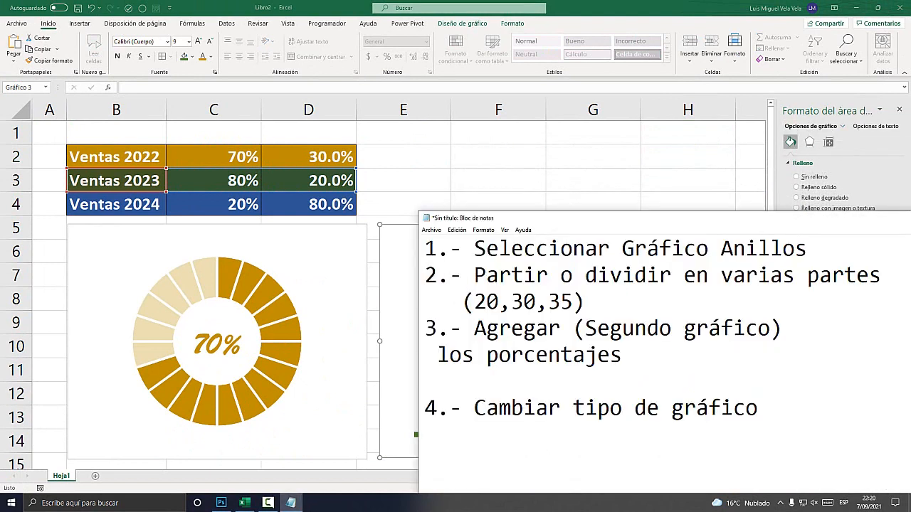
drag(759, 408, 426, 408)
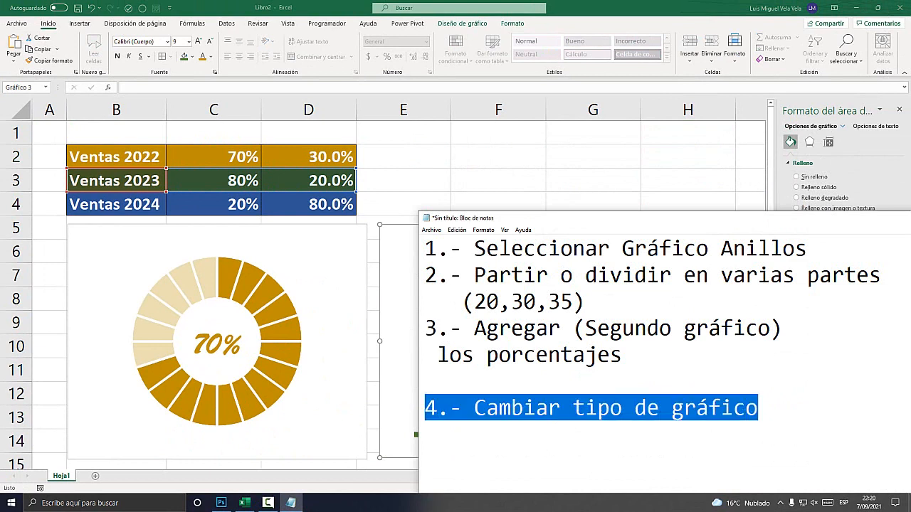
click(486, 407)
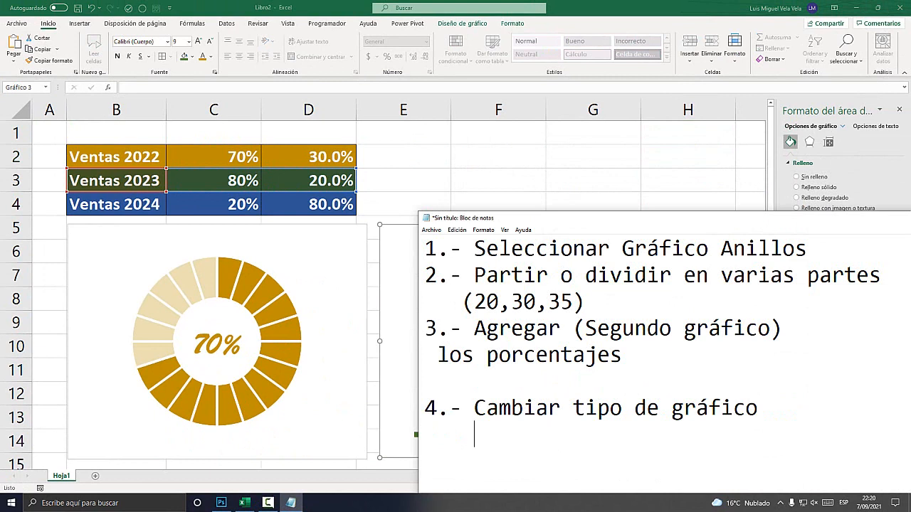
text(seg)
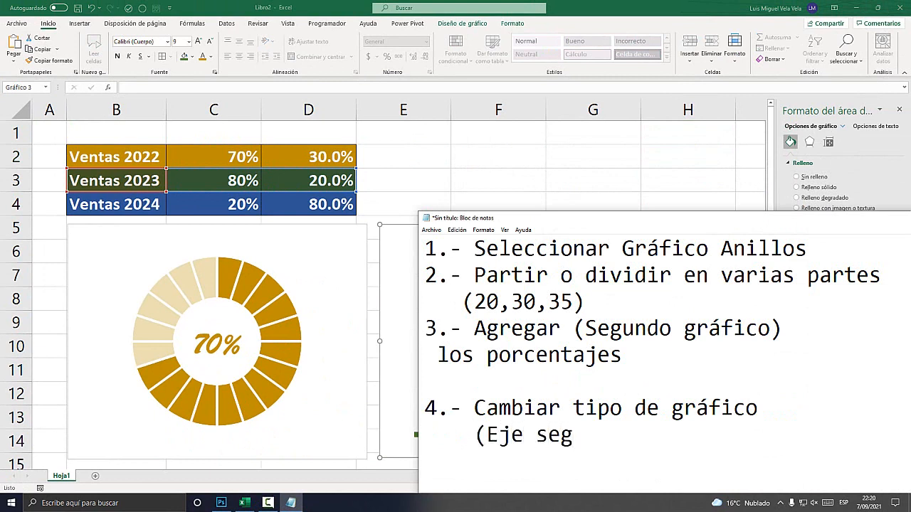
key(BackSpace)
text(cundario al segundo gr)
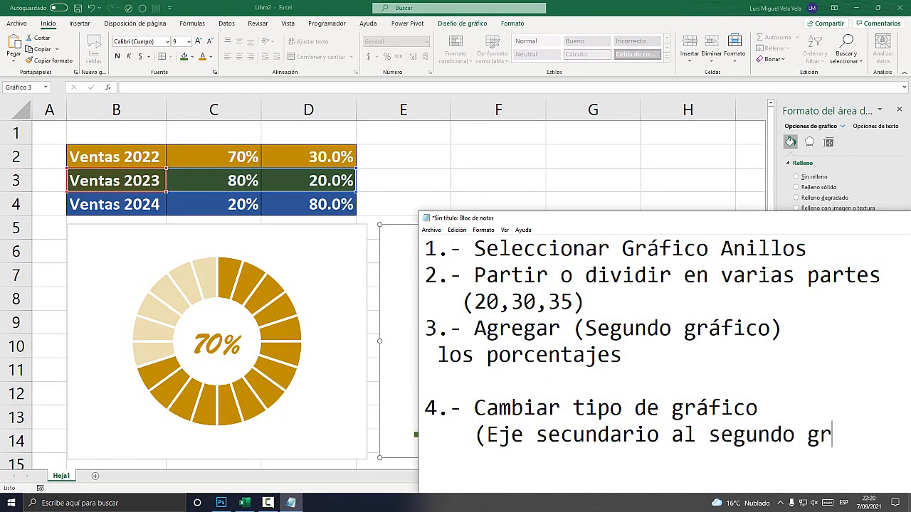
text(áfico)=)
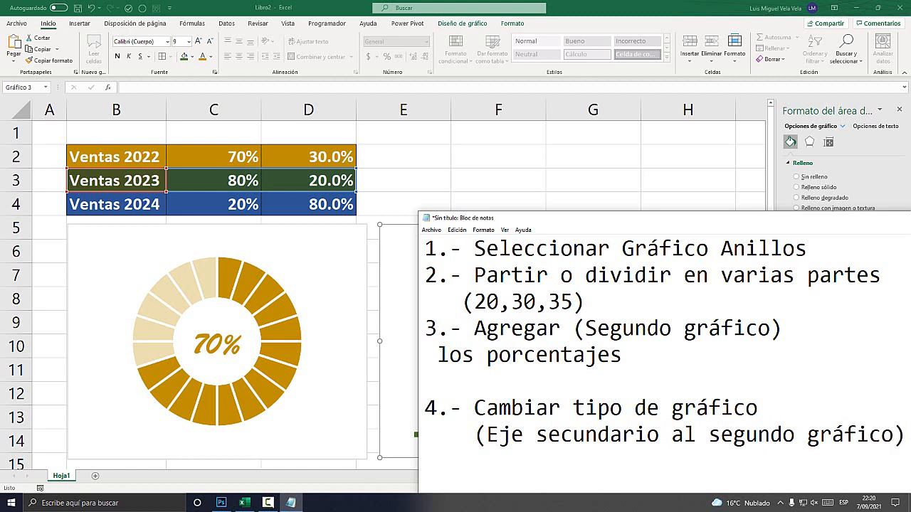
Switch back to Excel and select the outer 80%/20% ring of the Ventas 2023 chart.
key(alt+Tab)
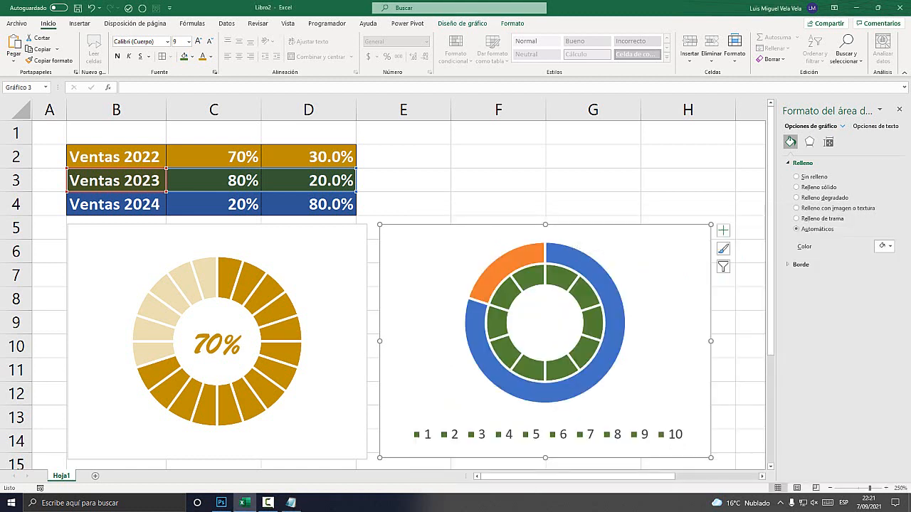
click(515, 256)
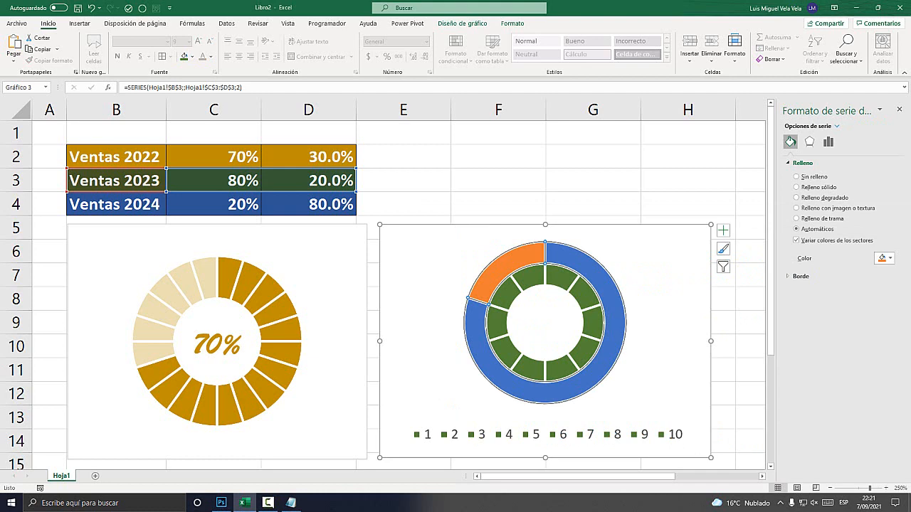
key(super+plus)
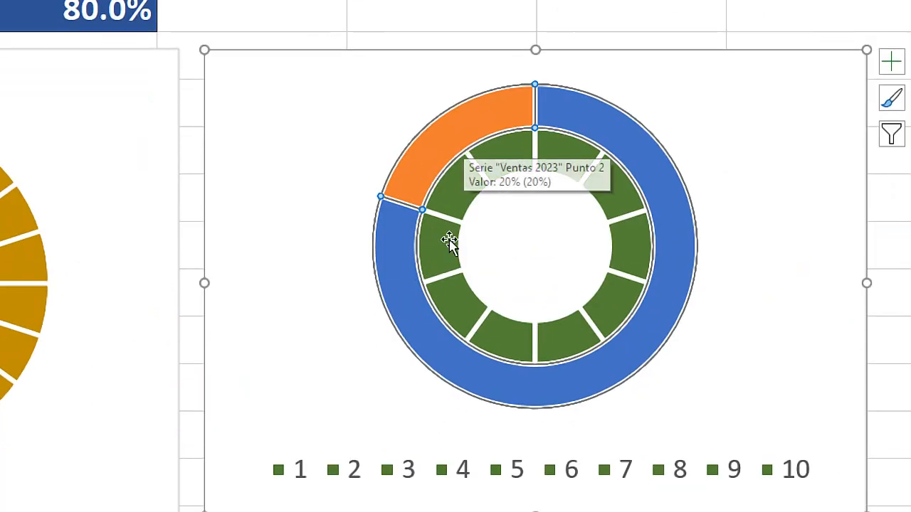
click(464, 191)
click(441, 155)
right_click(431, 142)
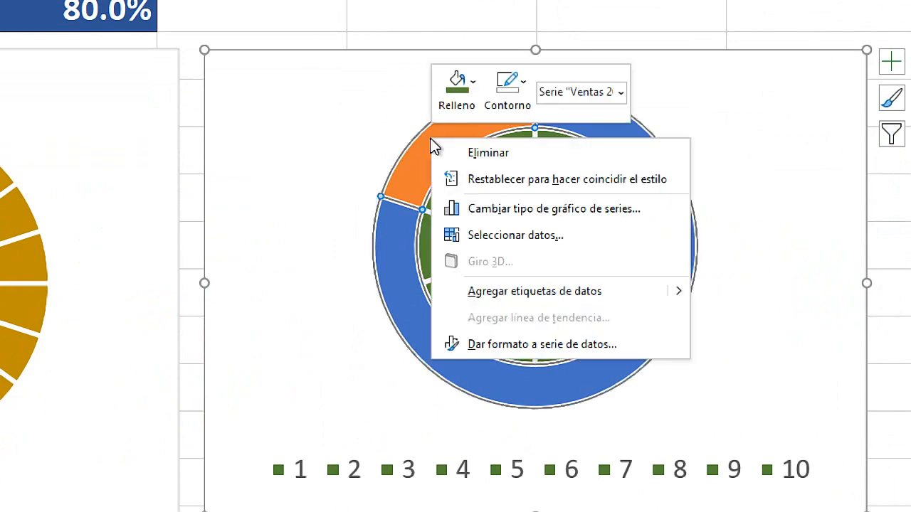
click(626, 210)
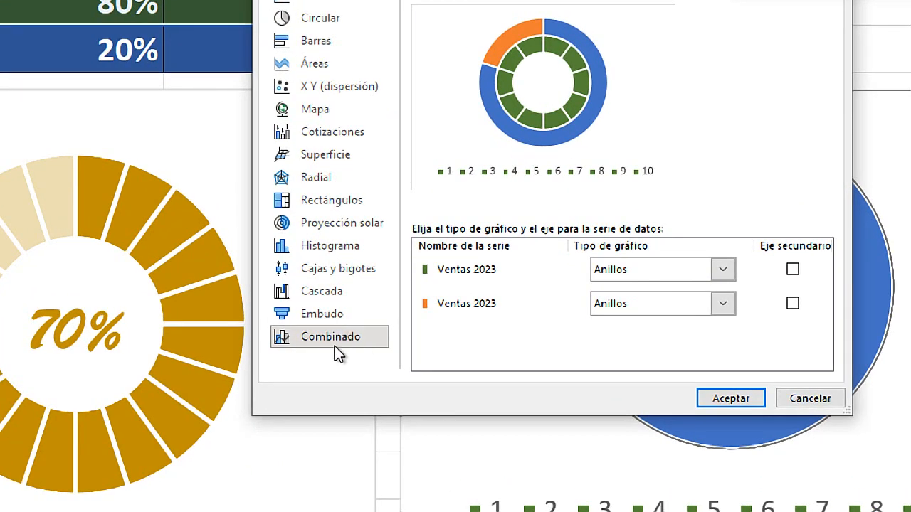
key(super+Escape)
key(Escape)
key(Escape)
click(424, 182)
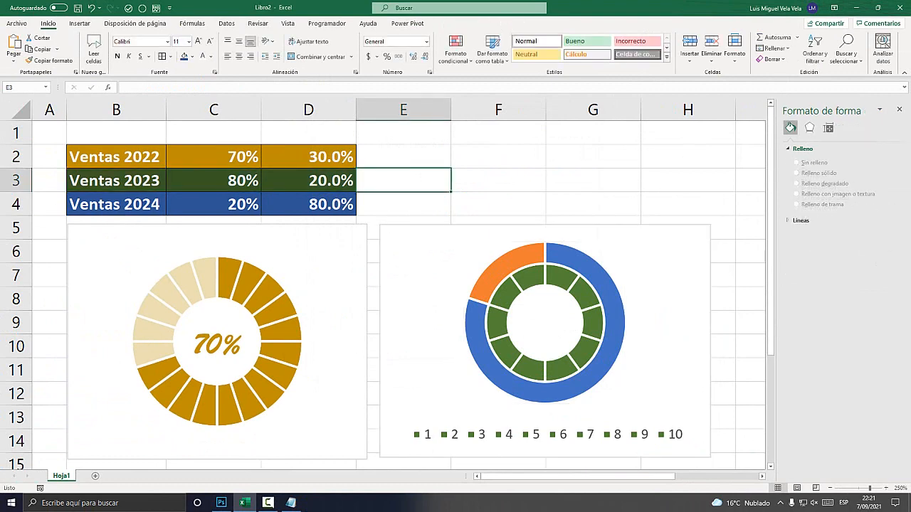
Open the chart type settings for the whole Ventas 2023 chart and choose the Combinado type.
click(451, 239)
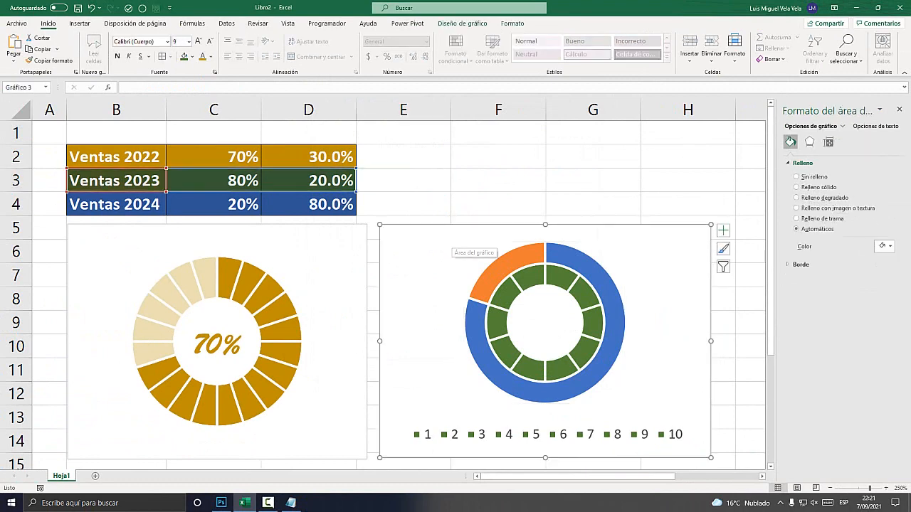
key(super+plus)
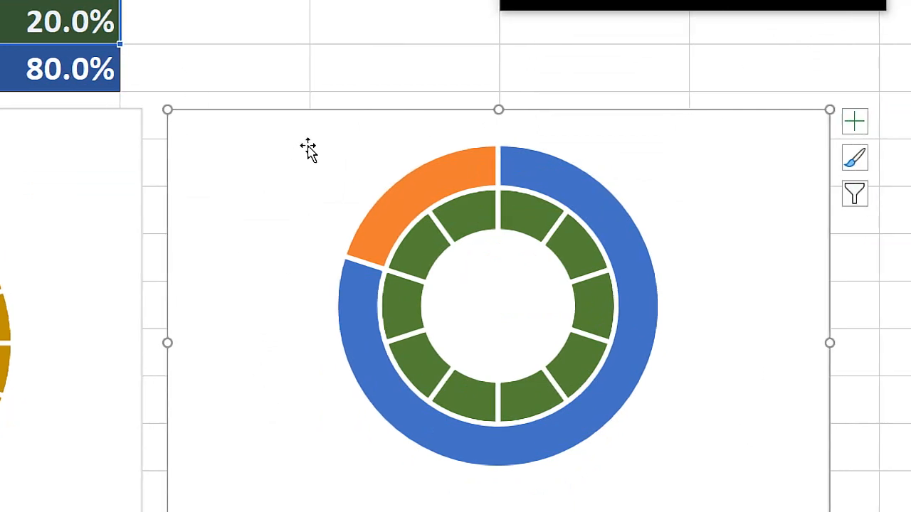
right_click(238, 138)
click(340, 295)
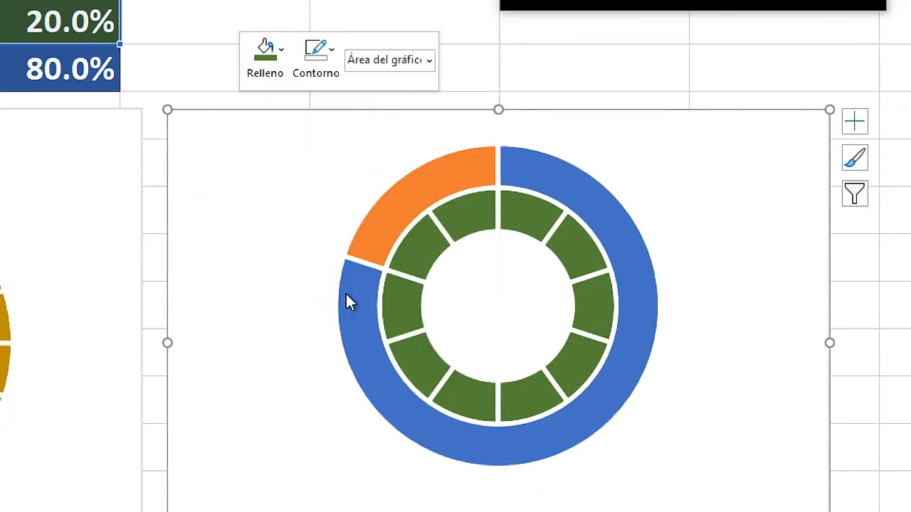
key(super+Escape)
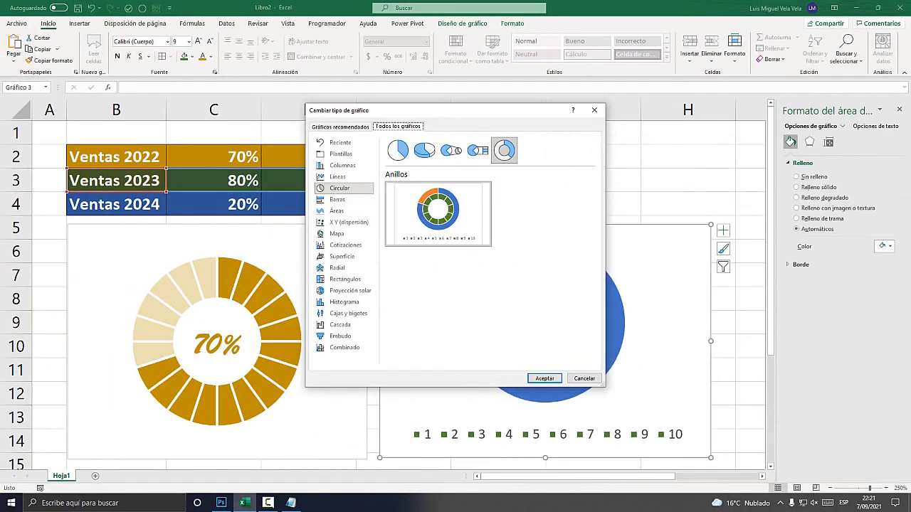
key(super+plus)
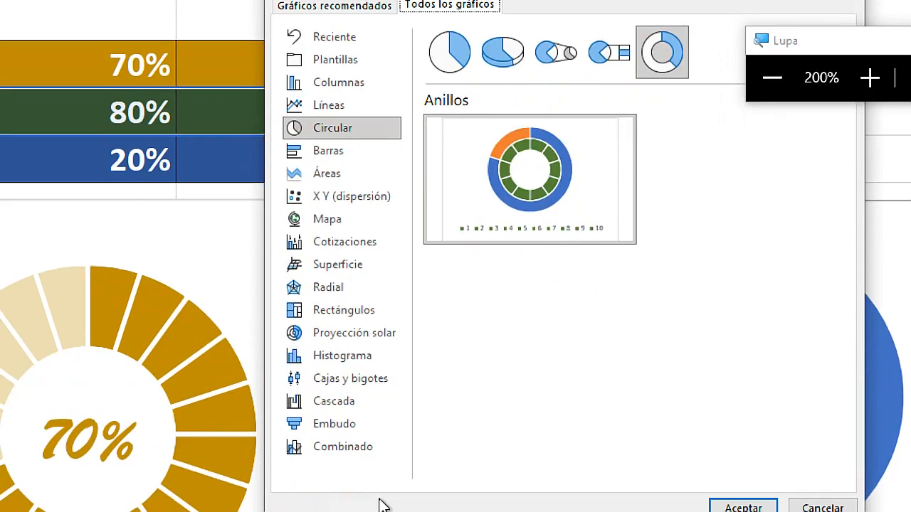
click(356, 426)
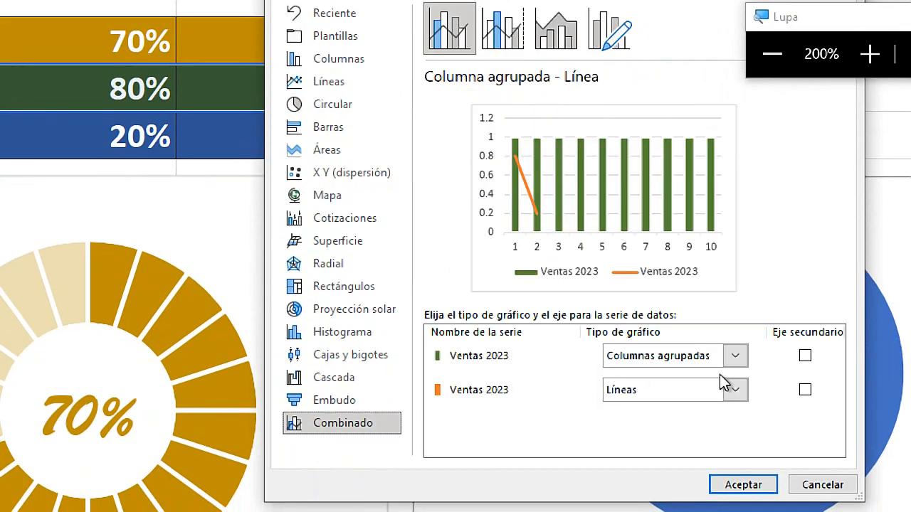
Try setting both Ventas 2023 series to the Anillos chart type in the custom combination.
click(735, 356)
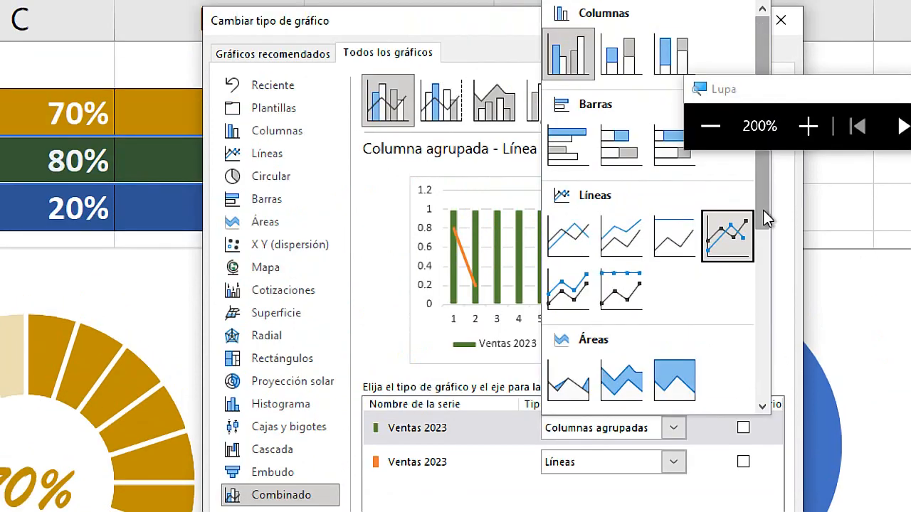
scroll(762, 321, down, 5)
click(727, 182)
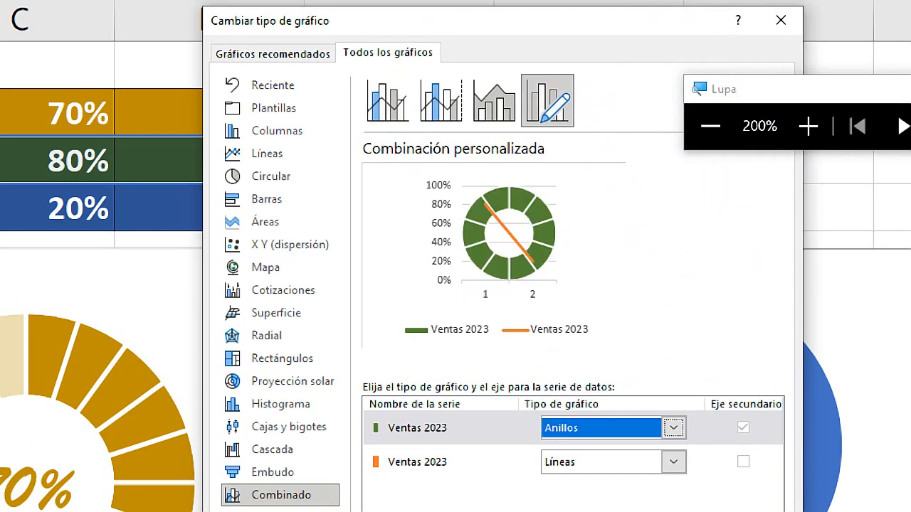
click(674, 344)
scroll(762, 263, down, 5)
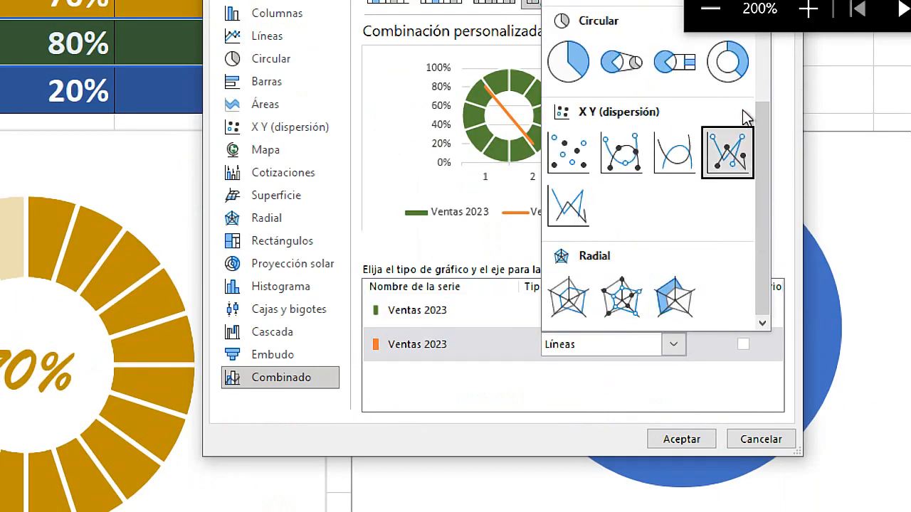
click(718, 82)
Try moving the secondary axis from the first to the second Ventas 2023 series, and cancel the chart type change.
click(743, 310)
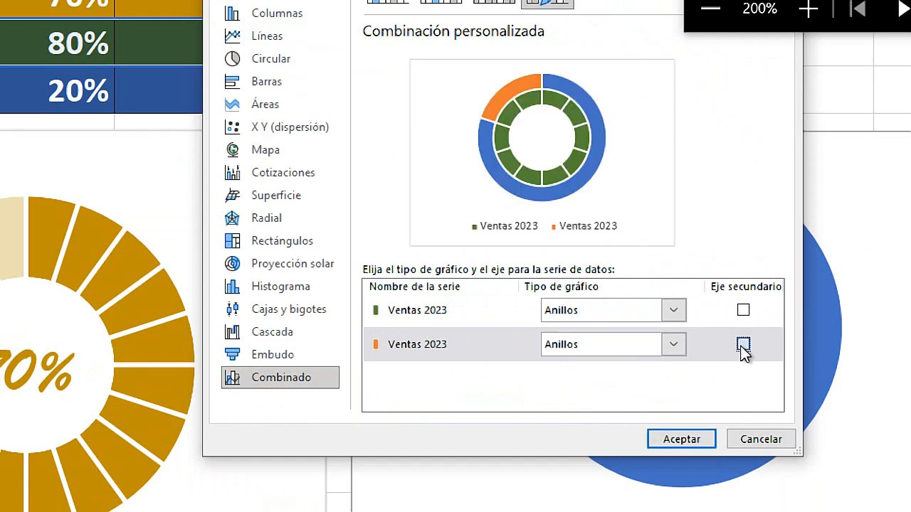
click(742, 345)
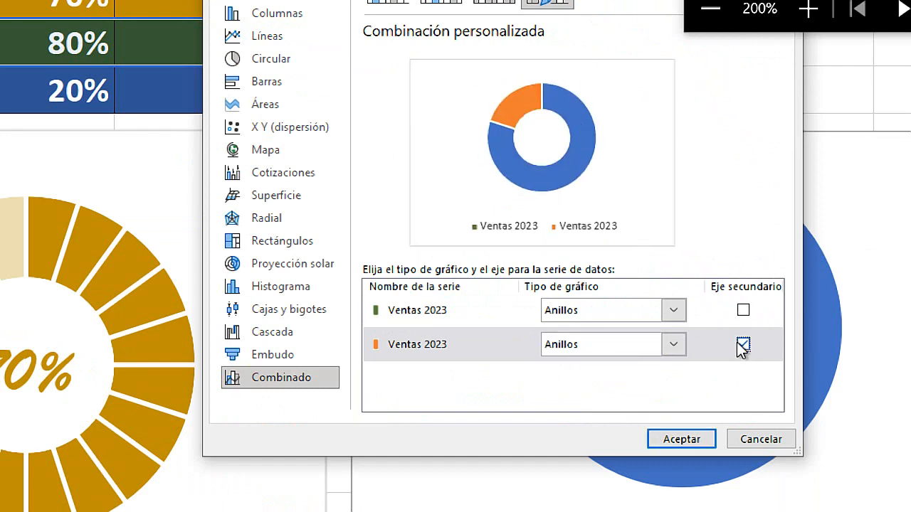
click(767, 441)
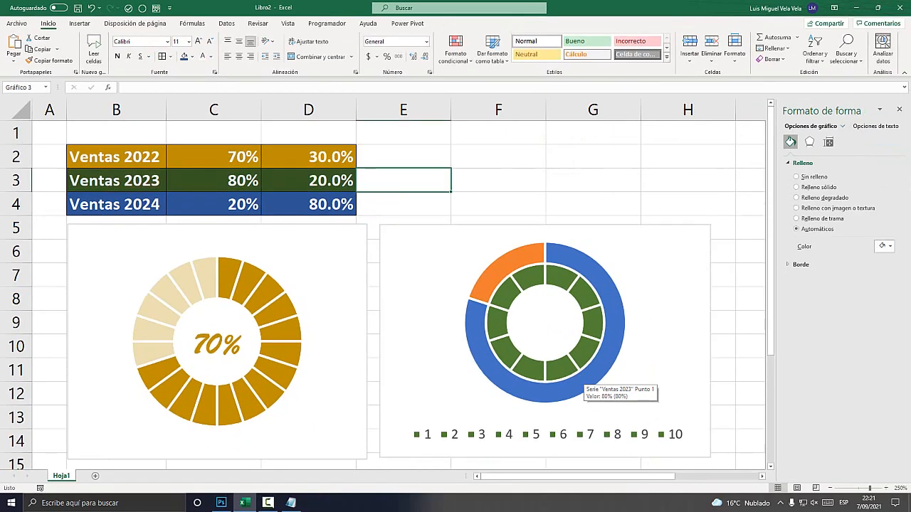
Open the series chart type settings for the outer 80%/20% ring of the Ventas 2023 chart.
click(580, 377)
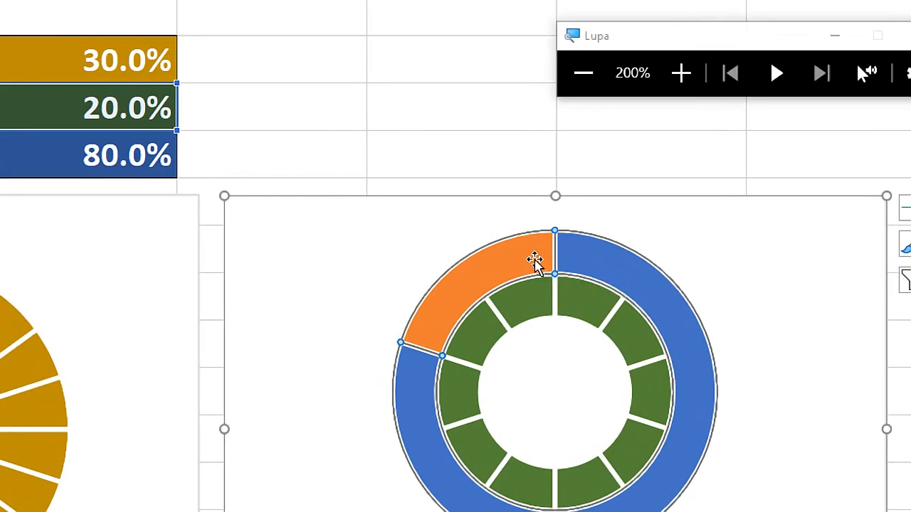
right_click(536, 260)
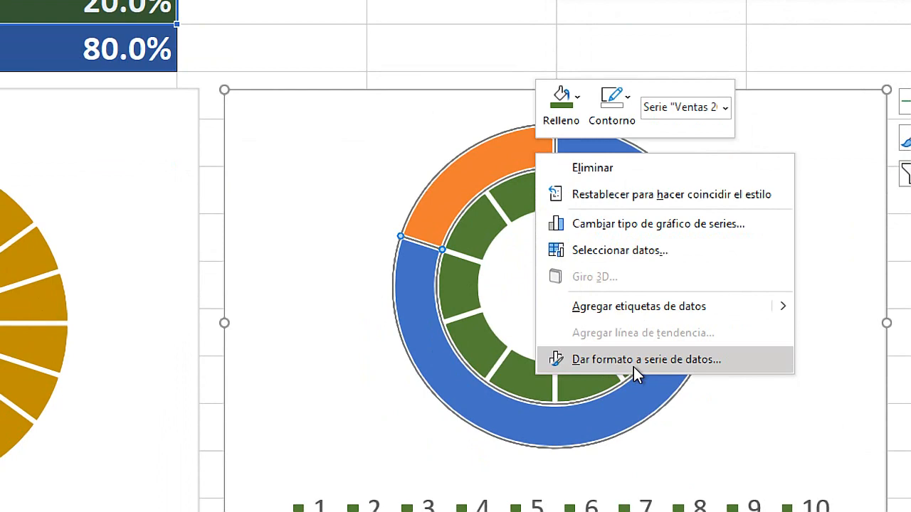
click(633, 360)
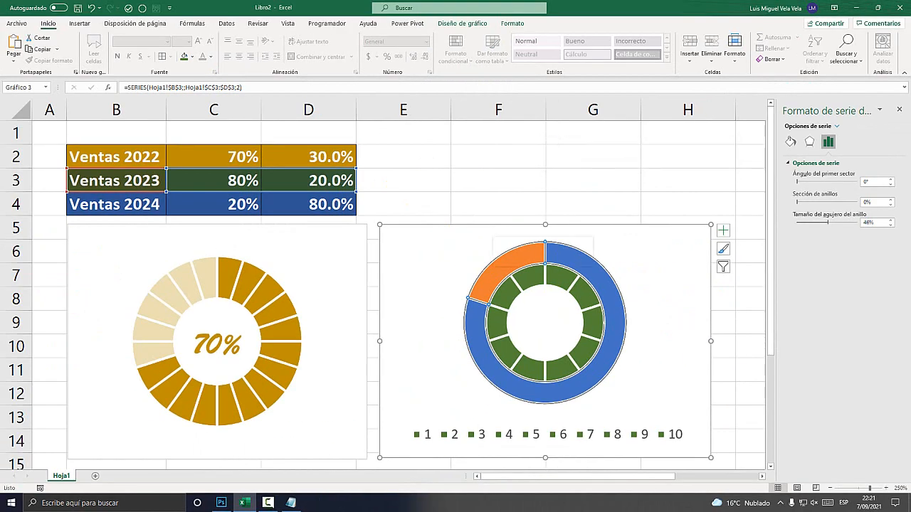
right_click(494, 275)
click(547, 309)
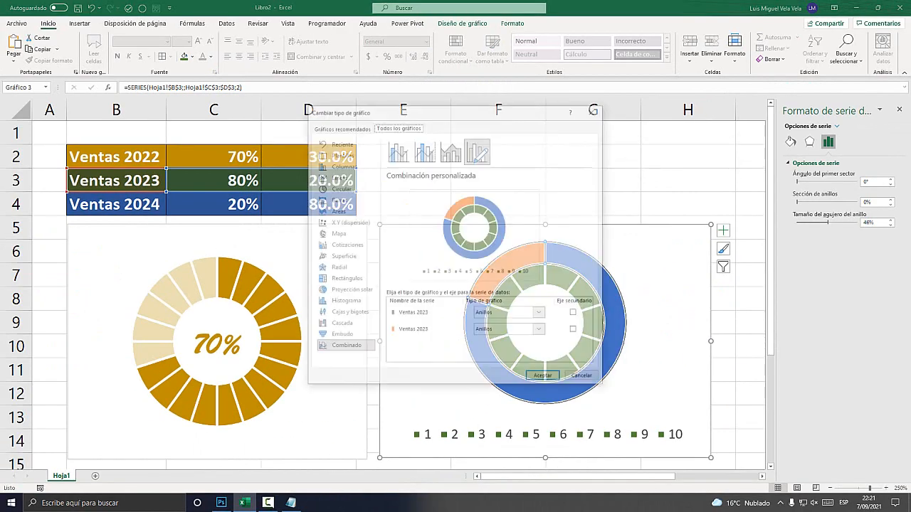
Keep both series as Anillos, assign the second Ventas 2023 series to the secondary axis, and accept the change.
key(super+plus)
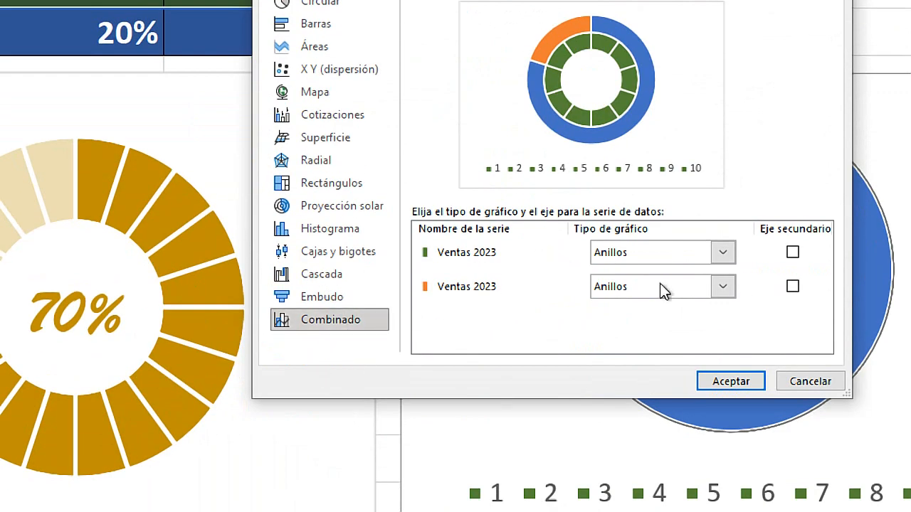
click(723, 255)
click(723, 286)
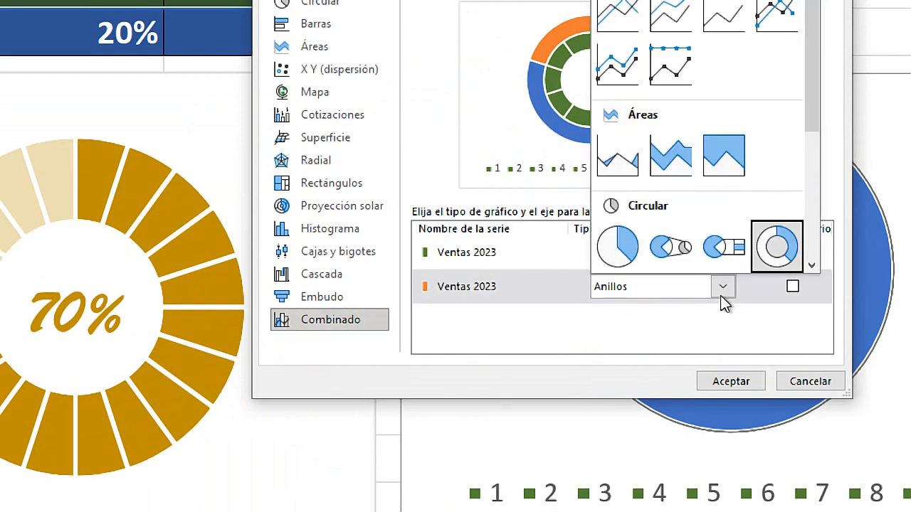
click(723, 291)
click(678, 288)
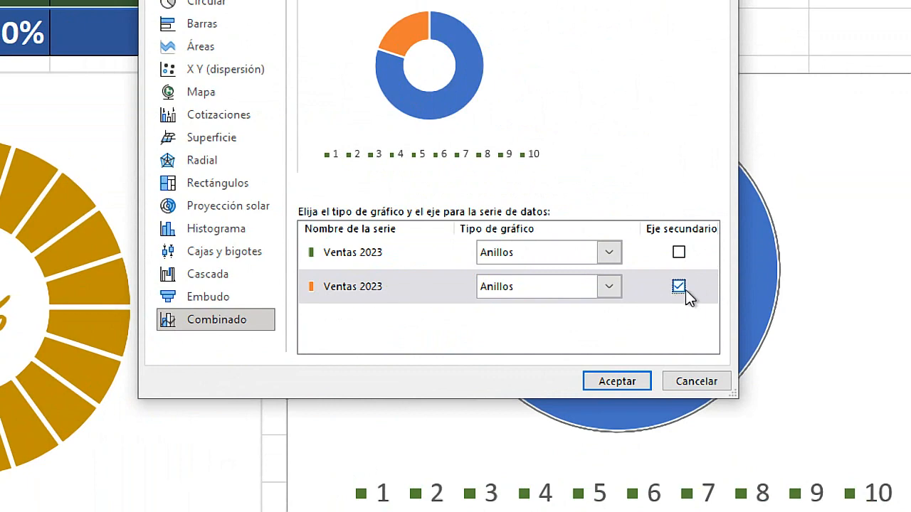
click(617, 382)
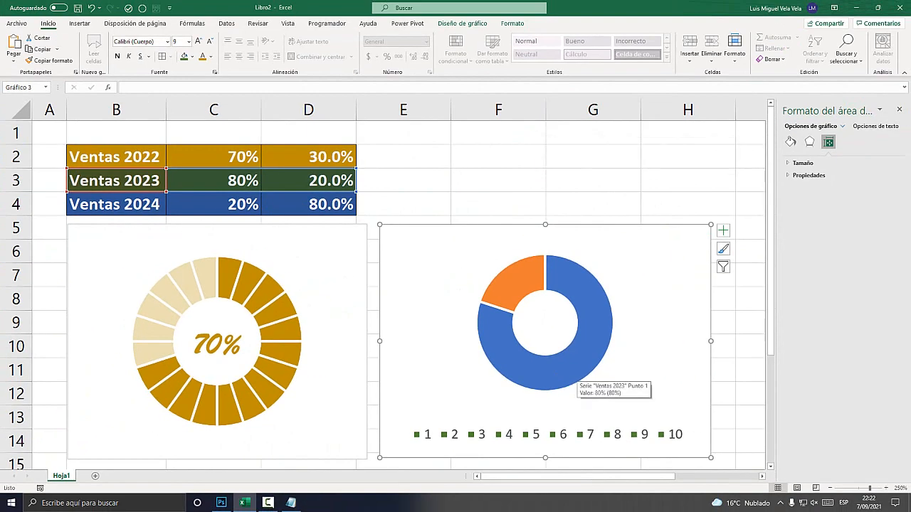
Select only the blue 80% segment of the Ventas 2023 ring and set its fill to Sin relleno.
click(574, 373)
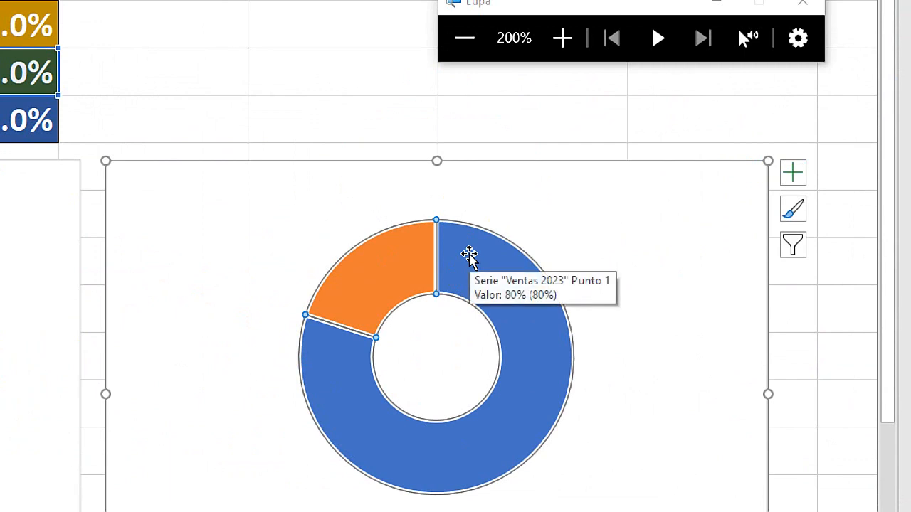
click(464, 259)
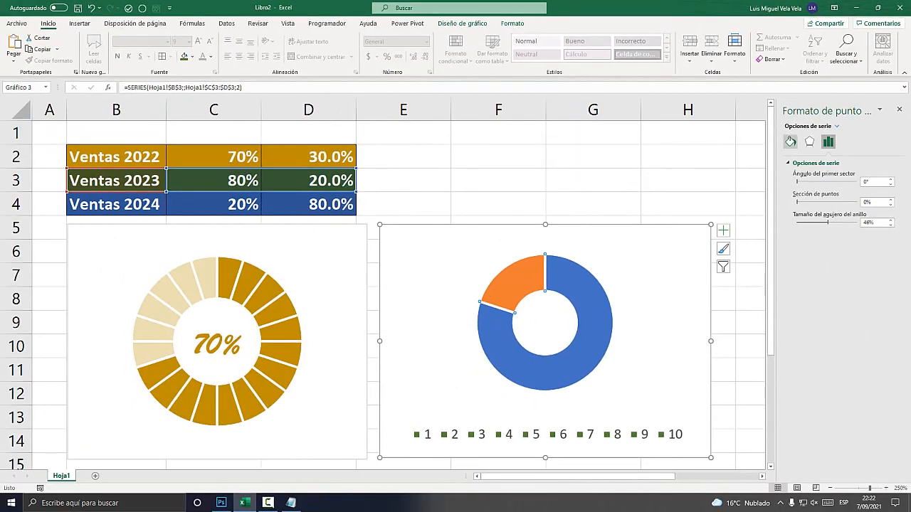
right_click(569, 290)
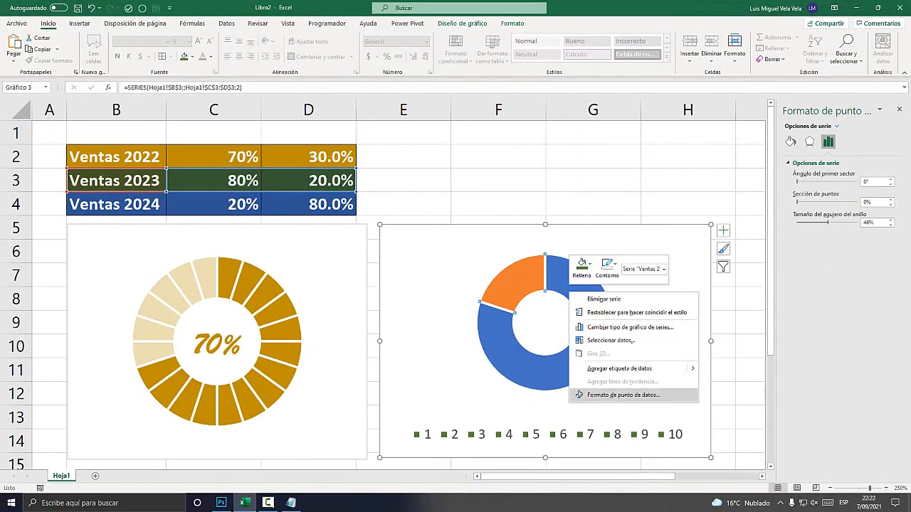
click(623, 395)
key(super+plus)
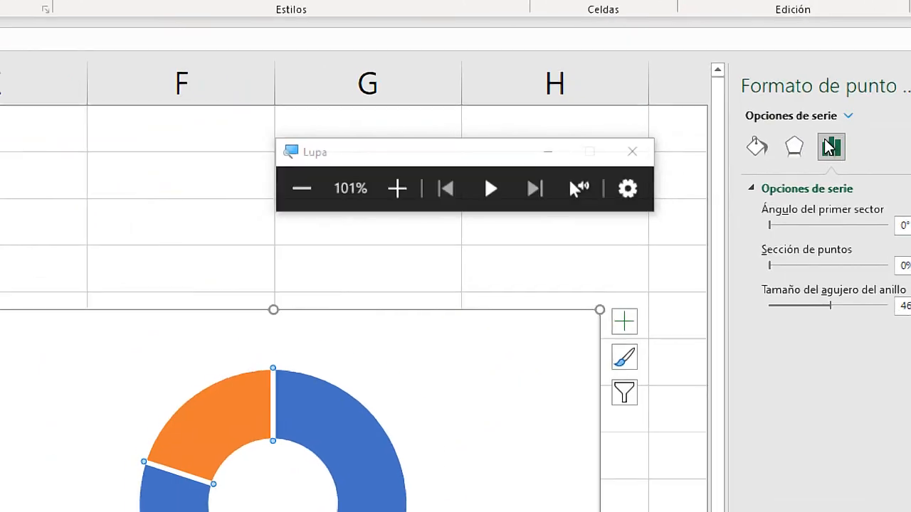
click(671, 148)
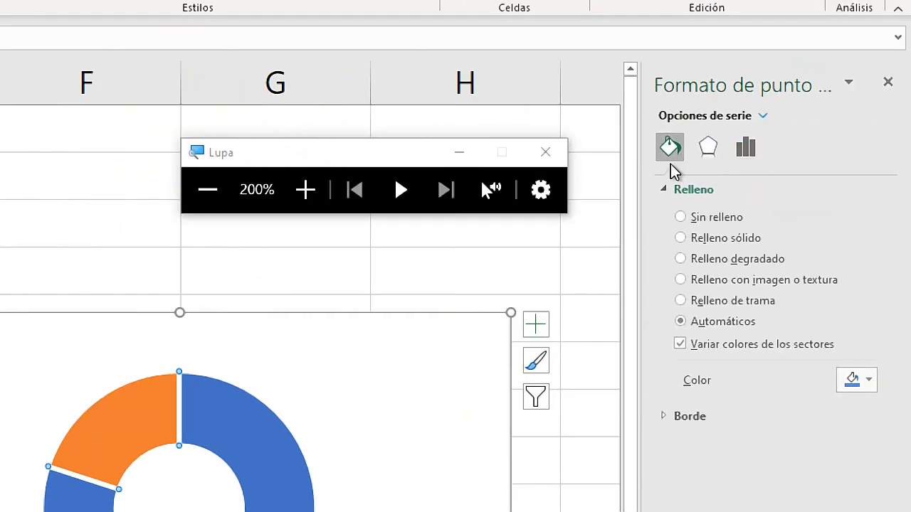
click(708, 217)
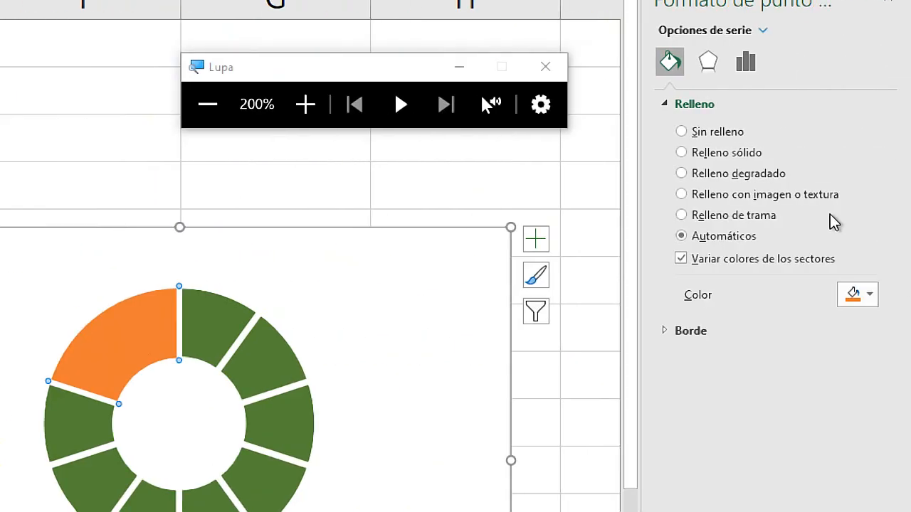
Give the orange 20% segment of the Ventas 2023 ring a solid white fill and raise its transparency to slightly above 14%.
click(750, 157)
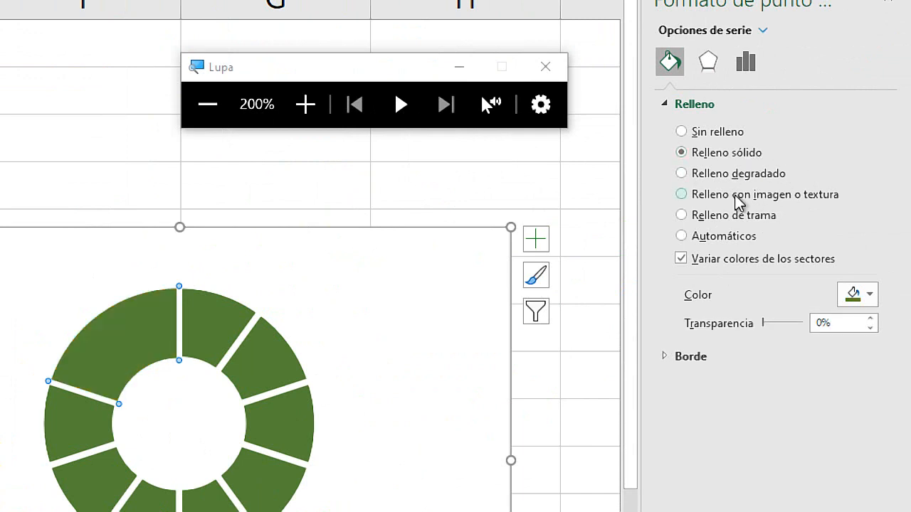
click(869, 294)
click(752, 344)
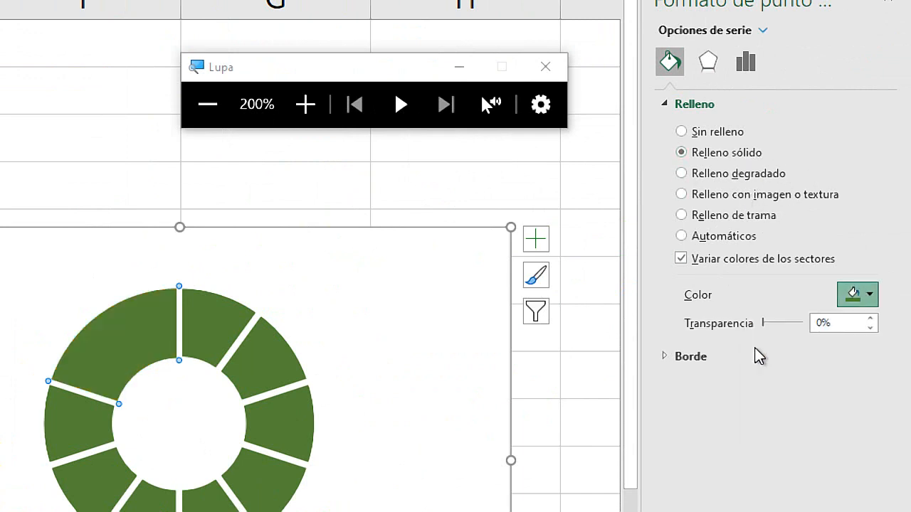
click(870, 254)
click(870, 254)
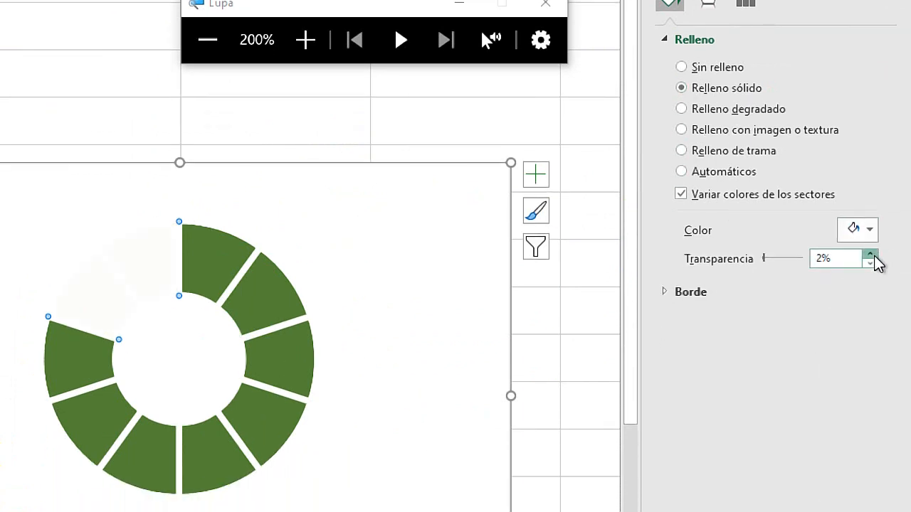
click(871, 255)
click(871, 254)
click(871, 254)
click(871, 255)
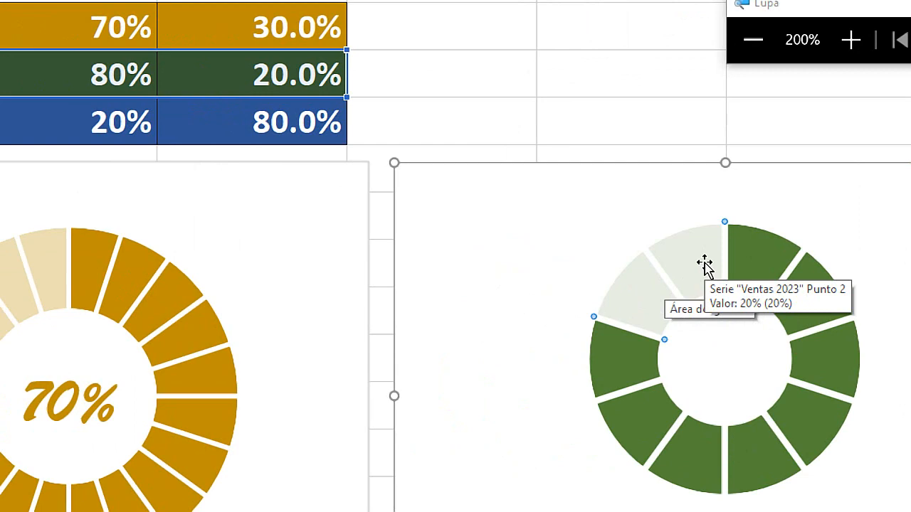
key(super+Escape)
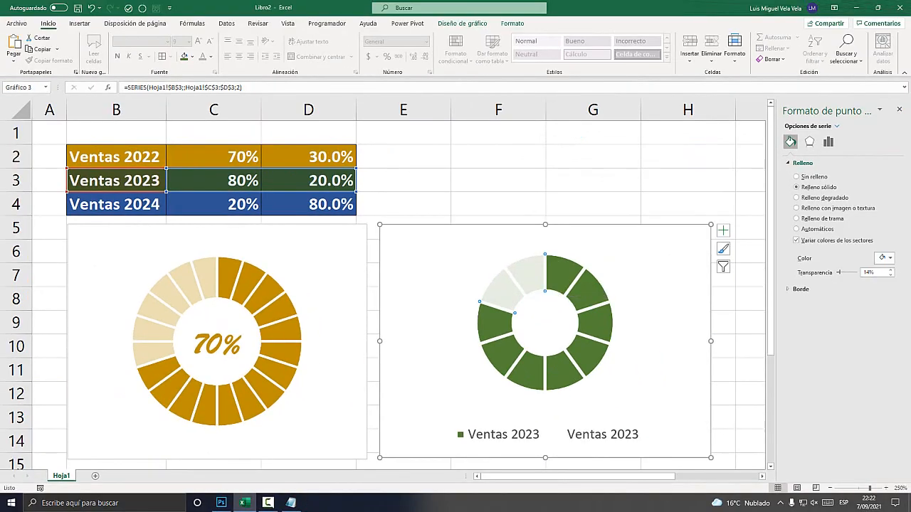
click(891, 271)
Remove the legend from the Ventas 2023 chart and deselect the chart.
key(super+plus)
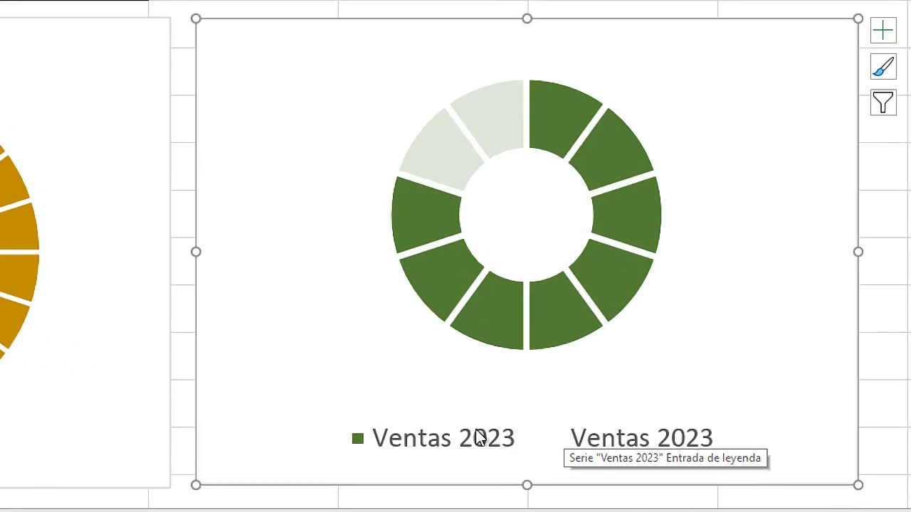
click(883, 30)
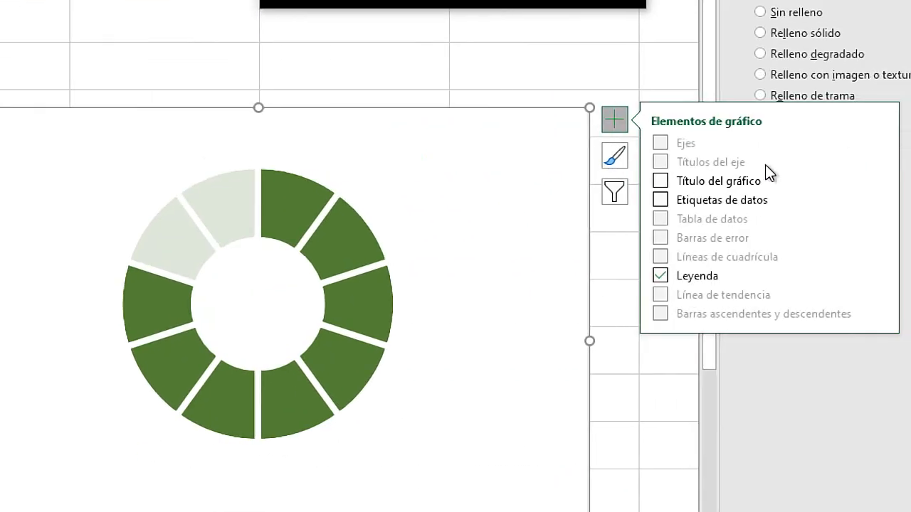
key(super+Escape)
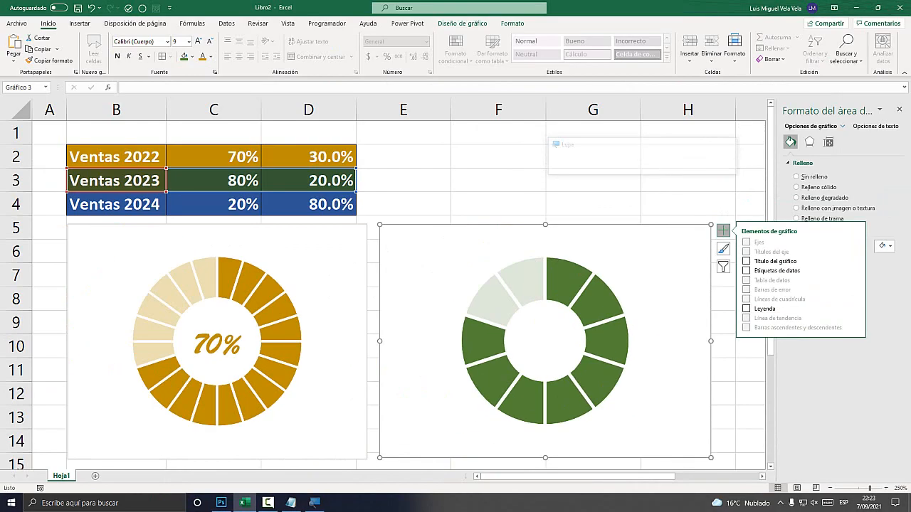
click(498, 180)
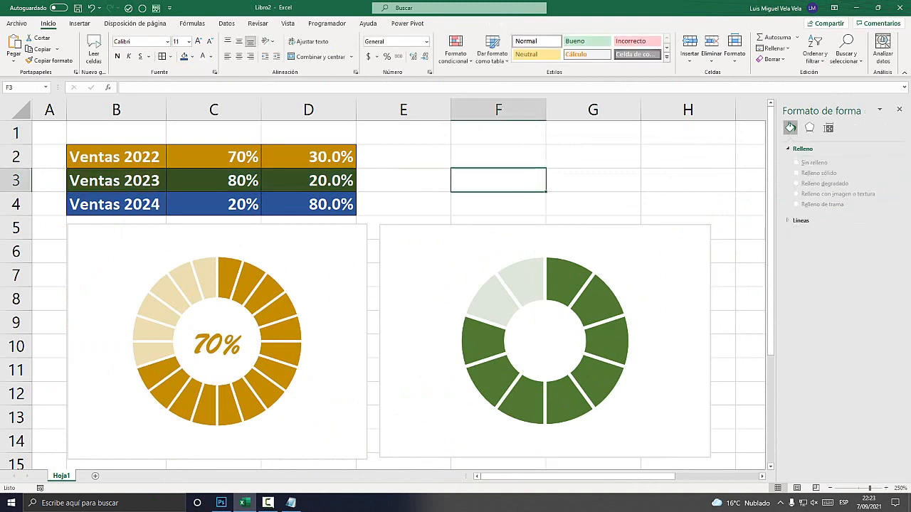
Draw a rectangle about 1.02 cm high and 1.26 cm wide in the centre of the green Ventas 2023 ring.
click(80, 24)
key(super+plus)
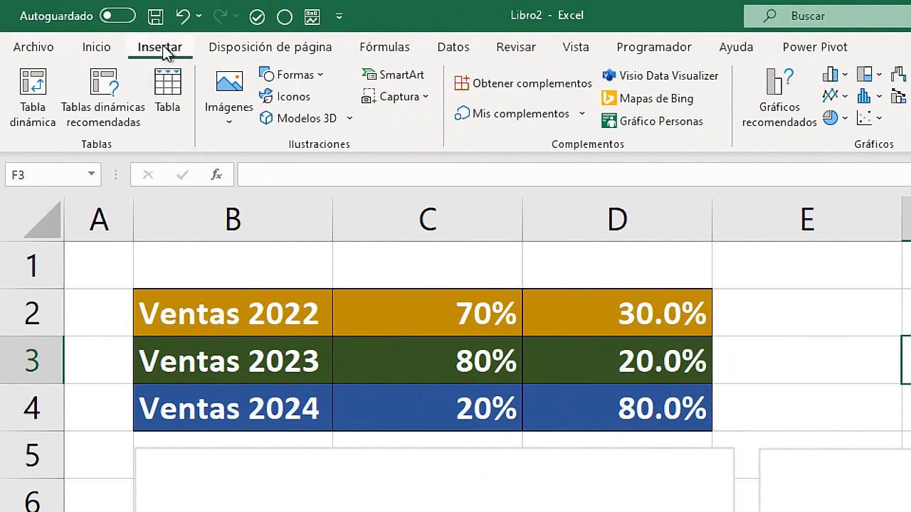
click(298, 77)
click(269, 255)
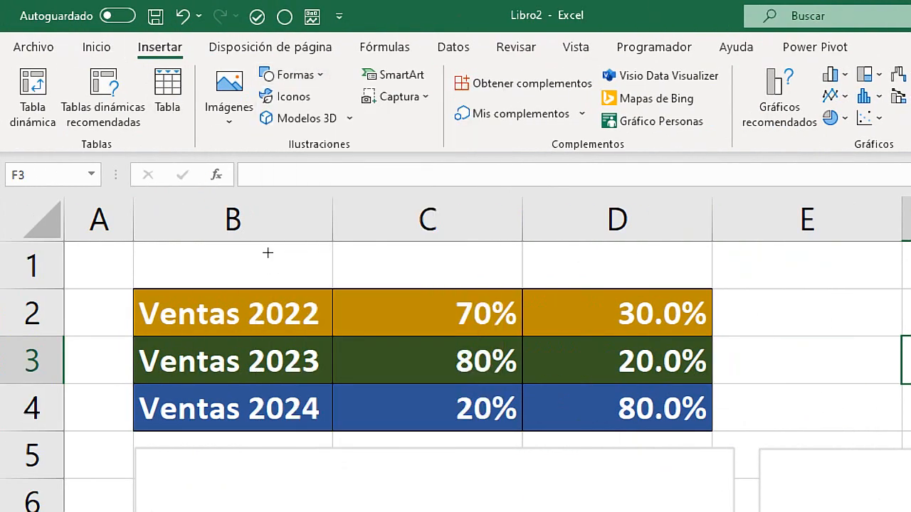
key(super+Escape)
drag(518, 315, 575, 362)
right_click(559, 347)
key(Escape)
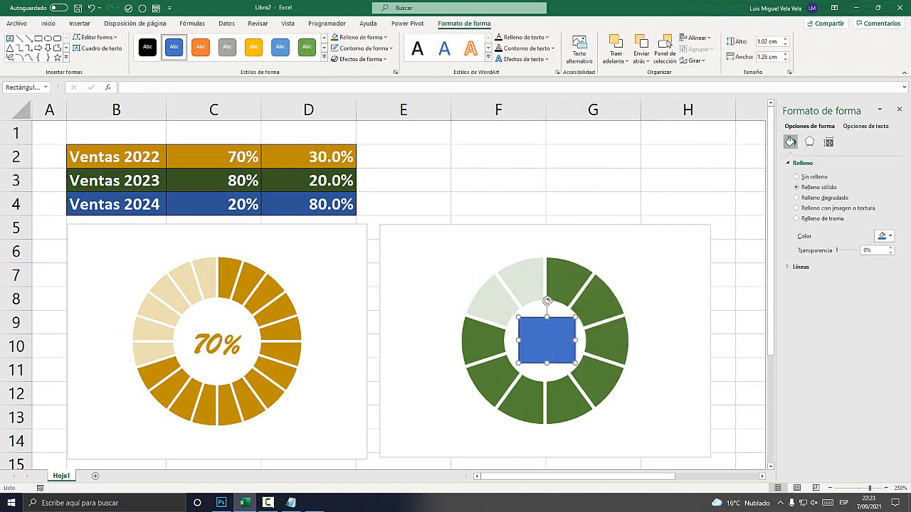
Link the rectangle's text to the Ventas 2023 percentage with the formula =$C$3.
key(super+plus)
click(142, 89)
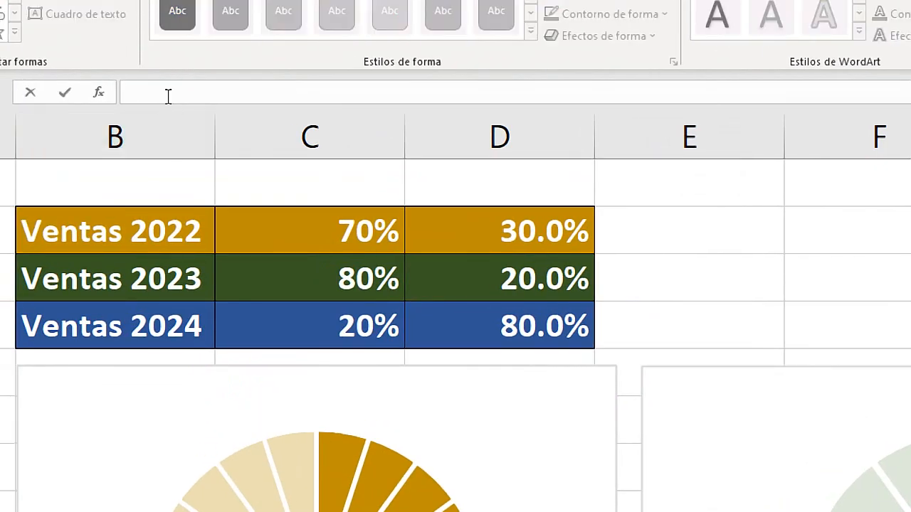
text(=)
click(466, 349)
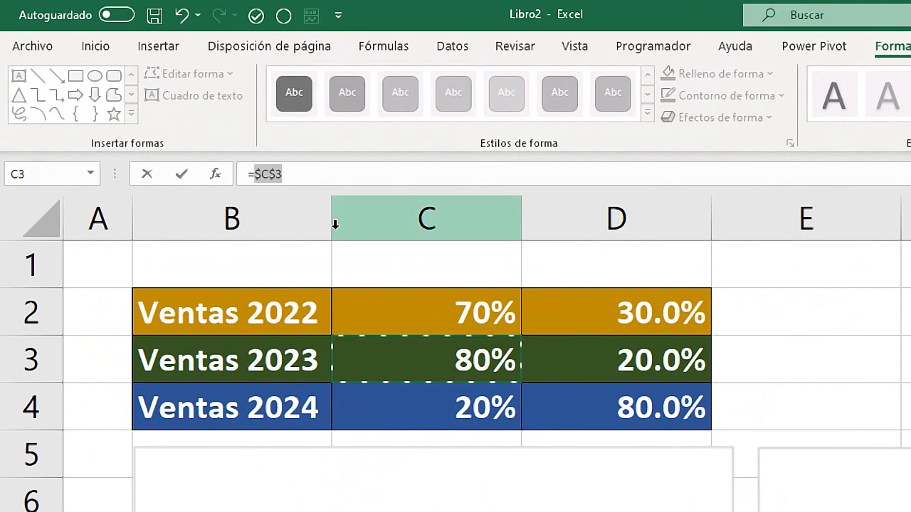
key(Return)
key(super+Escape)
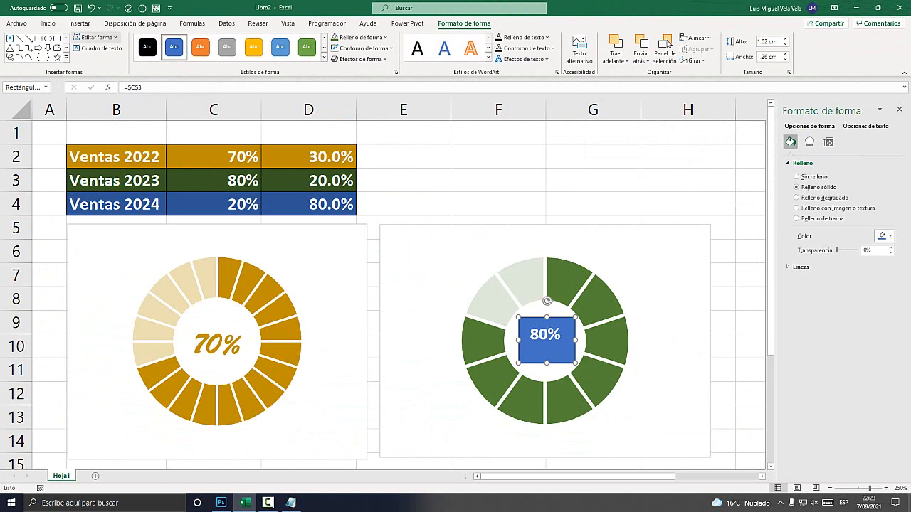
Set the linked rectangle to Sin relleno and colour its text dark green.
click(48, 22)
click(191, 56)
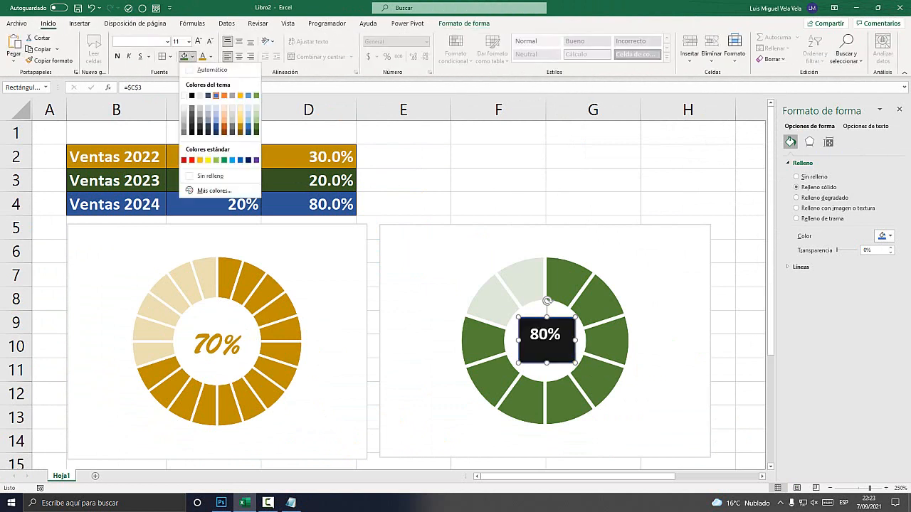
click(208, 174)
click(211, 56)
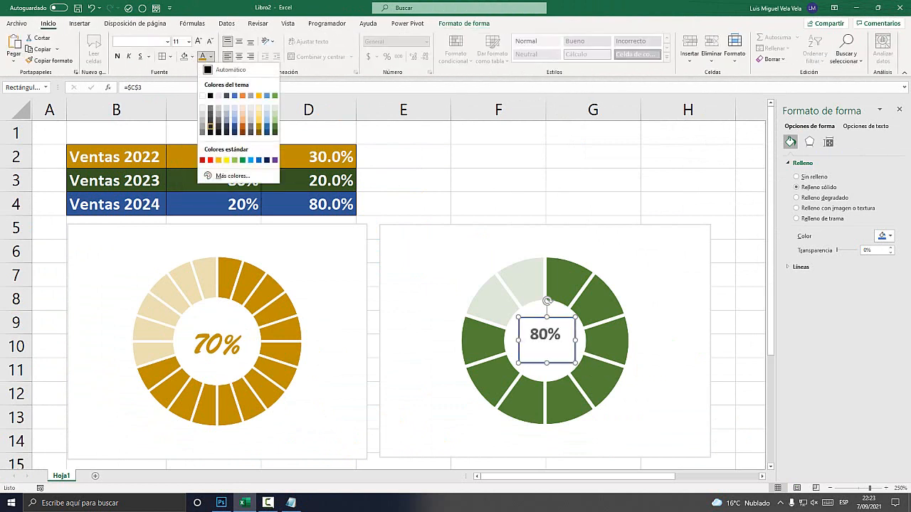
click(274, 132)
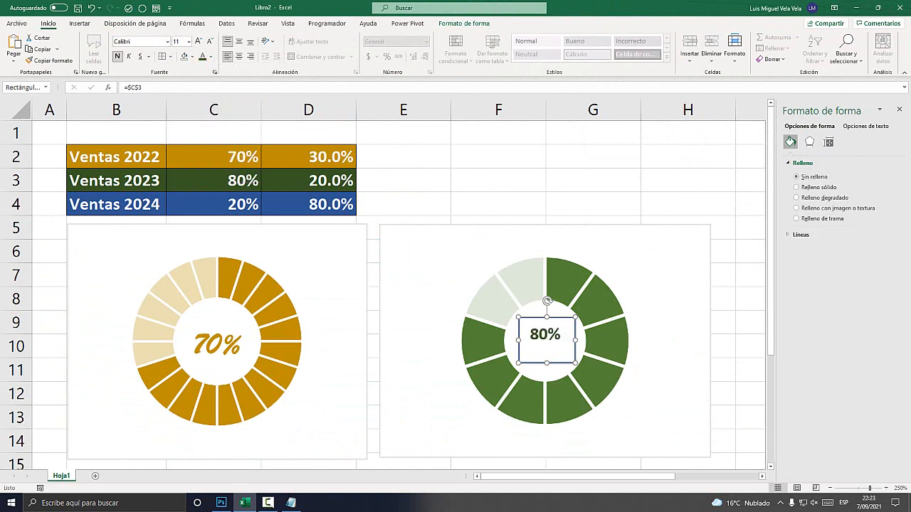
Remove the border of the linked 80% rectangle with Sin contorno.
click(463, 23)
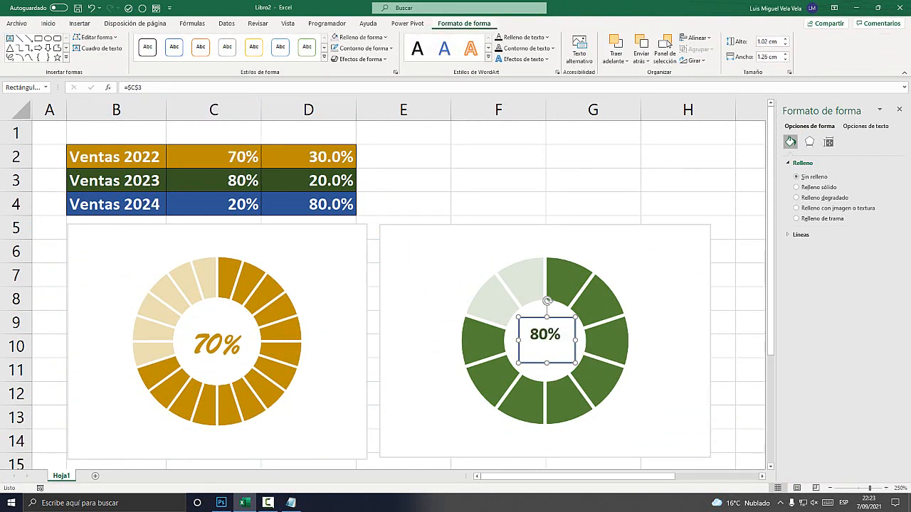
key(super+plus)
click(376, 48)
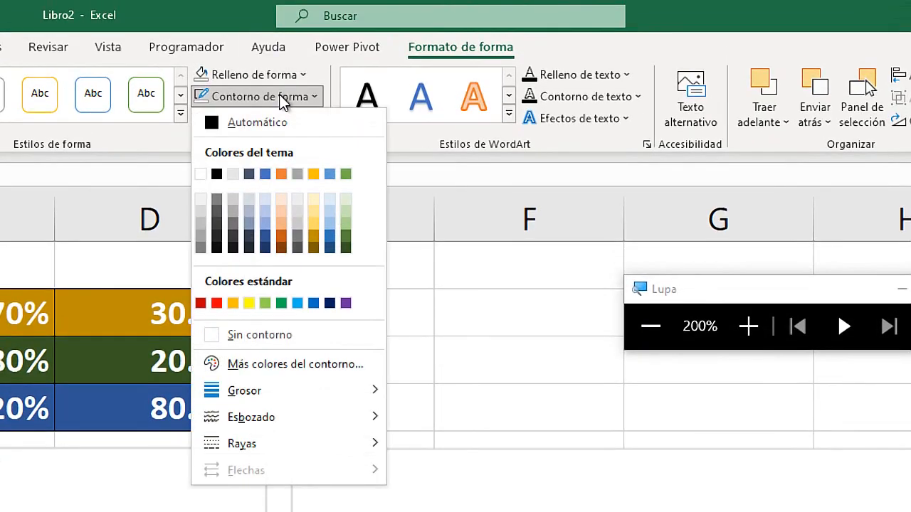
click(286, 341)
key(super+Escape)
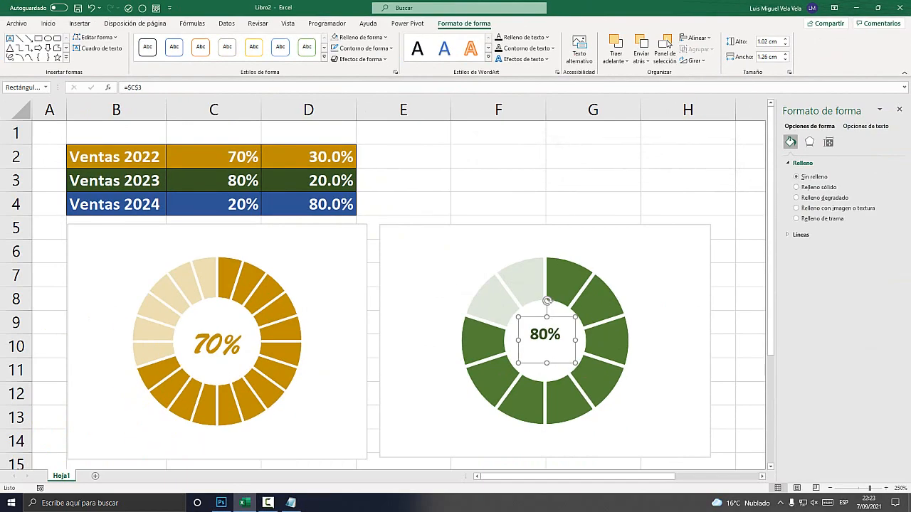
Set the 80% label to Brush Script MT at size 18 and enlarge its box to fit the text.
click(47, 22)
click(167, 41)
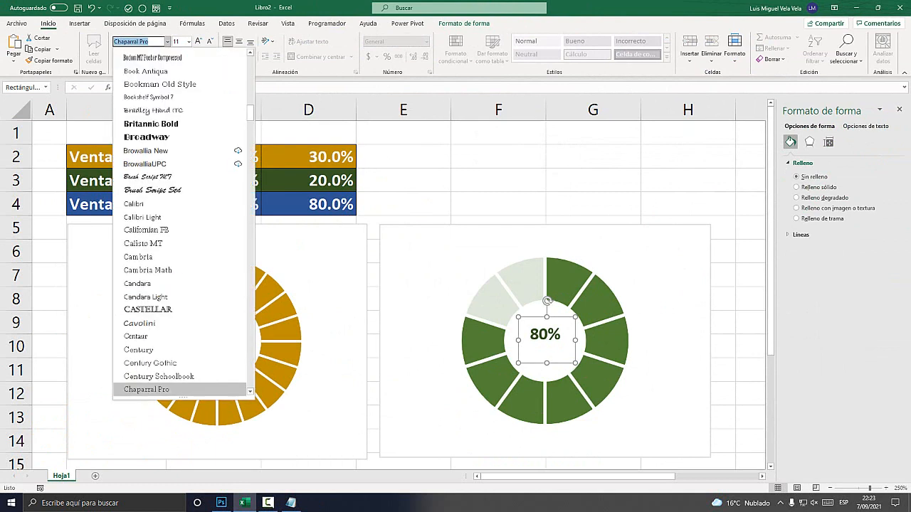
click(147, 177)
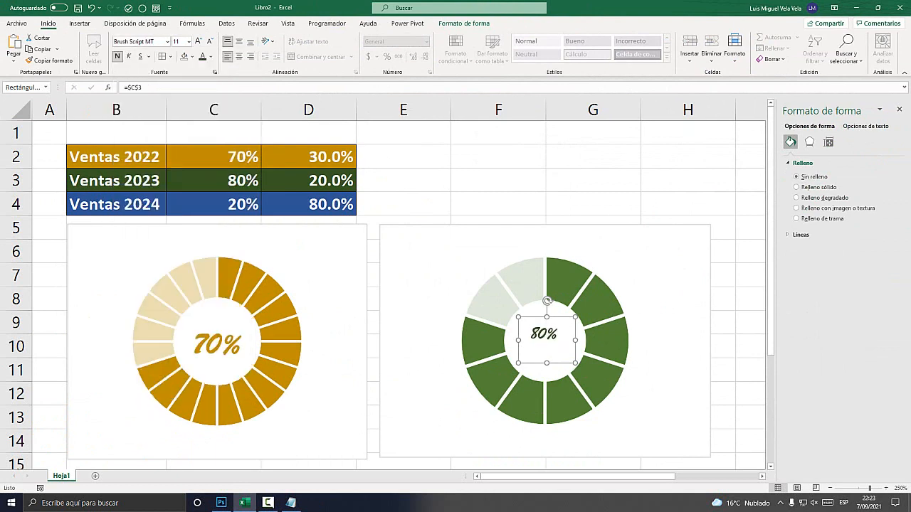
click(198, 40)
click(198, 41)
drag(575, 364, 602, 378)
click(646, 390)
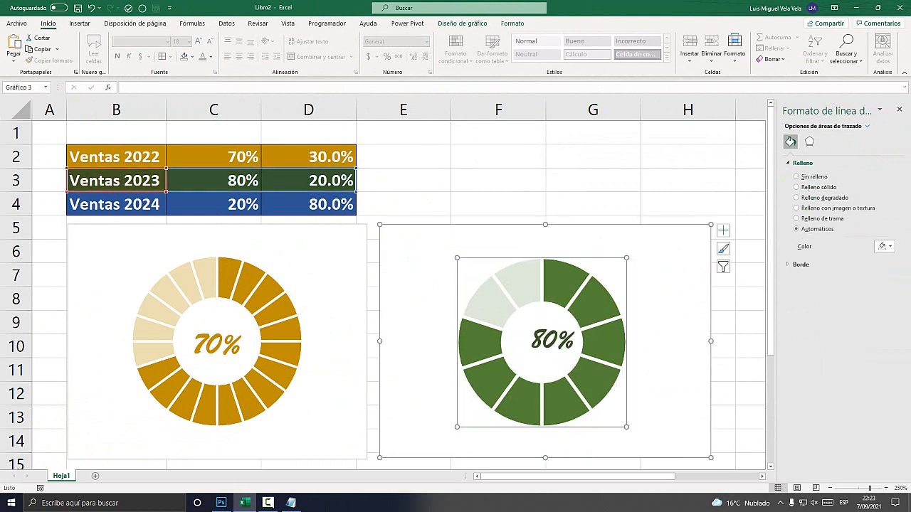
Nudge the 80% label into the centre of the green ring and deselect it.
click(552, 340)
key(Left)
key(Left)
key(Left)
key(Left)
key(Left)
key(Left)
key(Left)
key(Down)
key(Down)
key(Down)
key(Down)
key(Down)
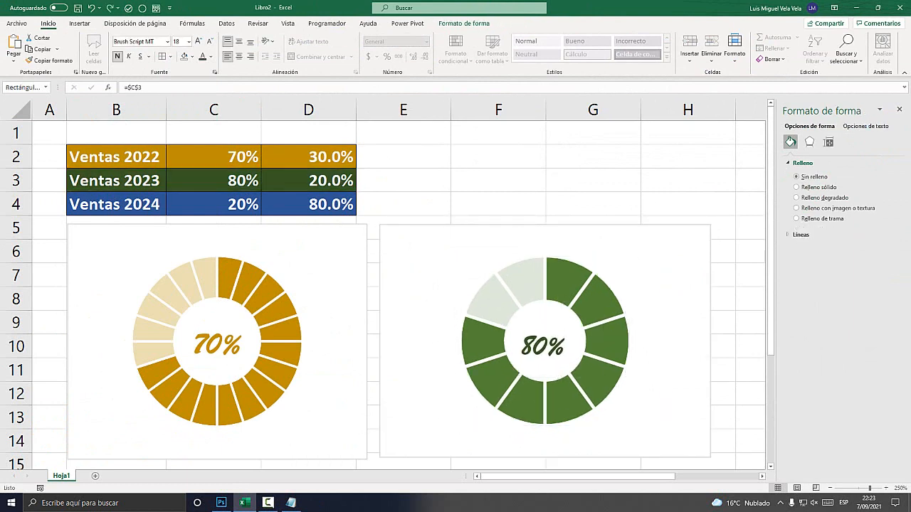
key(Up)
key(Up)
key(Up)
key(Right)
key(Right)
click(499, 180)
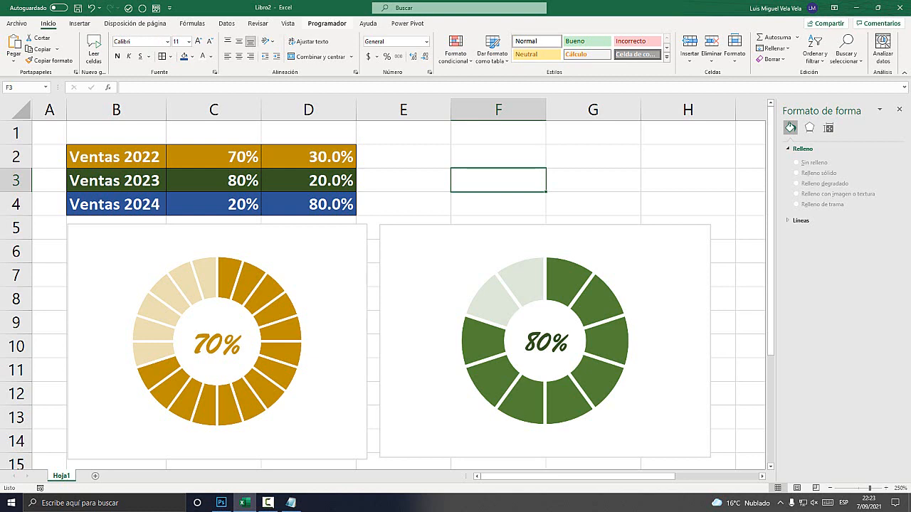
Insert a Control de número form control as a tall box beside the green ring, overlapping the Ventas 2023 chart's edge.
key(super+plus)
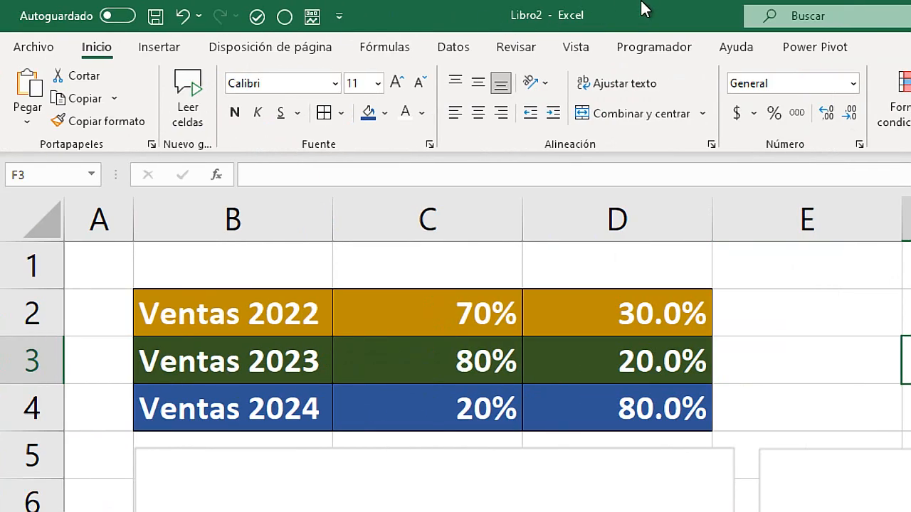
click(673, 44)
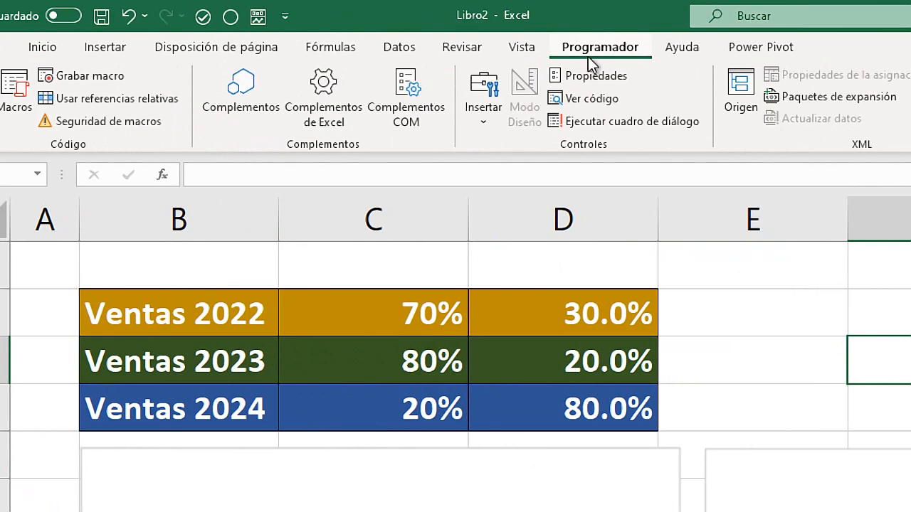
click(480, 111)
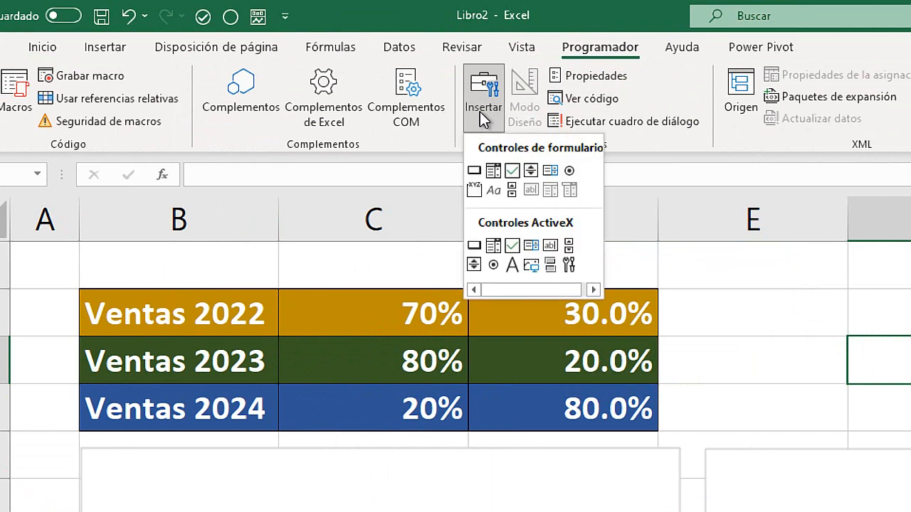
click(531, 170)
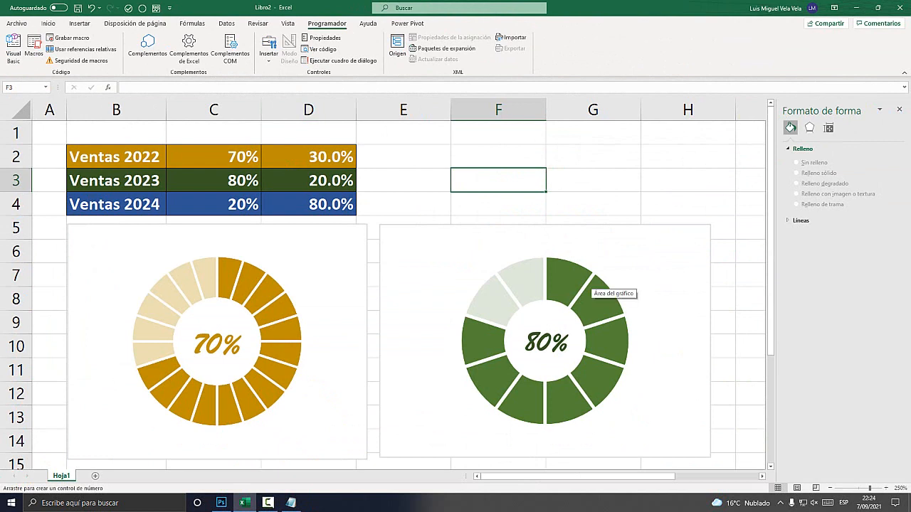
mouse_move(644, 248)
mouse_down()
mouse_move(669, 349)
mouse_move(716, 431)
mouse_up()
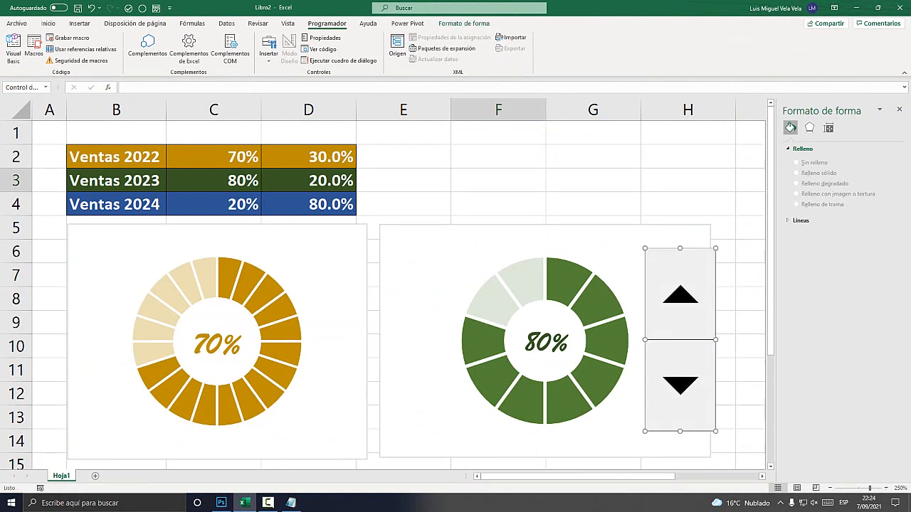
Open the spin control's format settings and set its maximum value to 100.
right_click(677, 294)
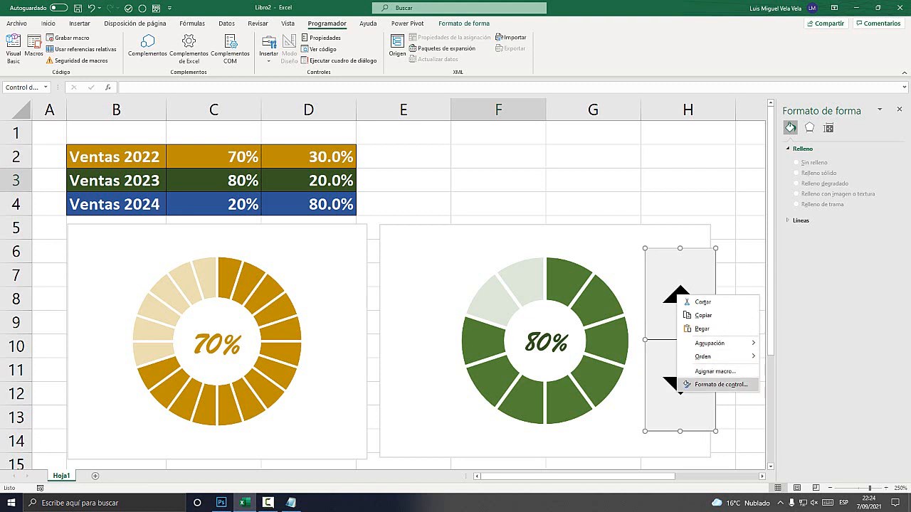
click(719, 384)
click(678, 299)
right_click(686, 297)
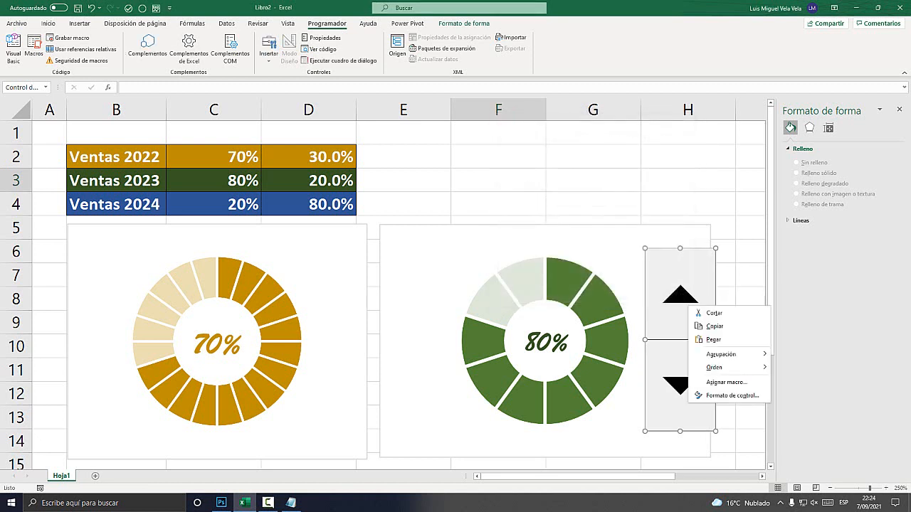
click(740, 396)
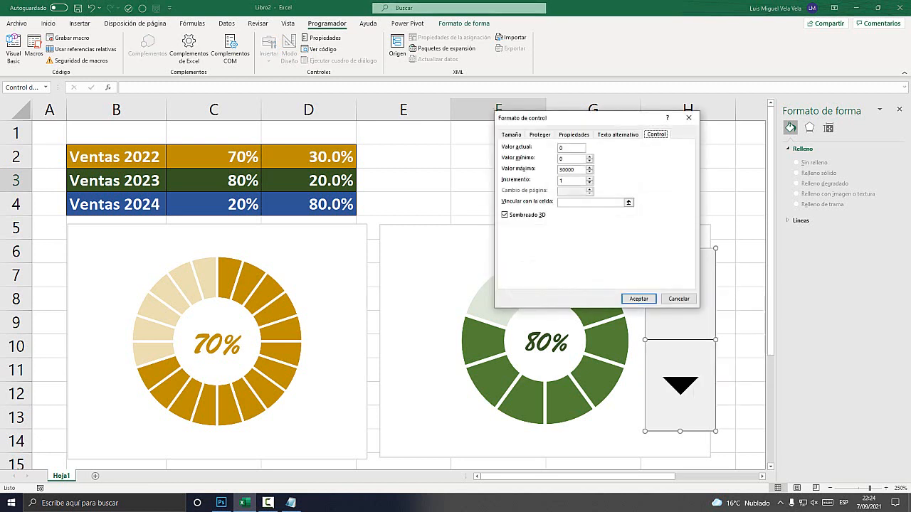
key(super+plus)
drag(577, 148, 634, 224)
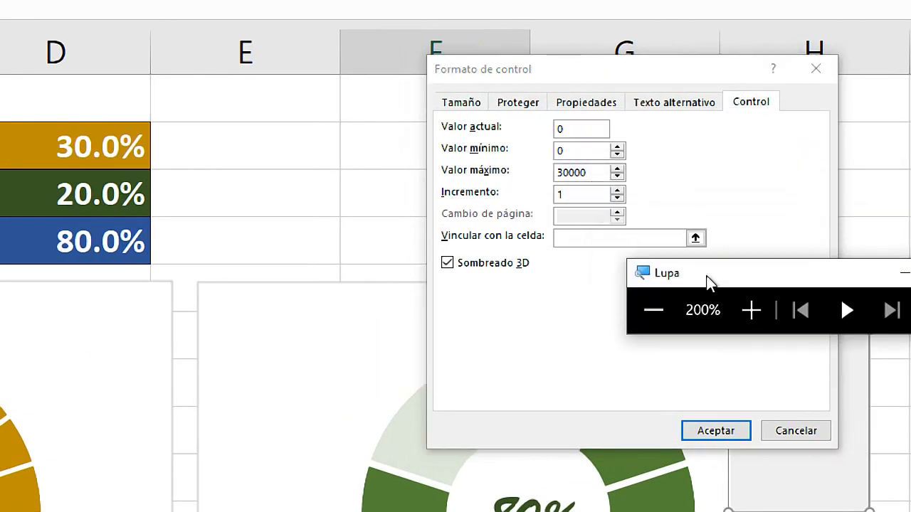
click(581, 128)
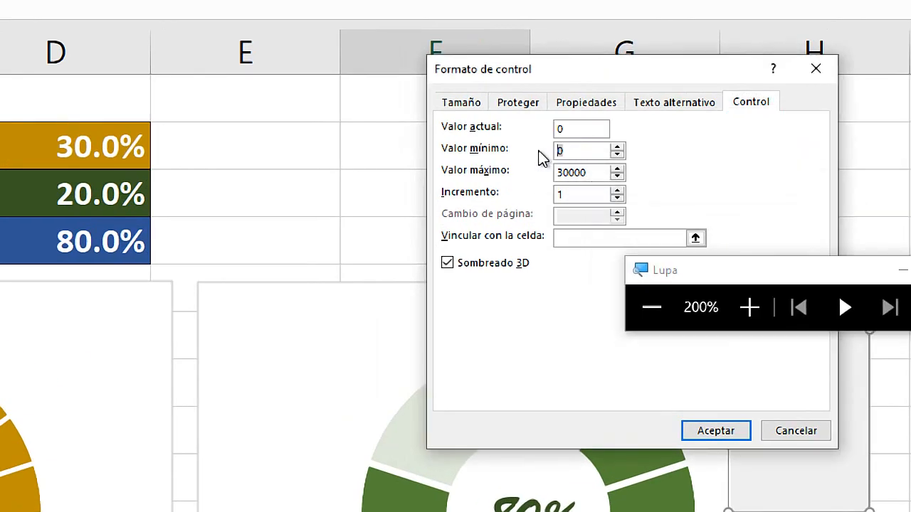
double_click(590, 174)
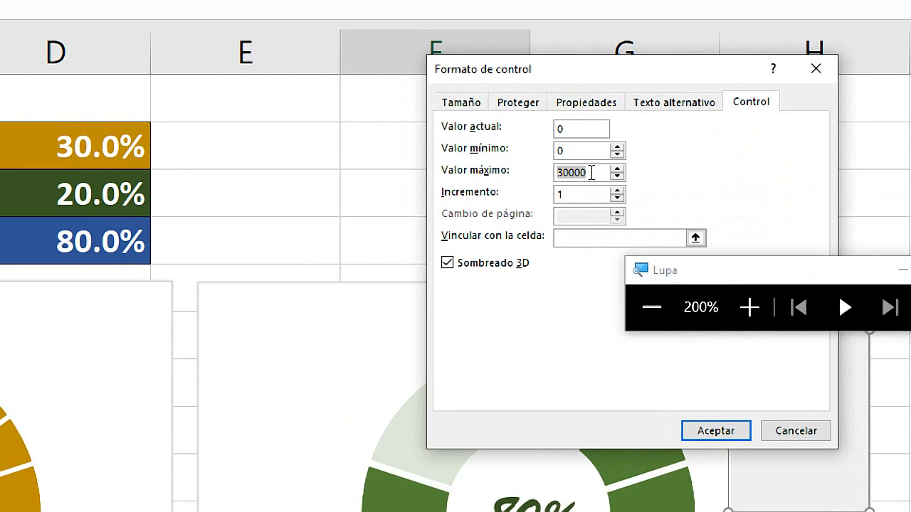
text(100)
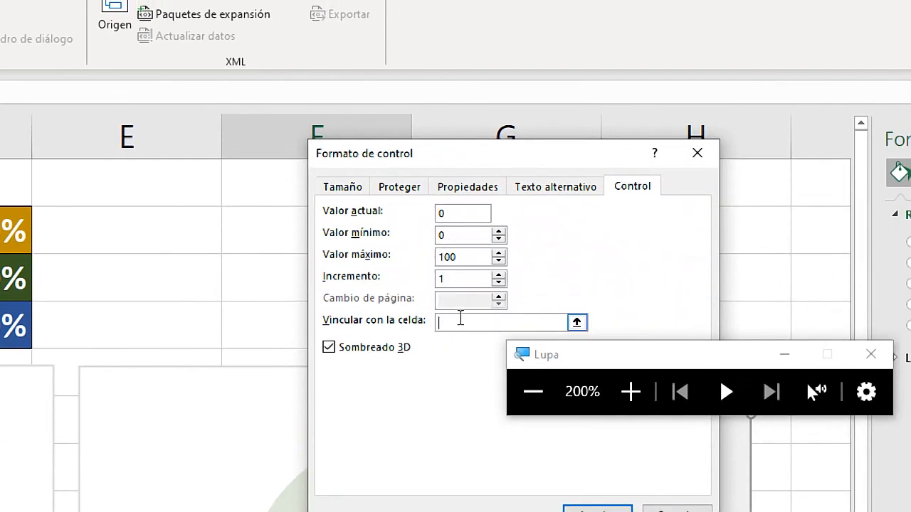
Link the spin control to the Ventas 2023 percentage in cell C3, accept the settings and deselect the control.
click(576, 322)
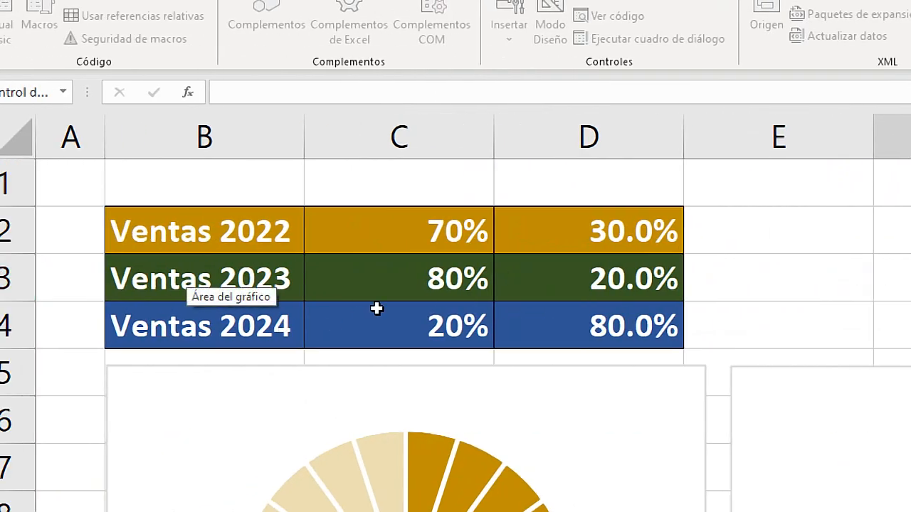
click(409, 279)
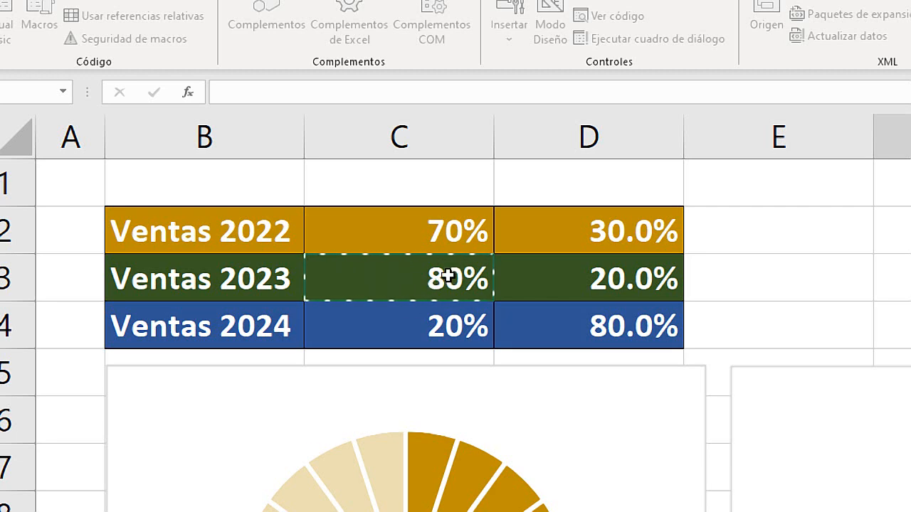
key(Return)
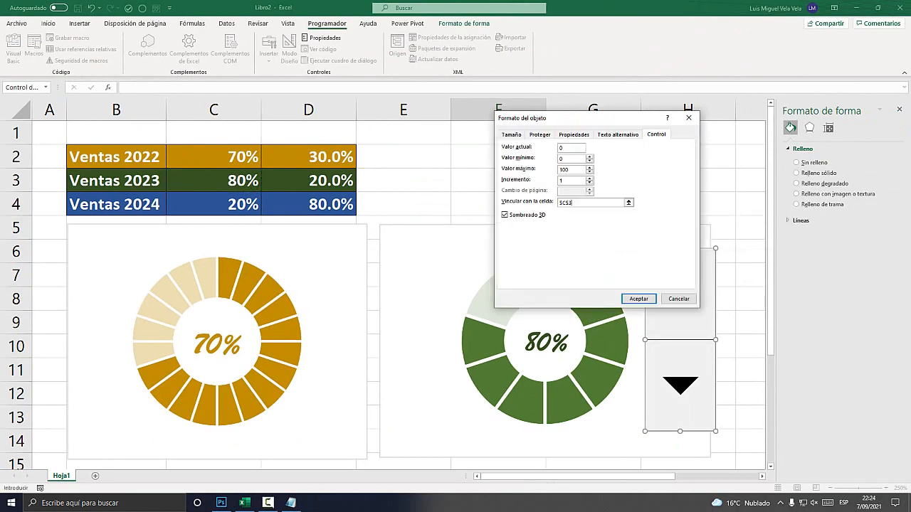
key(Return)
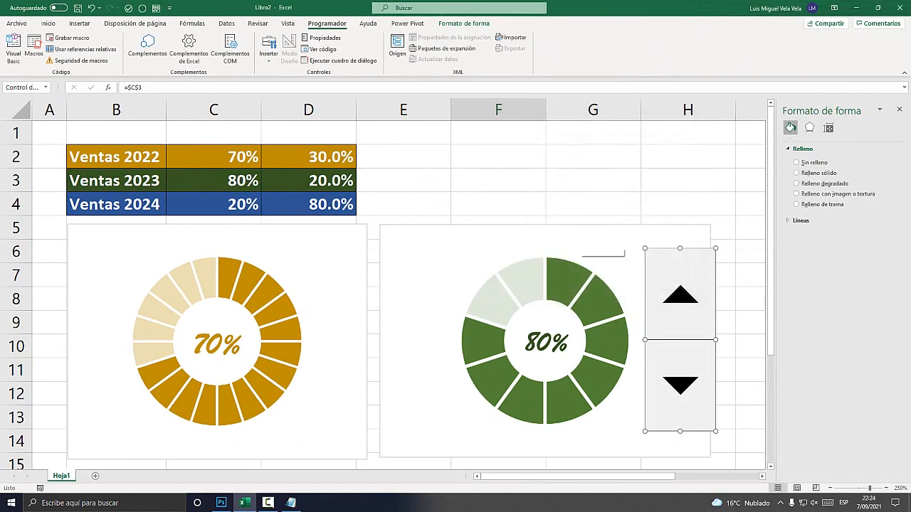
click(498, 205)
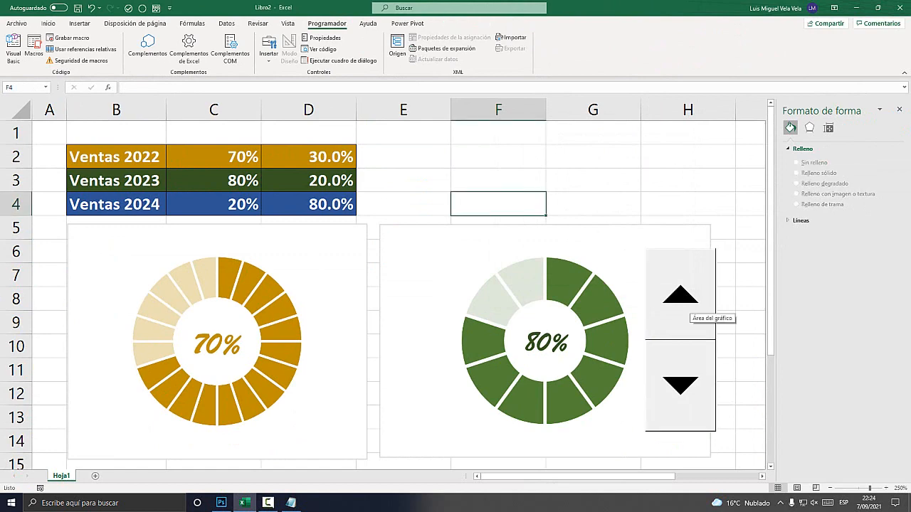
Change the number format of cells C3 and D3 in the Ventas 2023 row to Número.
click(213, 181)
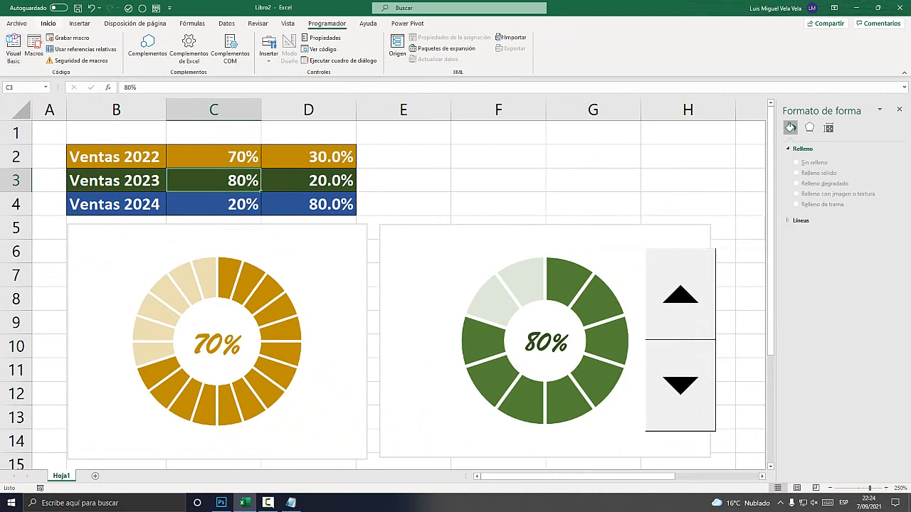
click(49, 23)
click(427, 42)
click(416, 306)
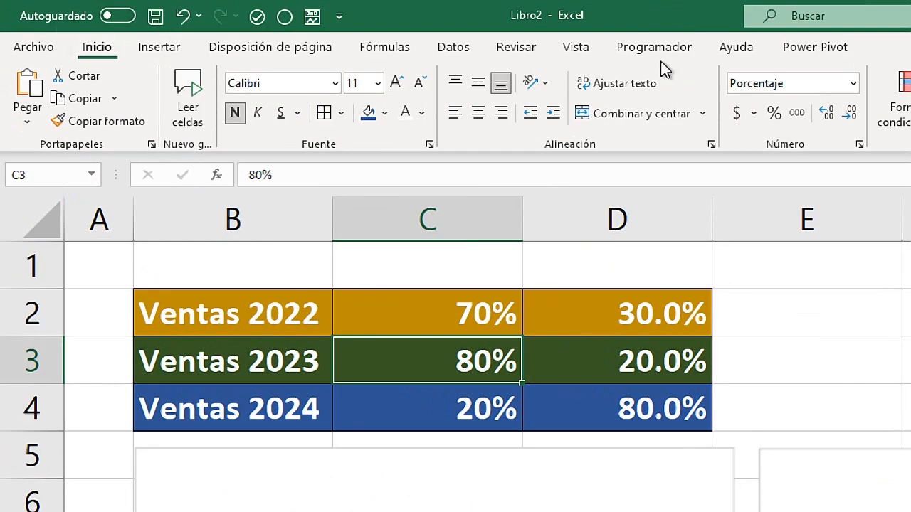
click(426, 42)
click(750, 151)
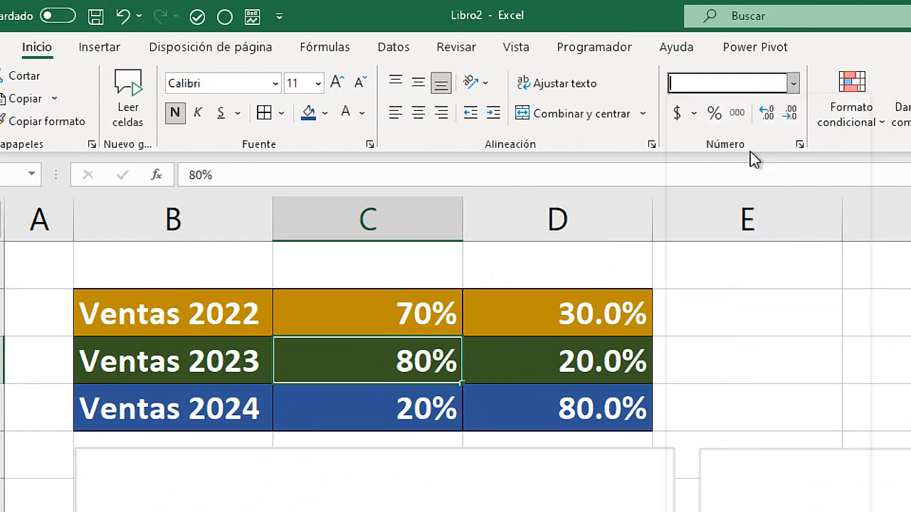
click(539, 368)
click(578, 84)
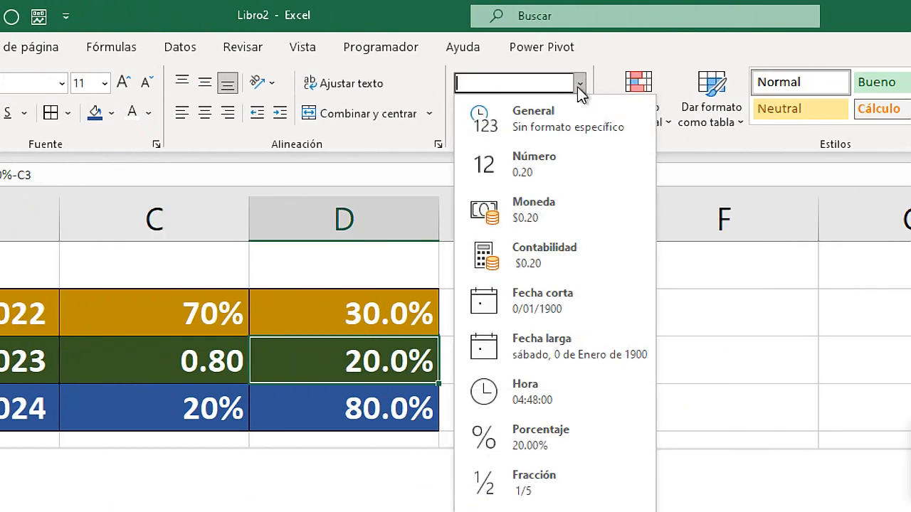
click(530, 178)
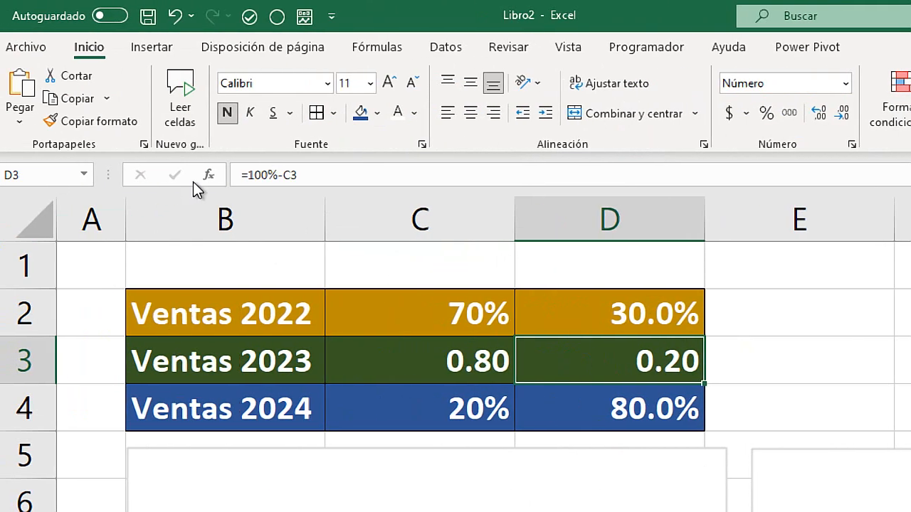
Edit the remainder formula in cell D3 to =100-C3.
click(278, 173)
key(BackSpace)
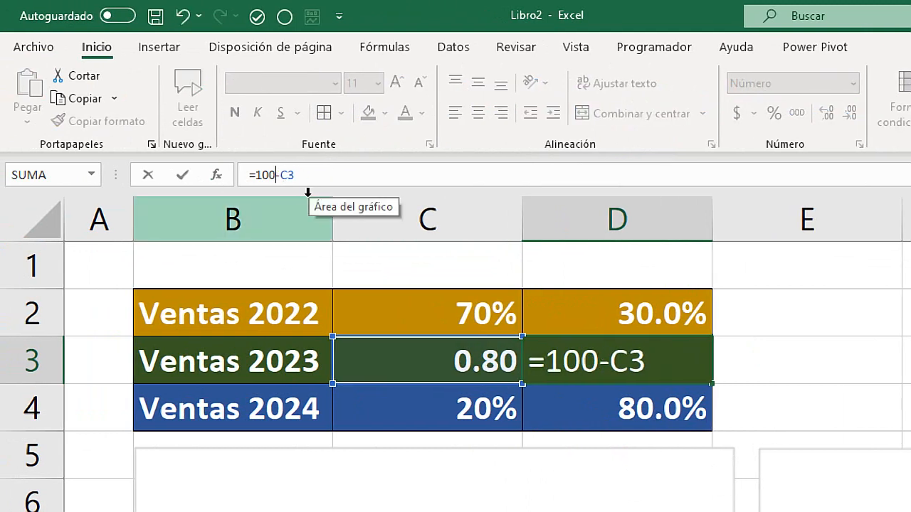
key(Return)
click(533, 358)
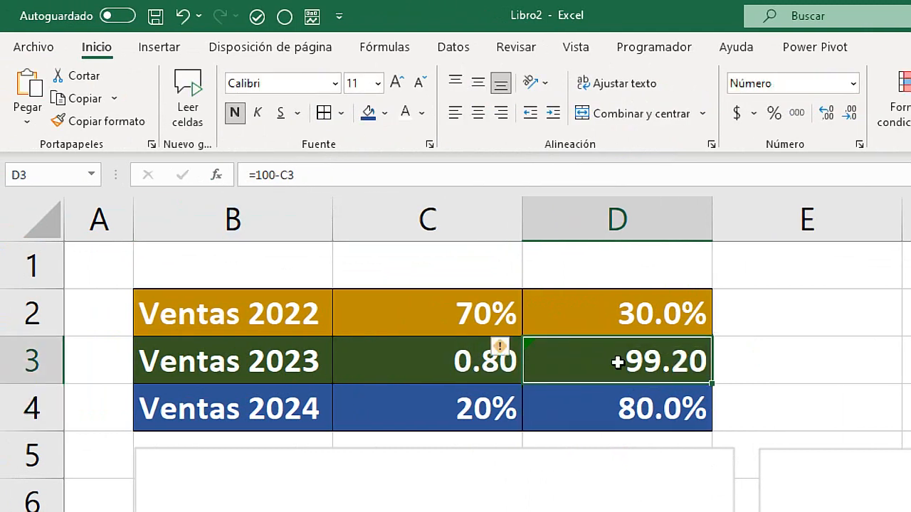
Replace the Ventas 2023 value in cell C3 with 80.
click(460, 350)
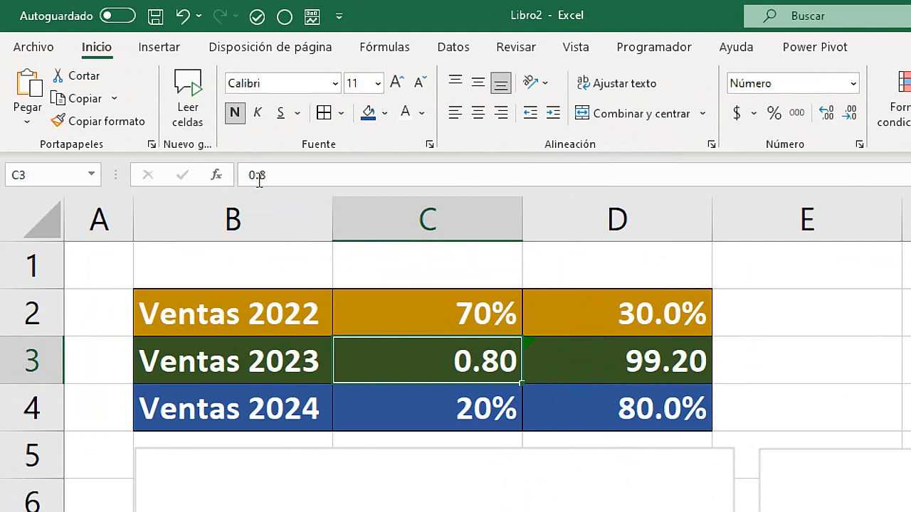
drag(275, 174, 221, 172)
text(80)
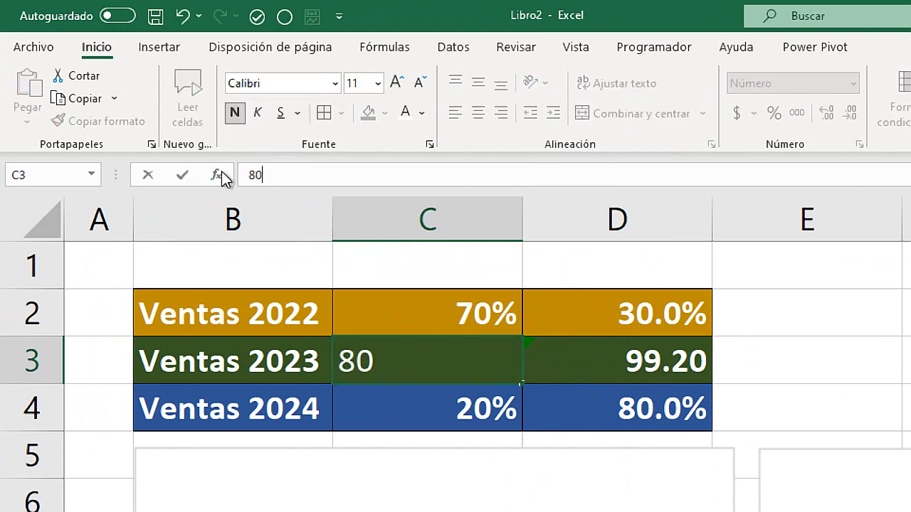
key(Return)
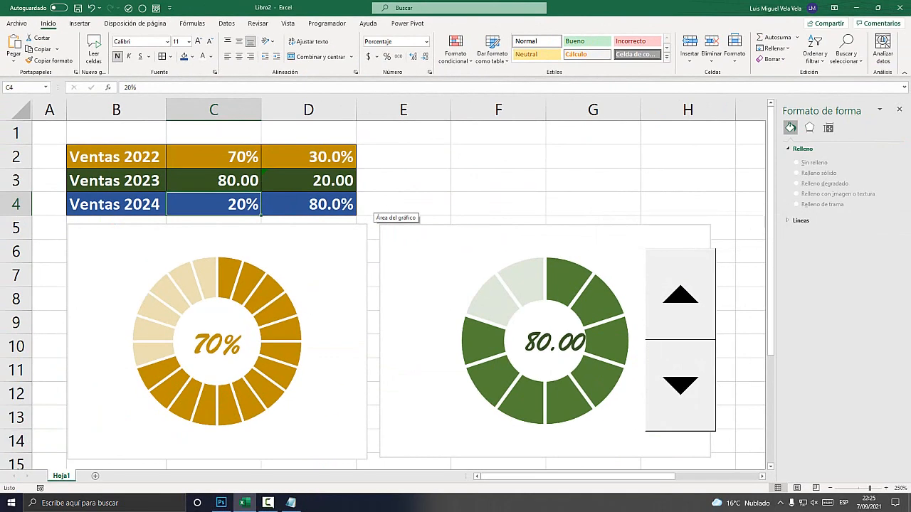
Test the spin control by stepping the Ventas 2023 value up to 97.
click(685, 205)
click(680, 294)
click(680, 295)
click(681, 295)
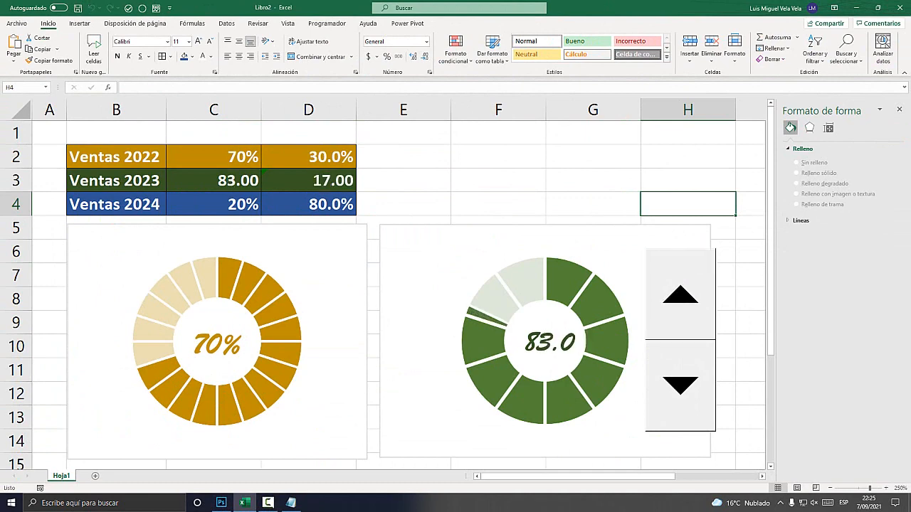
click(680, 294)
click(680, 295)
click(680, 295)
click(681, 295)
click(680, 294)
click(680, 294)
click(681, 295)
click(680, 294)
click(680, 295)
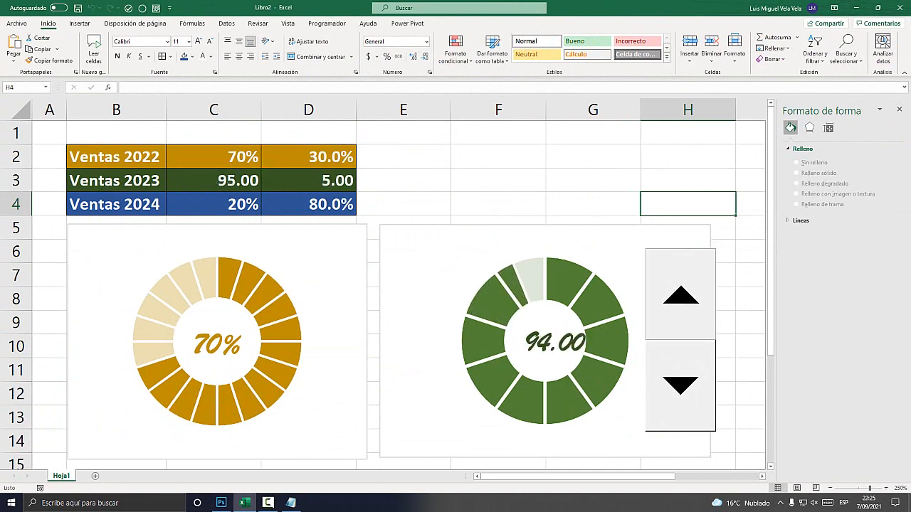
click(680, 294)
click(680, 295)
Step the Ventas 2023 value down to 88 with the spin control.
key(super+plus)
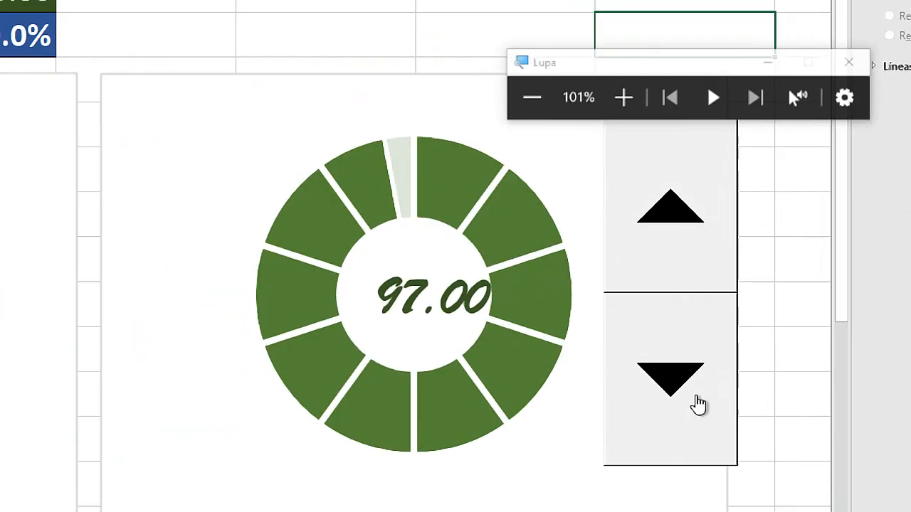
click(664, 387)
click(664, 387)
double_click(664, 387)
double_click(664, 388)
double_click(664, 388)
click(637, 384)
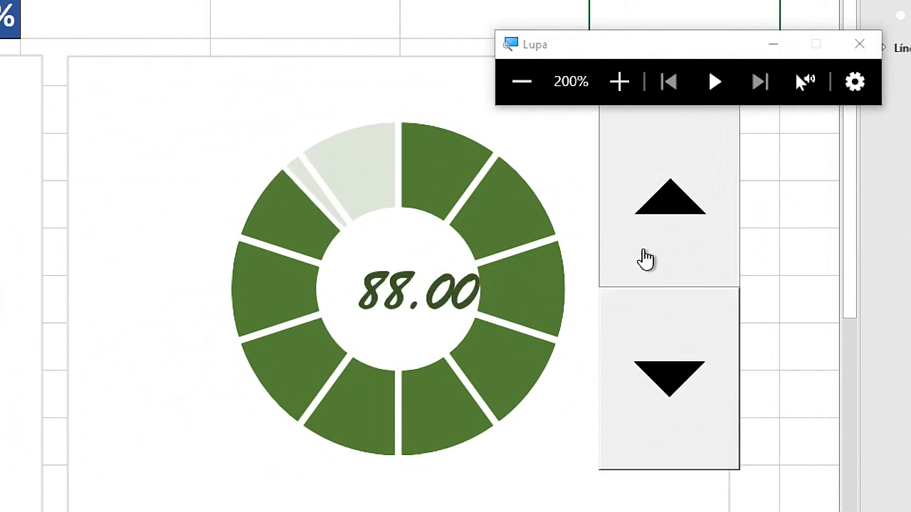
Step the Ventas 2023 value up to the maximum of 100 with the spin control.
double_click(645, 259)
double_click(644, 258)
double_click(646, 259)
double_click(655, 251)
double_click(654, 251)
double_click(655, 251)
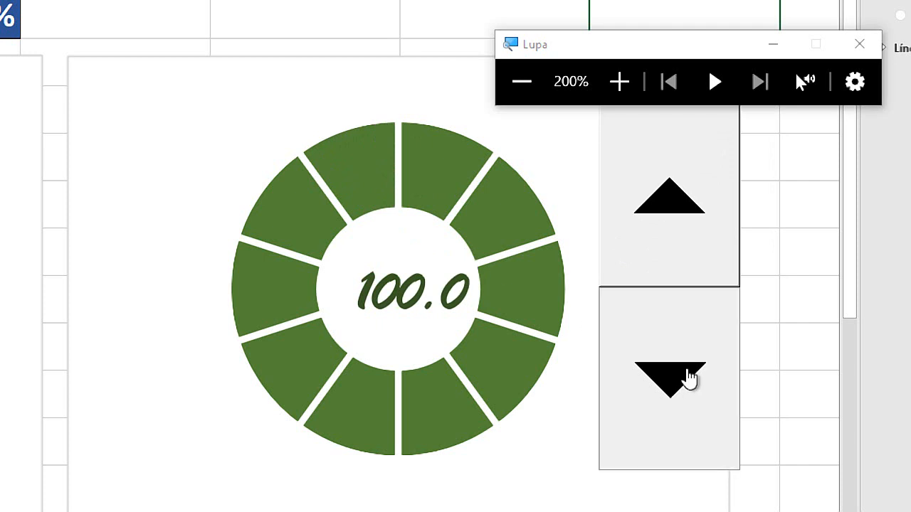
Step the Ventas 2023 value down to 81 with the spin control.
double_click(685, 372)
double_click(683, 372)
double_click(682, 372)
double_click(680, 372)
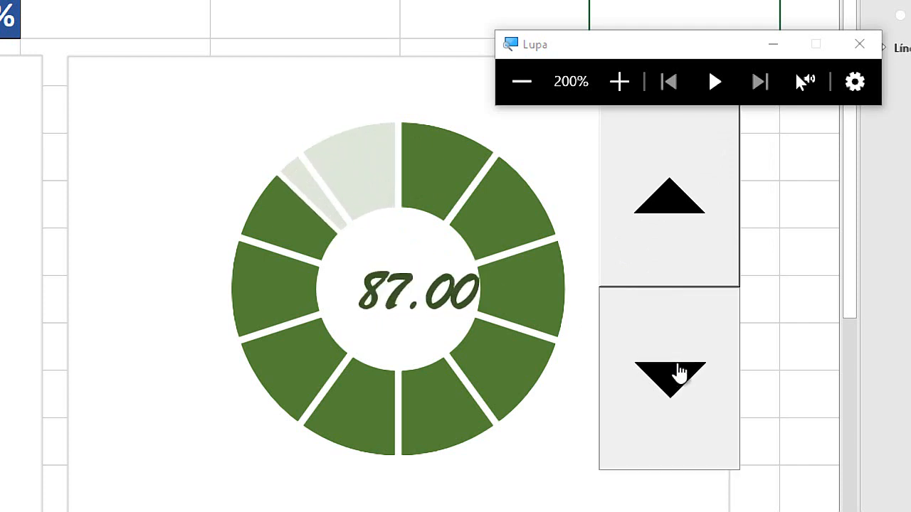
double_click(679, 372)
double_click(678, 372)
key(super+Escape)
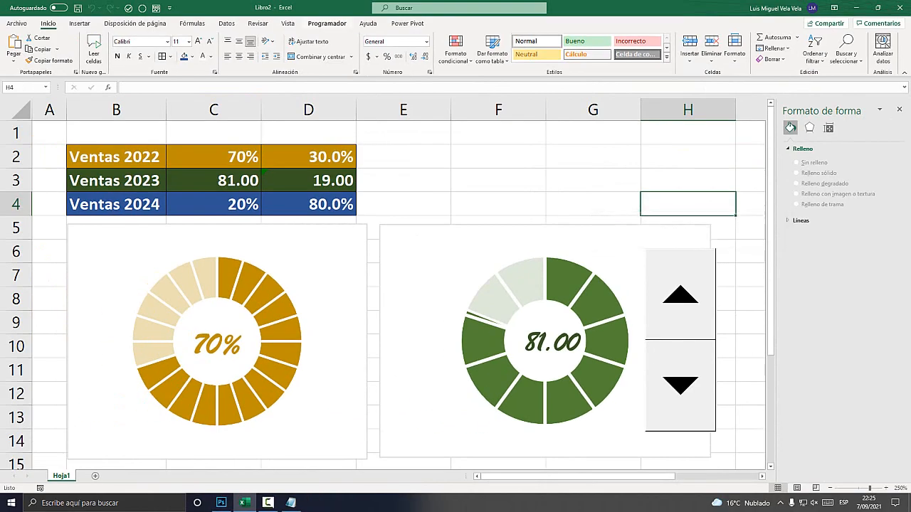
key(super+plus)
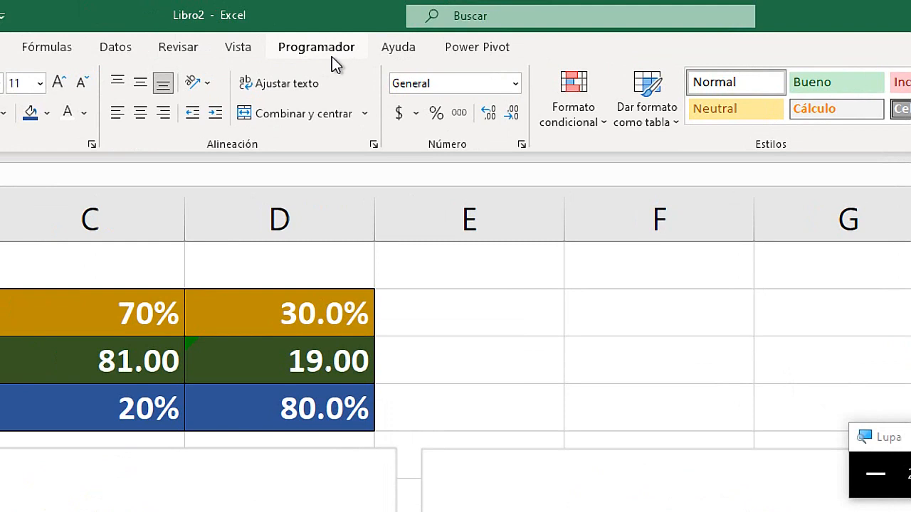
key(super+Escape)
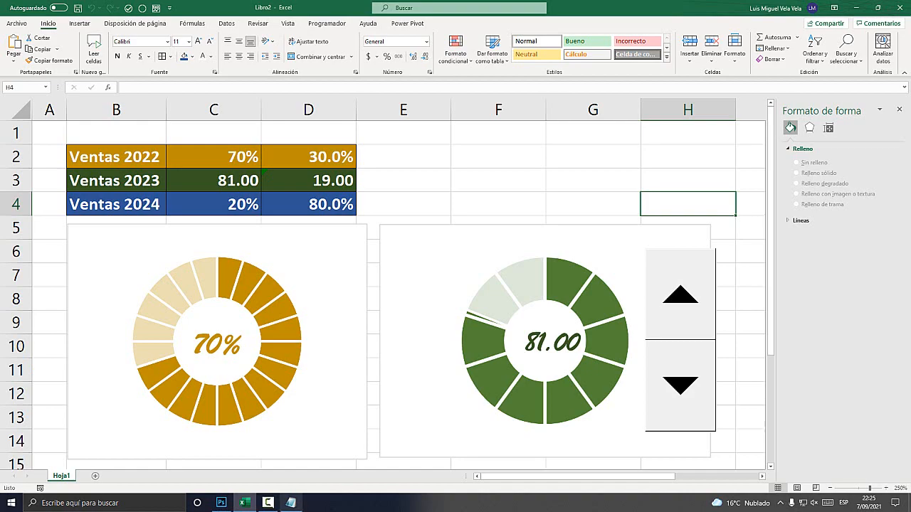
click(268, 502)
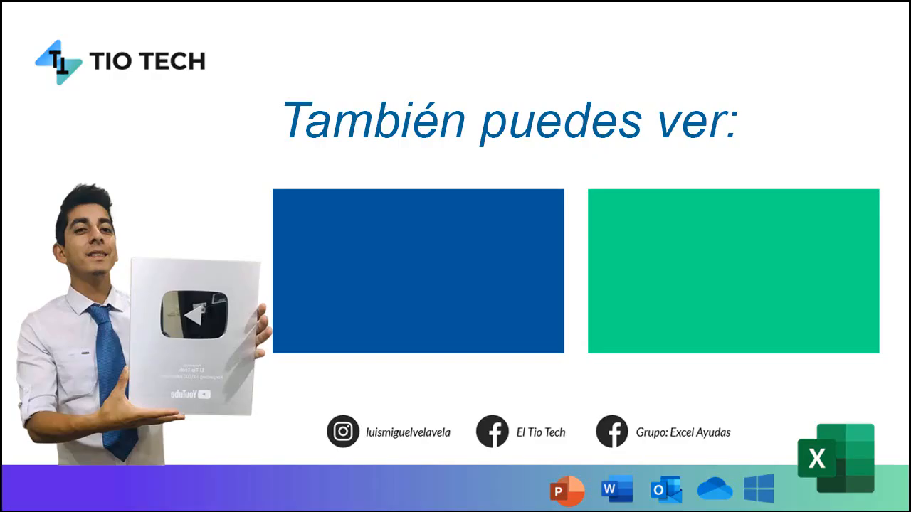